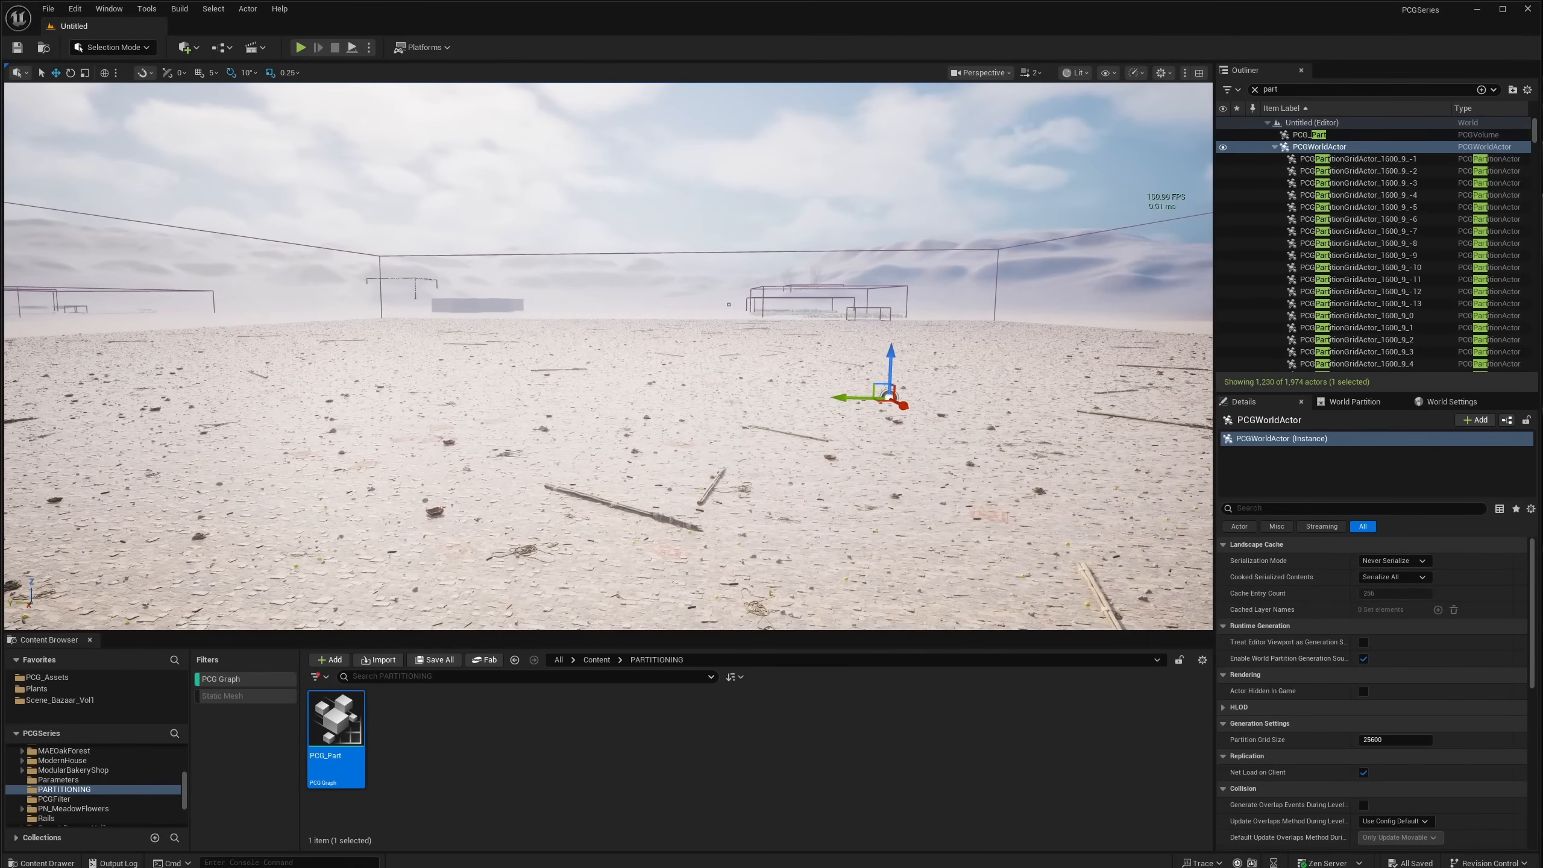
Step: Select the PCG_Part volume, open its graph, and inspect the profiling data and the Surface Sampler's point attributes
key(w)
right_drag(608, 356, 669, 360)
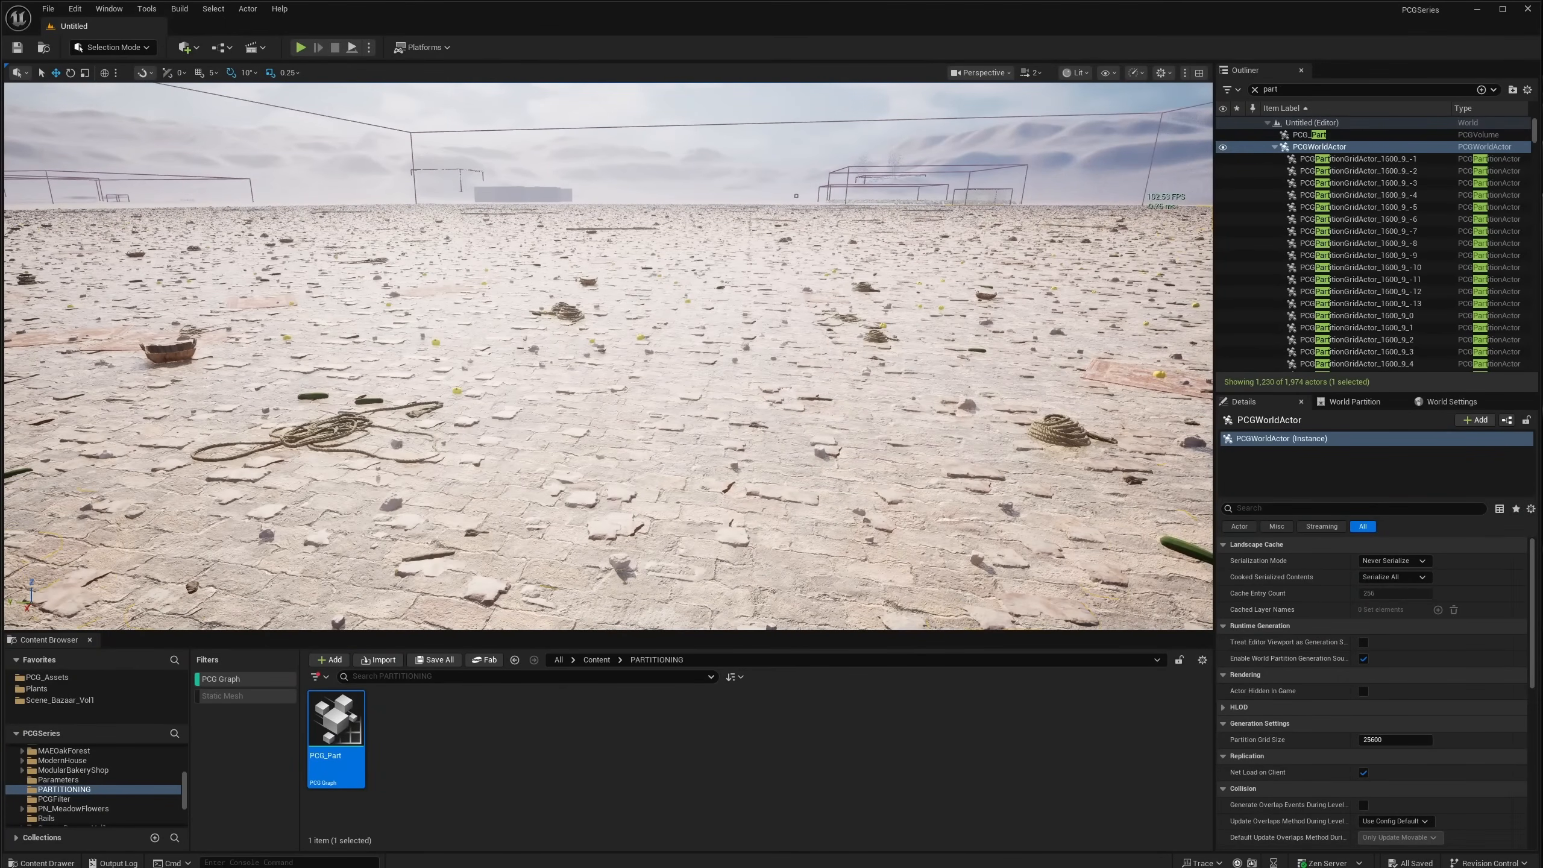
click(1309, 135)
double_click(340, 692)
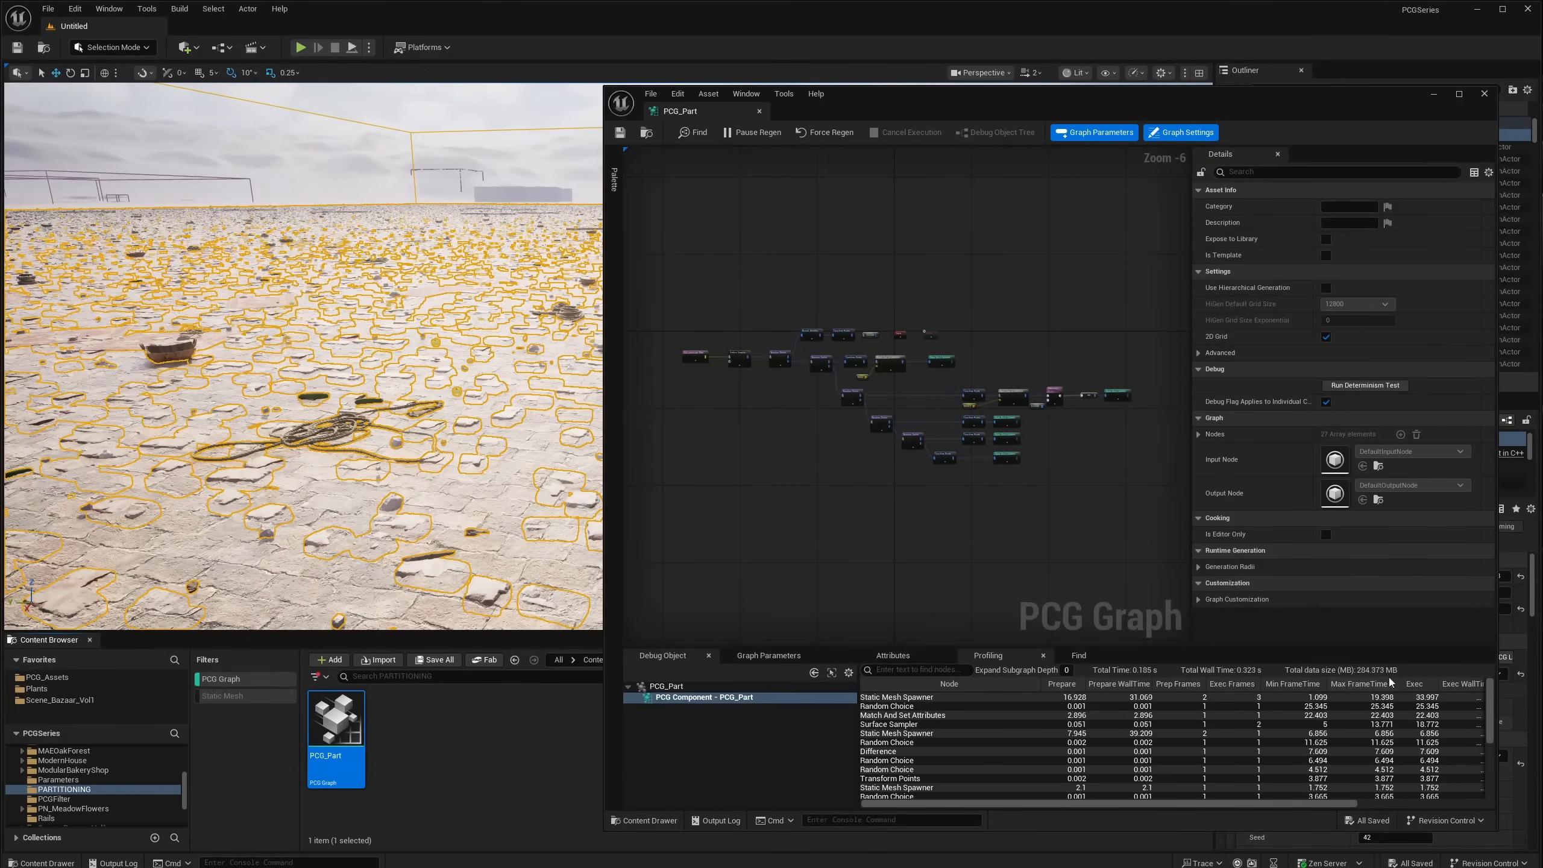
click(893, 656)
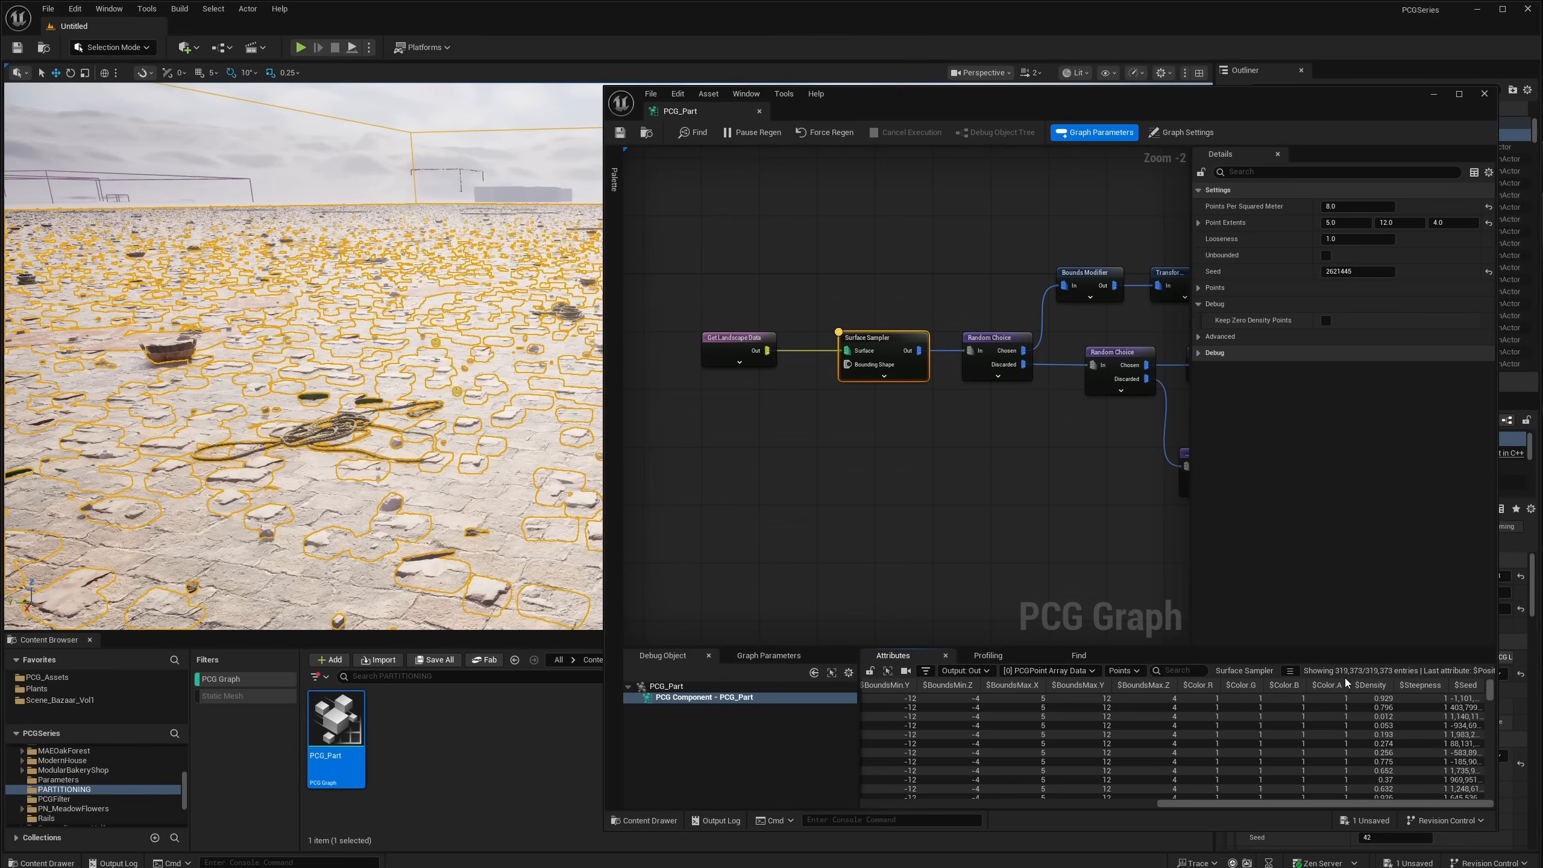
right_drag(1048, 420, 1015, 424)
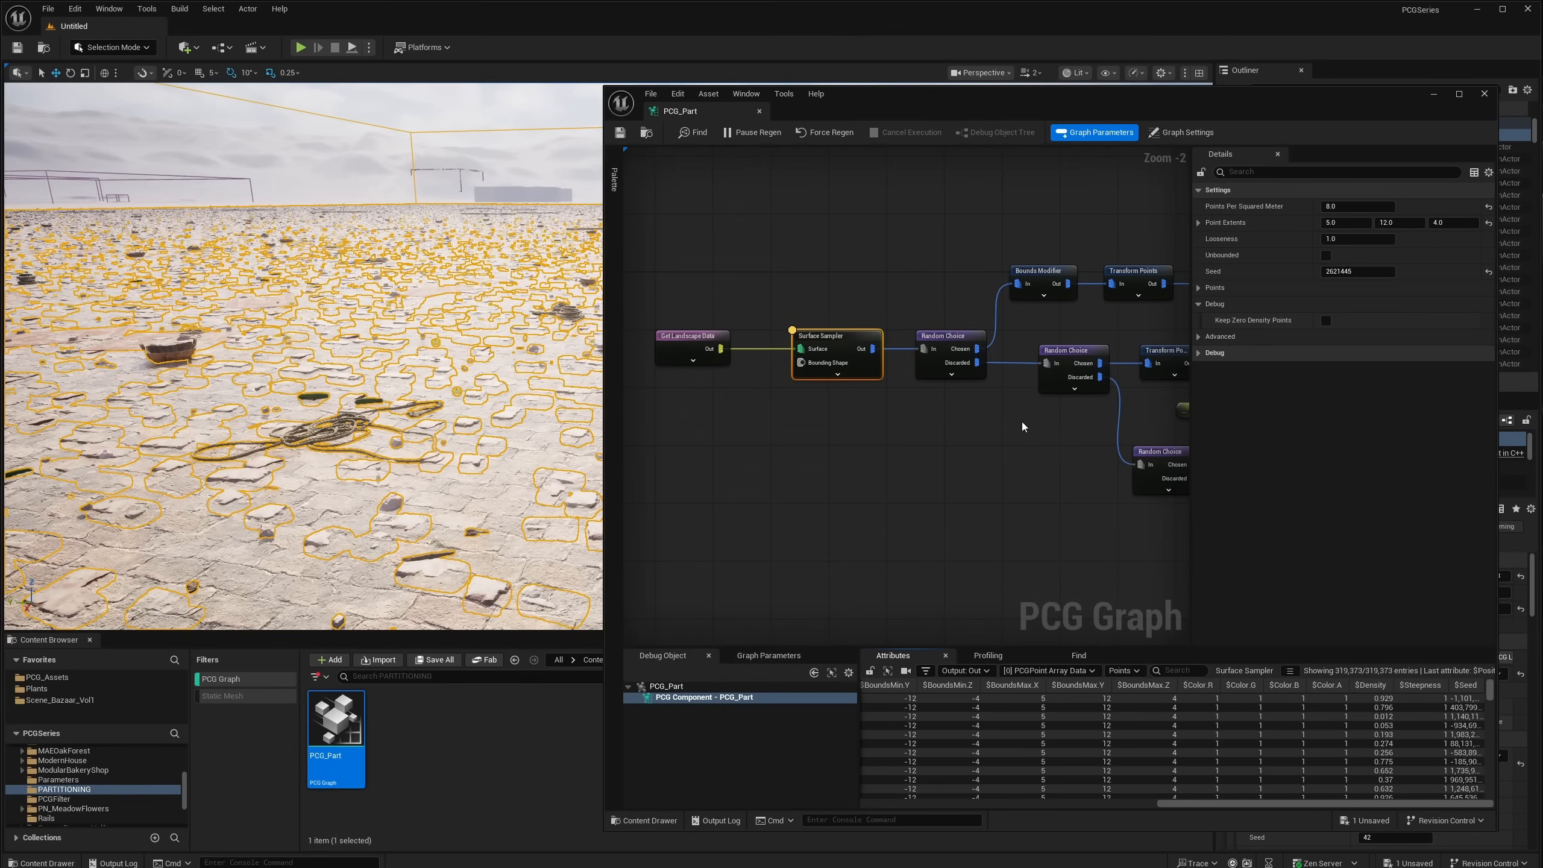
click(1435, 94)
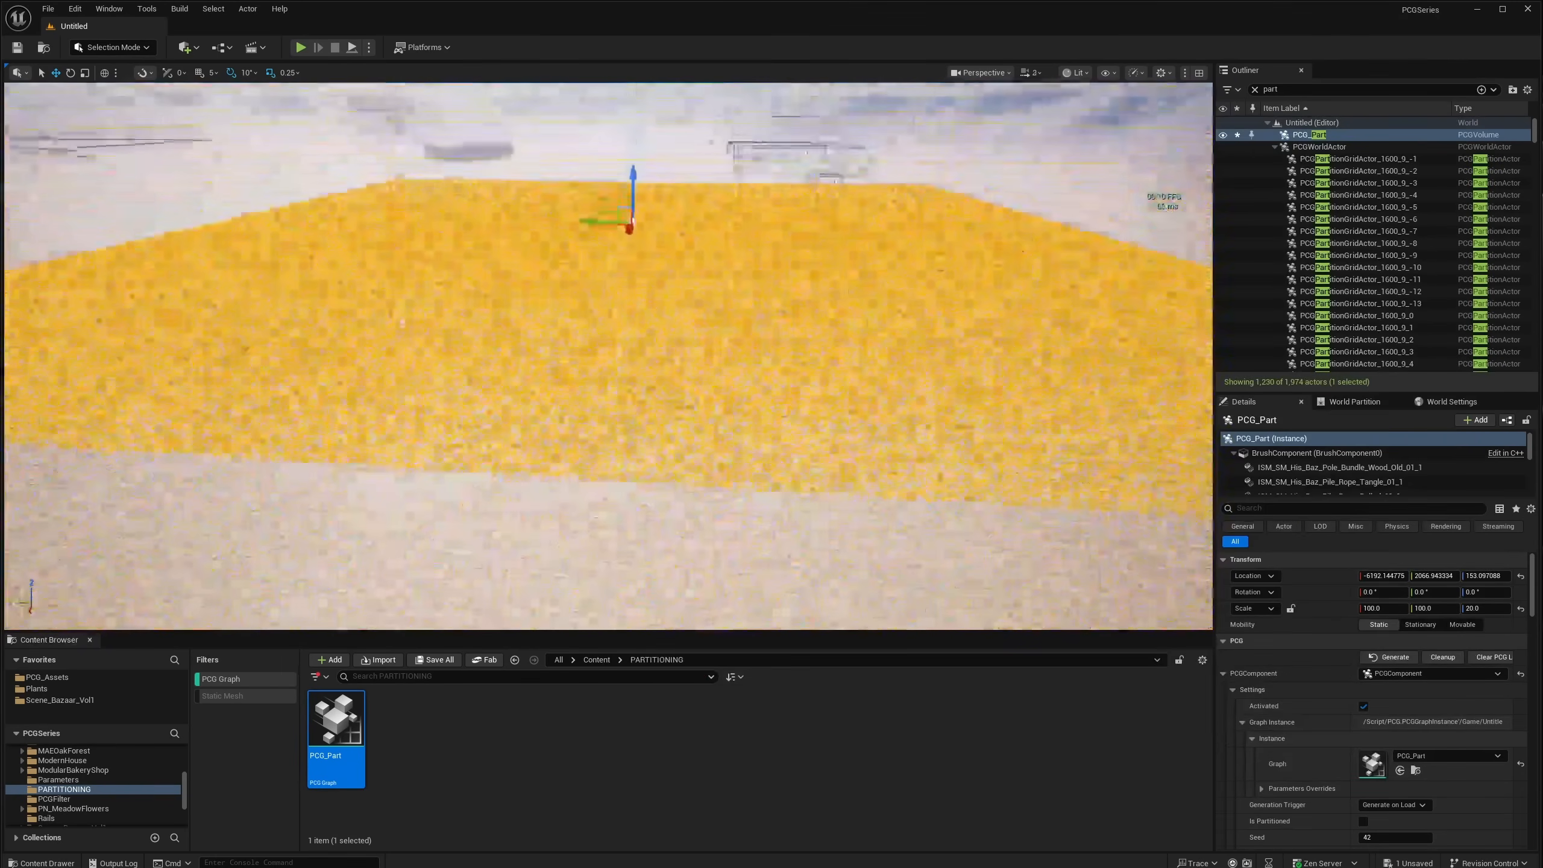
Step: Examine the generated debris in the PCG_Part volume from far away and close to the ground
key(s)
mouse_move(608, 356)
right_down()
mouse_move(516, 355)
mouse_move(577, 356)
right_up()
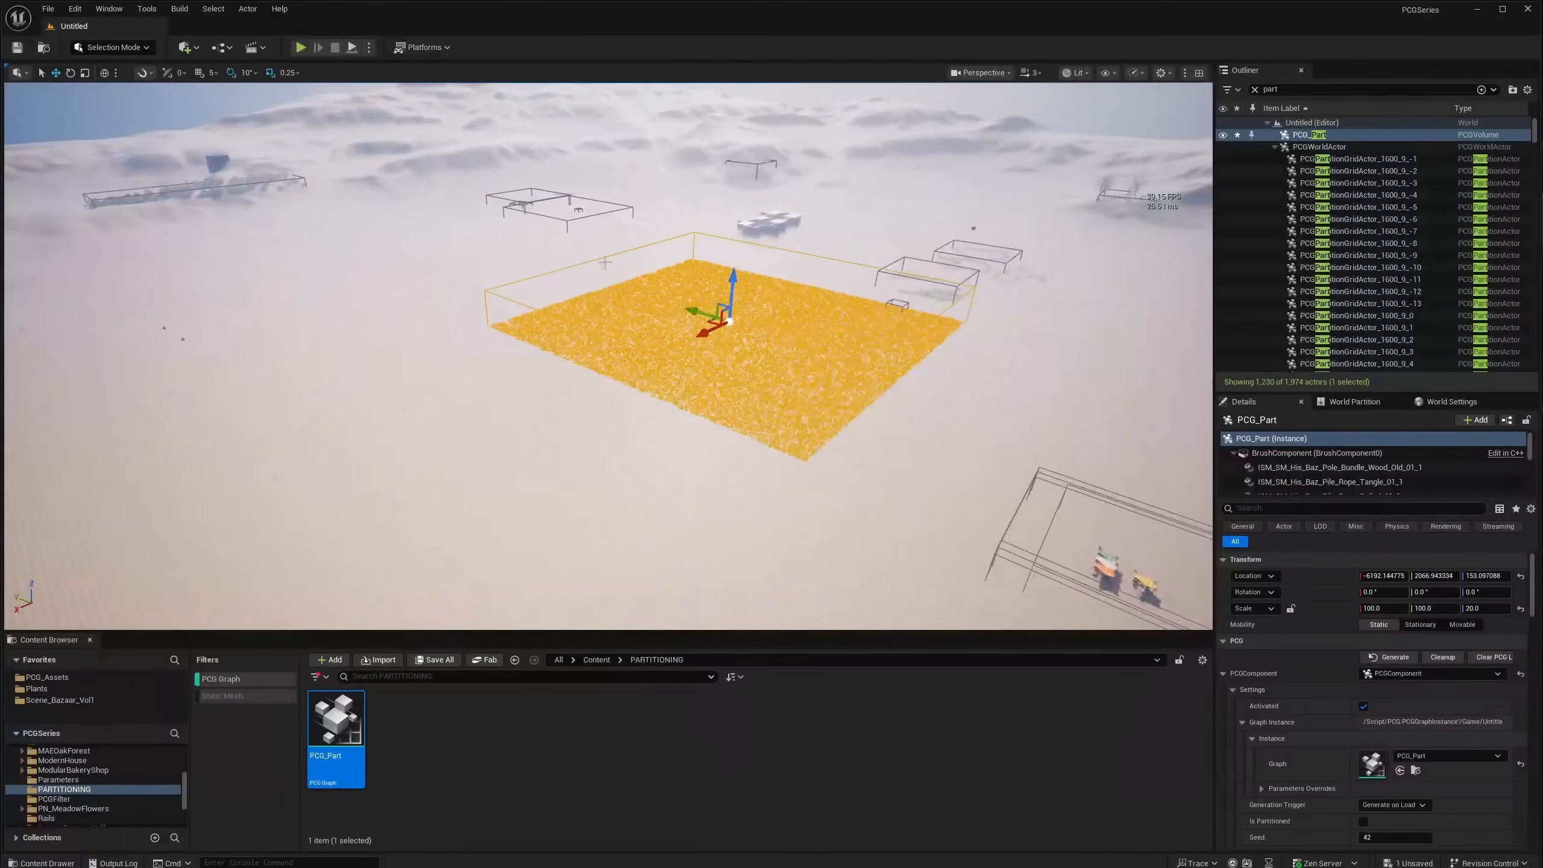
right_drag(653, 256, 626, 195)
key(w)
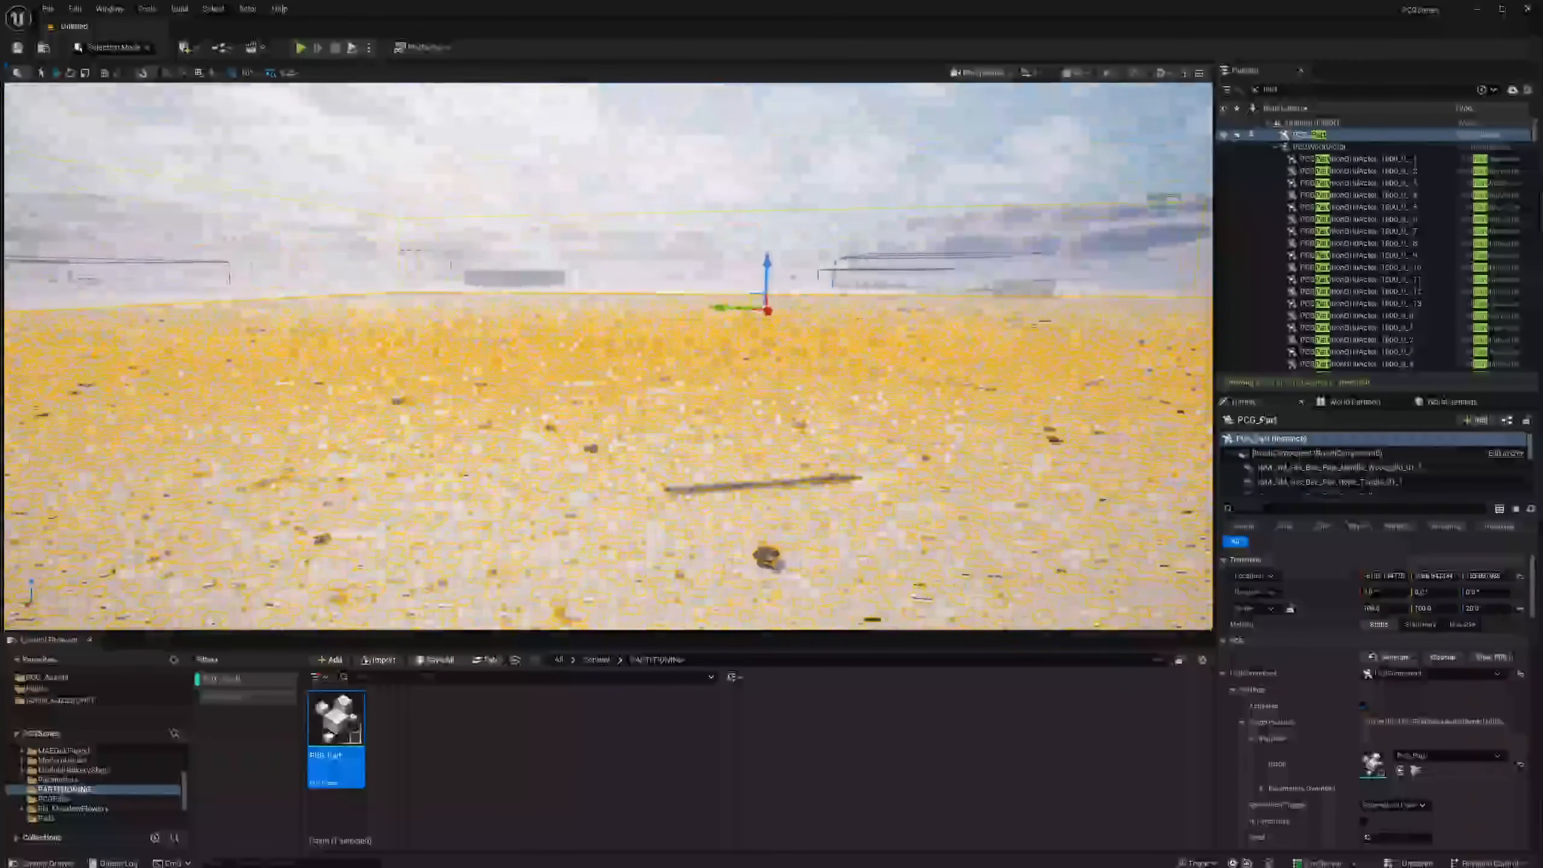
mouse_move(626, 194)
right_down()
mouse_move(614, 213)
mouse_move(529, 213)
mouse_move(613, 216)
mouse_move(598, 219)
mouse_move(635, 190)
right_up()
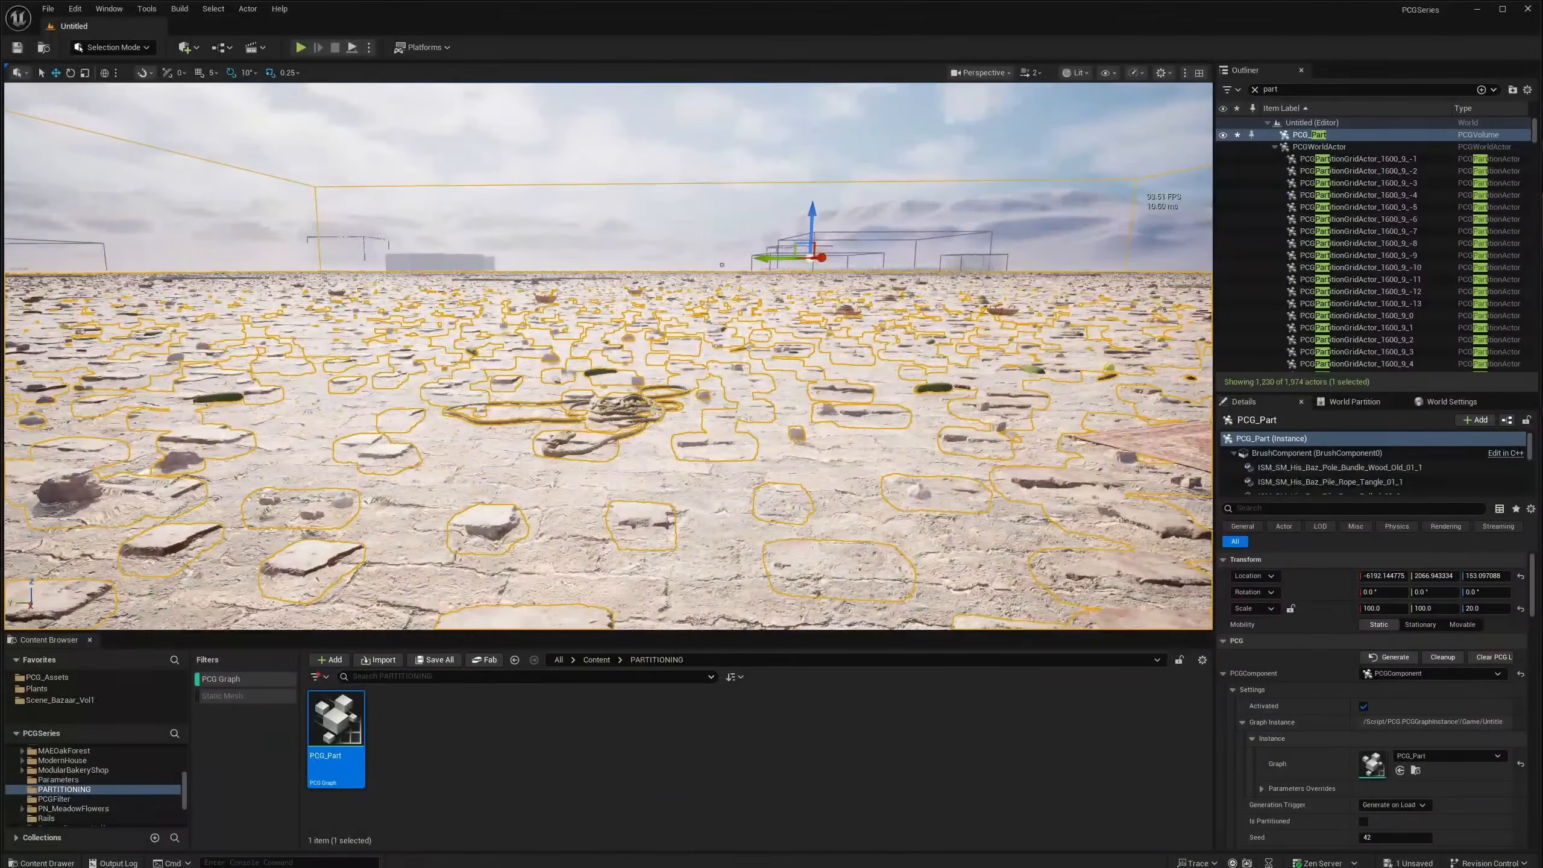
mouse_move(635, 243)
right_down()
mouse_move(589, 265)
mouse_move(495, 252)
mouse_move(640, 258)
right_up()
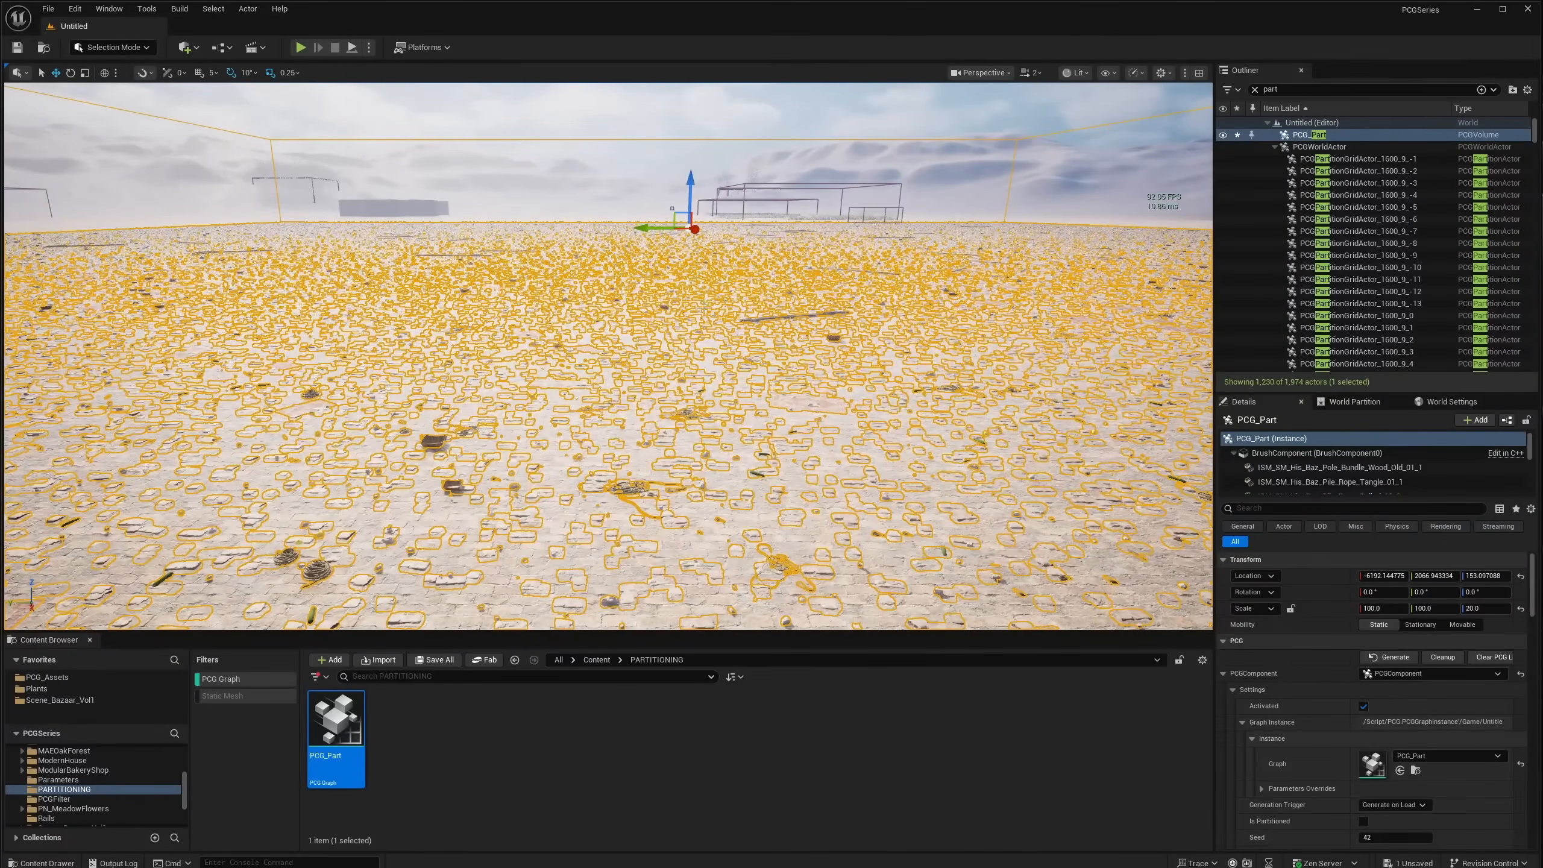
right_drag(705, 306, 652, 296)
key(s)
key(w)
Step: Enable Is Partitioned on the PCG_Part volume's PCG component
click(1313, 137)
key(w)
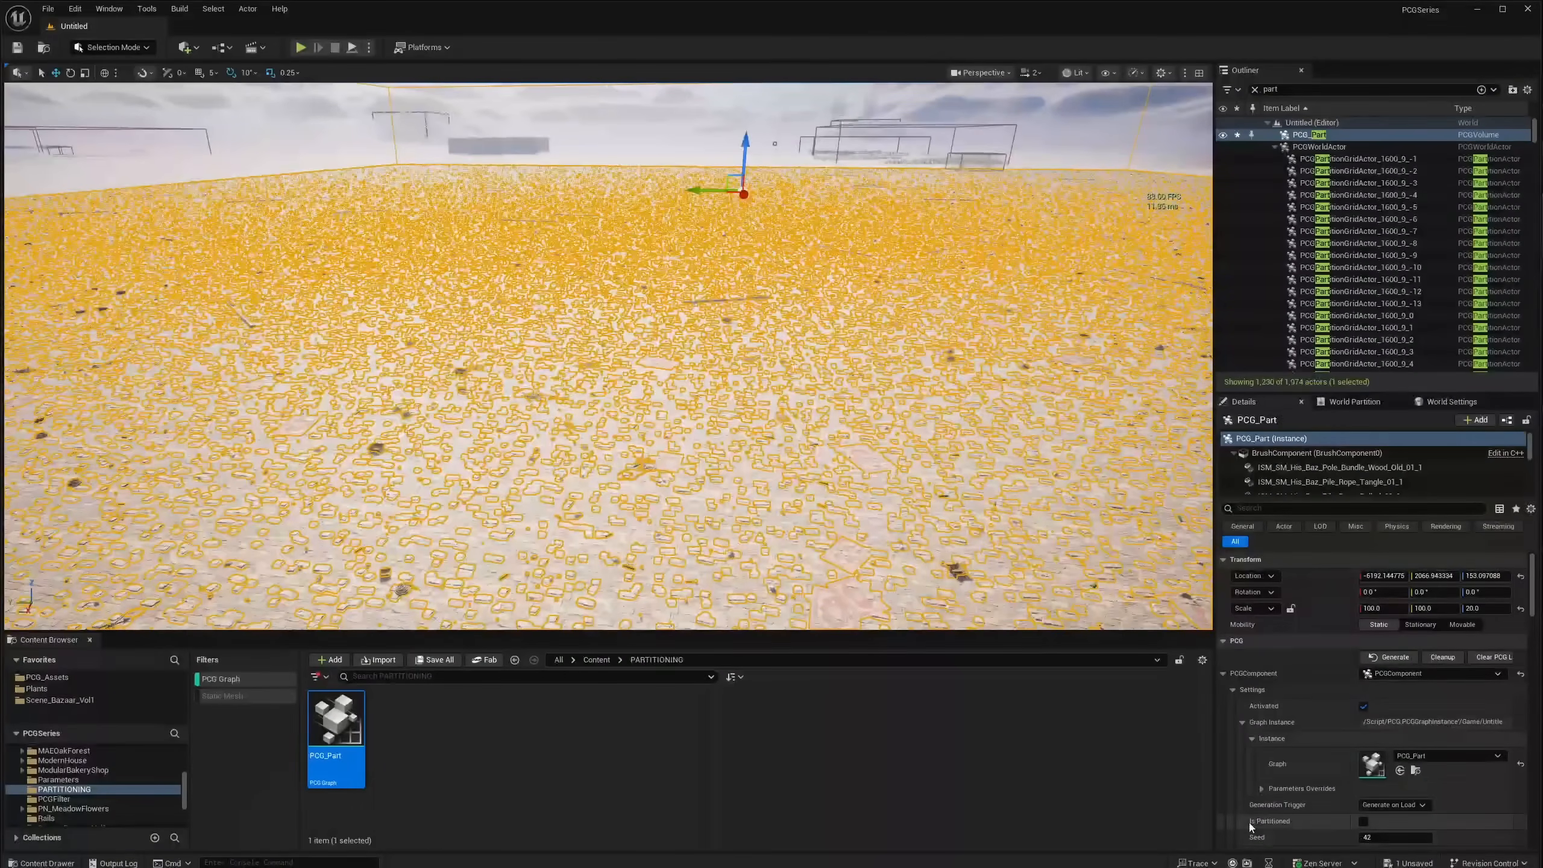
click(1362, 822)
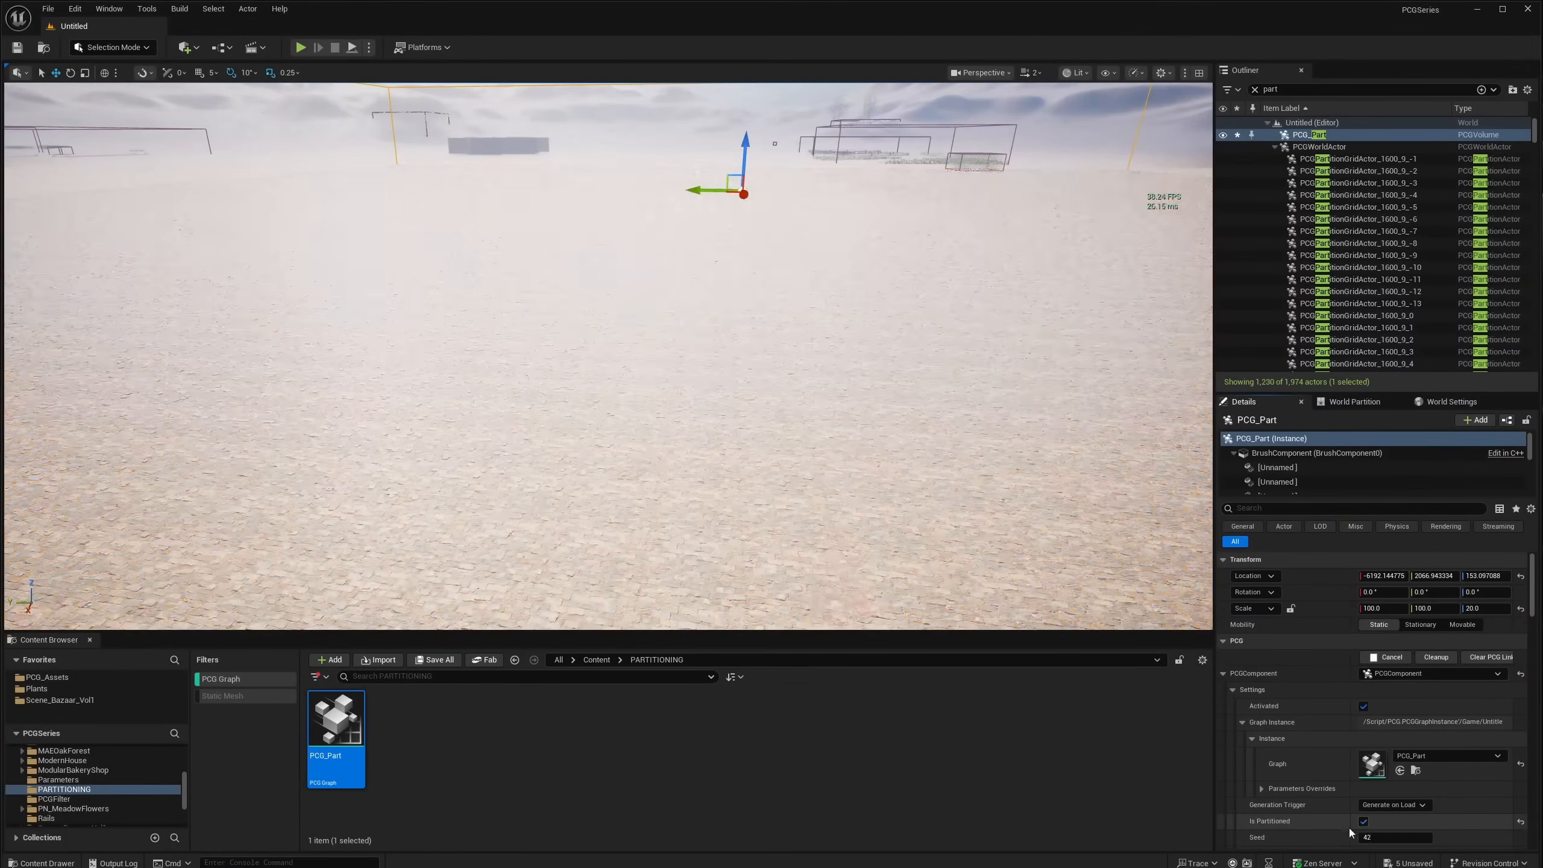
right_drag(820, 451, 843, 455)
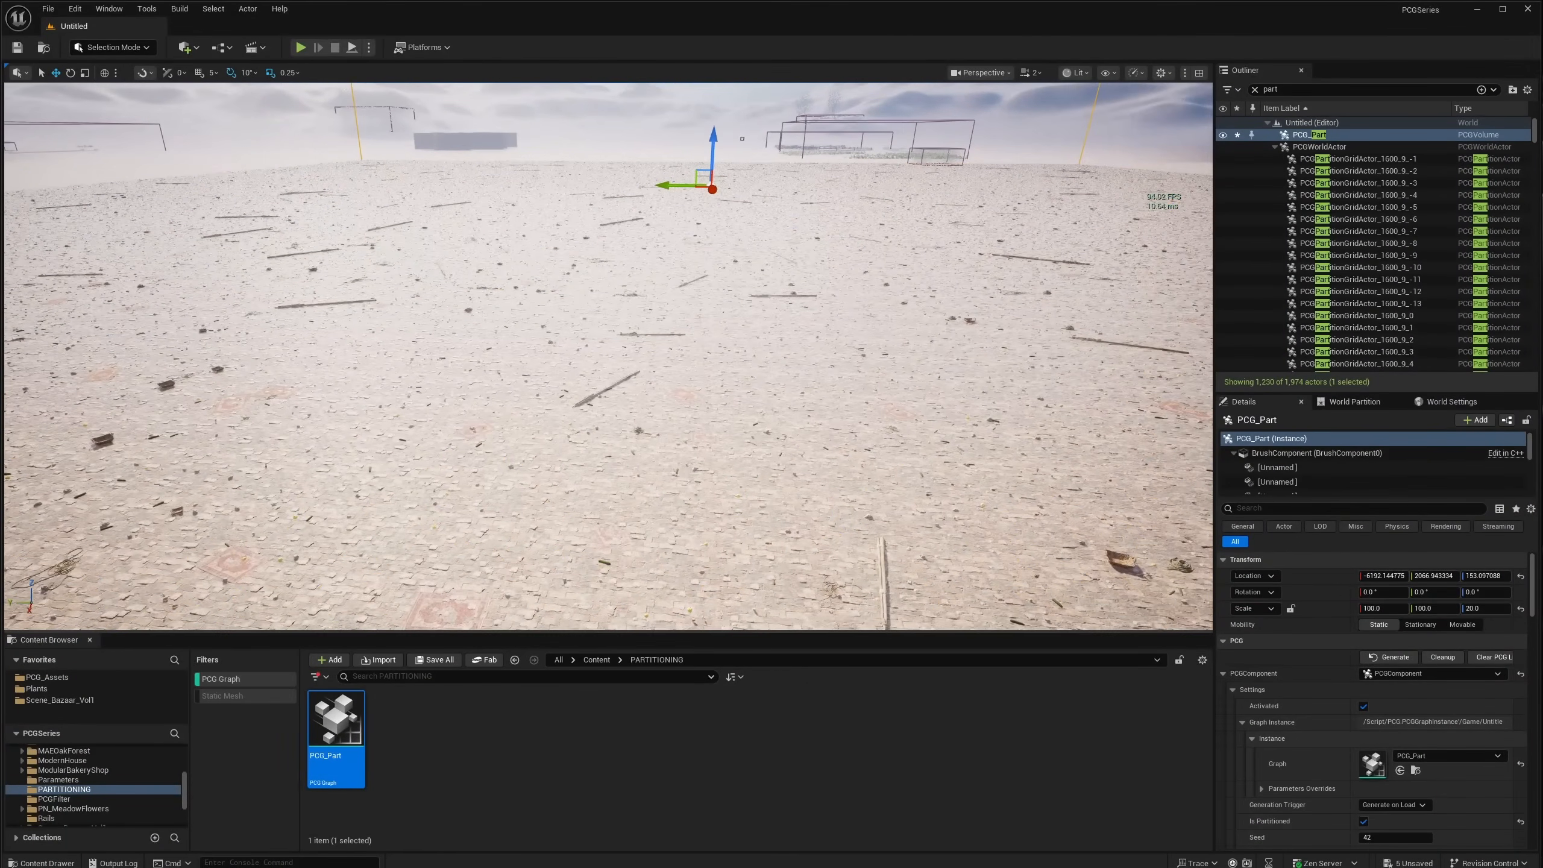
Step: Set the PCG_Part component's Generation Trigger to Generate at Runtime
click(1391, 805)
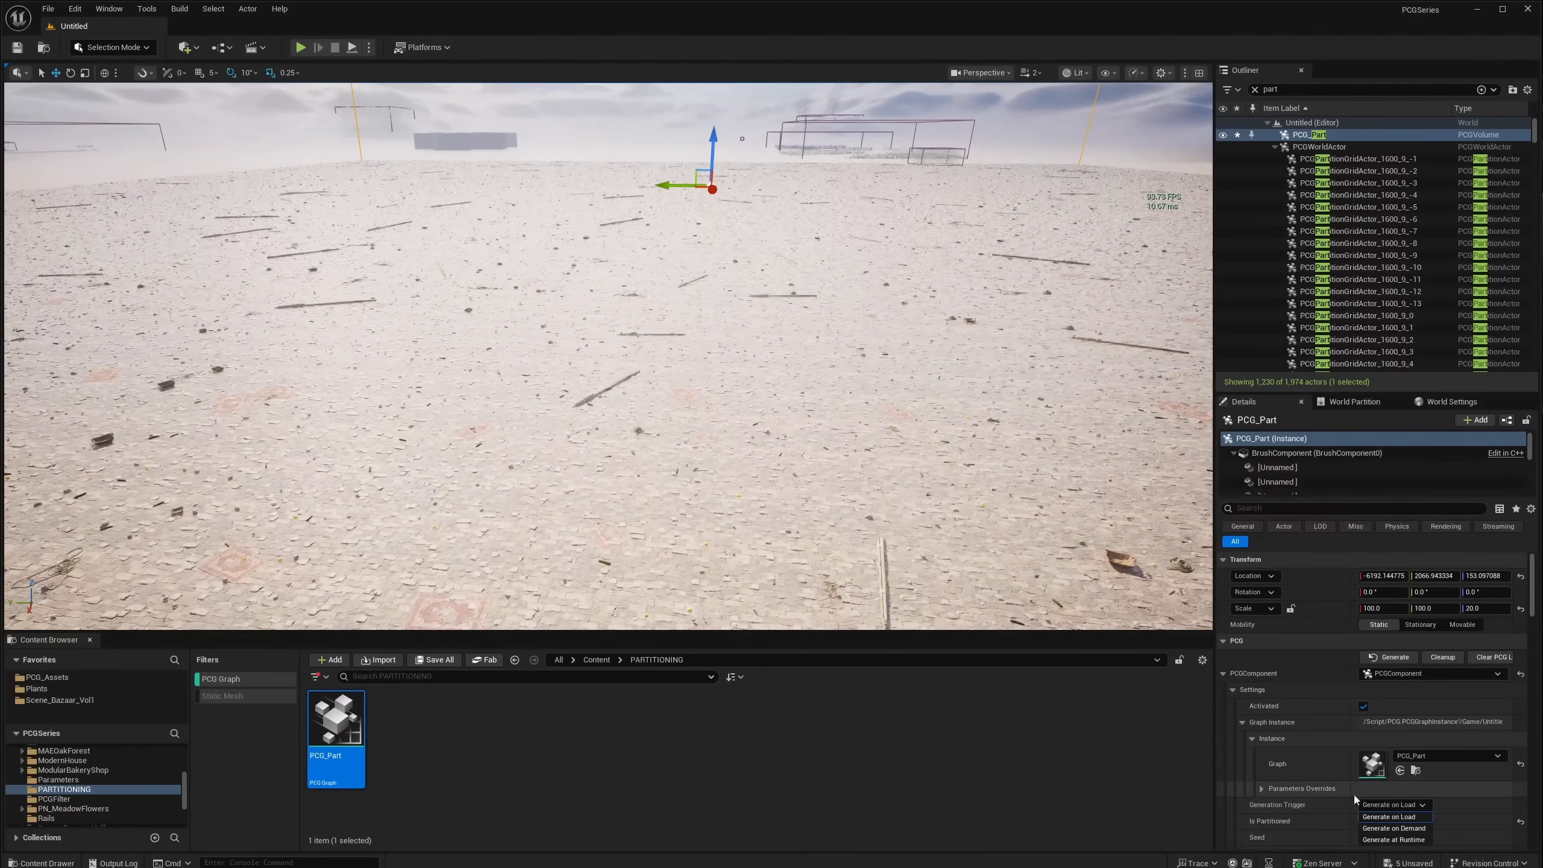
click(1391, 840)
right_drag(807, 411, 766, 407)
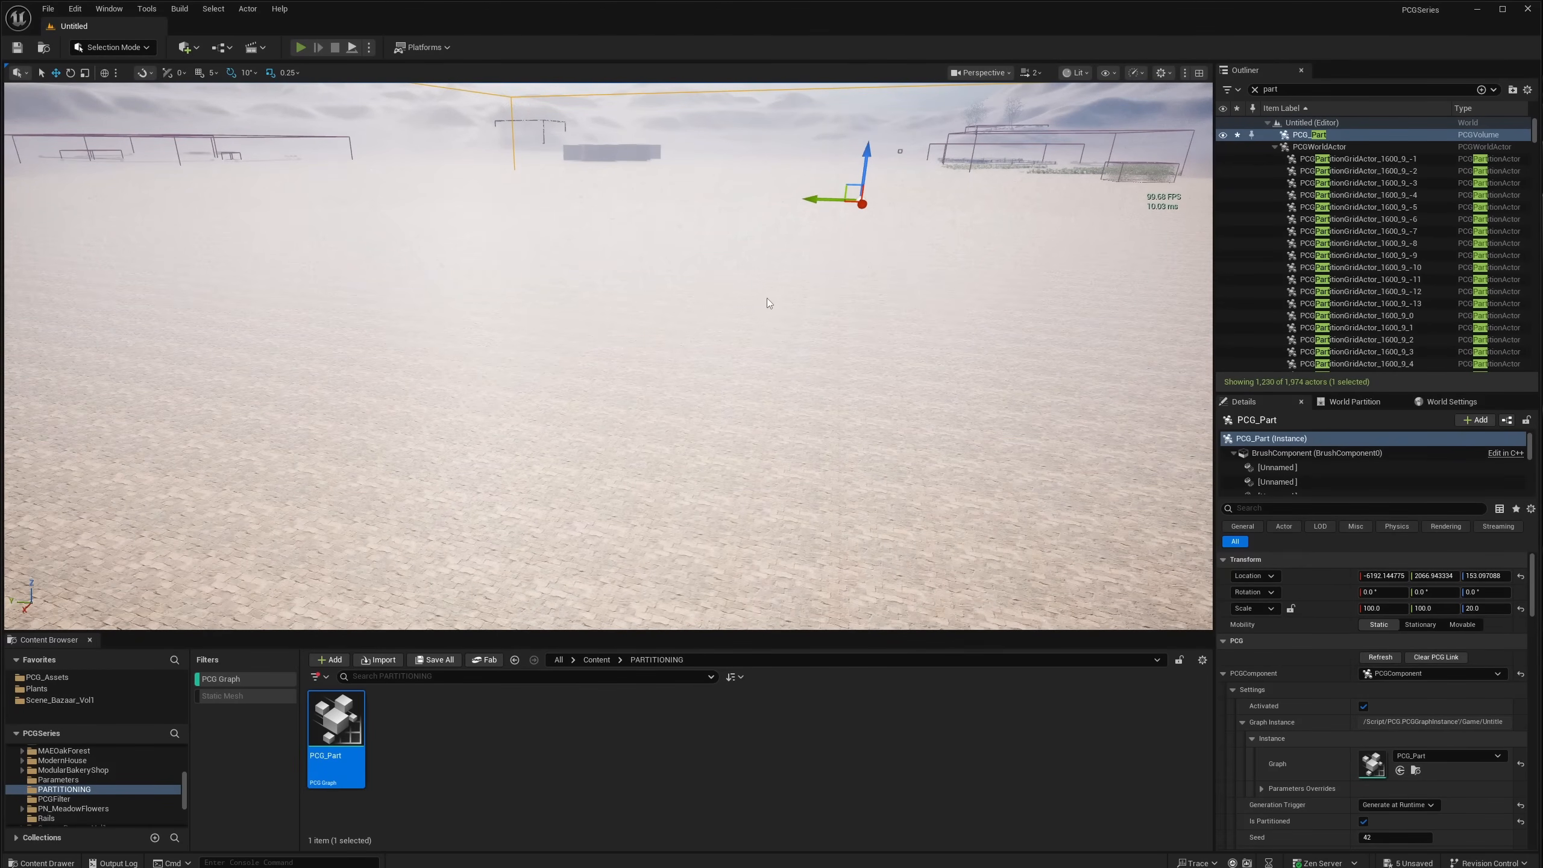
Step: Test the level in play mode, read the newest PCG entries in the Output Log, and stop the session
key(alt+p)
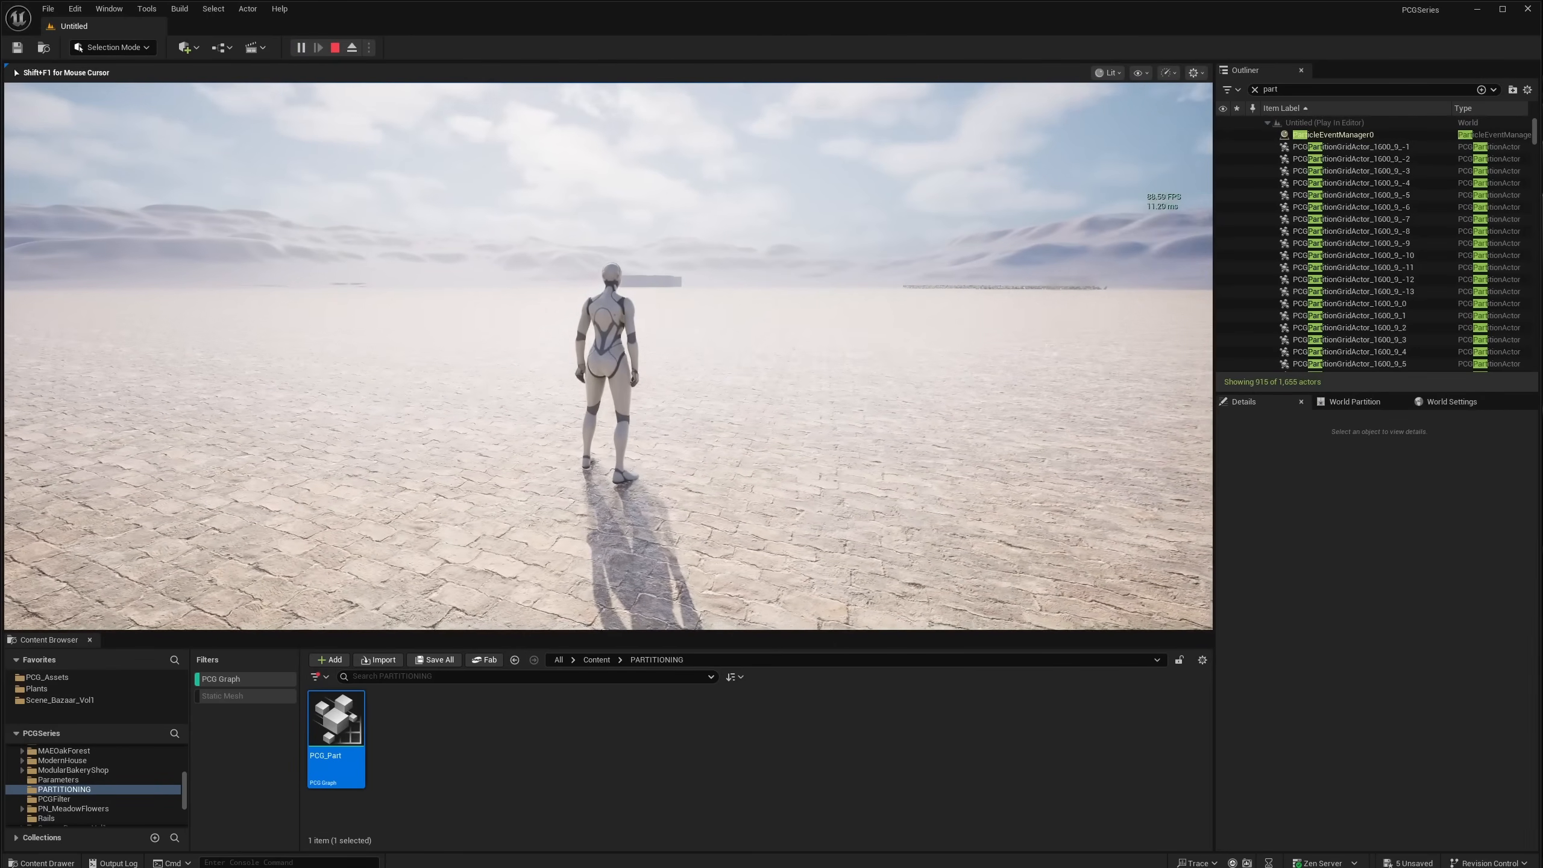
key(shift+F1)
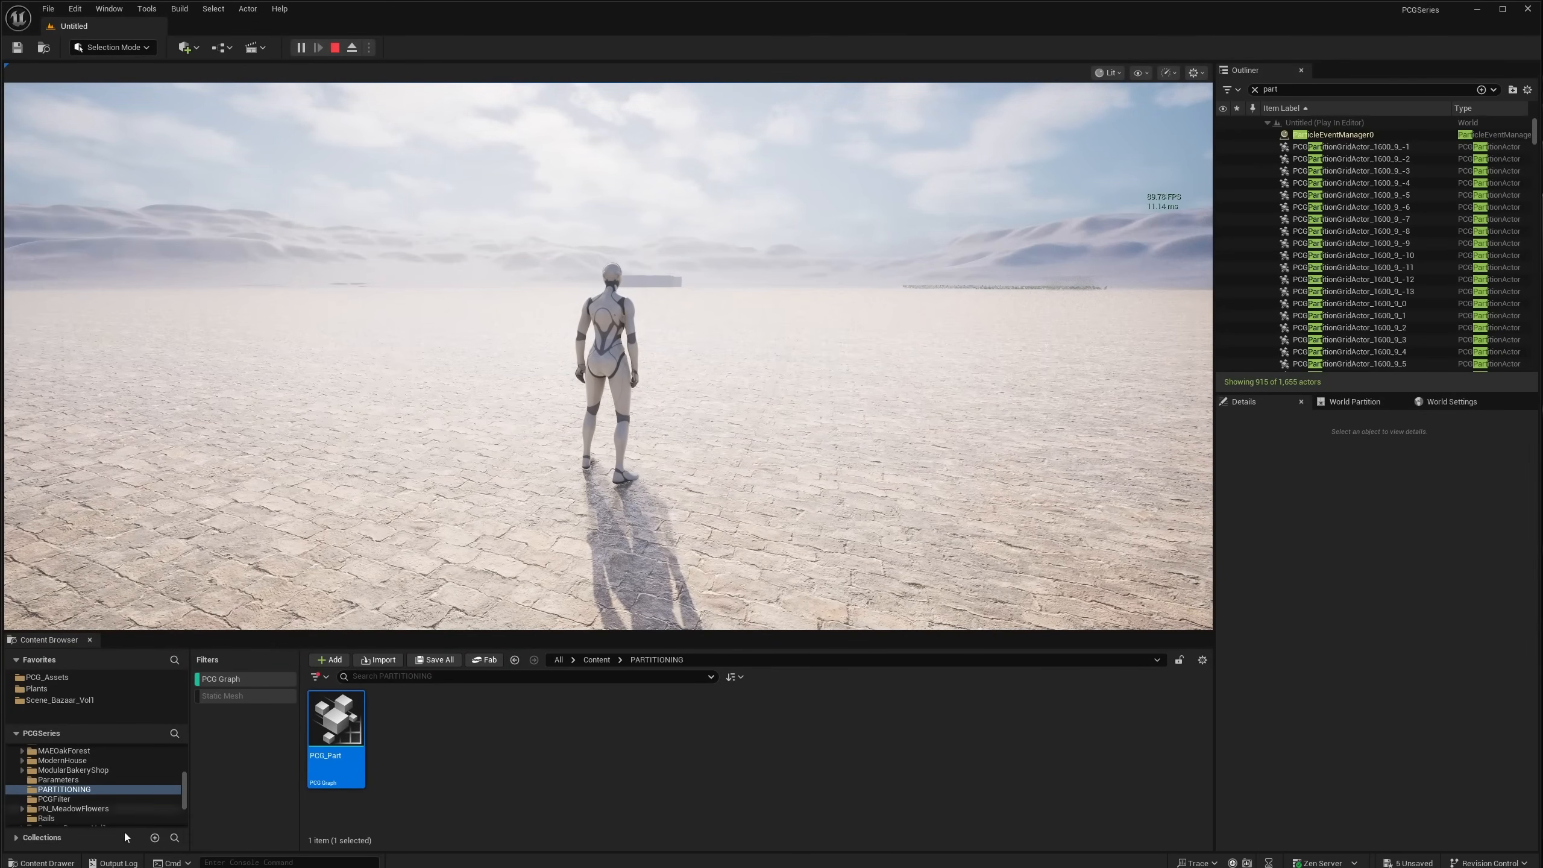
click(113, 862)
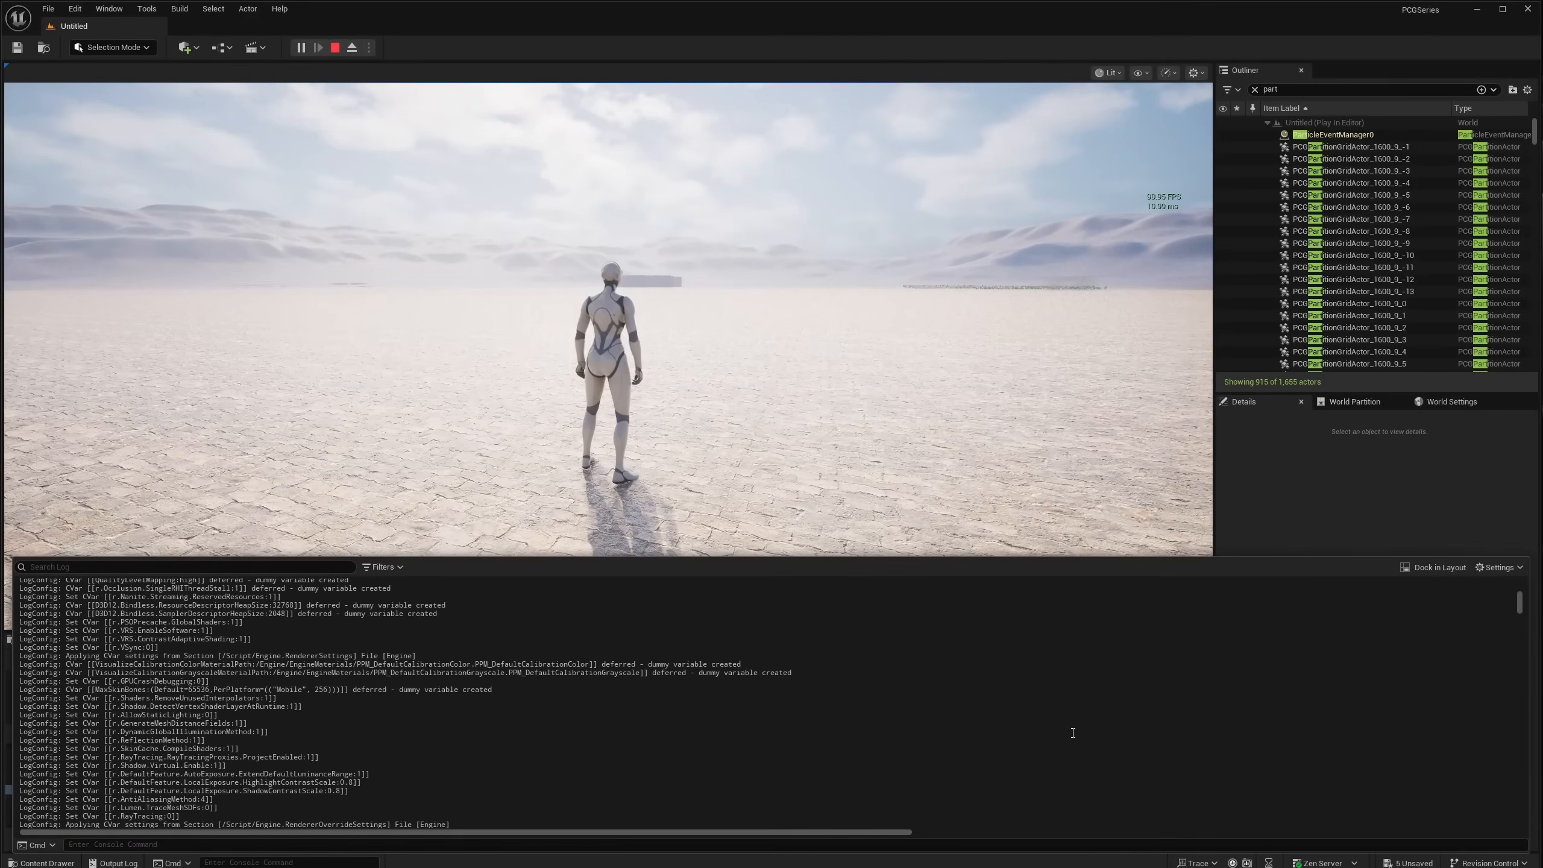
drag(1520, 602, 1520, 833)
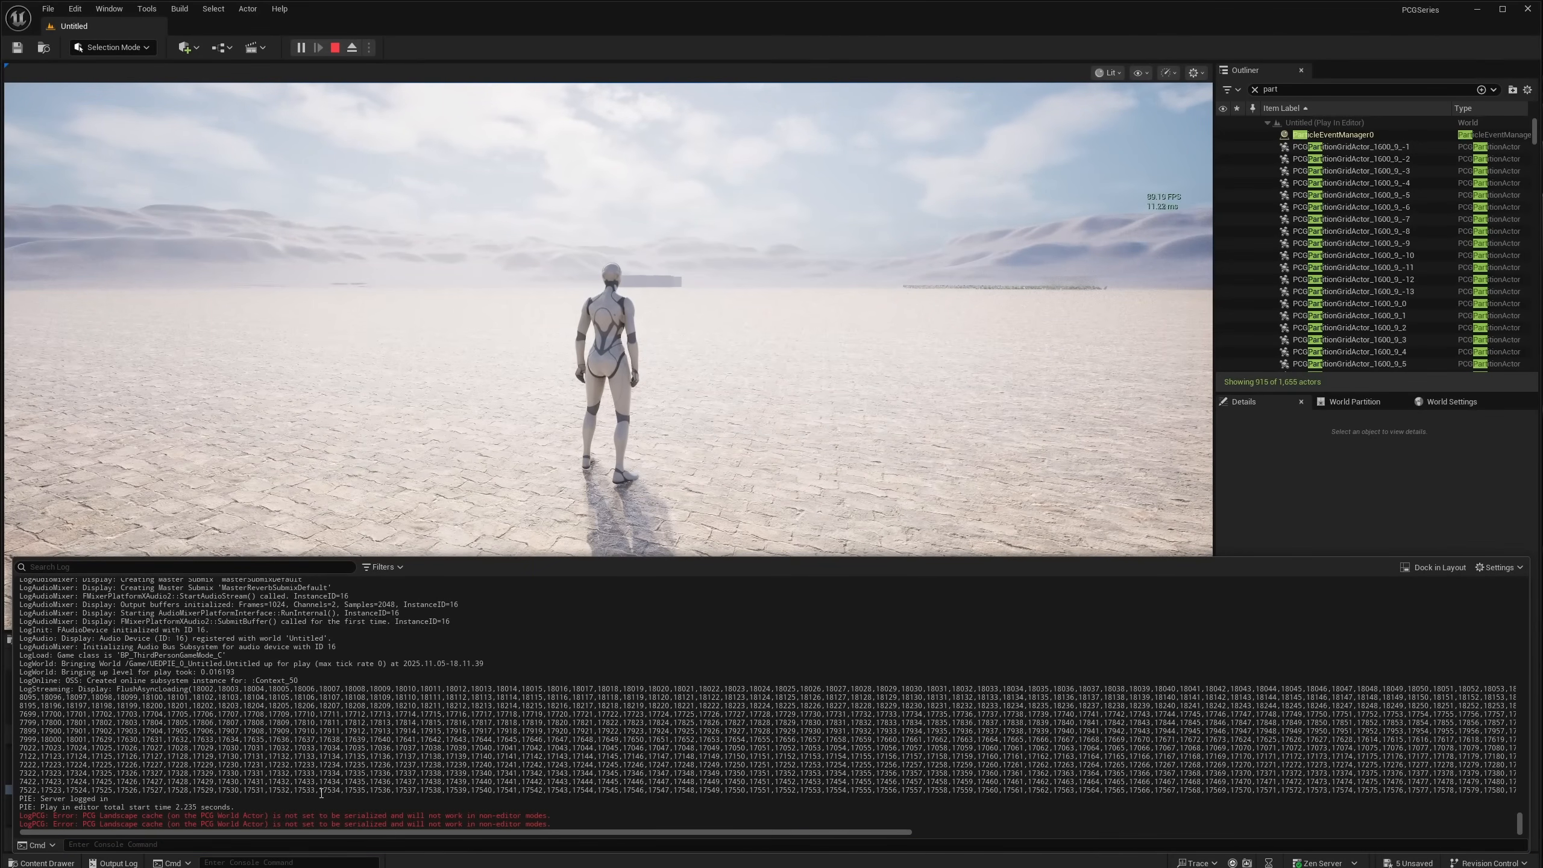
drag(37, 816, 550, 825)
click(333, 816)
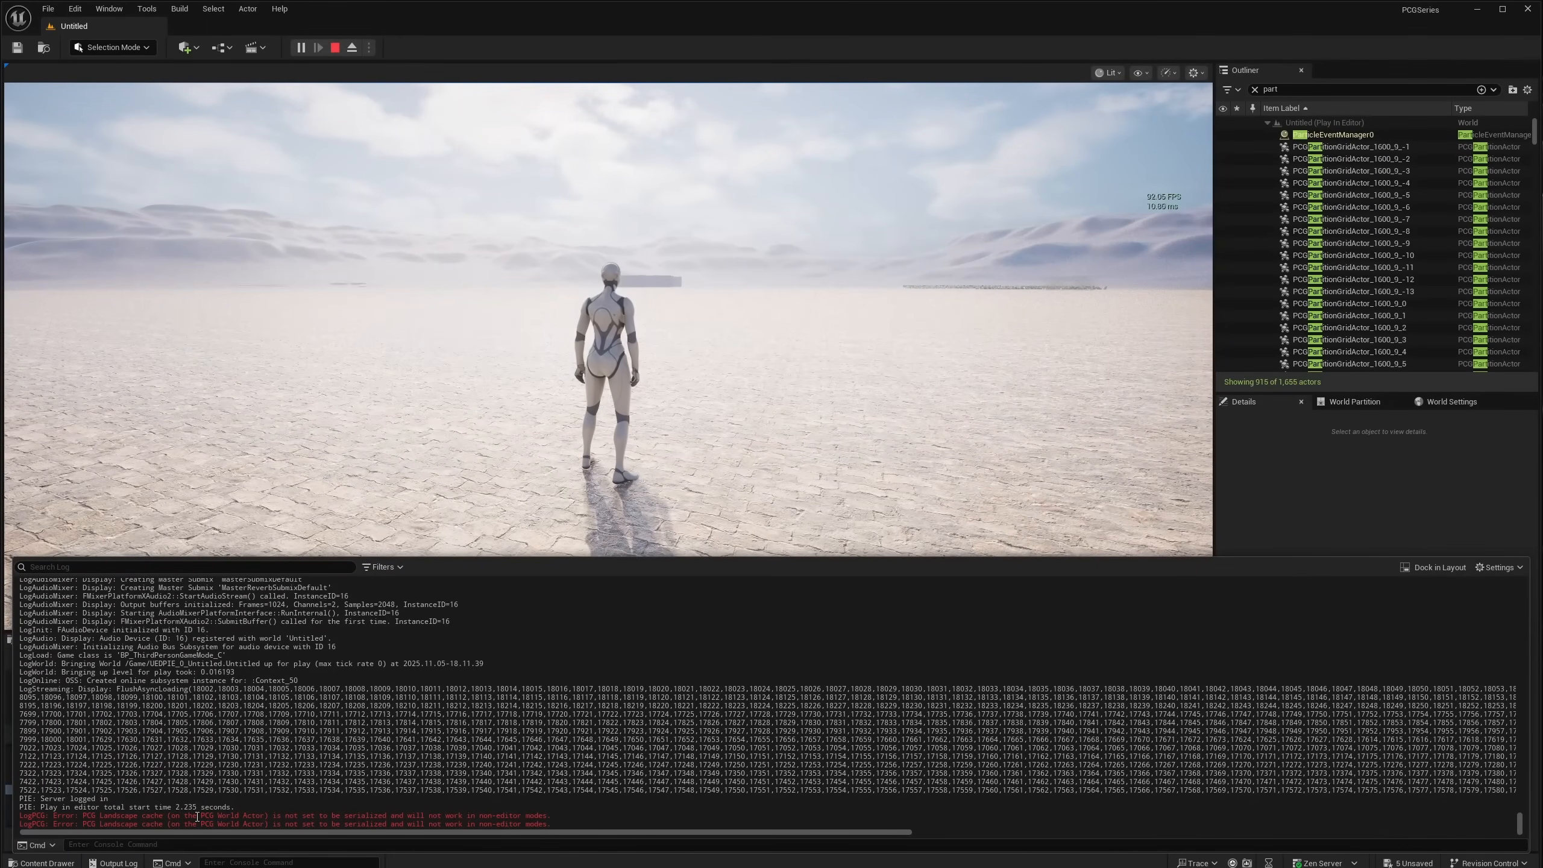
drag(198, 816, 296, 807)
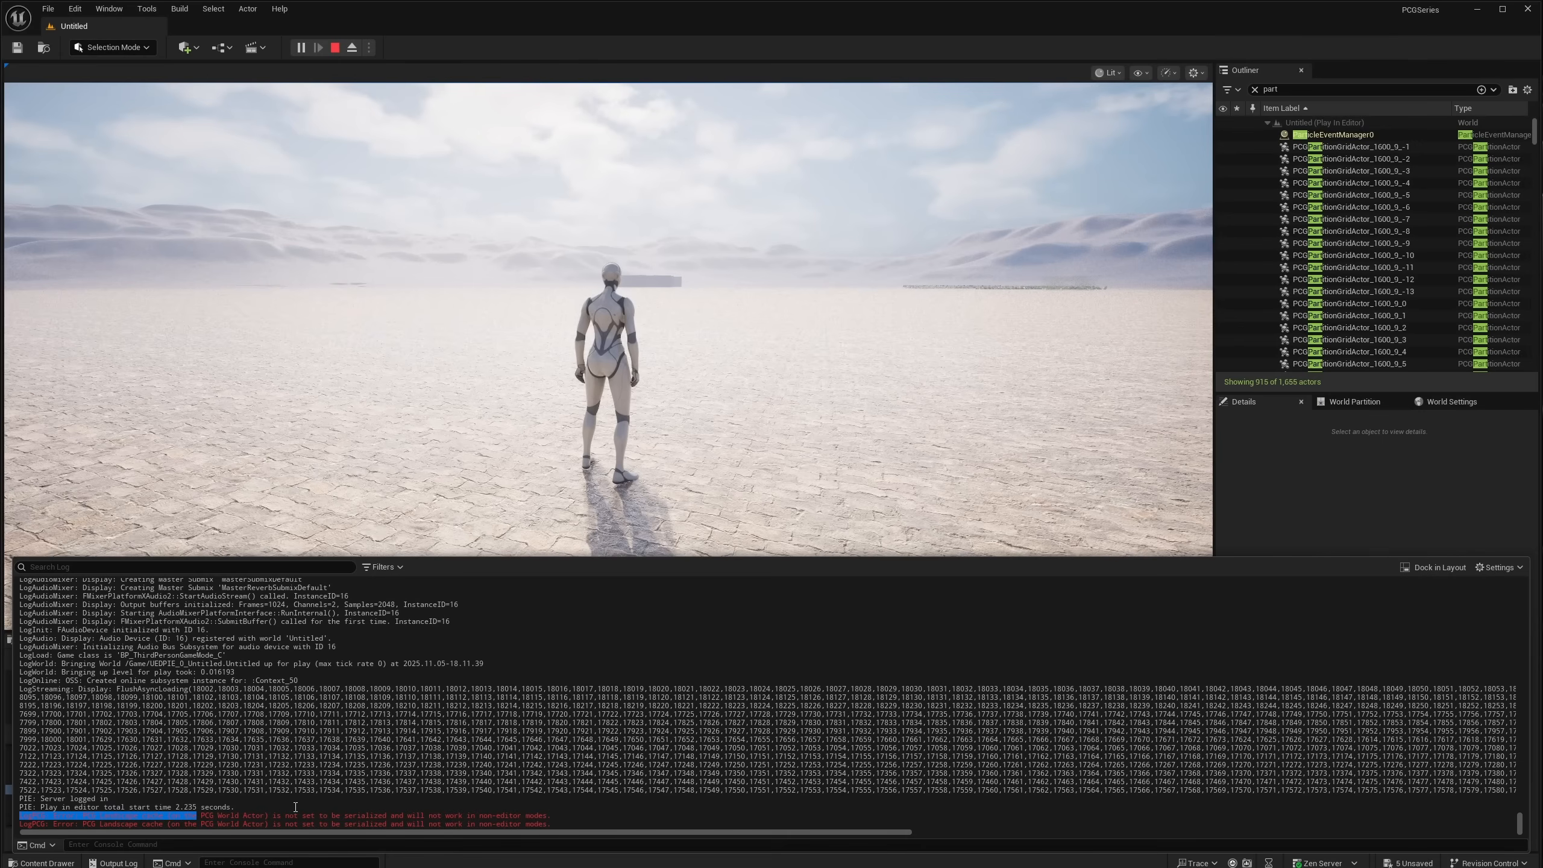
click(374, 820)
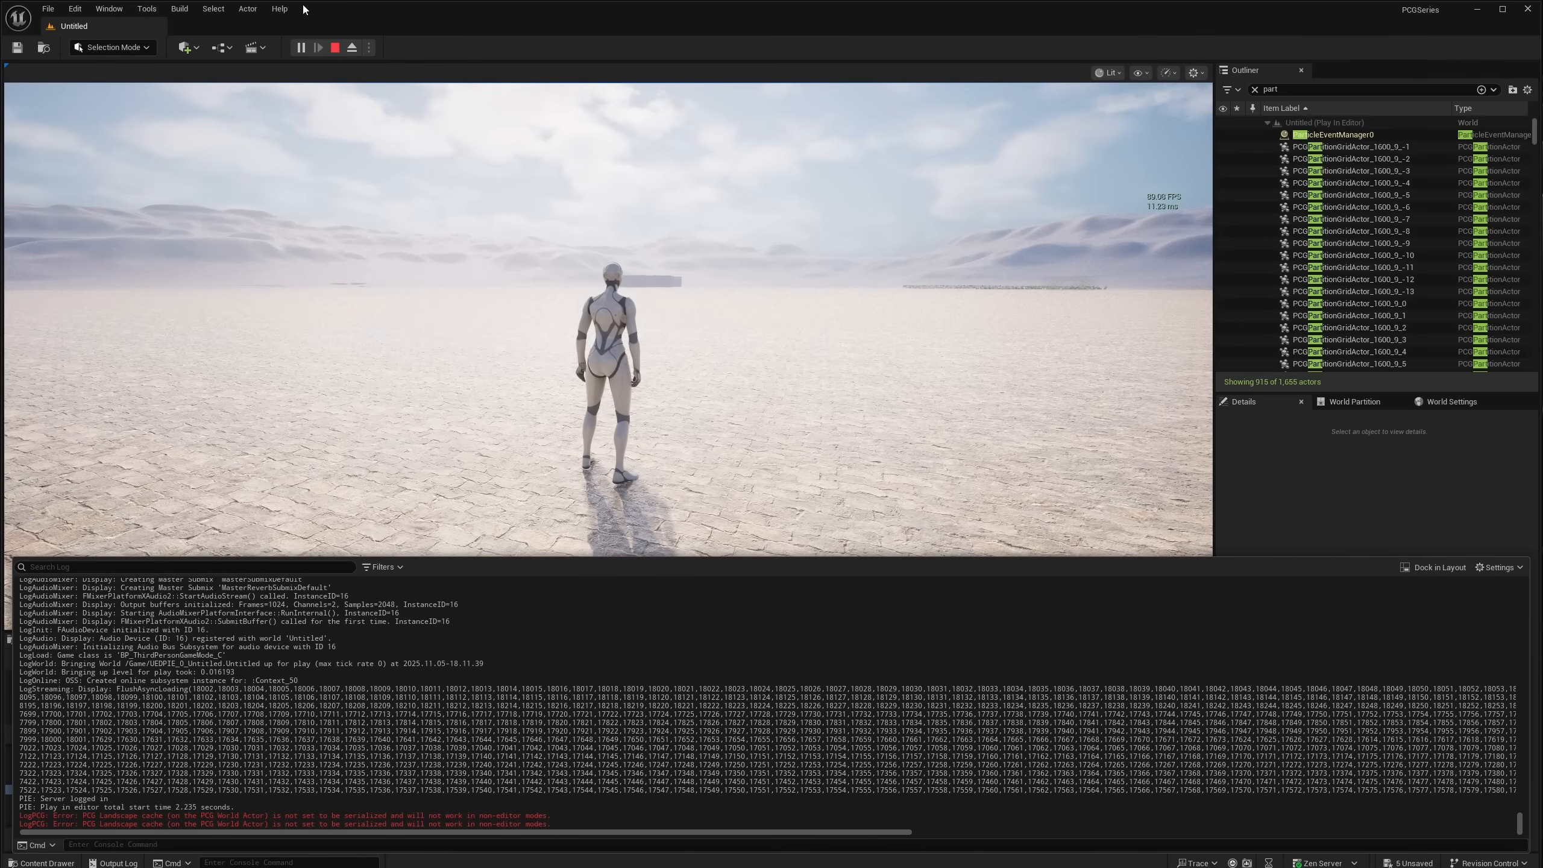
click(334, 48)
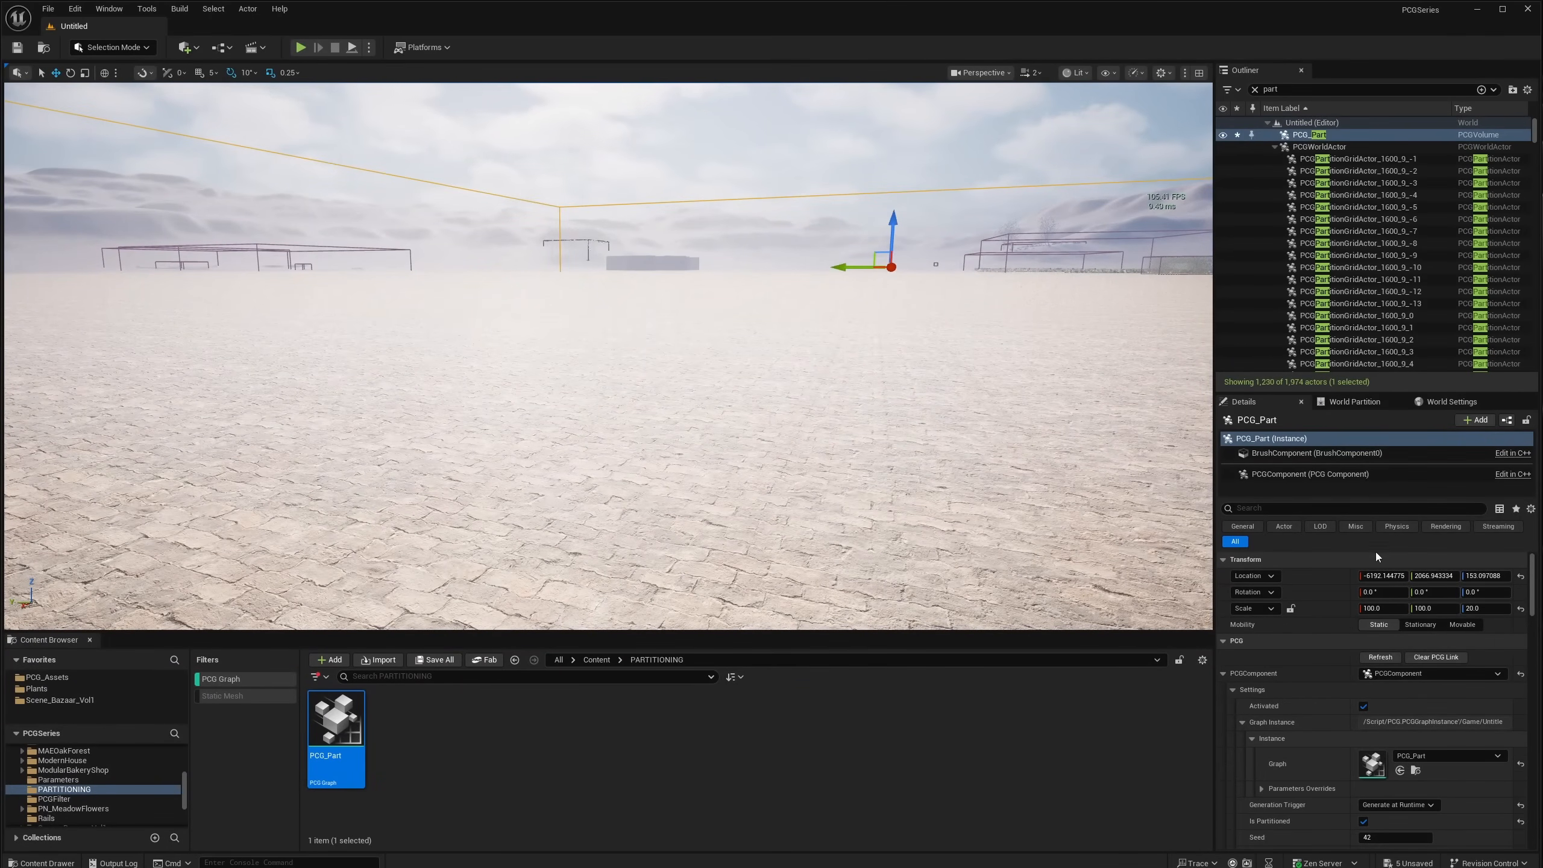
Step: Set the PCGWorldActor's landscape cache Serialization Mode to Always Serialize
click(1317, 148)
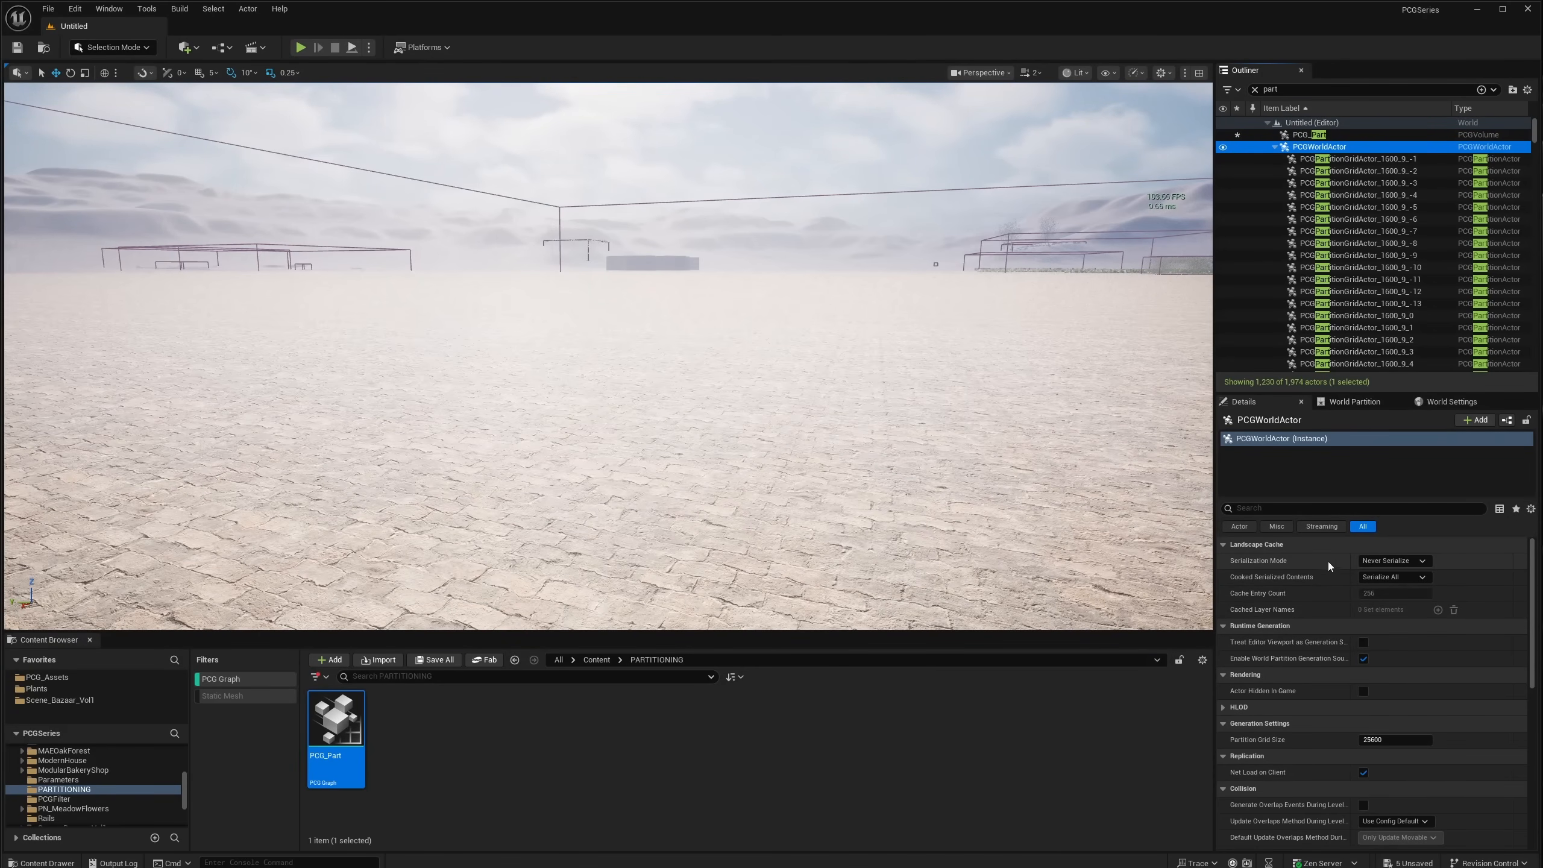
click(1386, 565)
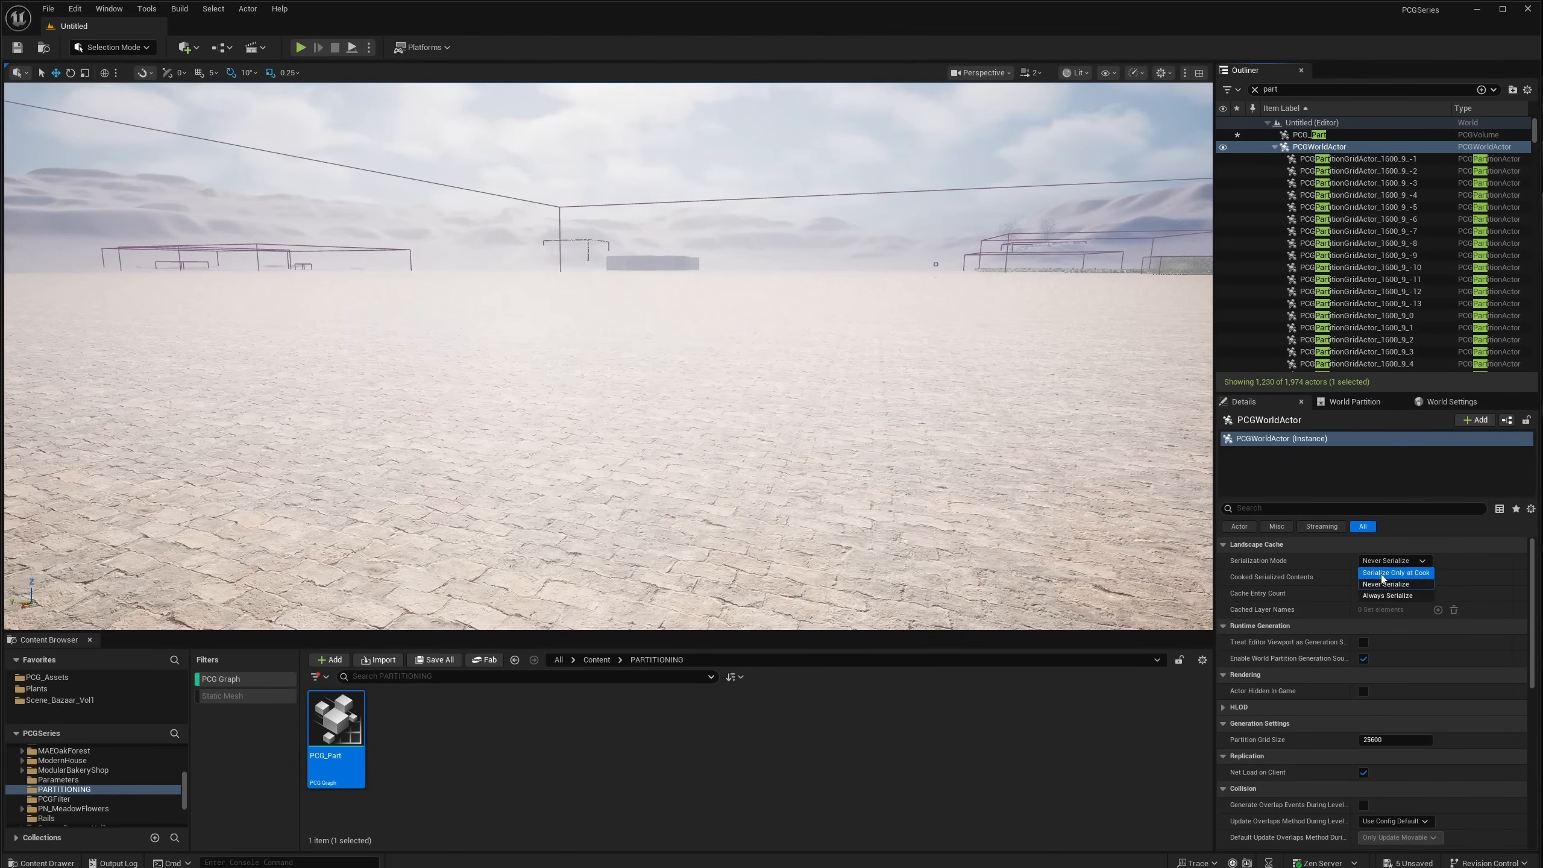
click(1380, 595)
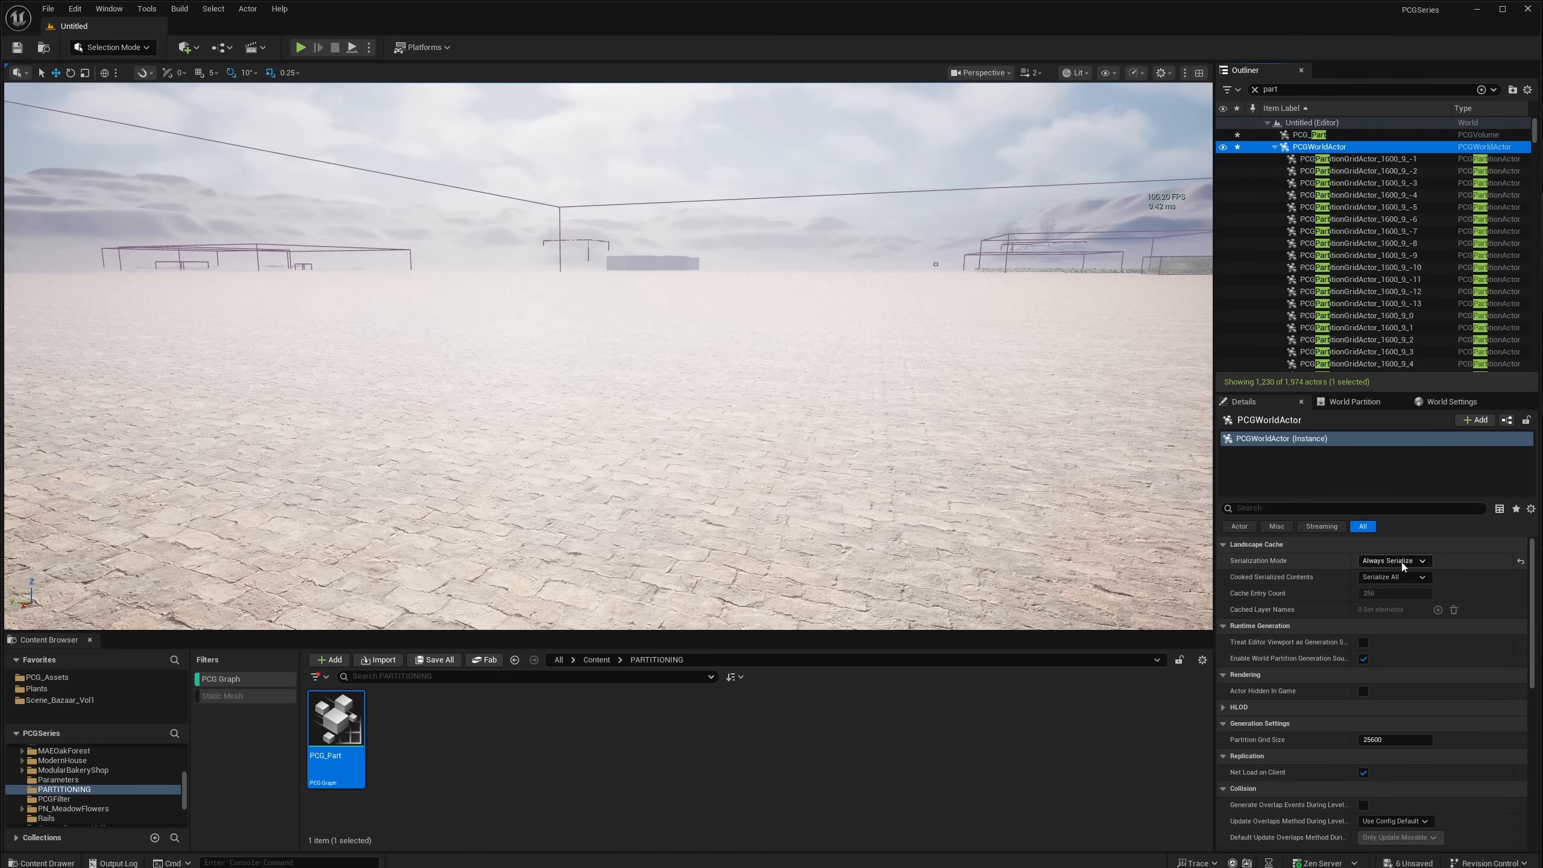
Step: Play the level, run the character forward to check the runtime generation, and stop the session
click(300, 48)
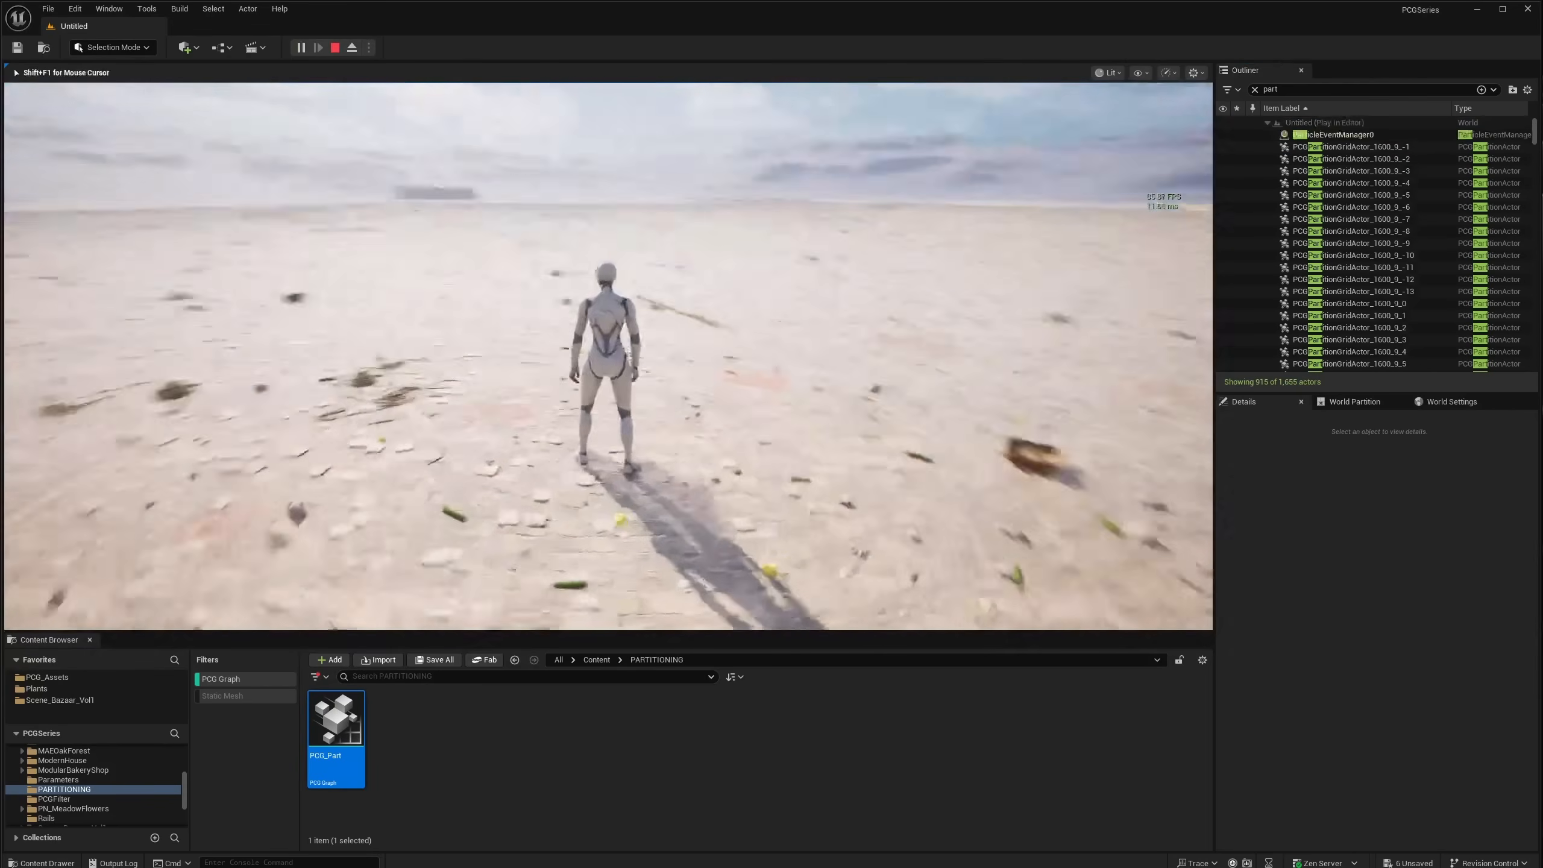
key(w)
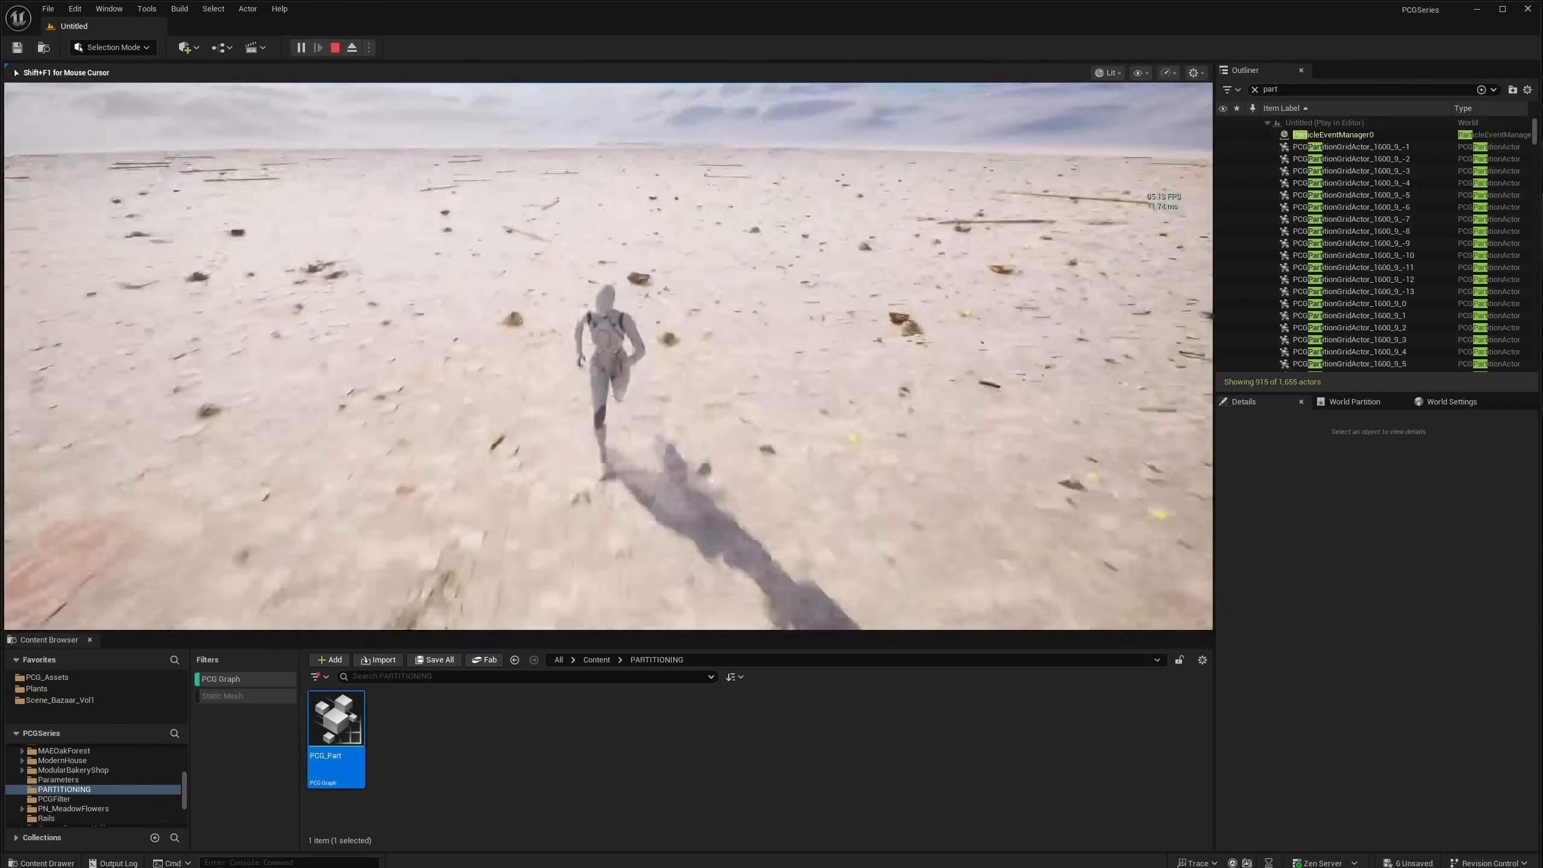
key(Escape)
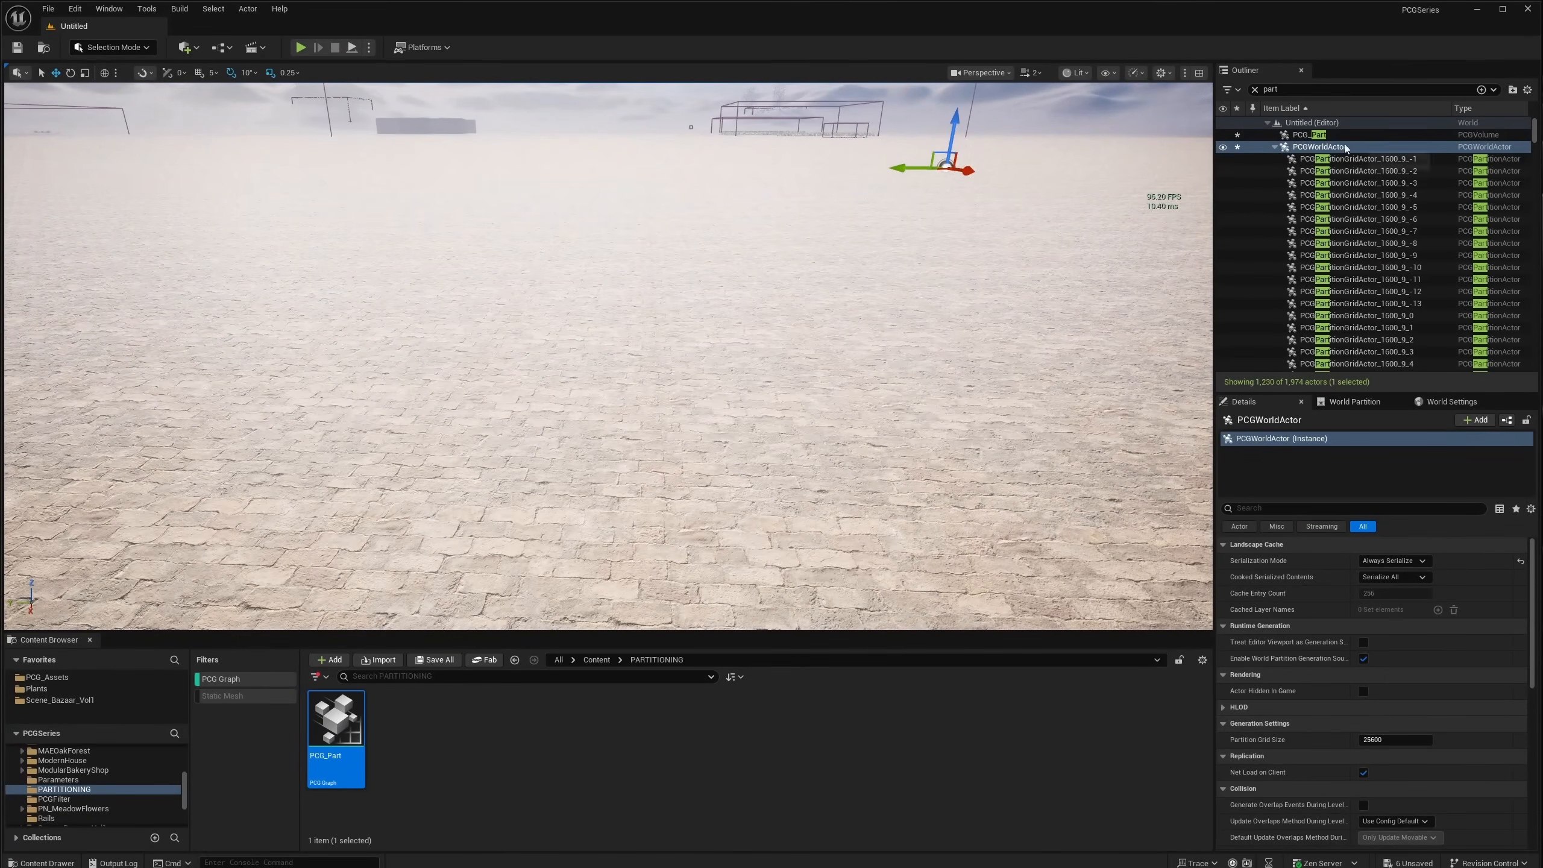
Step: Enable Treat Editor Viewport as Generation Source on the PCGWorldActor and check generation around the camera
click(1337, 148)
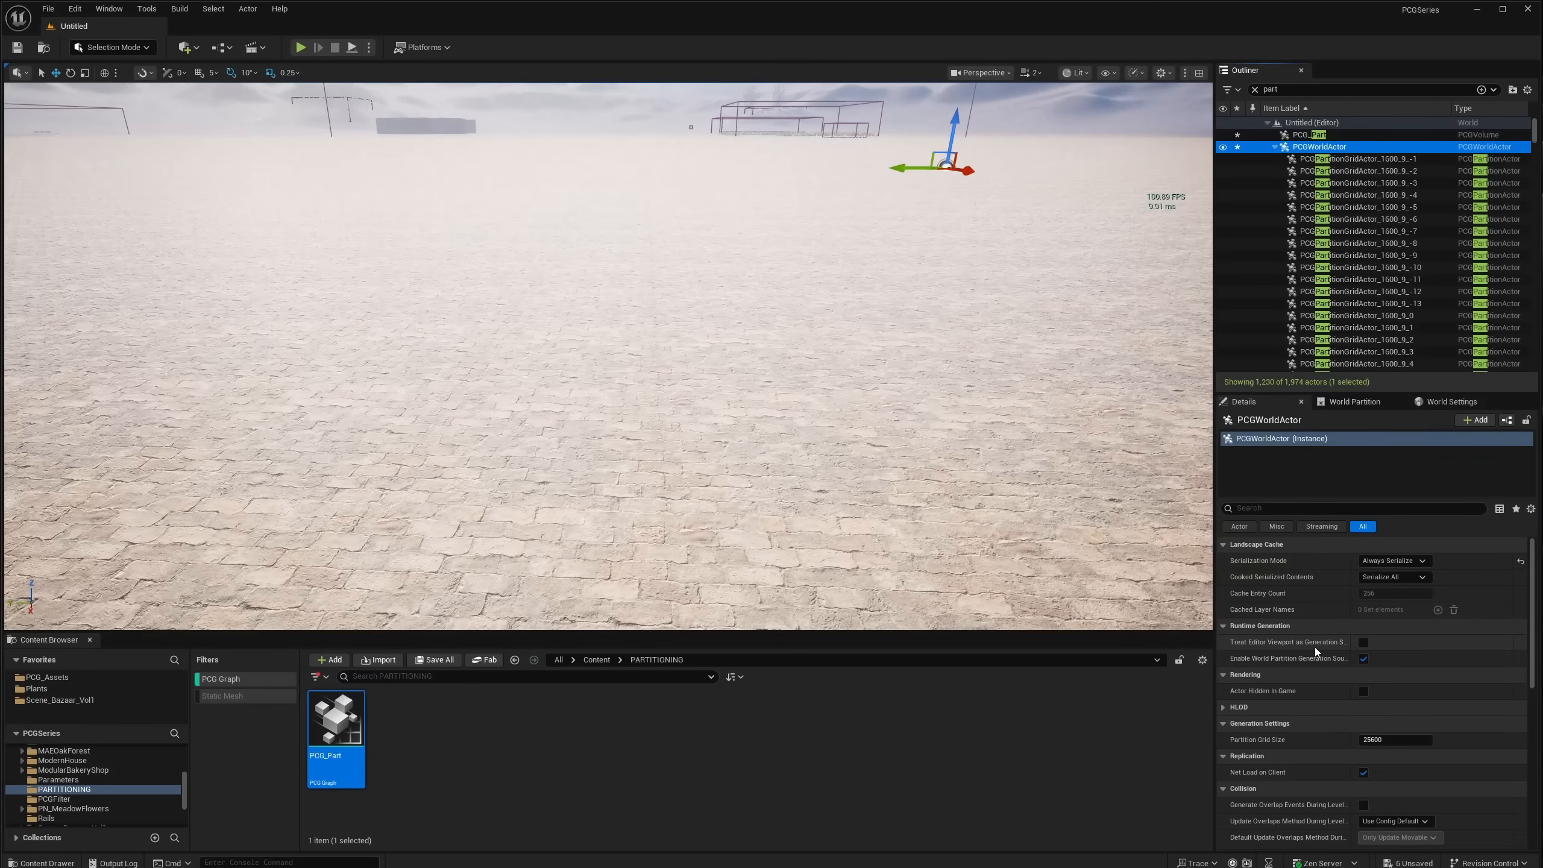
click(1364, 643)
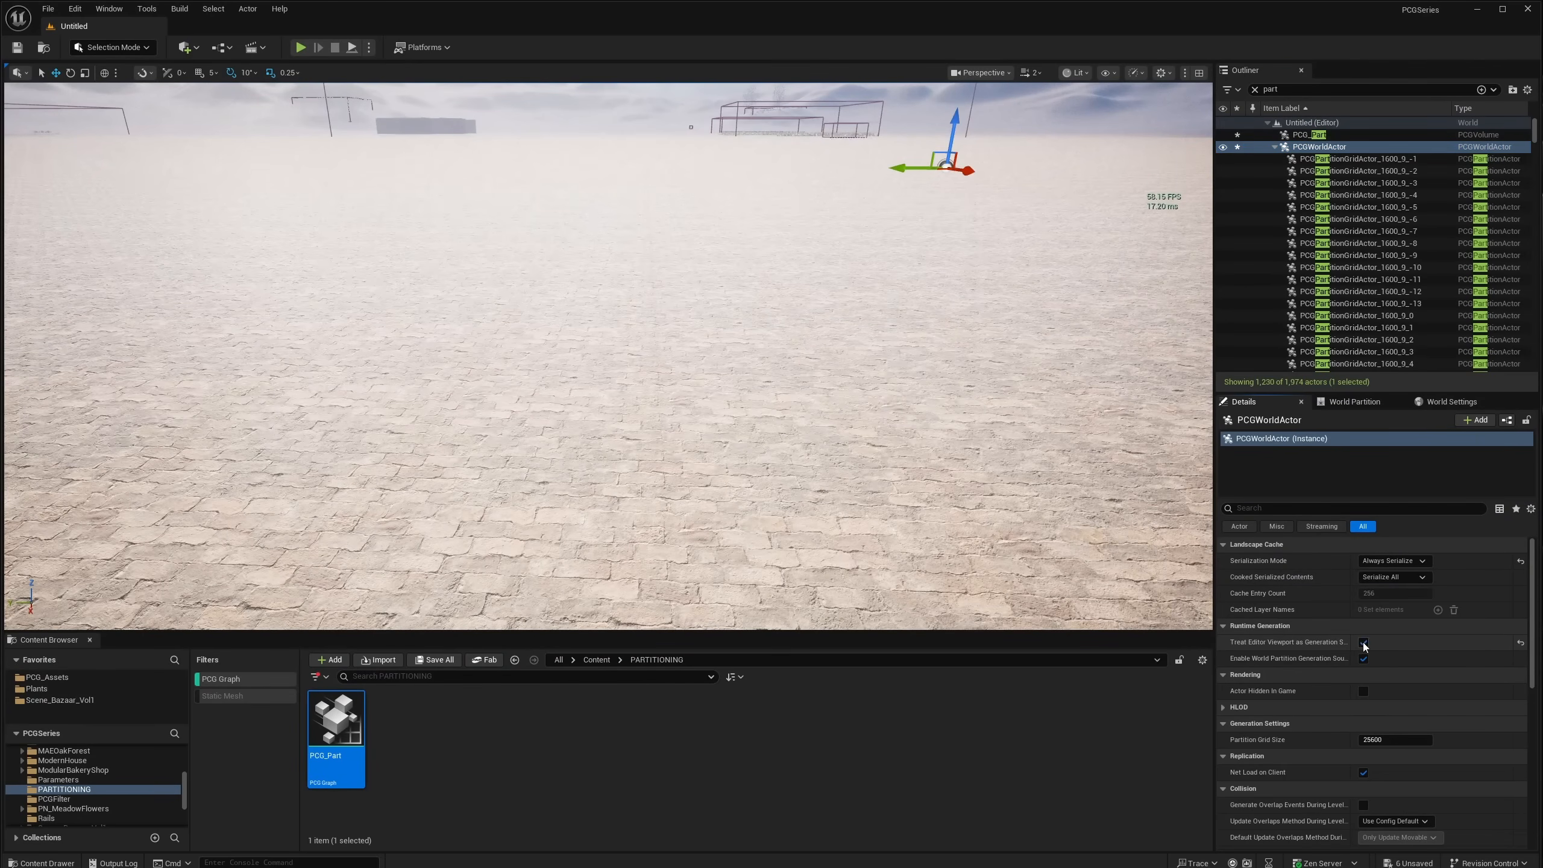
right_drag(790, 364, 753, 307)
key(s)
key(w)
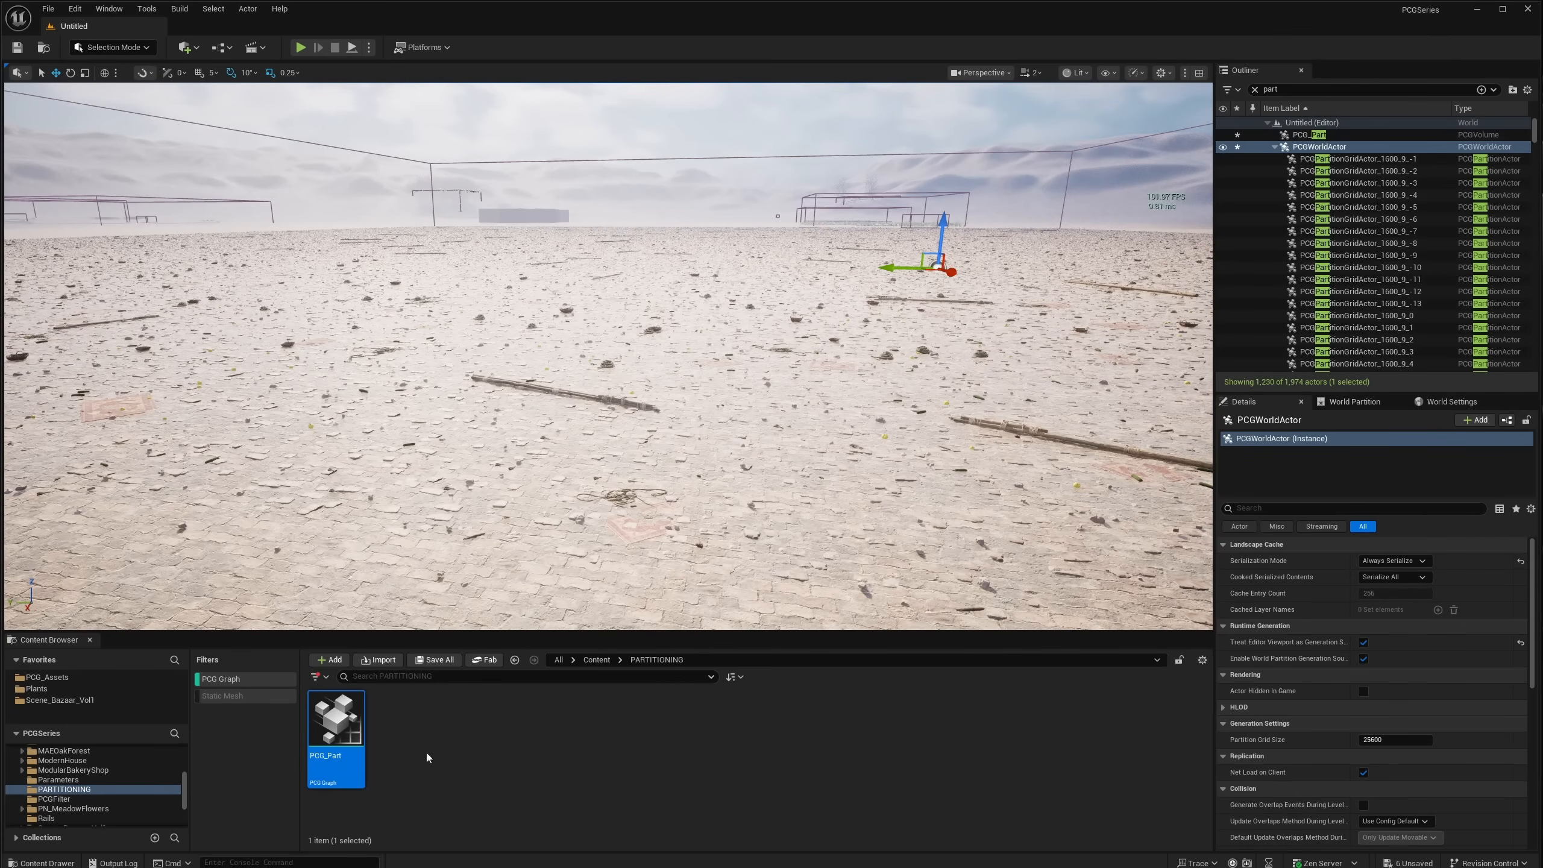
Step: Enable Use Hierarchical Generation in the PCG_Part graph's settings
double_click(340, 732)
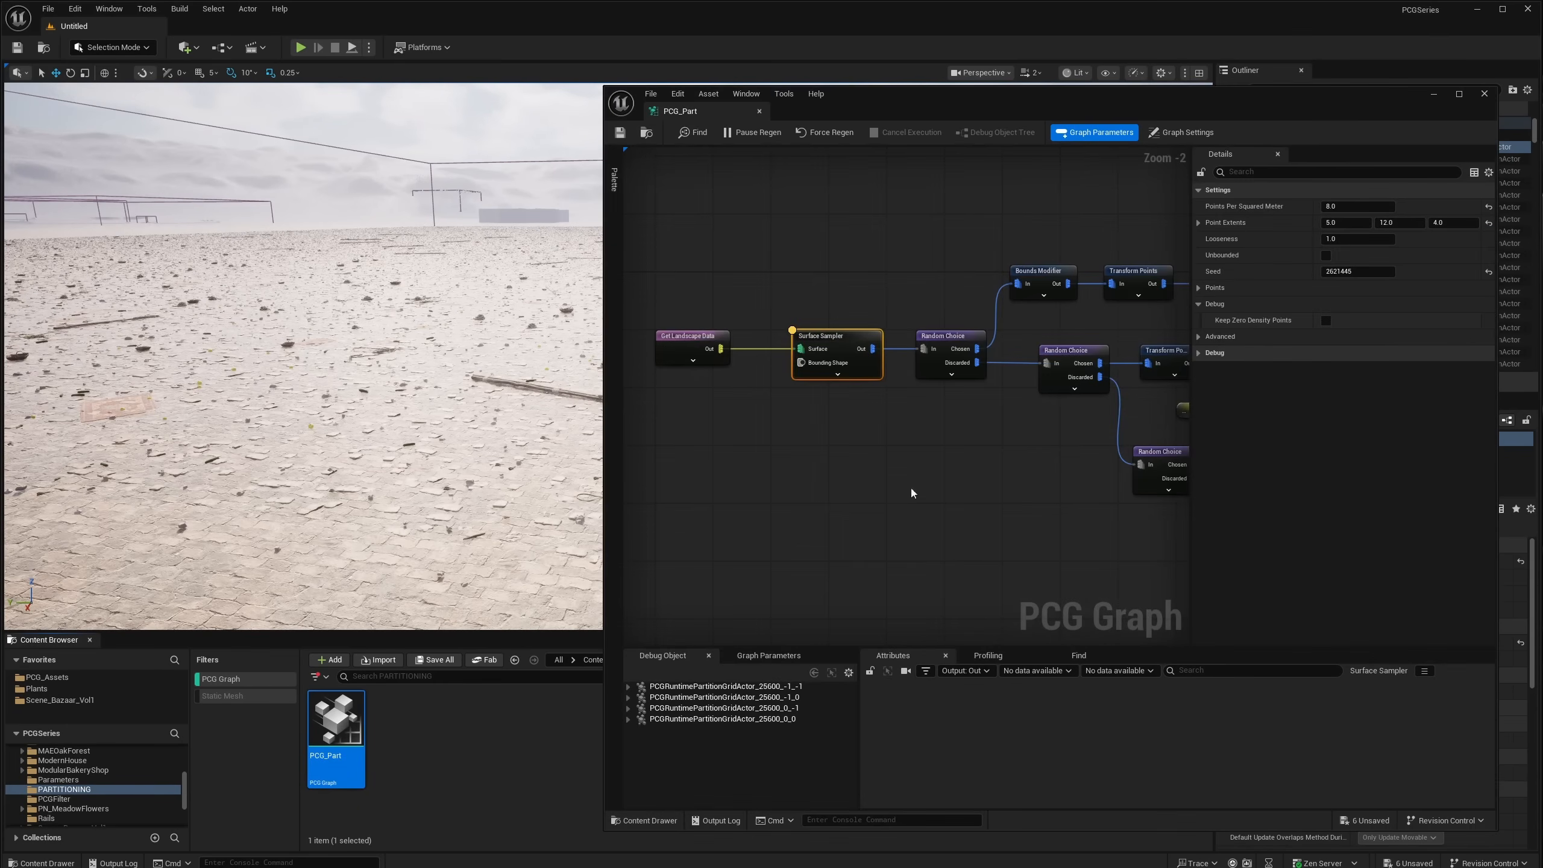
click(900, 281)
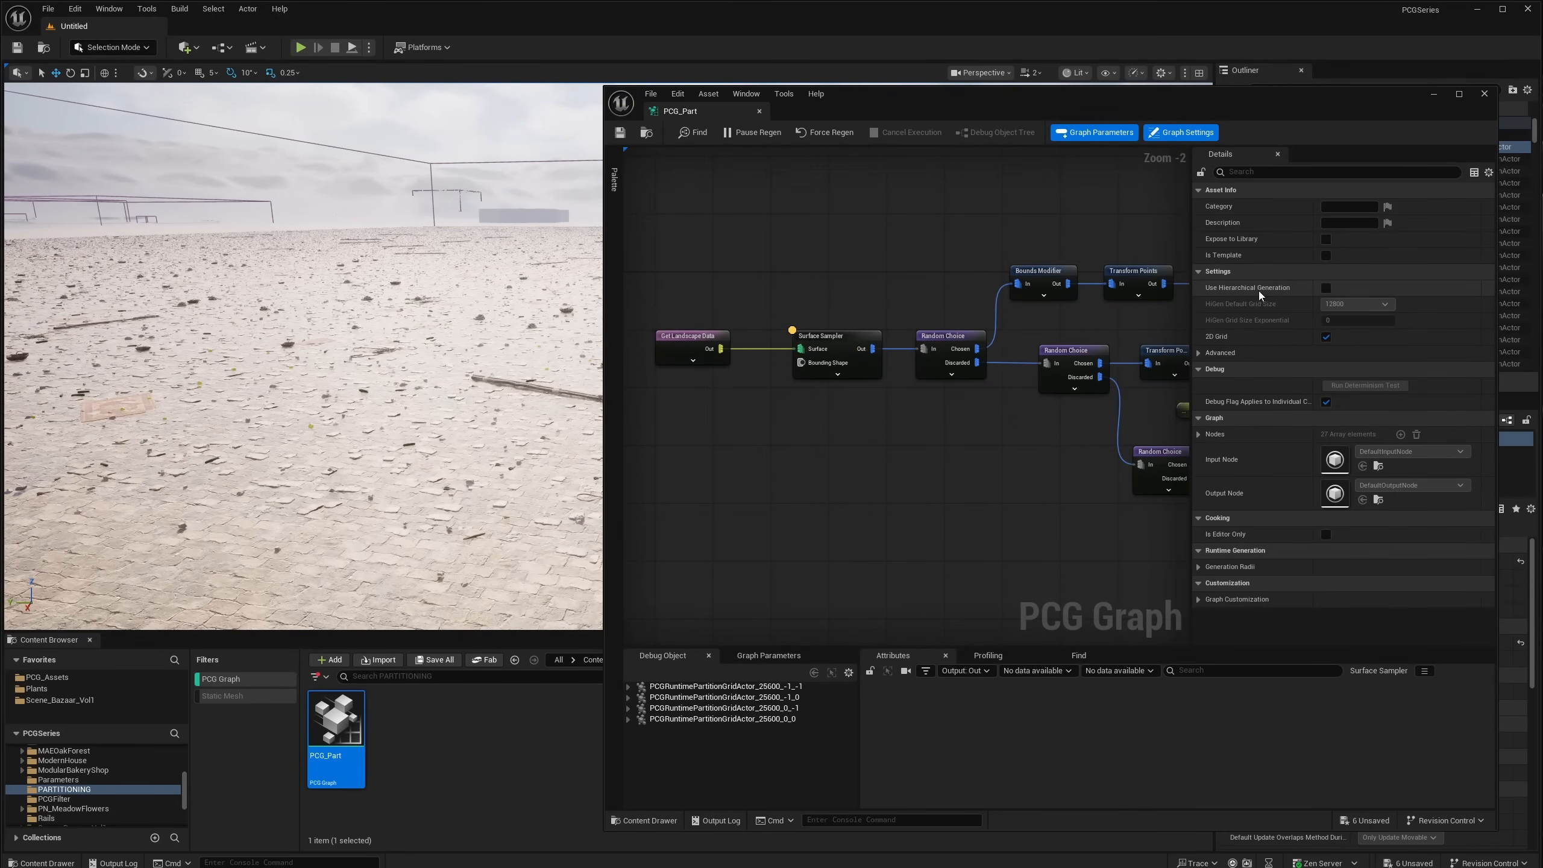
click(1327, 289)
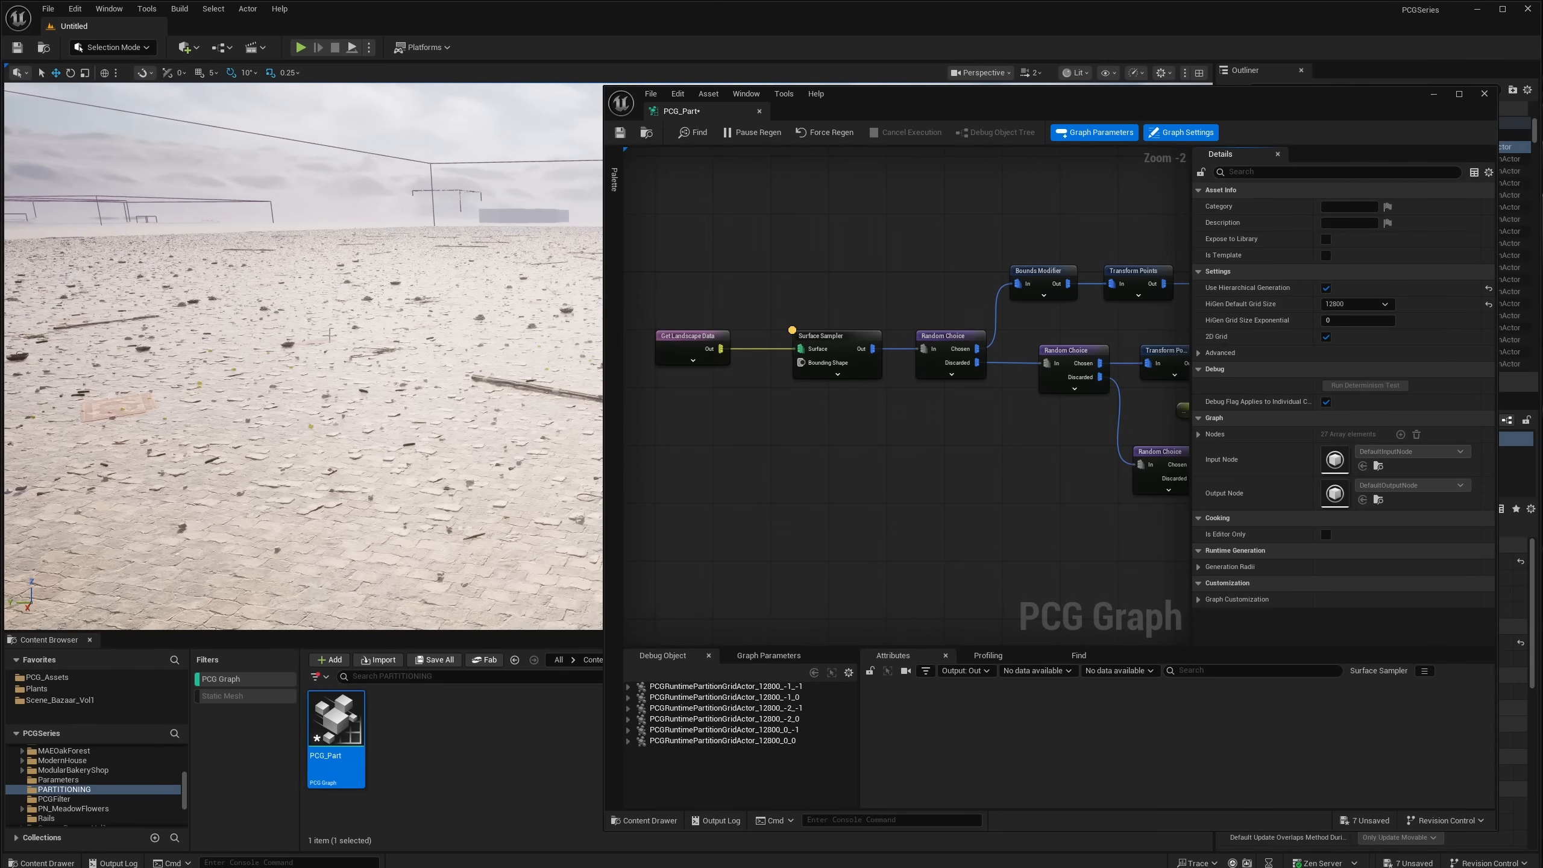
Step: Set the PCG_Part graph's HiGen Default Grid Size to 400 and minimize the graph window
mouse_move(329, 337)
right_down()
mouse_move(342, 357)
mouse_move(316, 360)
right_up()
click(1341, 304)
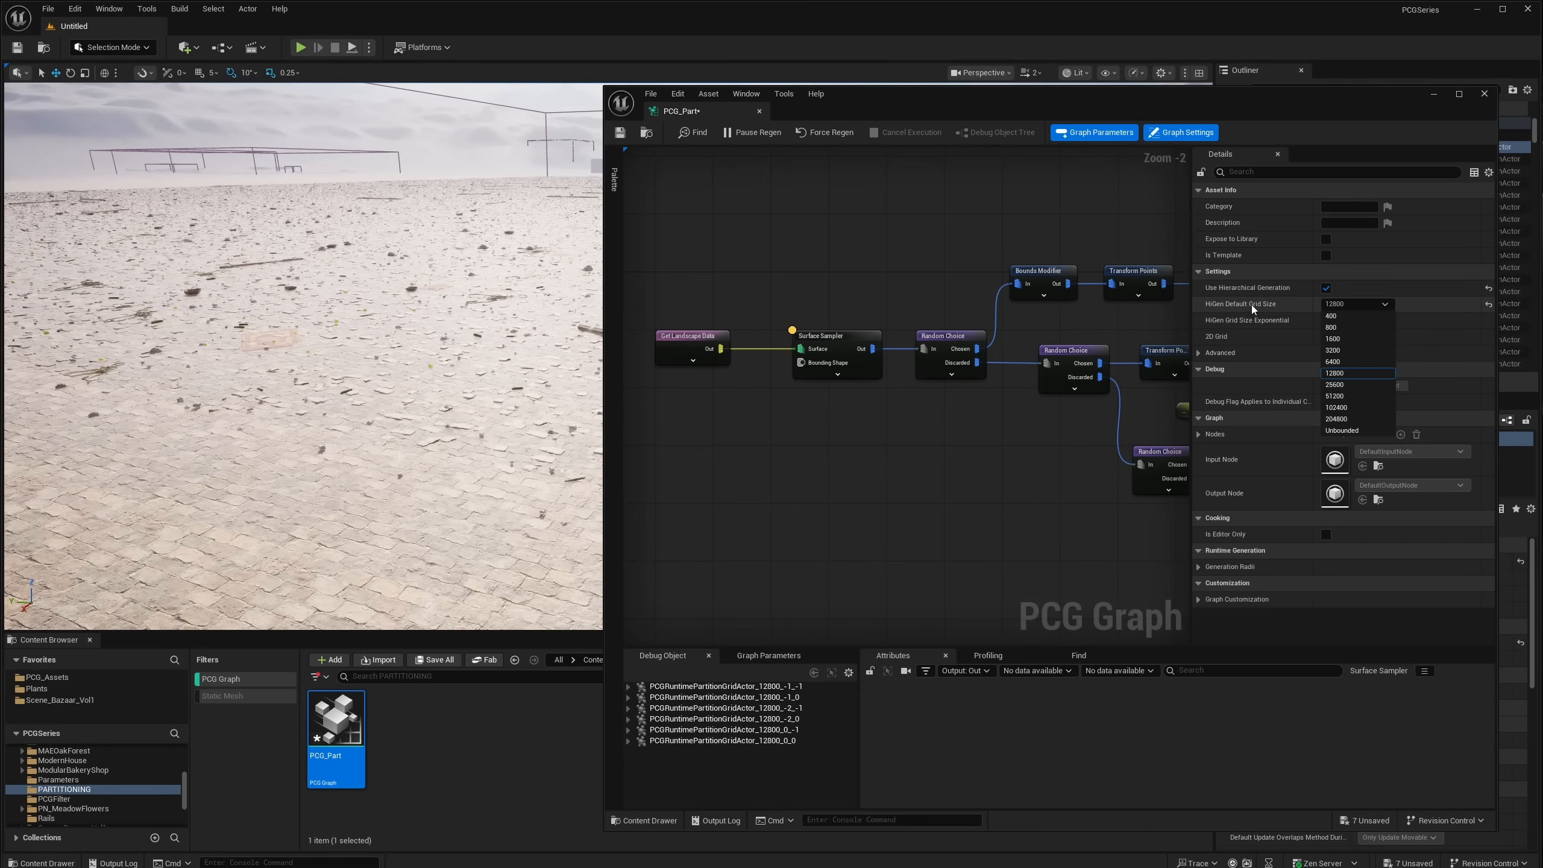
click(1350, 316)
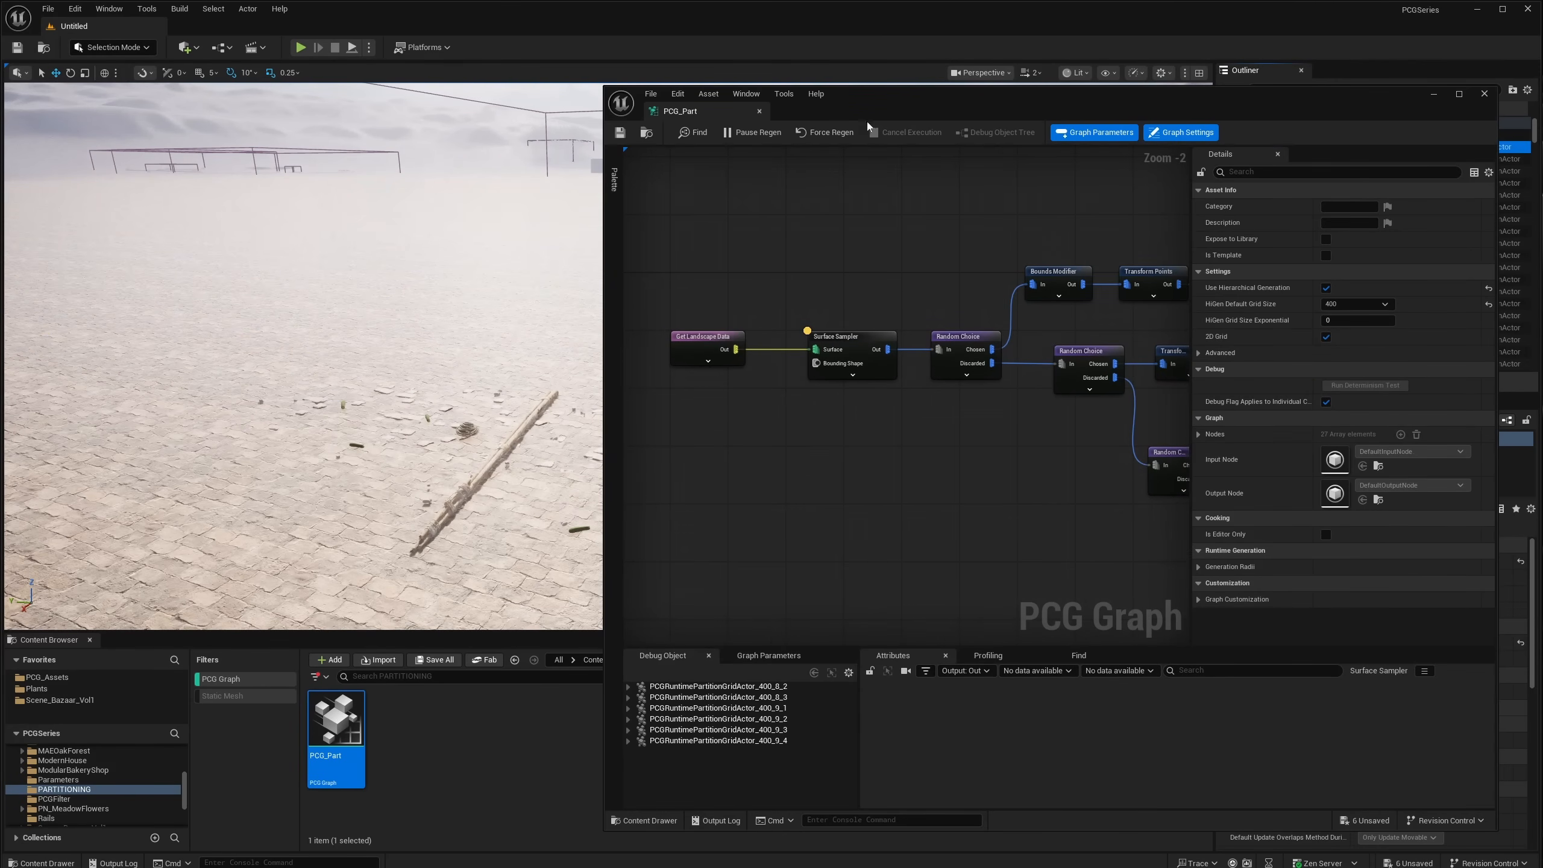
click(1434, 93)
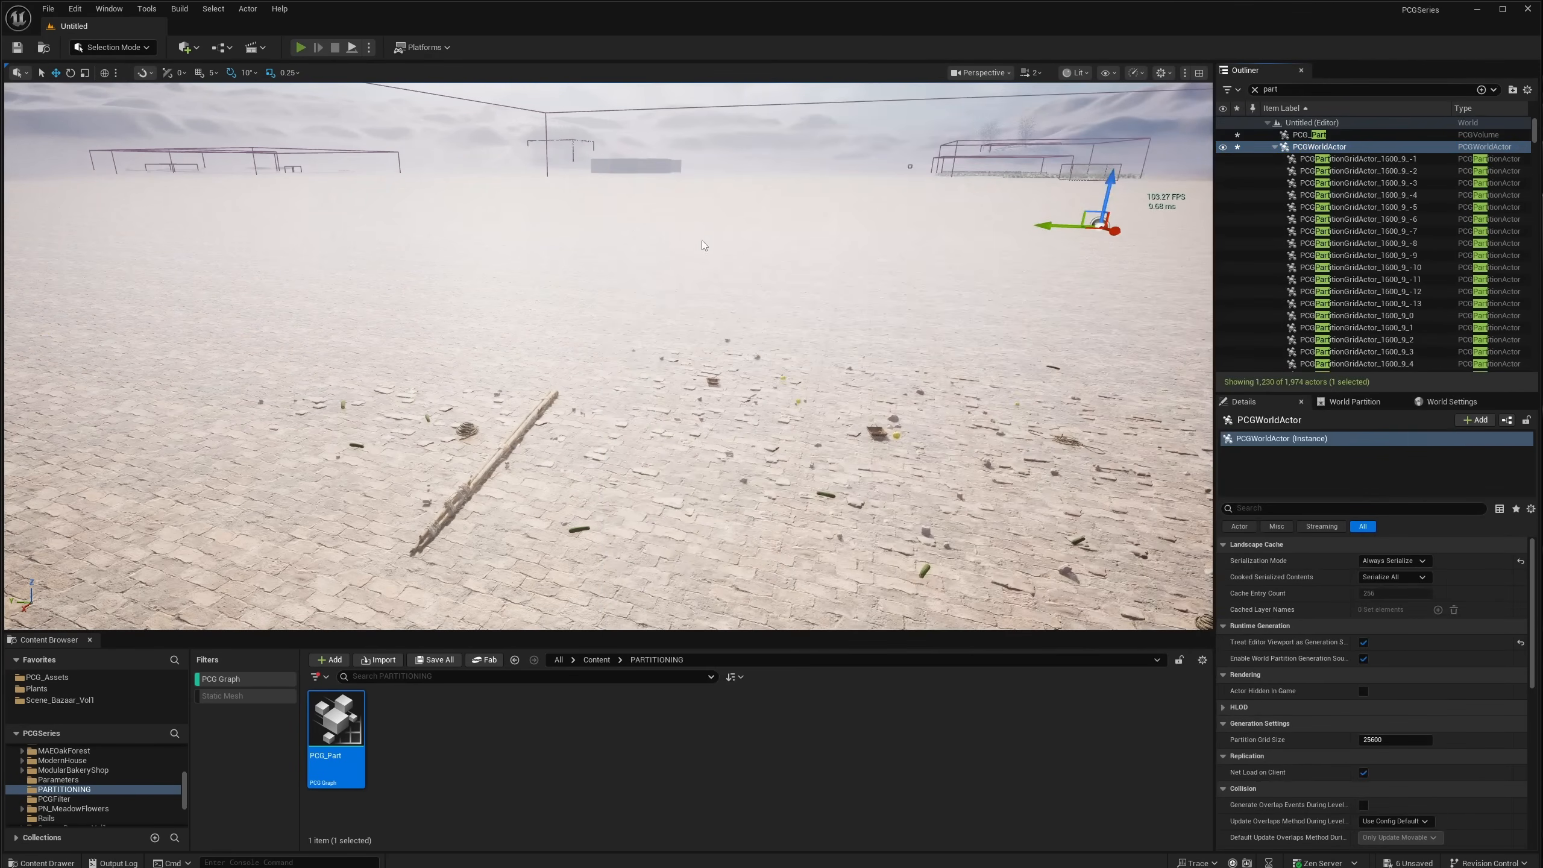
Step: Play the level, run the character across the terrain to check the runtime scatter with the small grid, and stop the session
click(702, 245)
key(w)
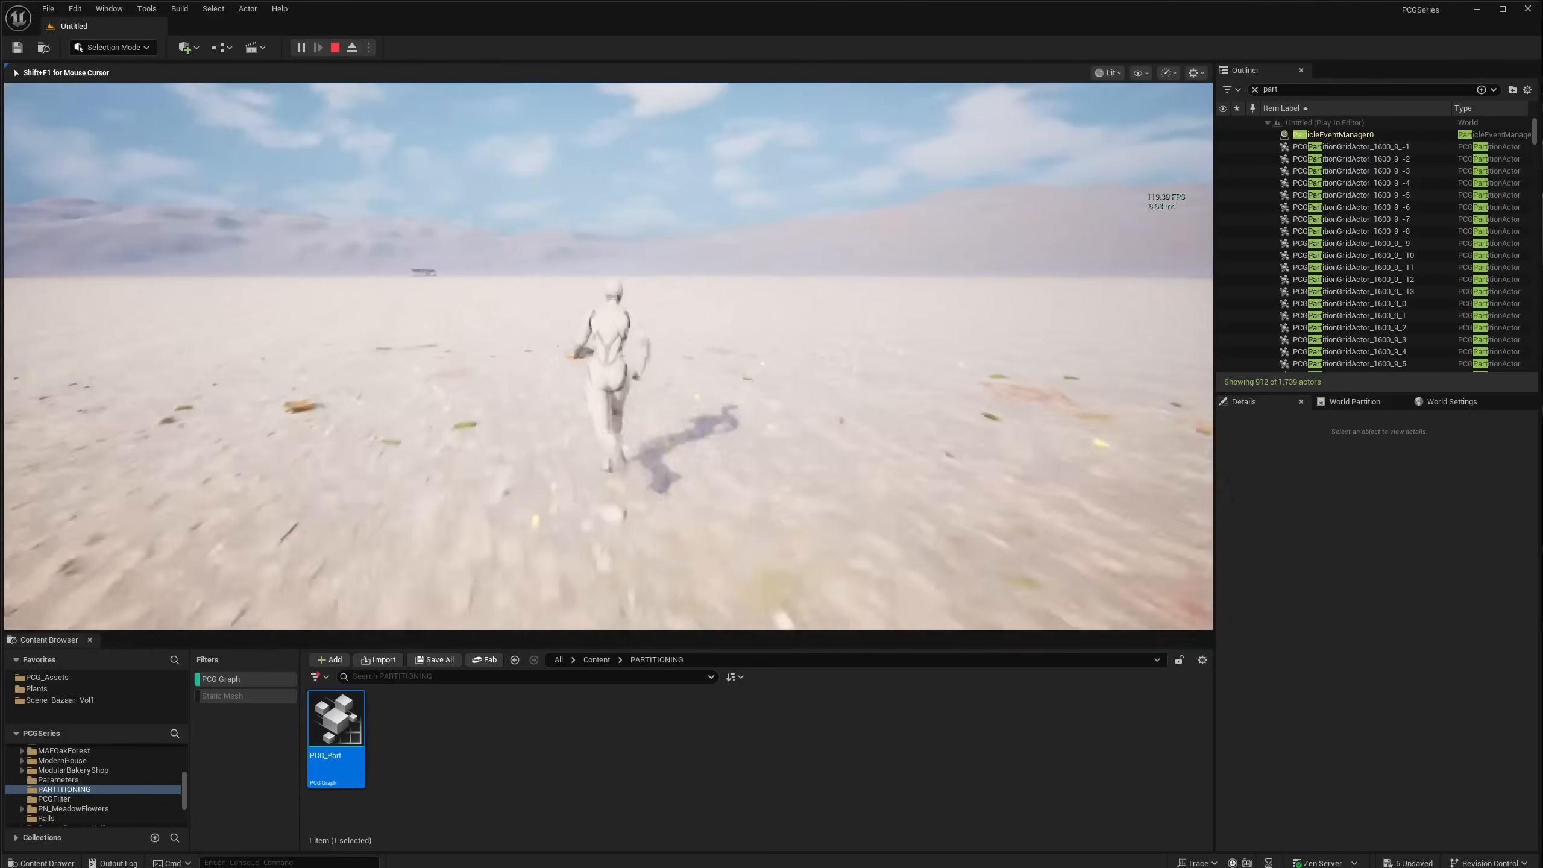
key(w)
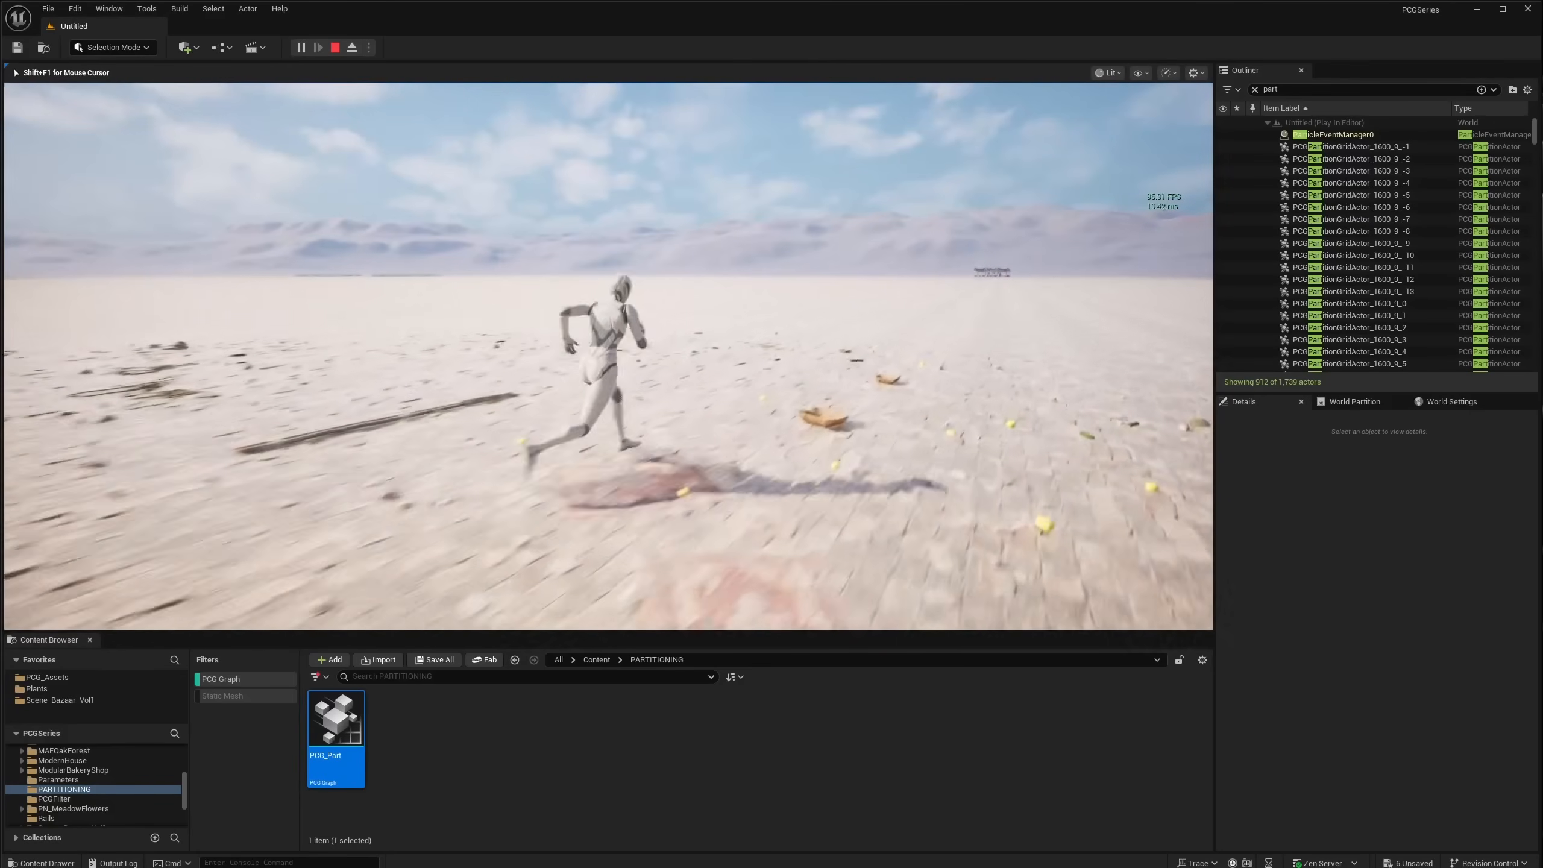
key(d)
key(w)
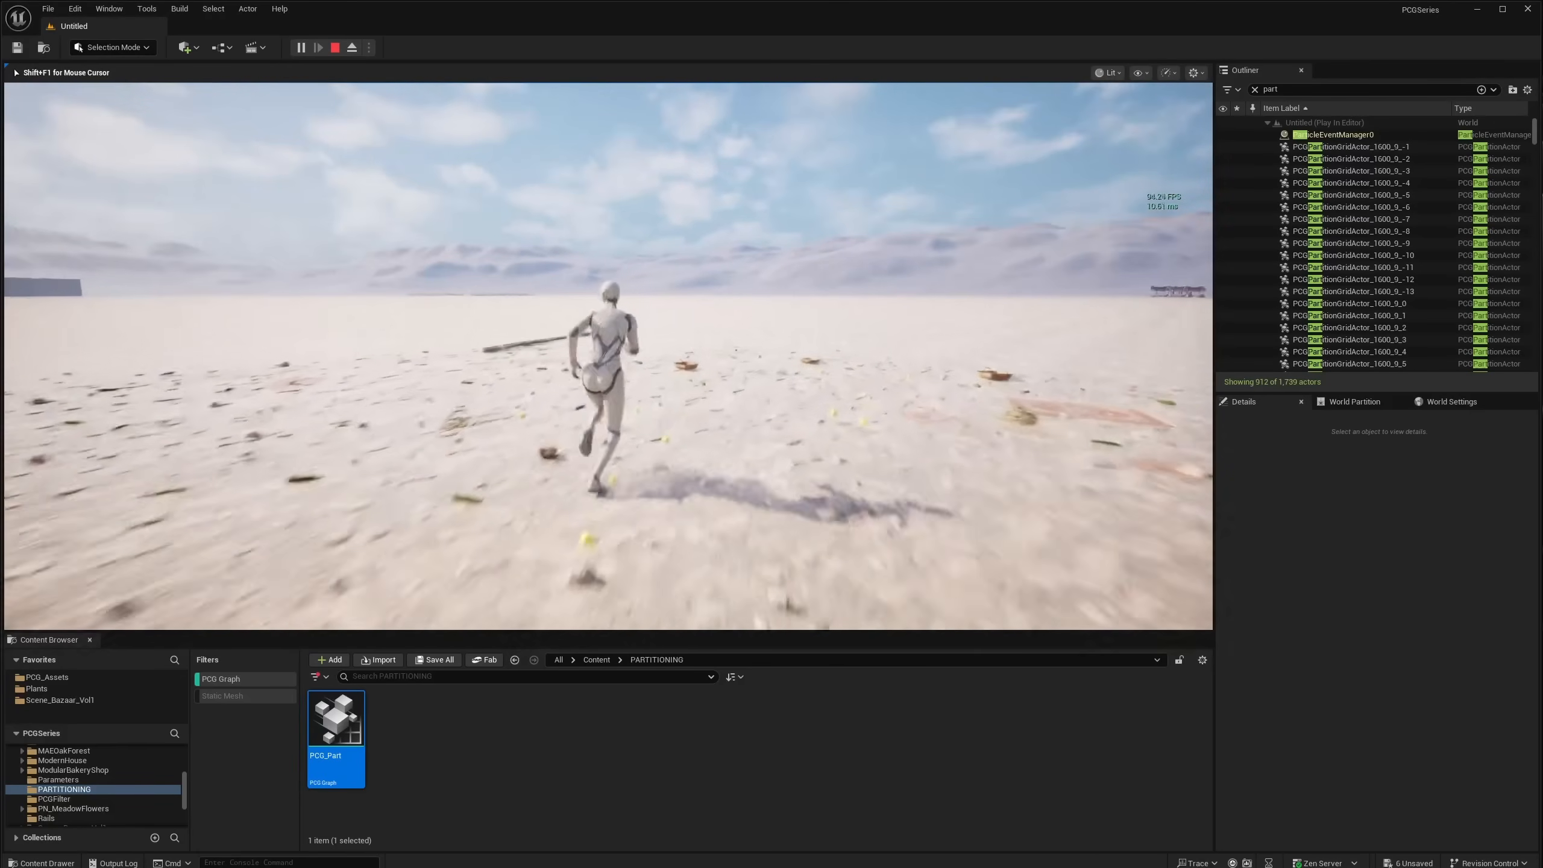
key(d)
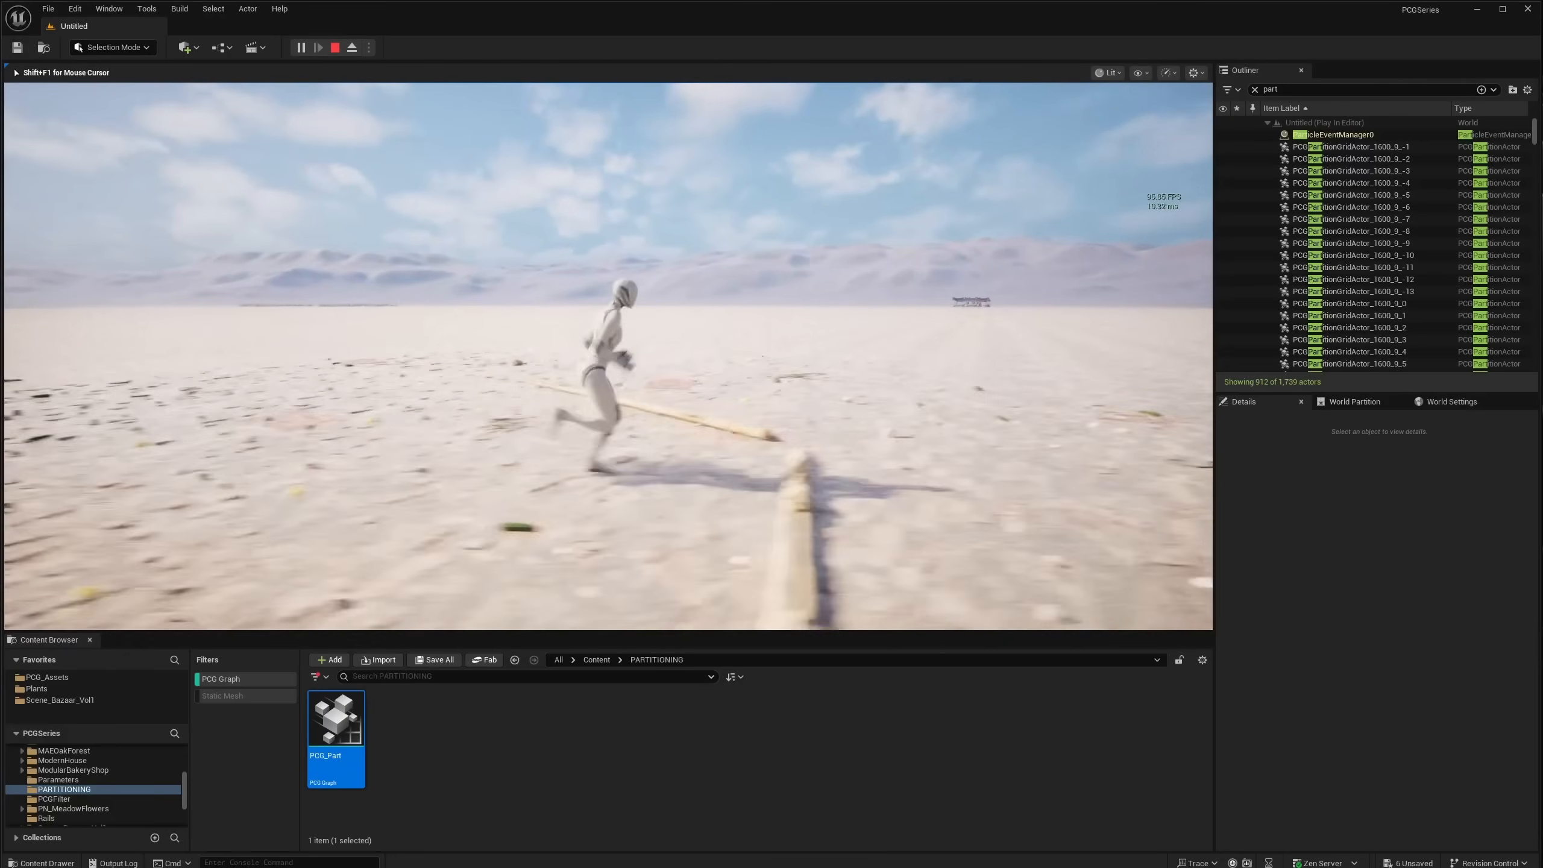
key(w)
key(d)
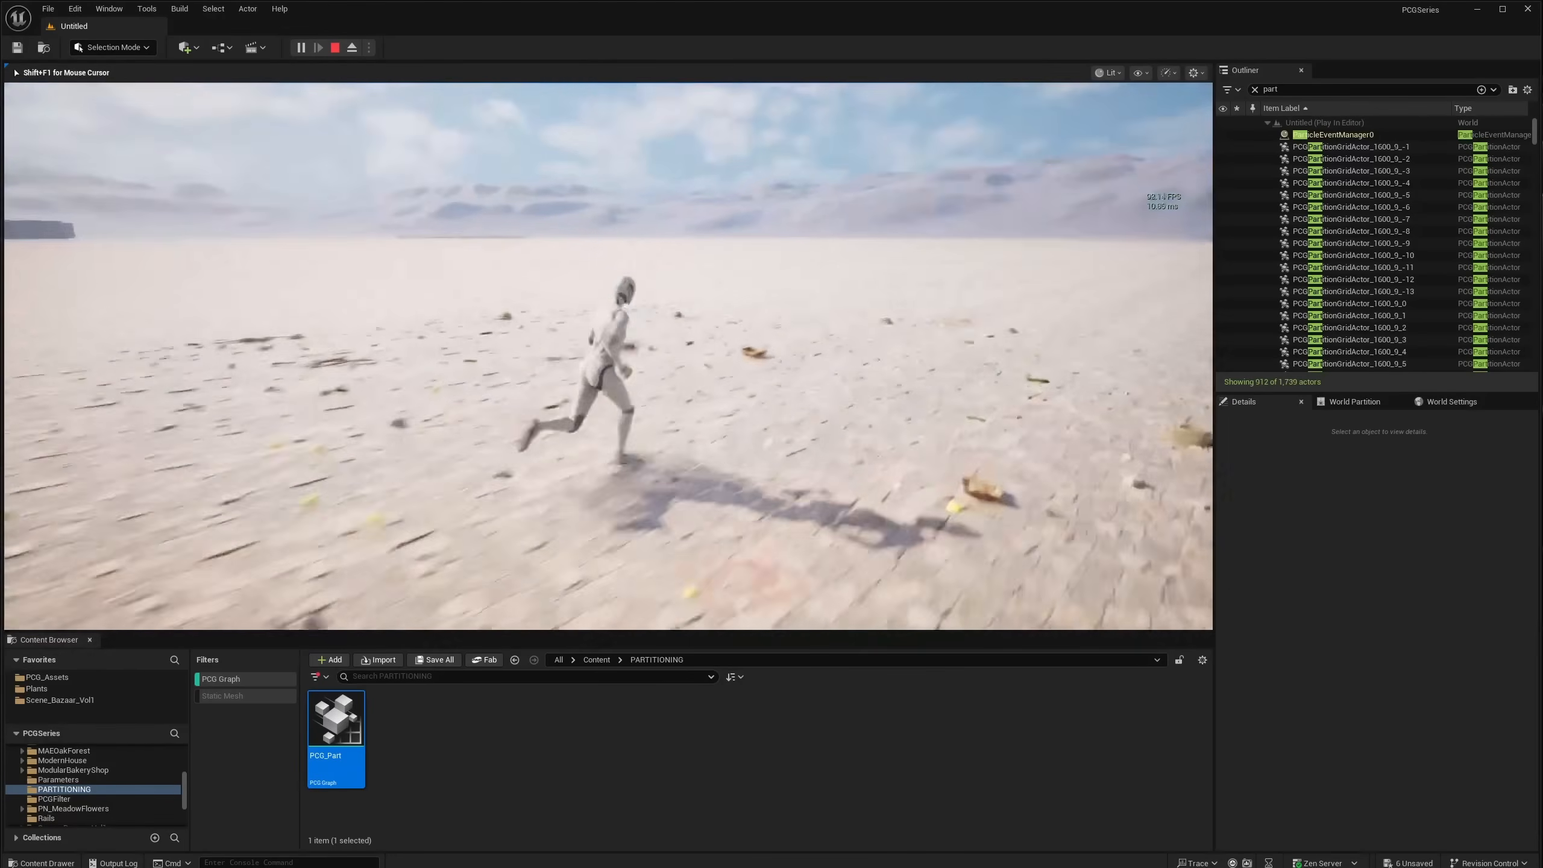
key(w)
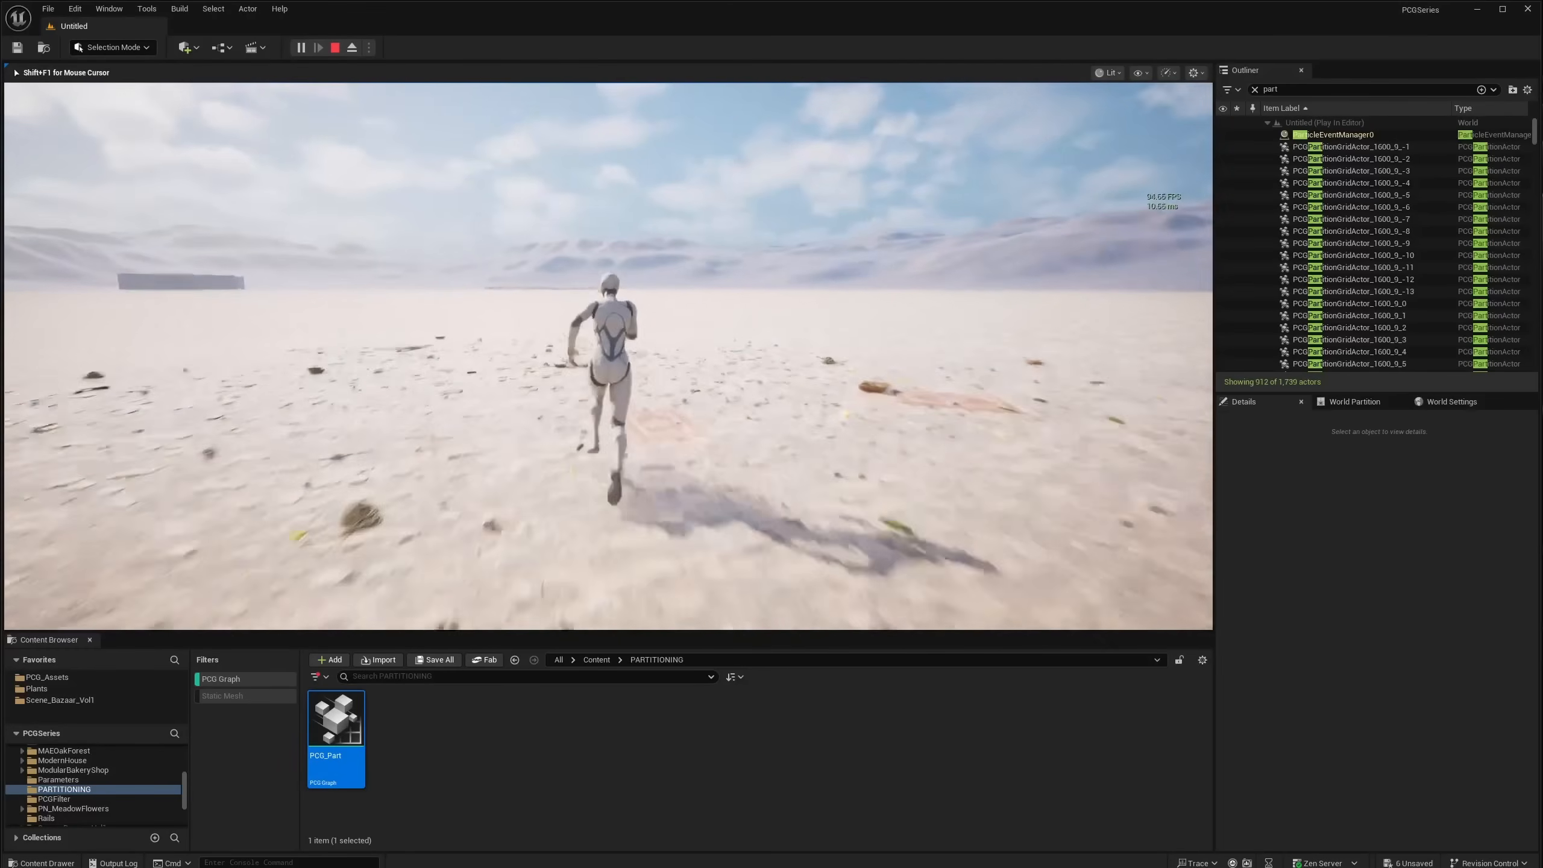
key(w)
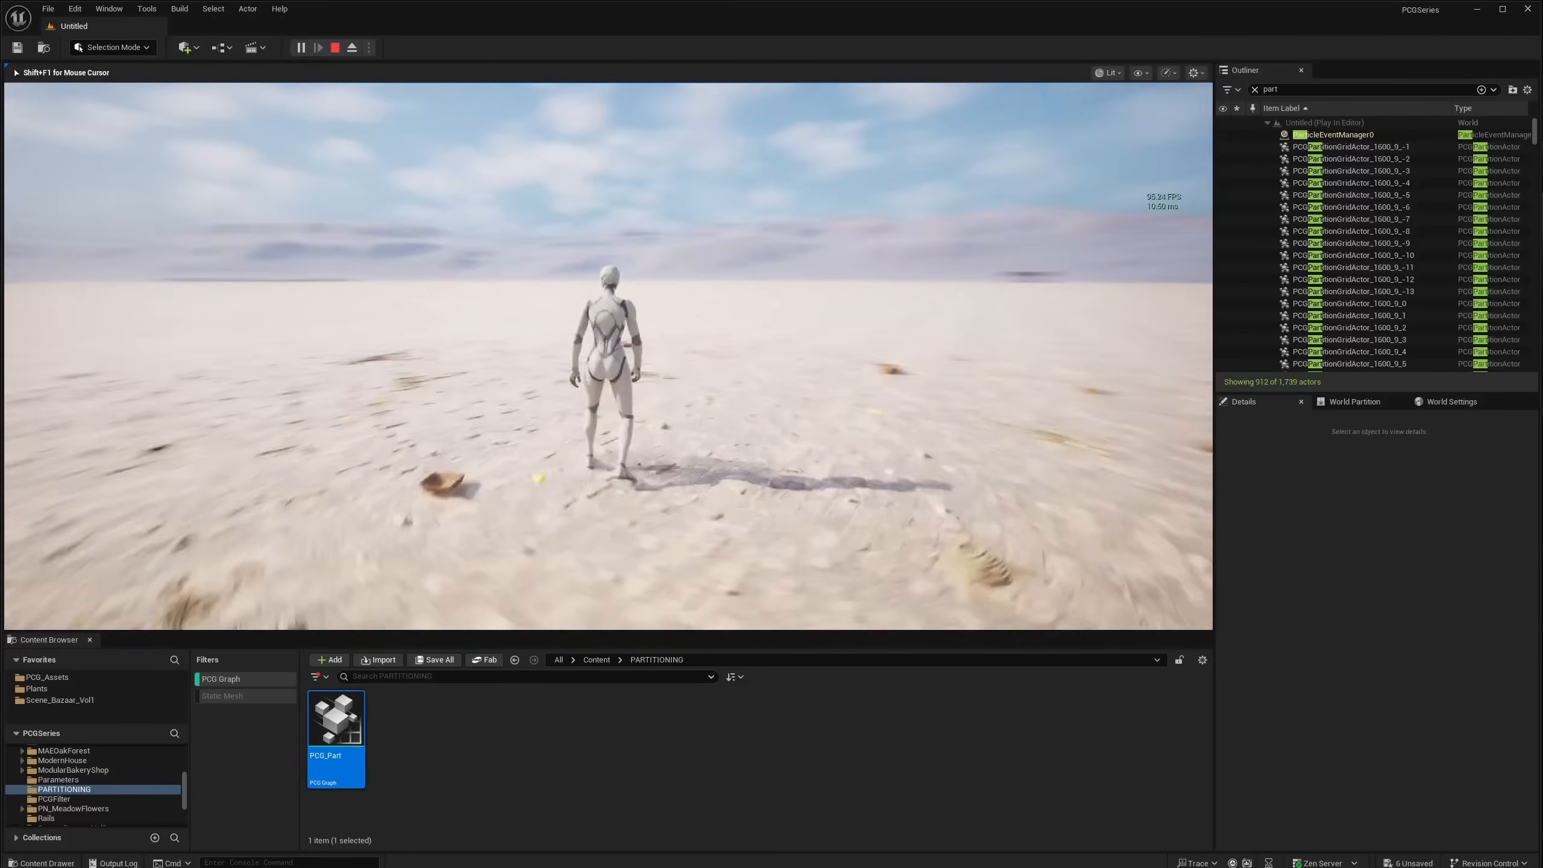
key(Escape)
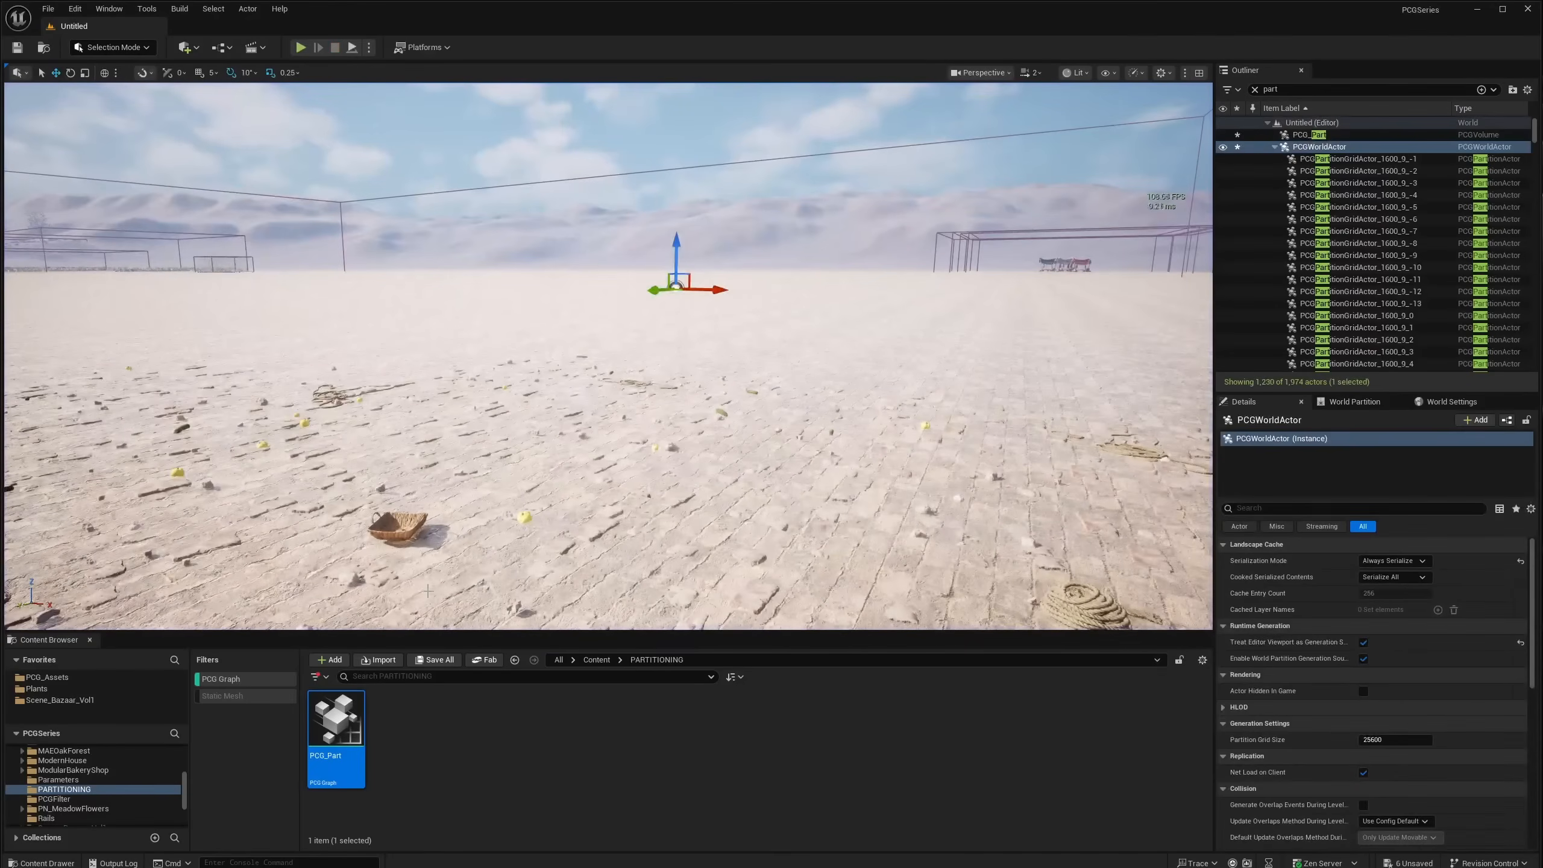
Step: Reopen the PCG_Part graph, add a Change Grid Size node, and place it above the Exclude reroute
double_click(336, 723)
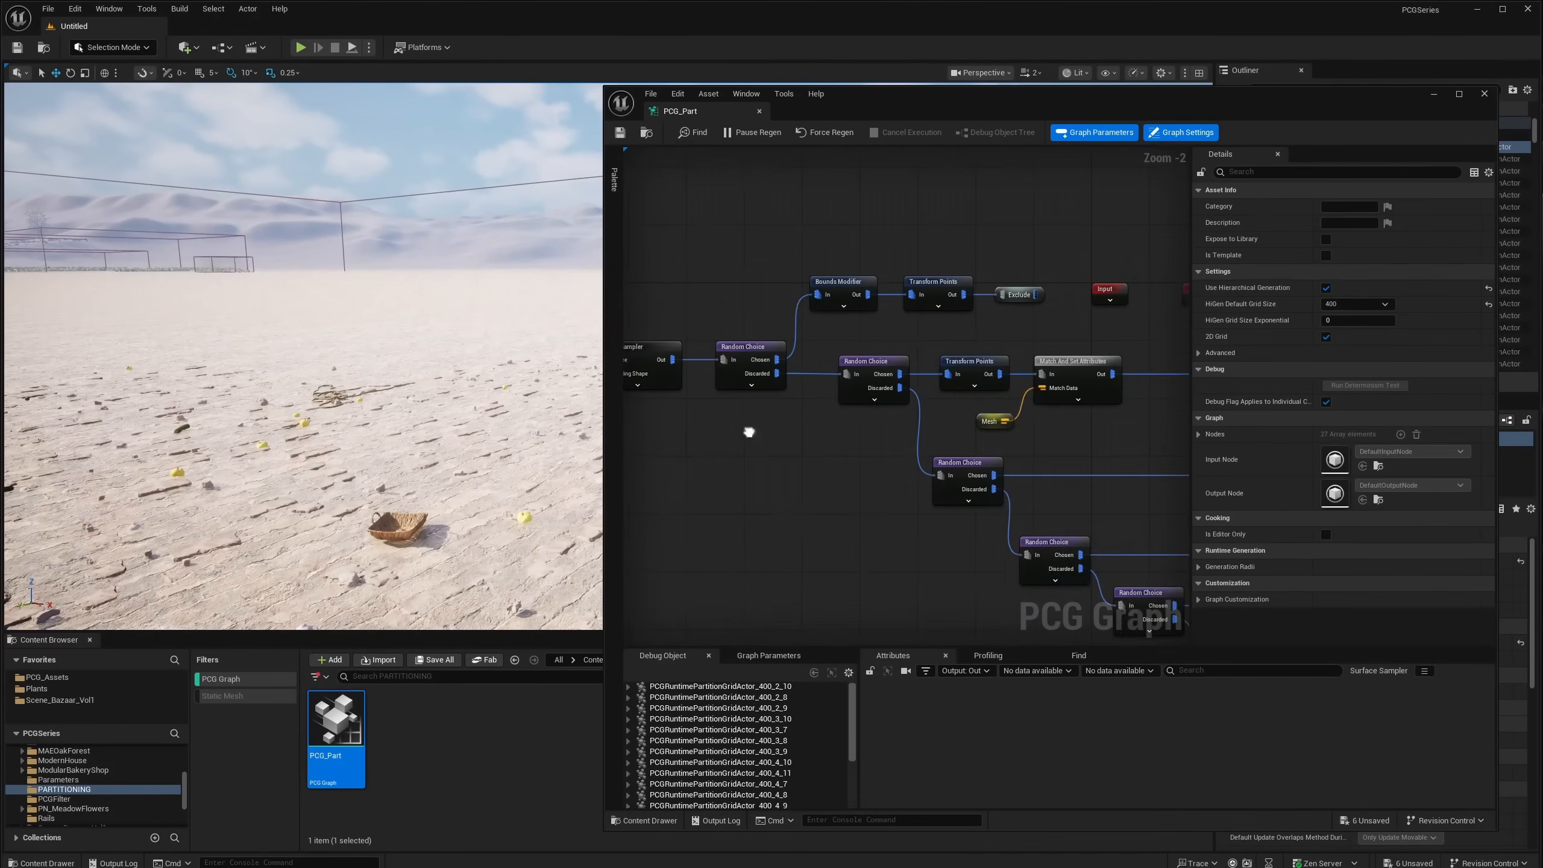
right_drag(1005, 392, 811, 402)
right_drag(659, 382, 696, 422)
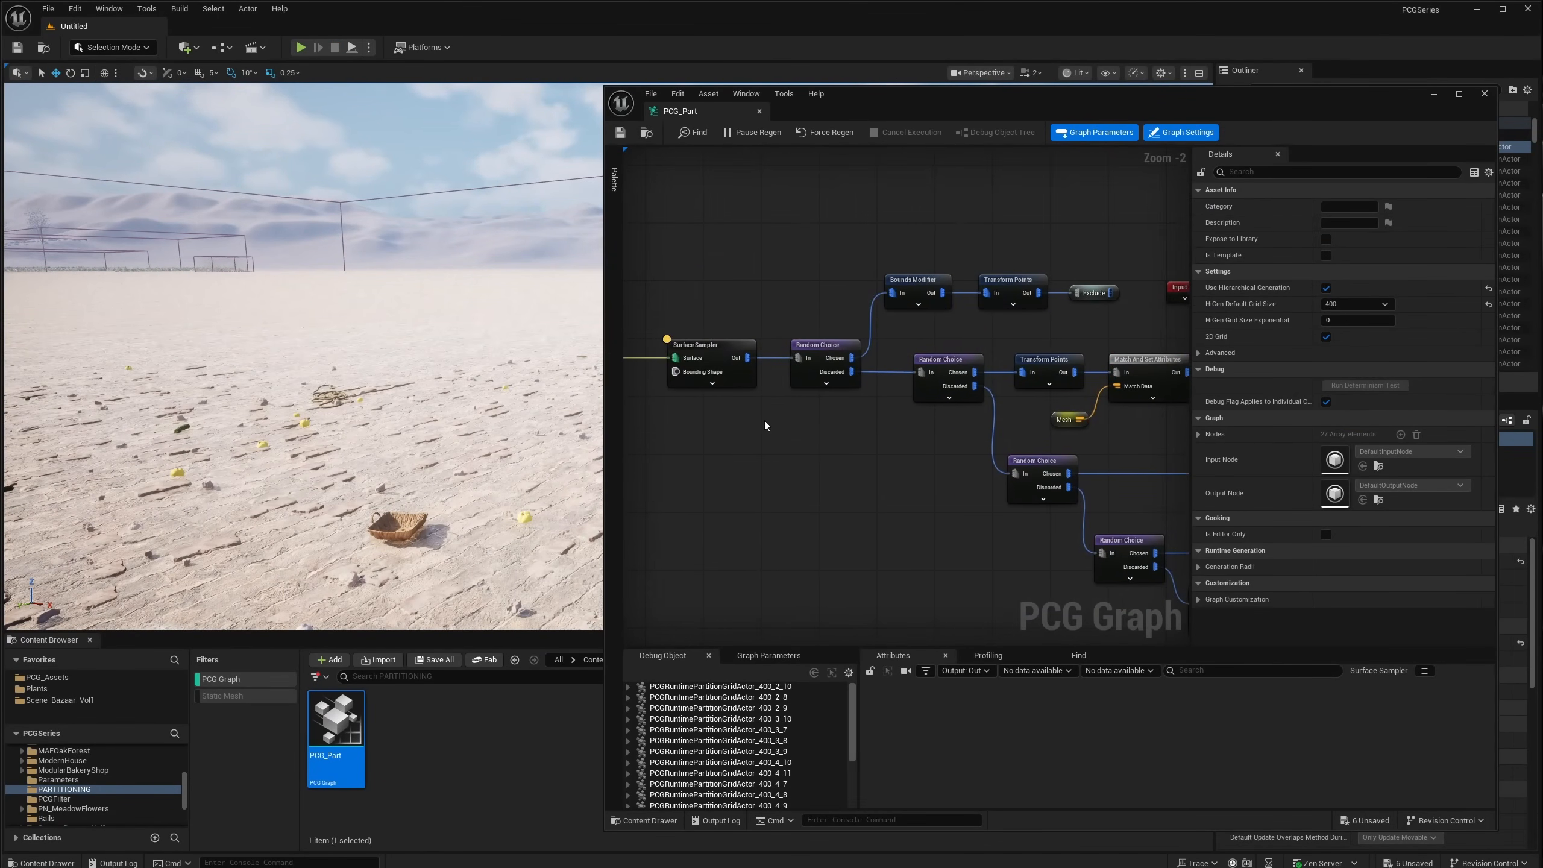
right_drag(916, 427, 872, 429)
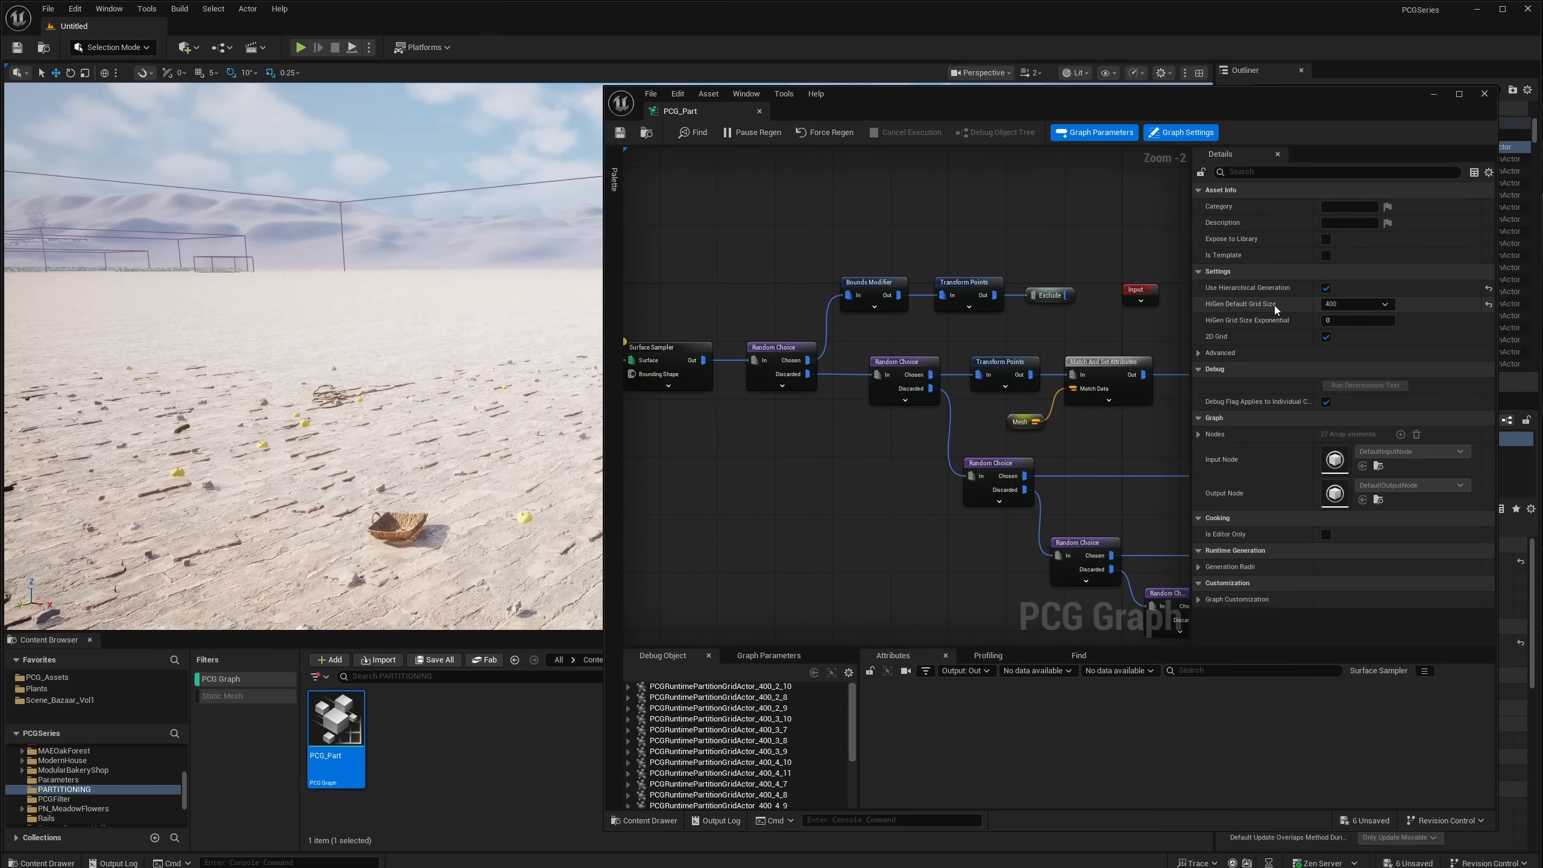
right_drag(1015, 339, 934, 321)
right_click(936, 321)
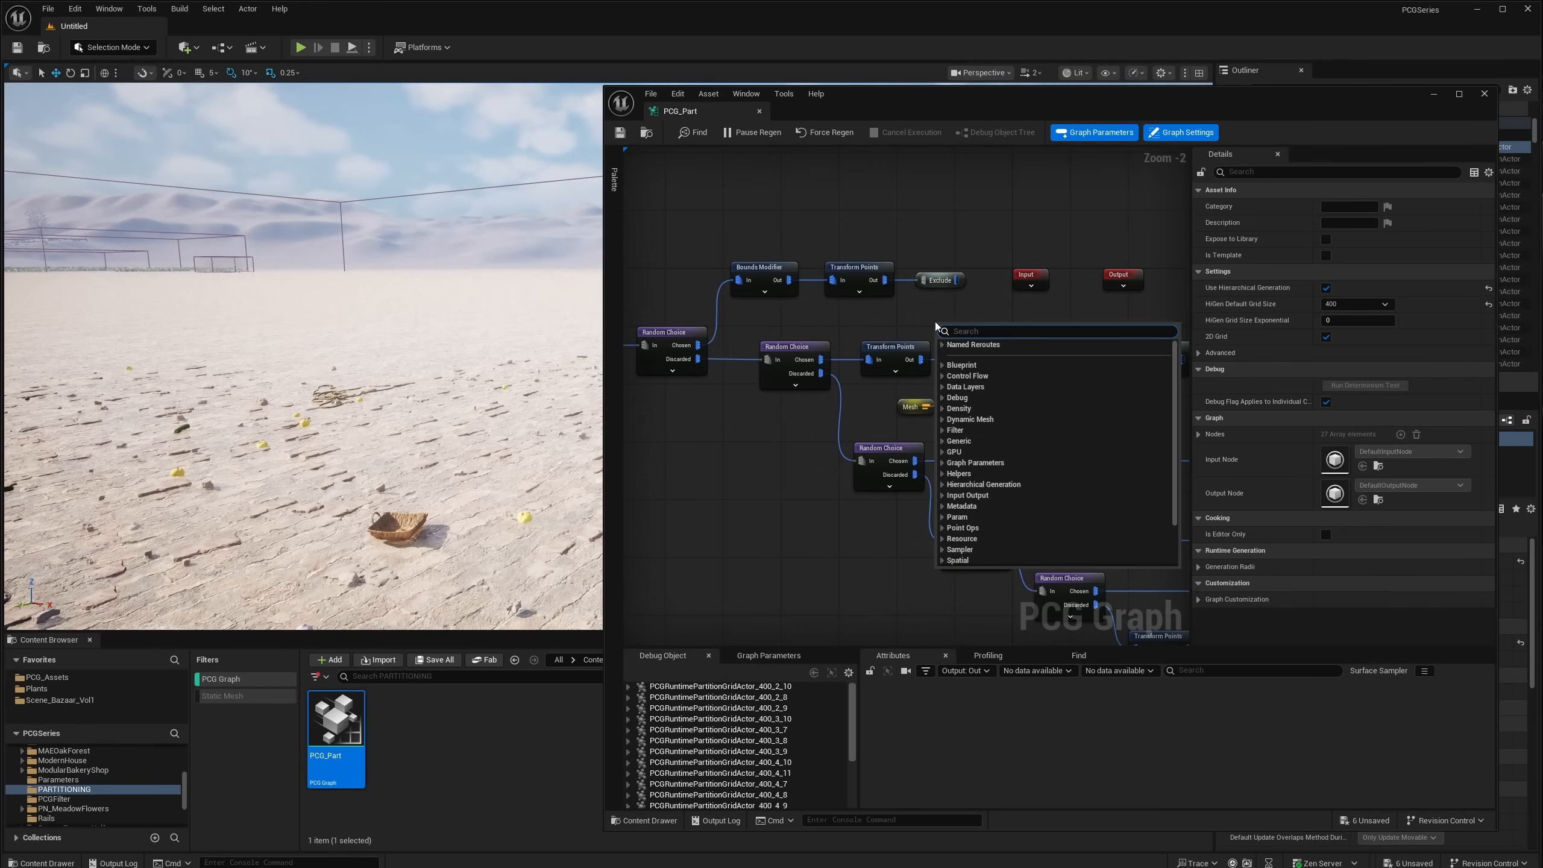
text(change)
key(Return)
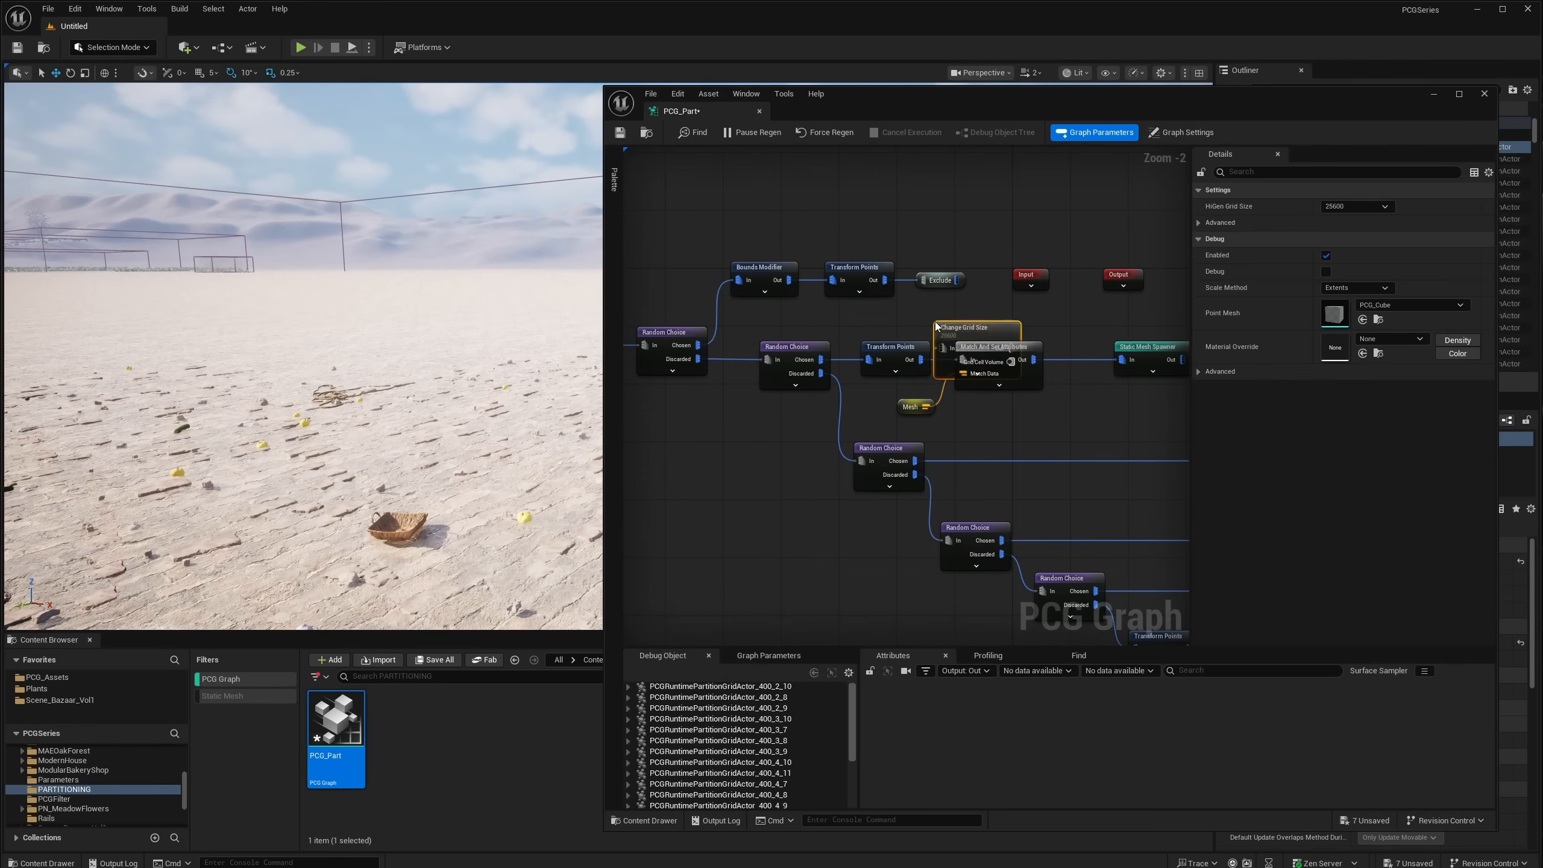
drag(969, 323, 943, 205)
right_drag(942, 205, 850, 207)
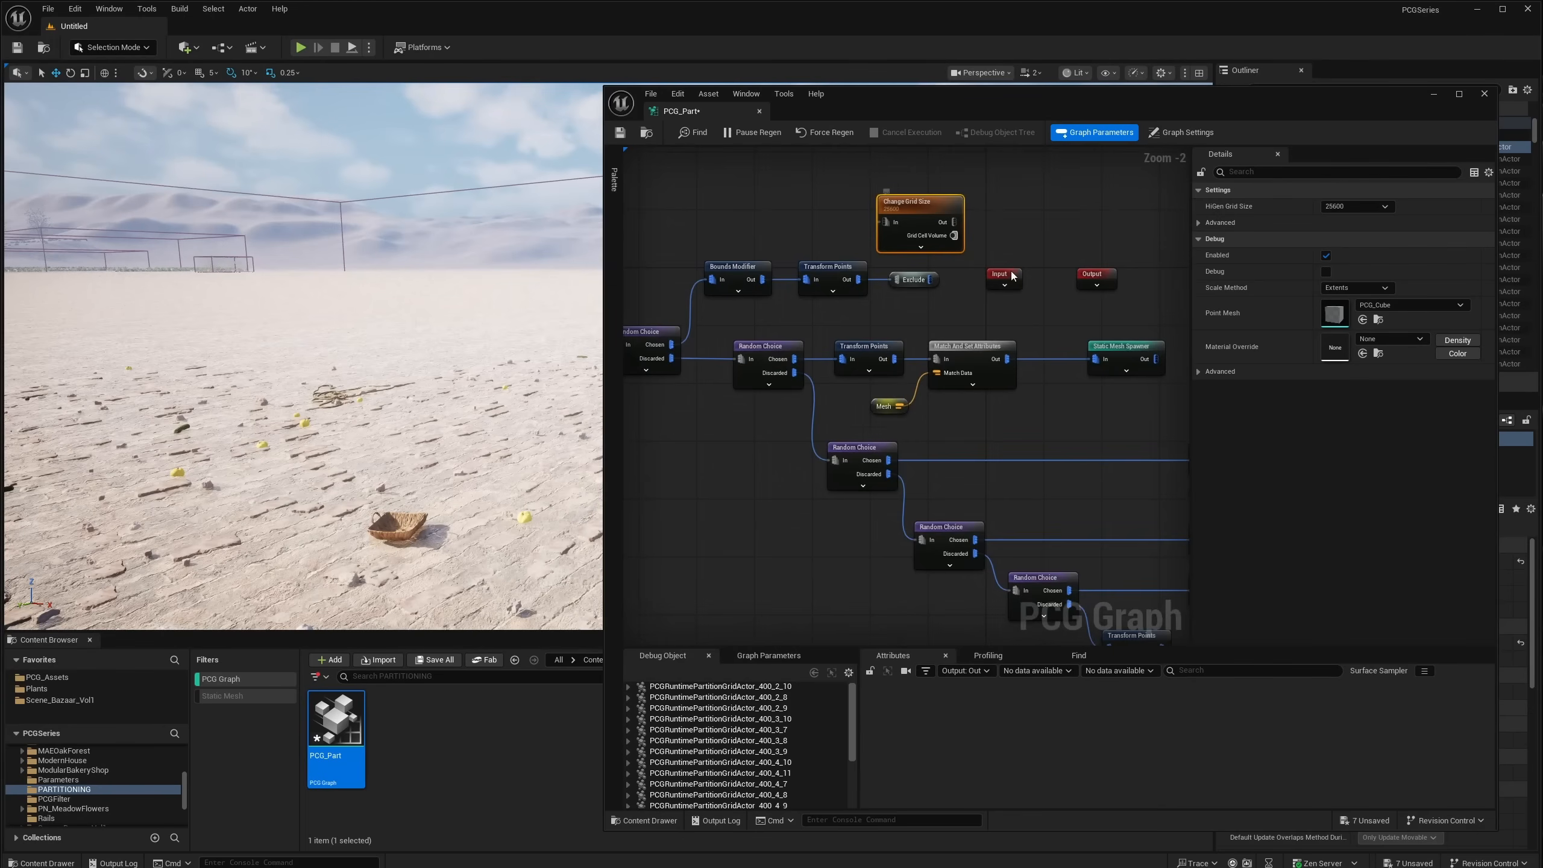
Step: Line up the three lowest Static Mesh Spawner nodes under the one at the chain's end and disable all four
right_drag(1011, 277, 806, 237)
scroll(1011, 448, down, 3)
right_drag(1067, 399, 877, 367)
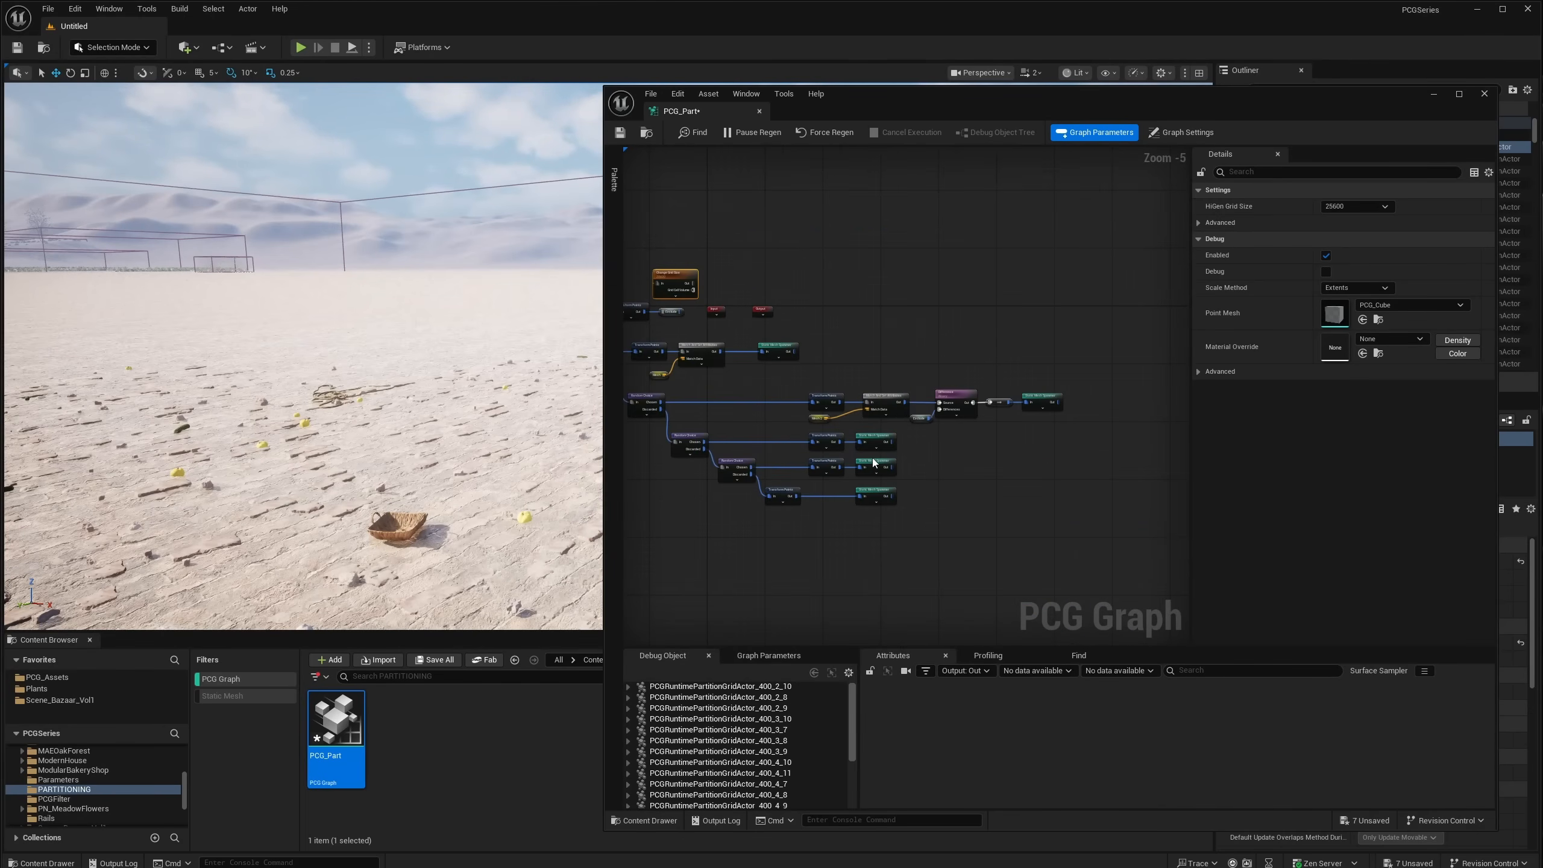
drag(928, 529, 1042, 442)
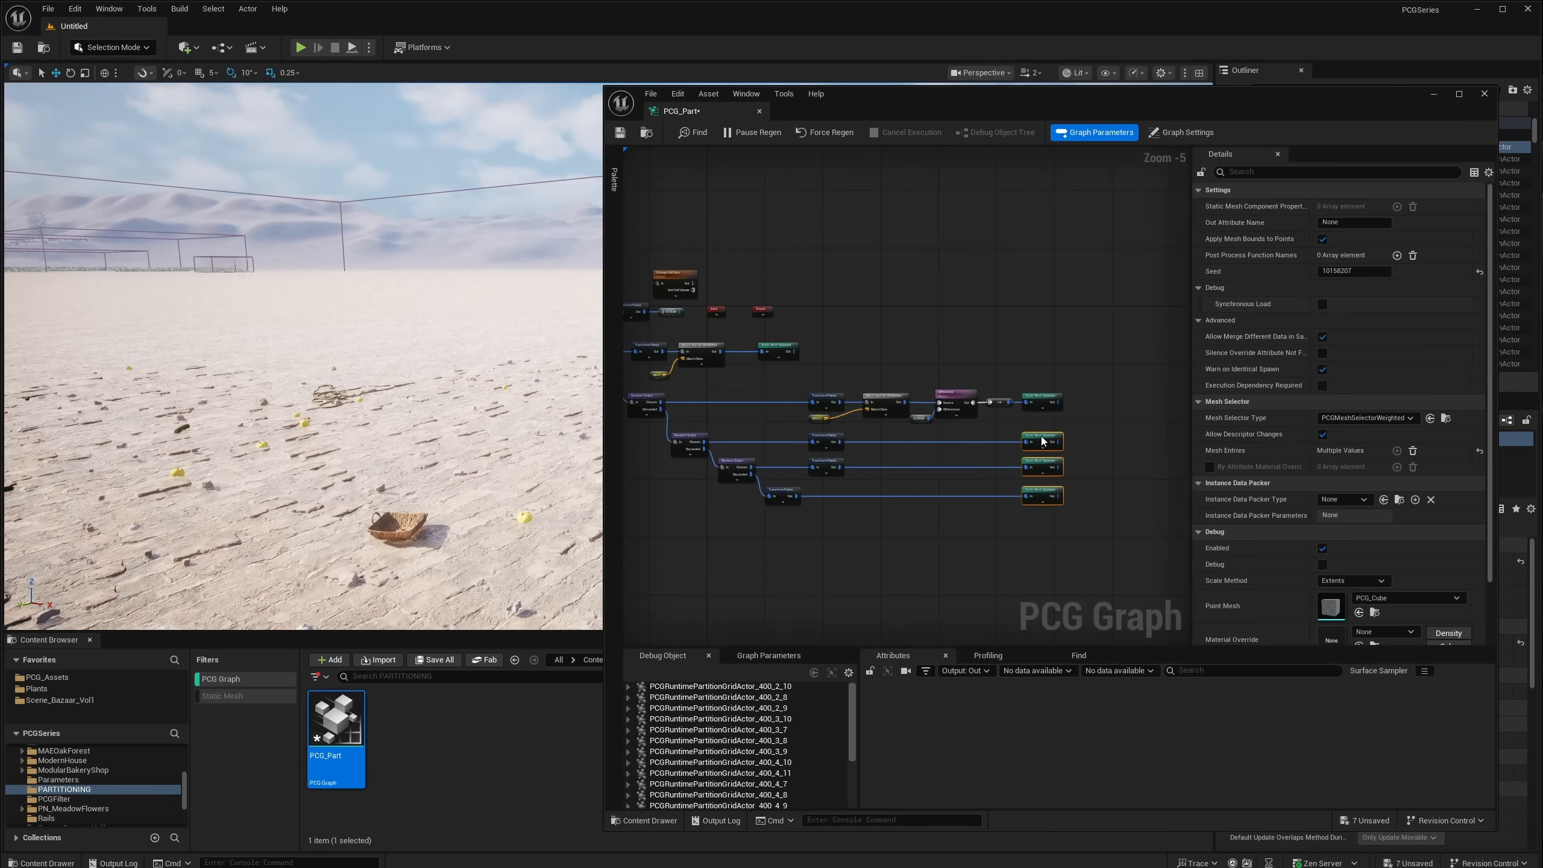
drag(1079, 378, 1034, 521)
key(e)
Step: Fly the viewport camera over the terrain to examine the ground meshes generated by the remaining enabled Static Mesh Spawner
right_drag(837, 318, 883, 308)
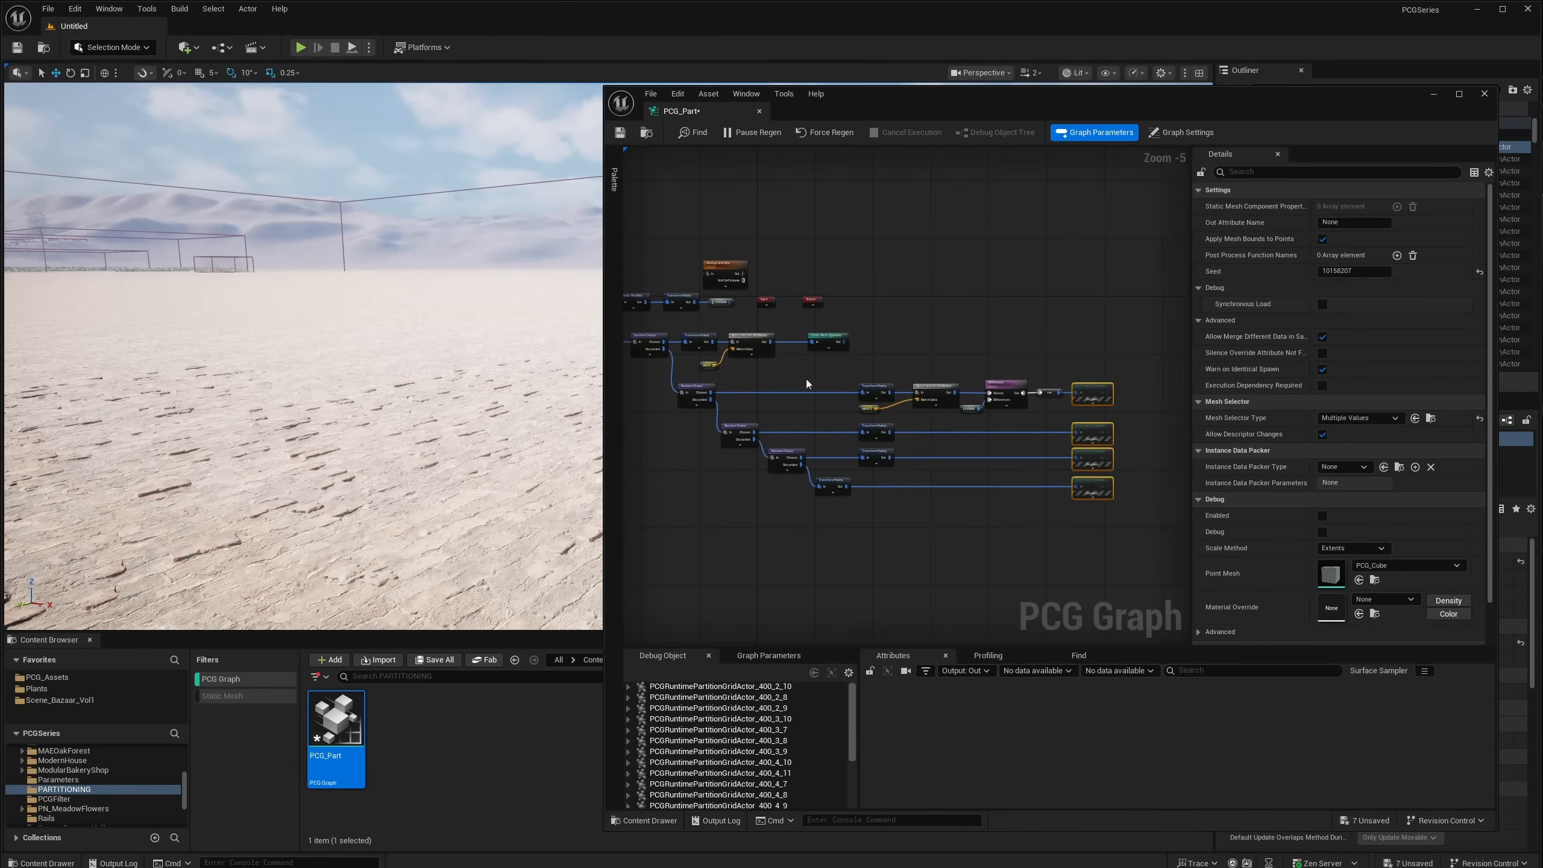
scroll(827, 339, up, 5)
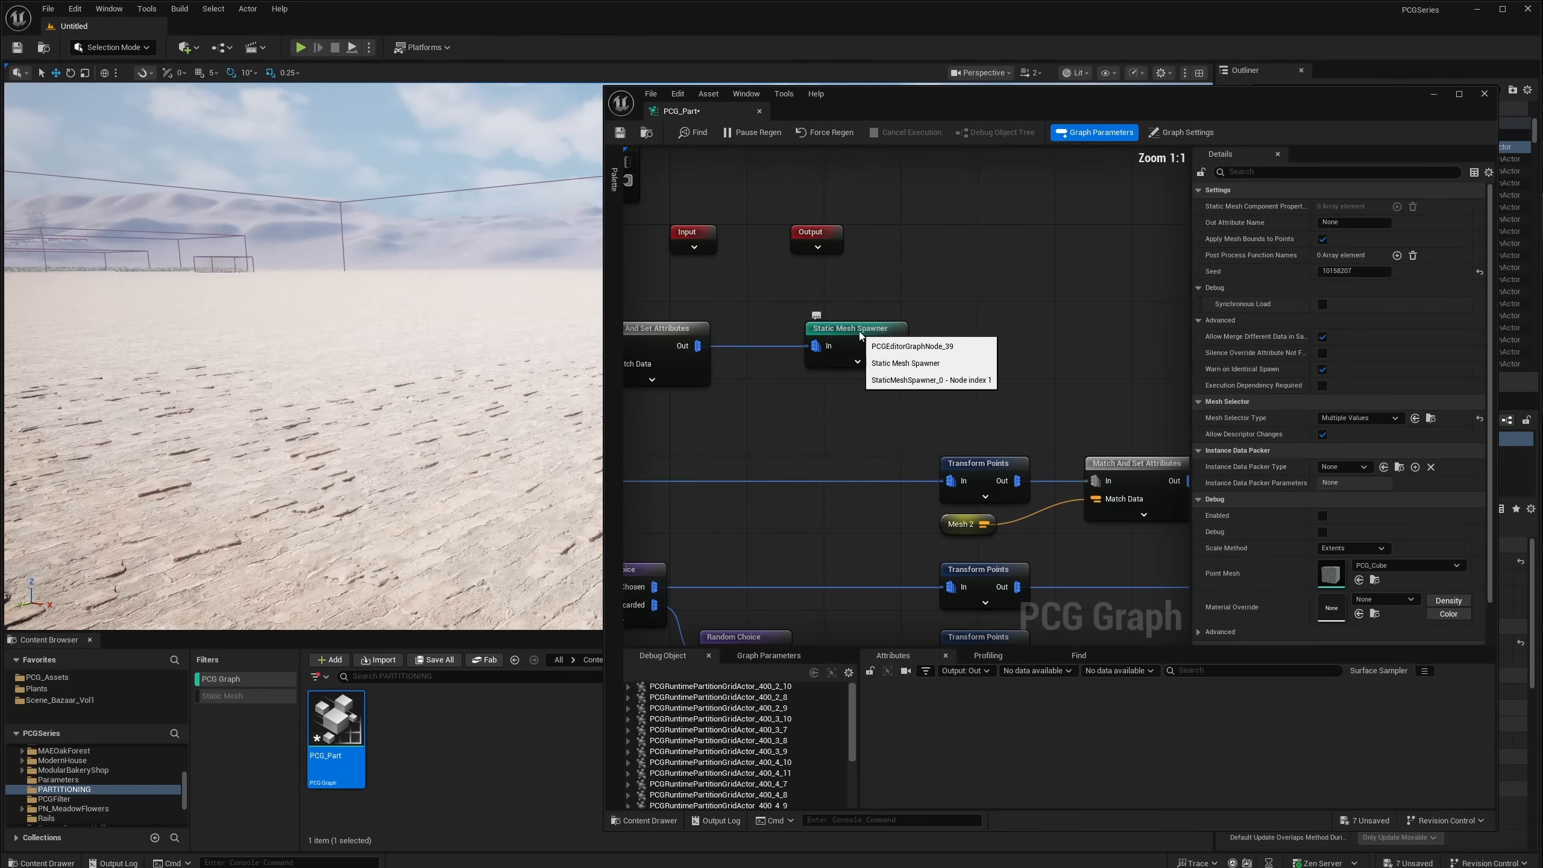
key(w)
right_drag(427, 432, 334, 487)
key(e)
key(w)
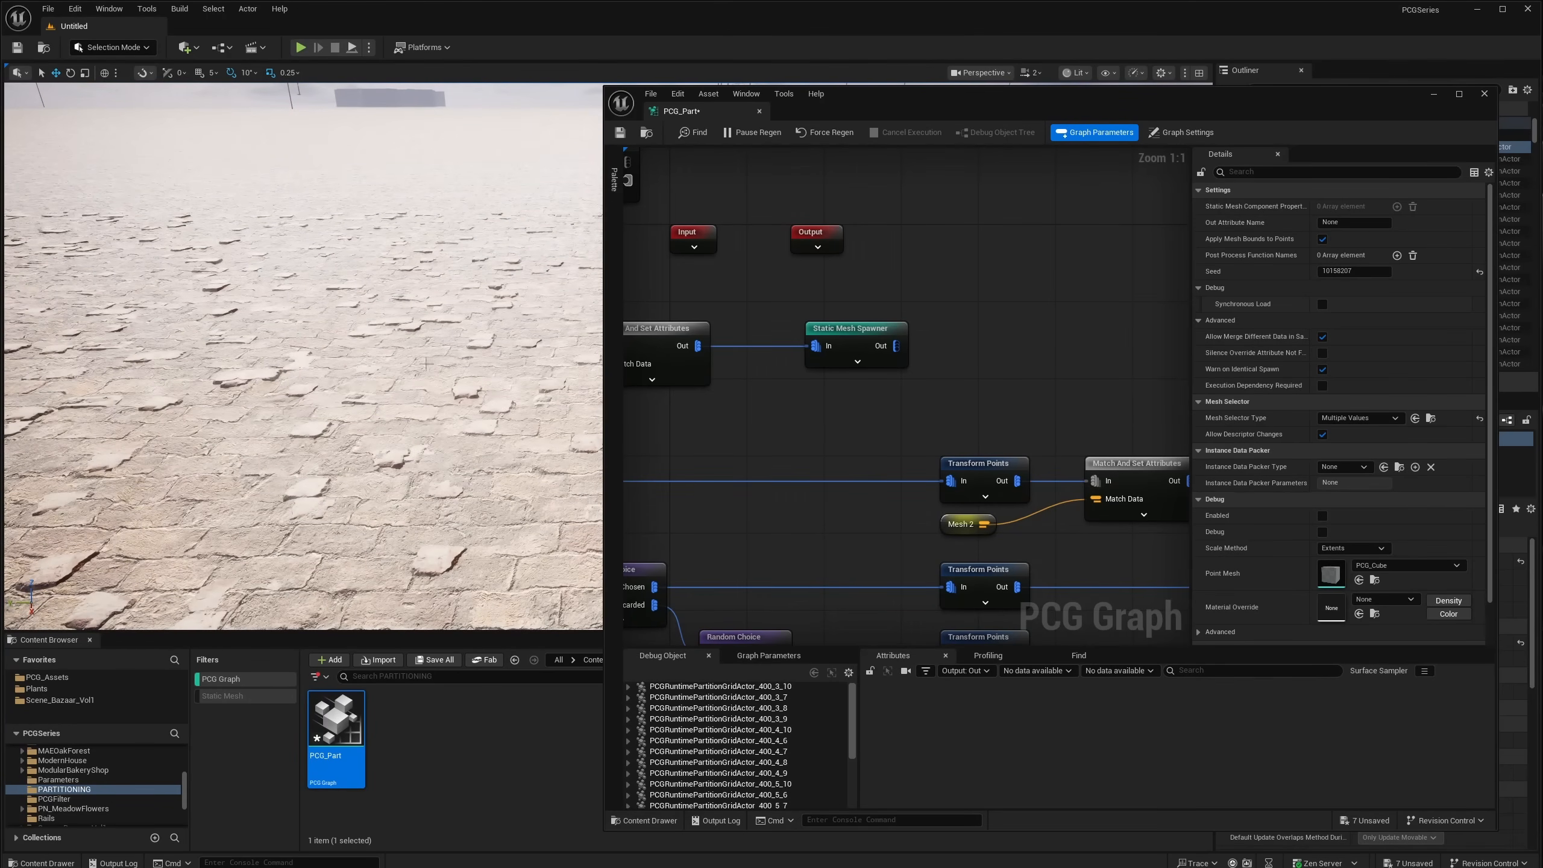
key(w)
right_drag(426, 364, 334, 385)
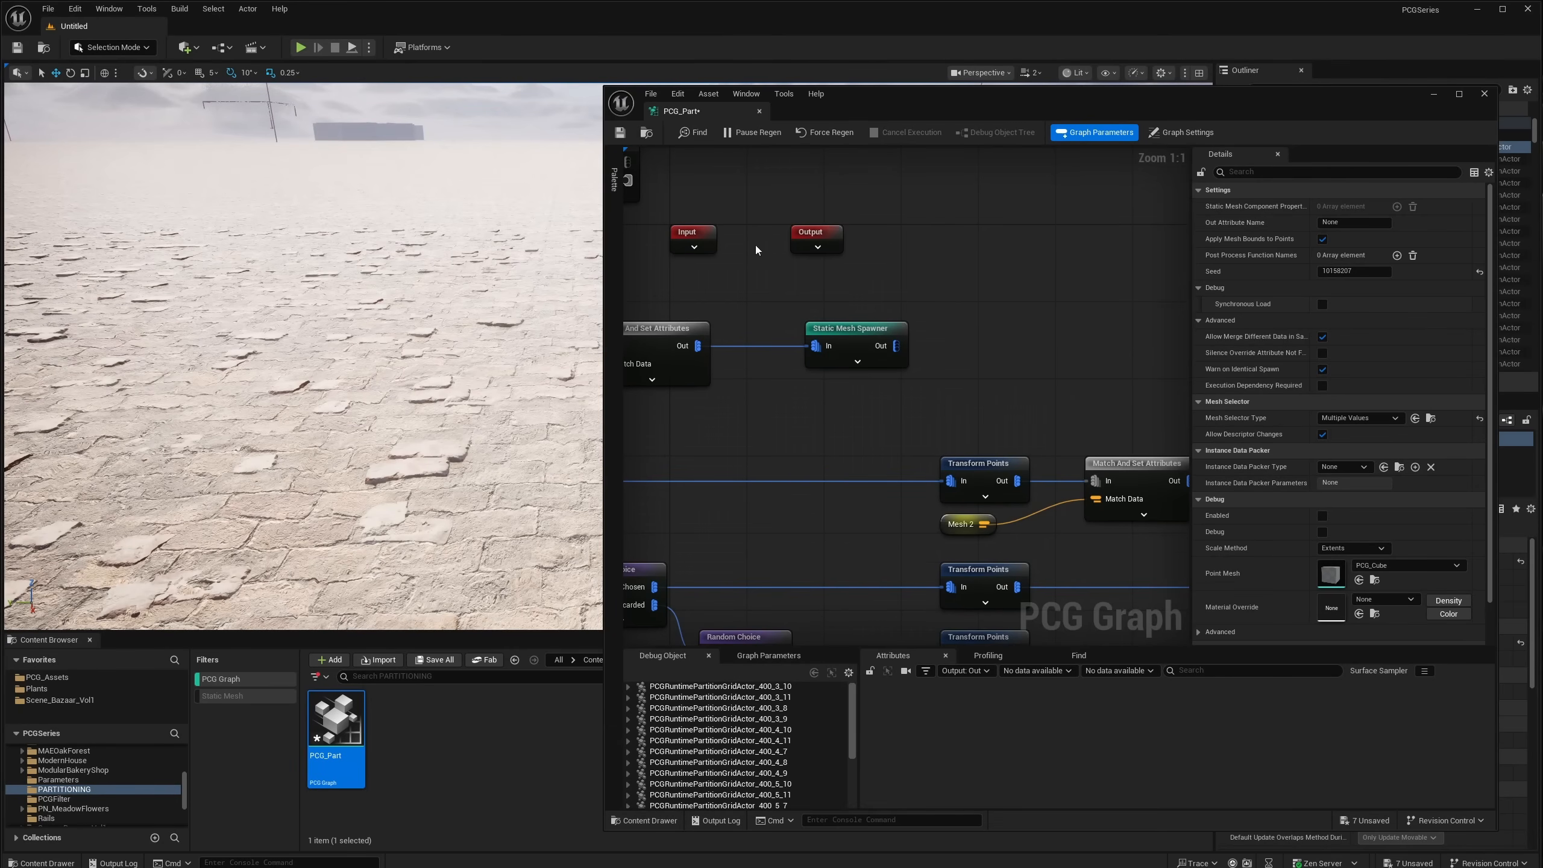
right_drag(756, 249, 945, 294)
right_drag(495, 334, 241, 322)
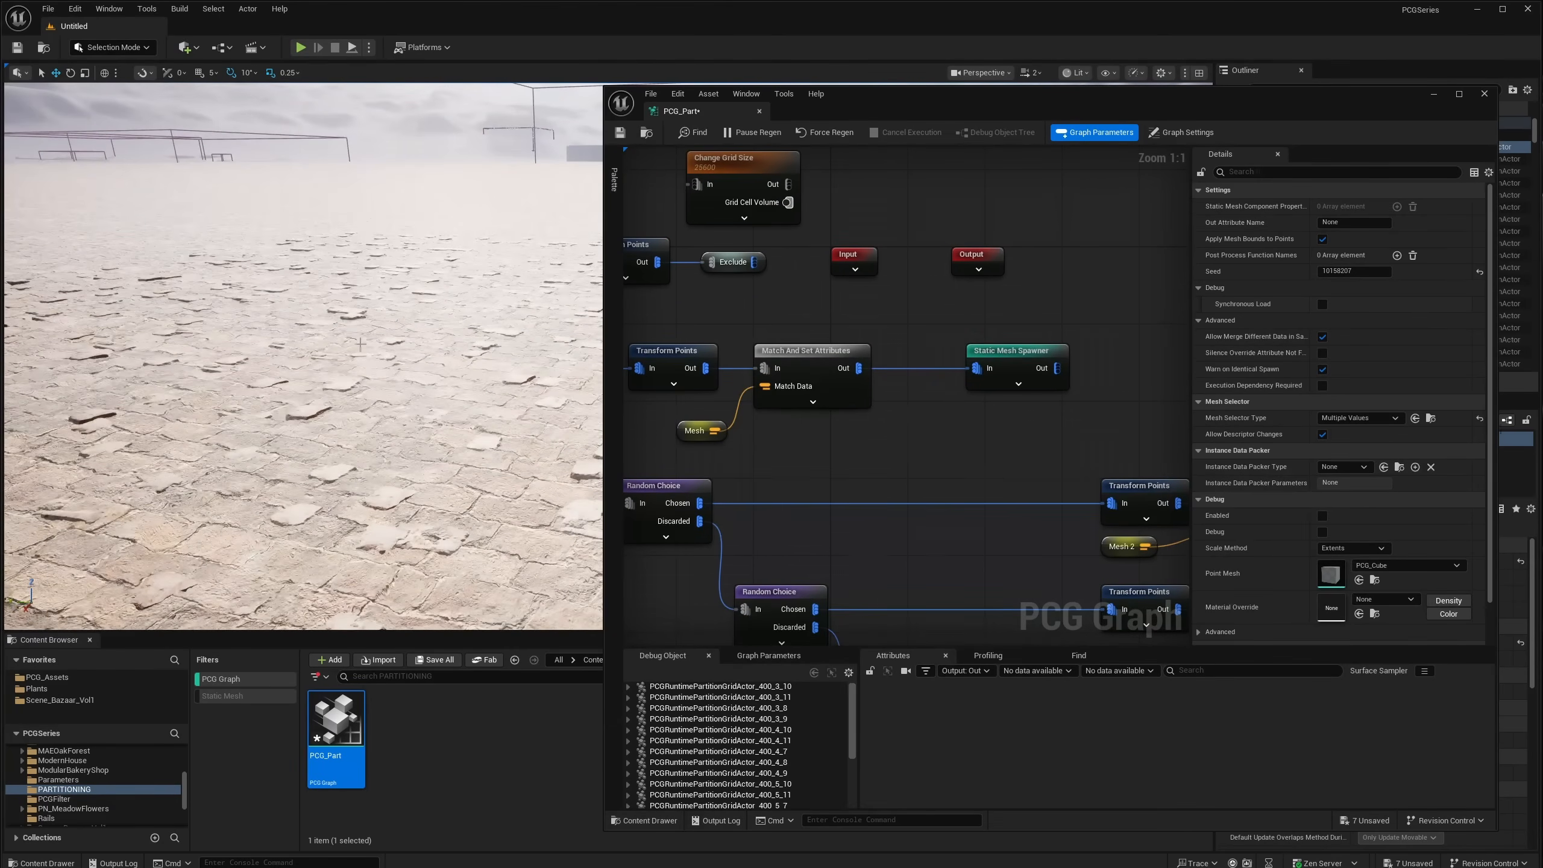
key(w)
right_drag(396, 338, 492, 374)
scroll(396, 338, down, 1)
key(s)
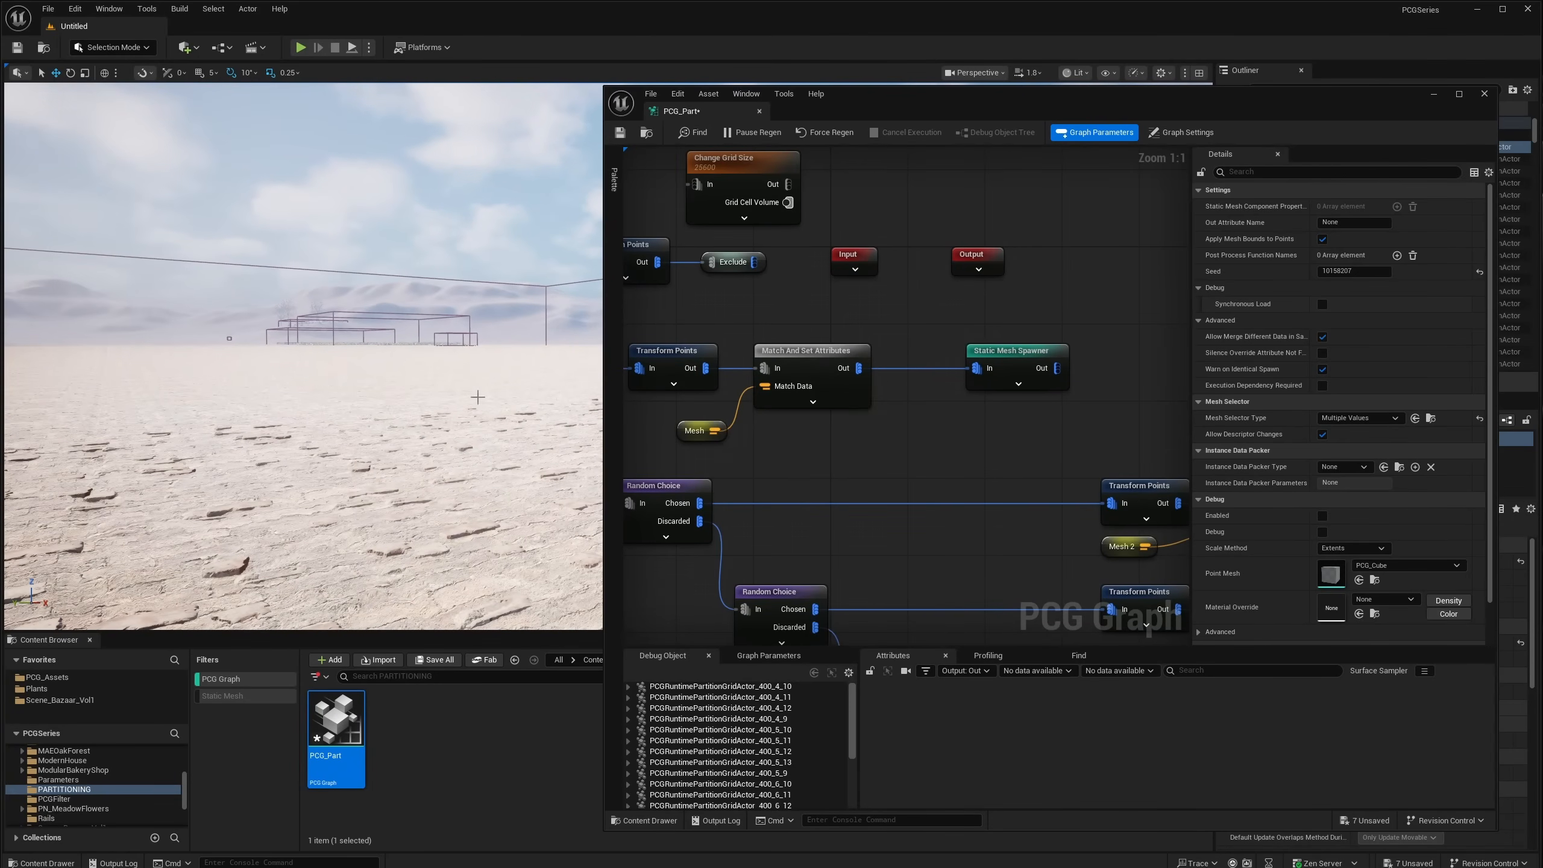
right_drag(470, 399, 470, 448)
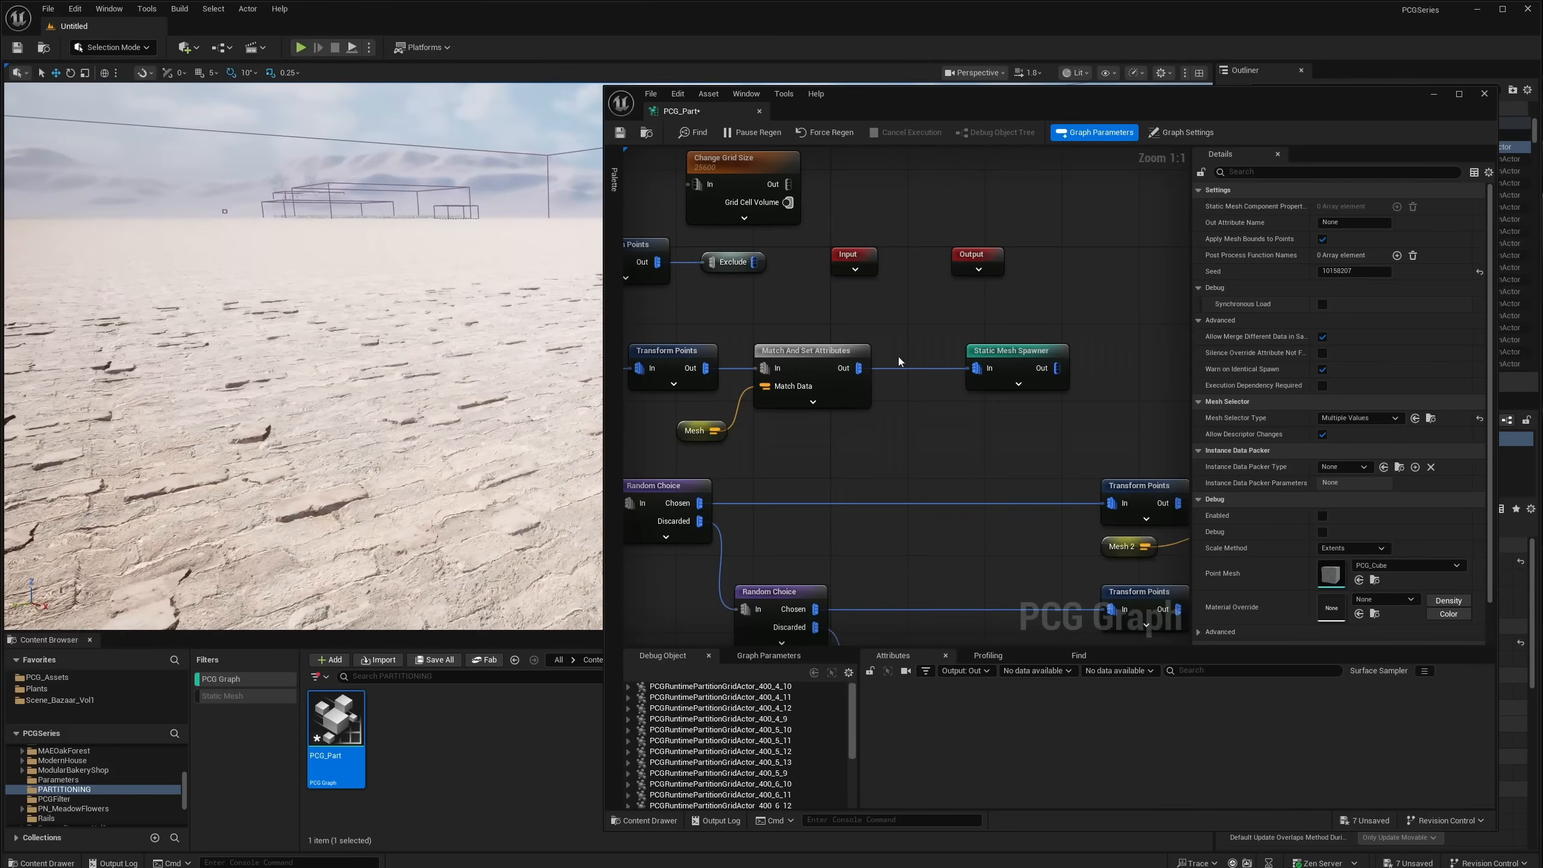
right_drag(715, 245, 794, 273)
right_drag(467, 436, 454, 409)
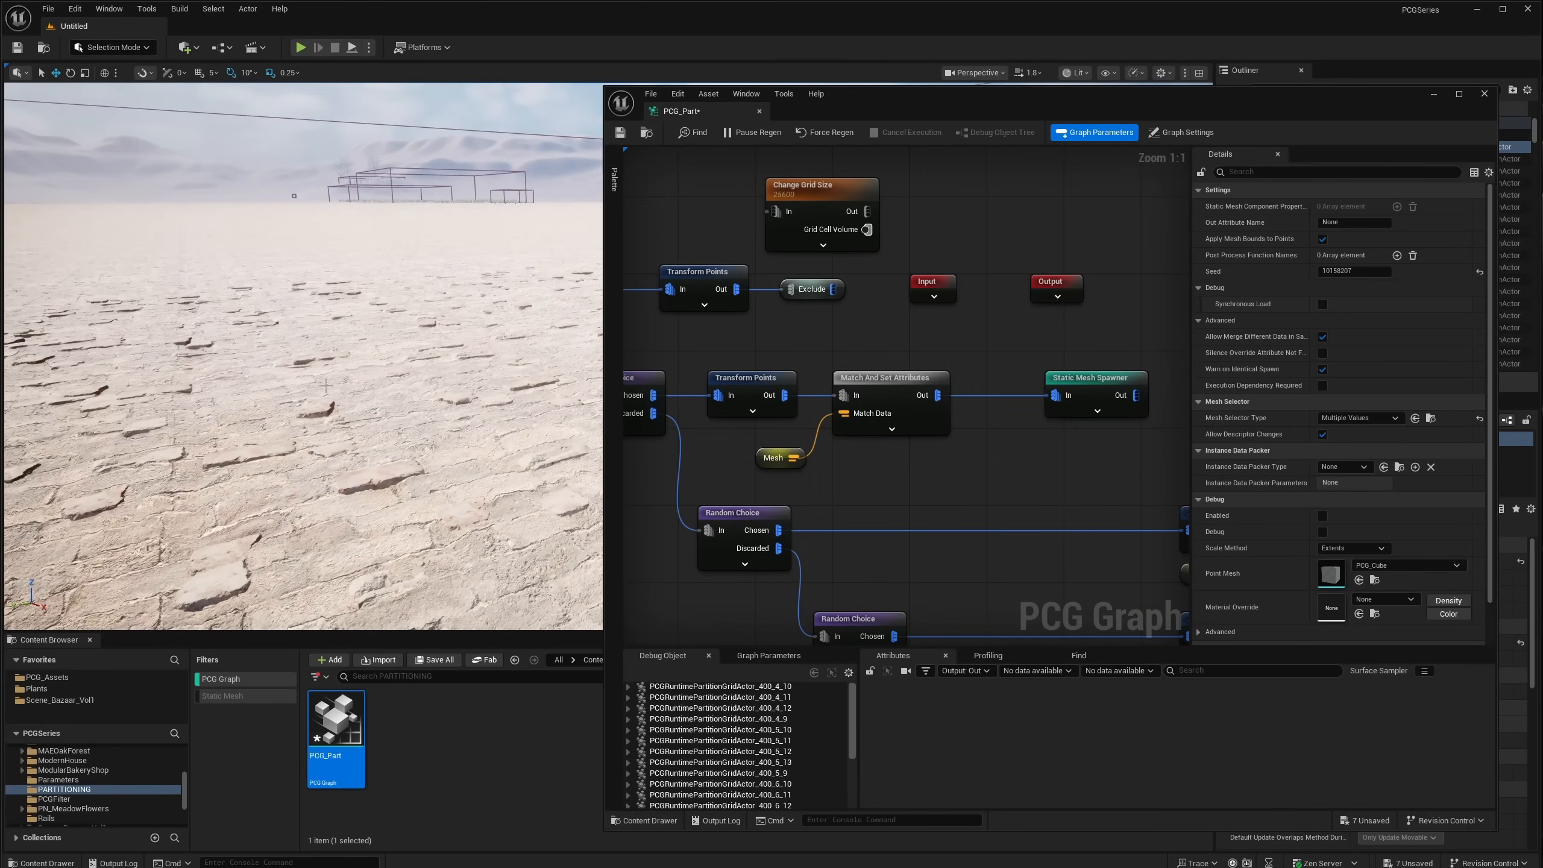
right_drag(326, 386, 294, 416)
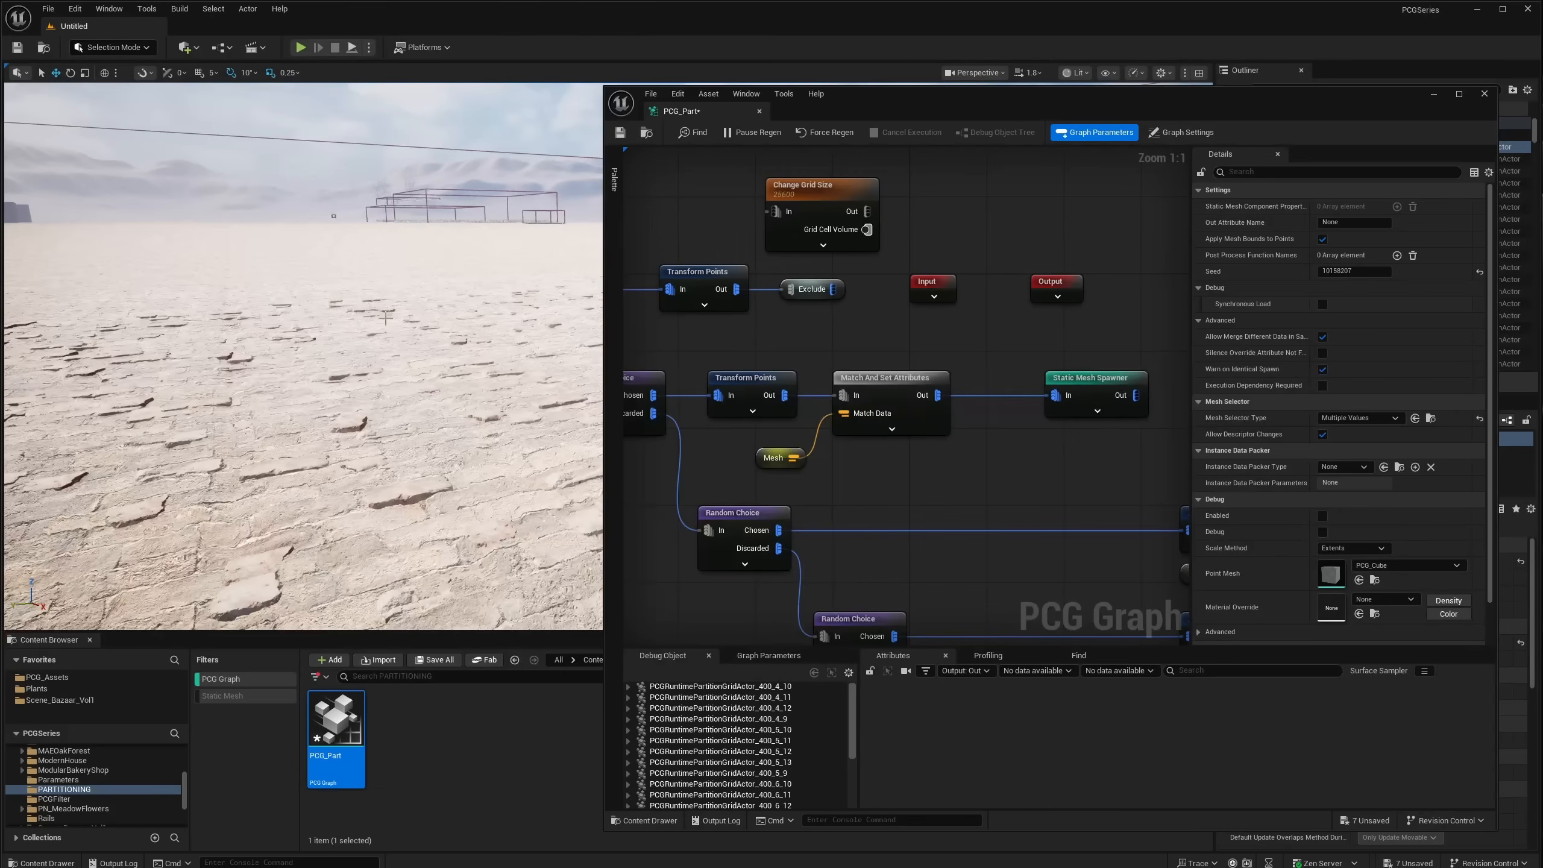
right_drag(386, 318, 380, 322)
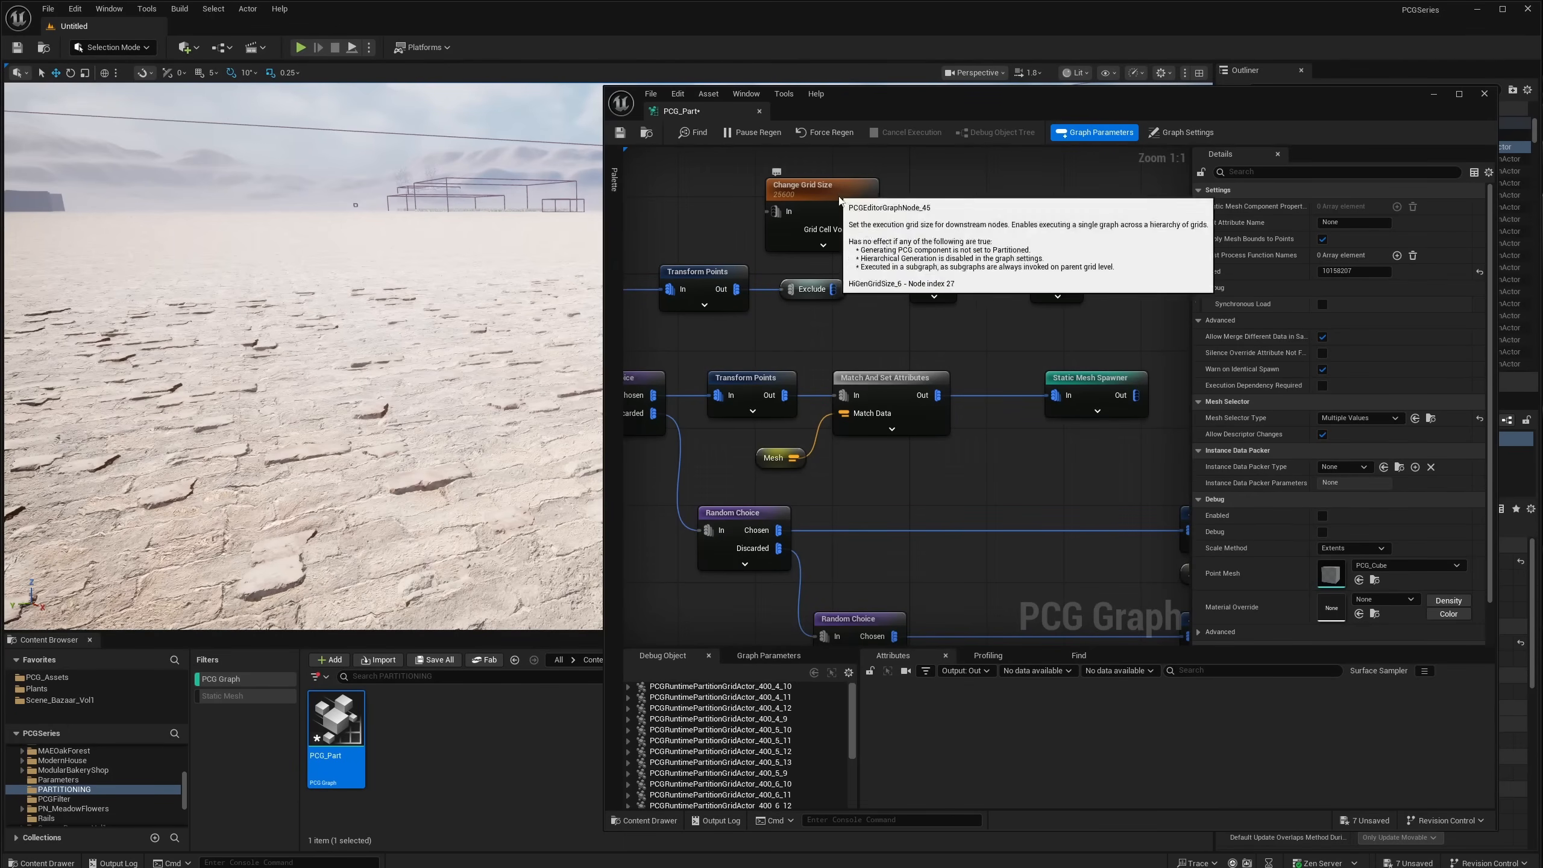
right_drag(377, 365, 387, 317)
Step: Place the Change Grid Size node between Match And Set Attributes and the enabled Static Mesh Spawner, shifting the spawner to make room
right_drag(889, 293, 811, 294)
drag(725, 187, 926, 321)
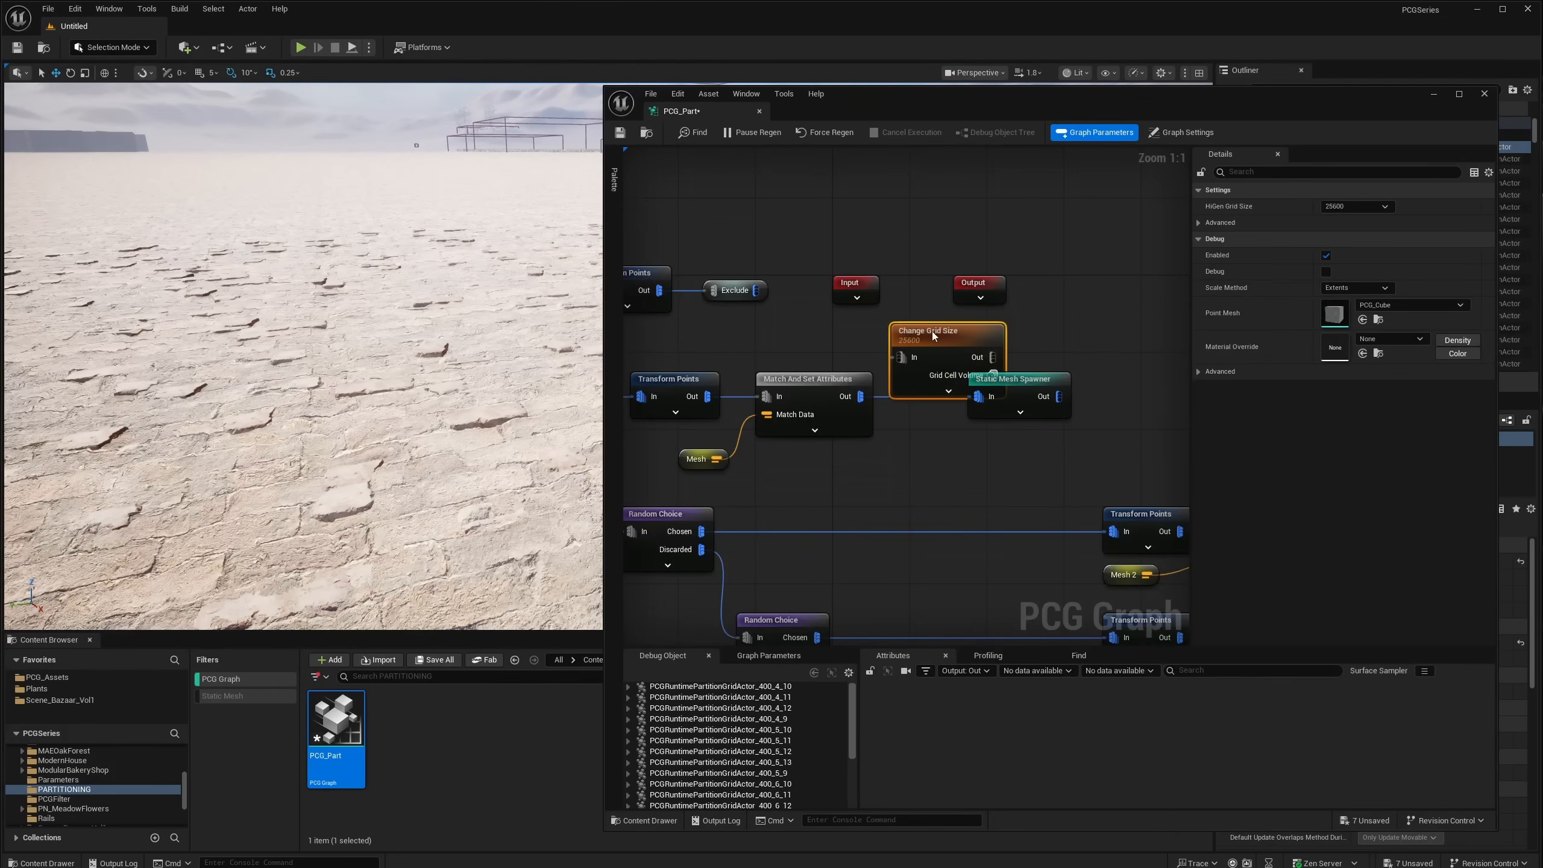
drag(1016, 379, 1102, 379)
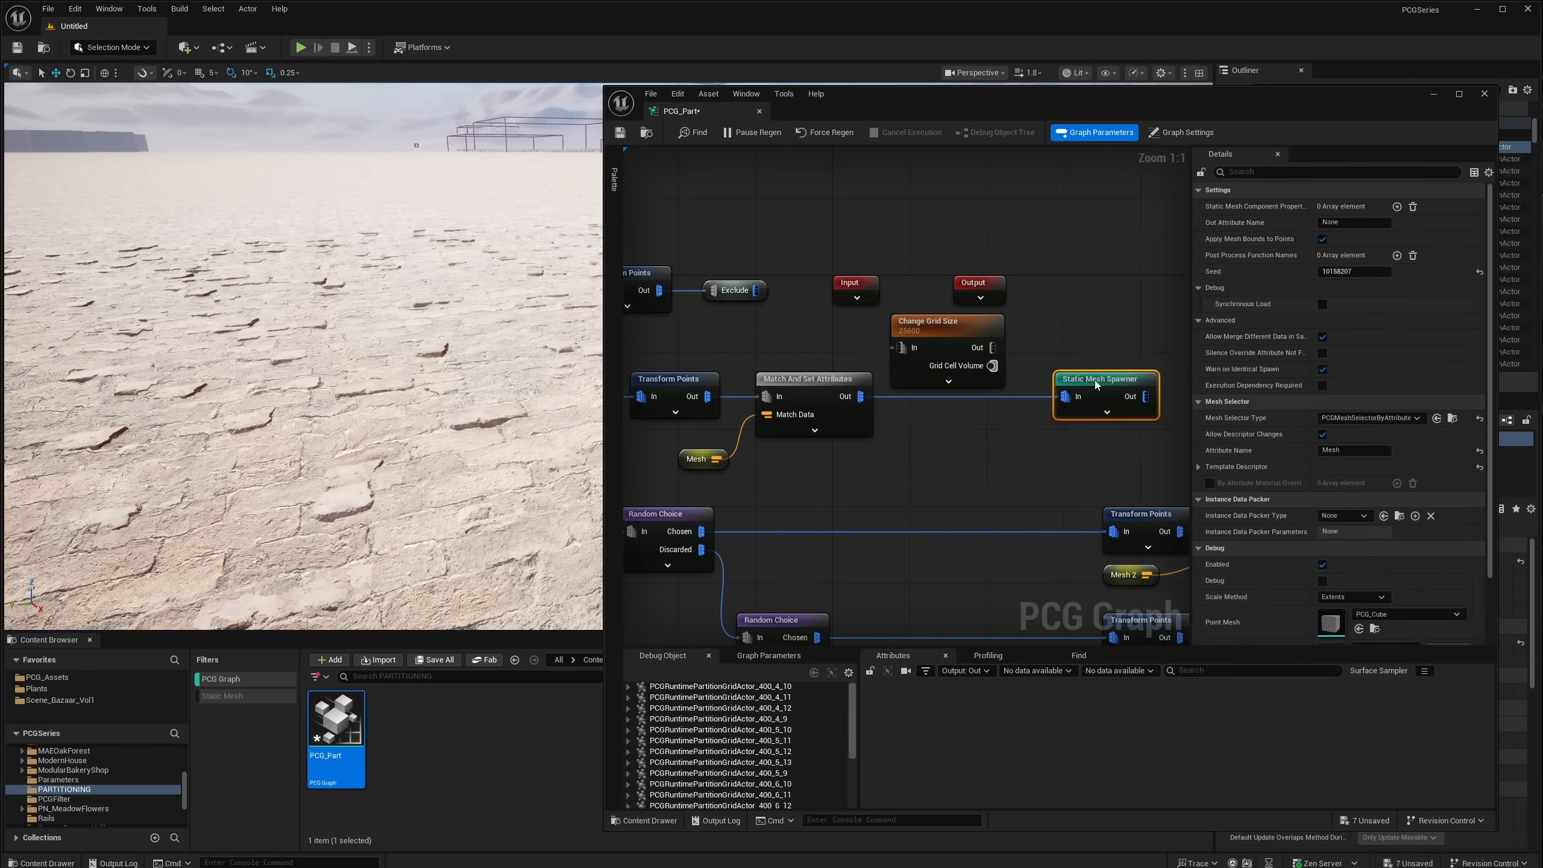
Step: Set HiGen Default Grid Size to 6400 in the PCG_Part graph's settings
click(1061, 299)
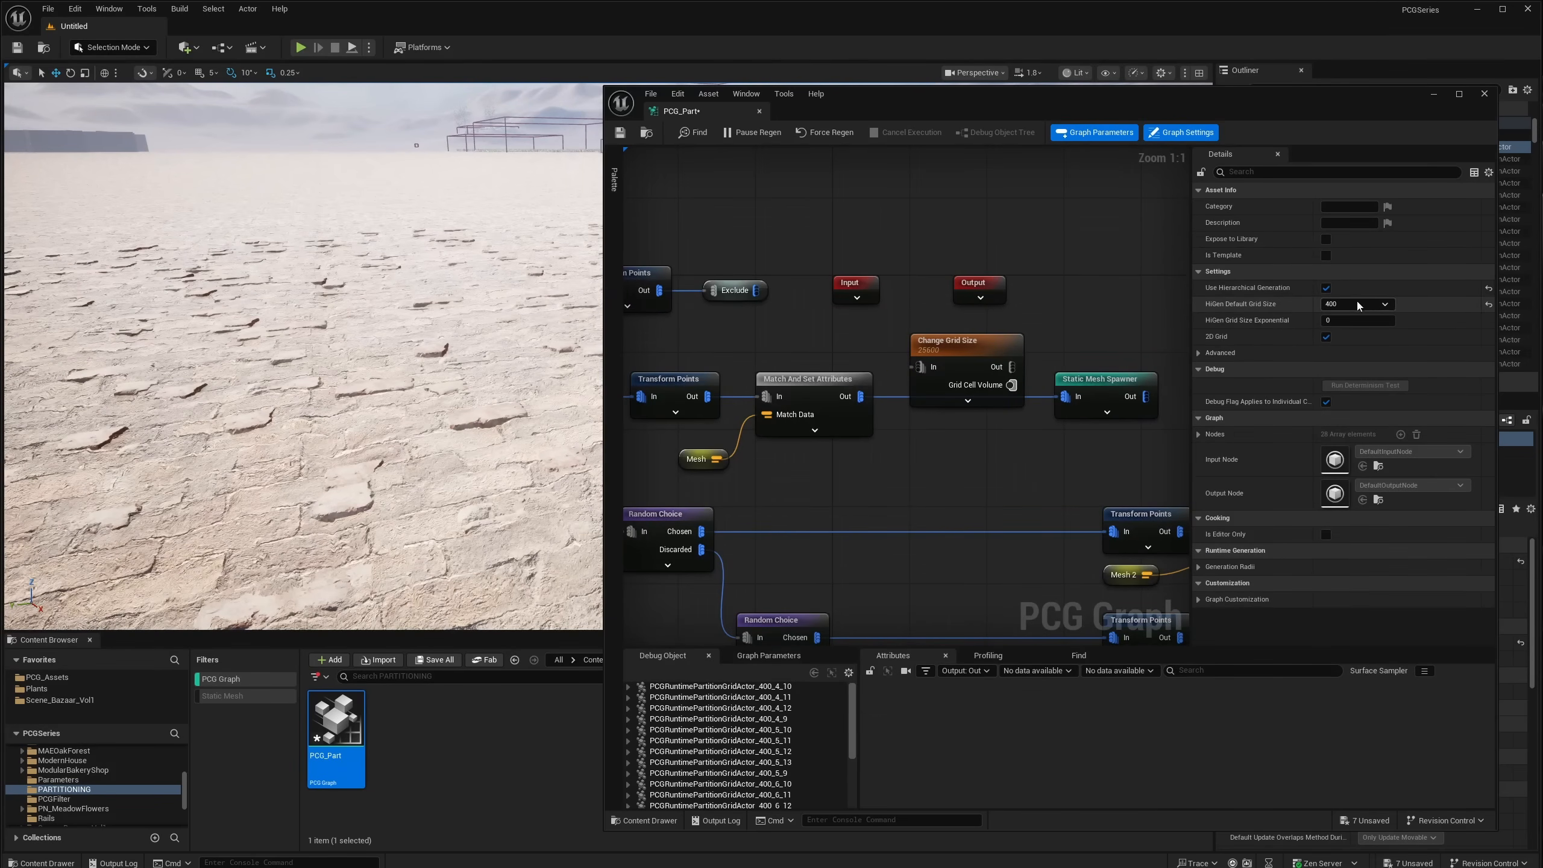
right_drag(988, 348, 979, 347)
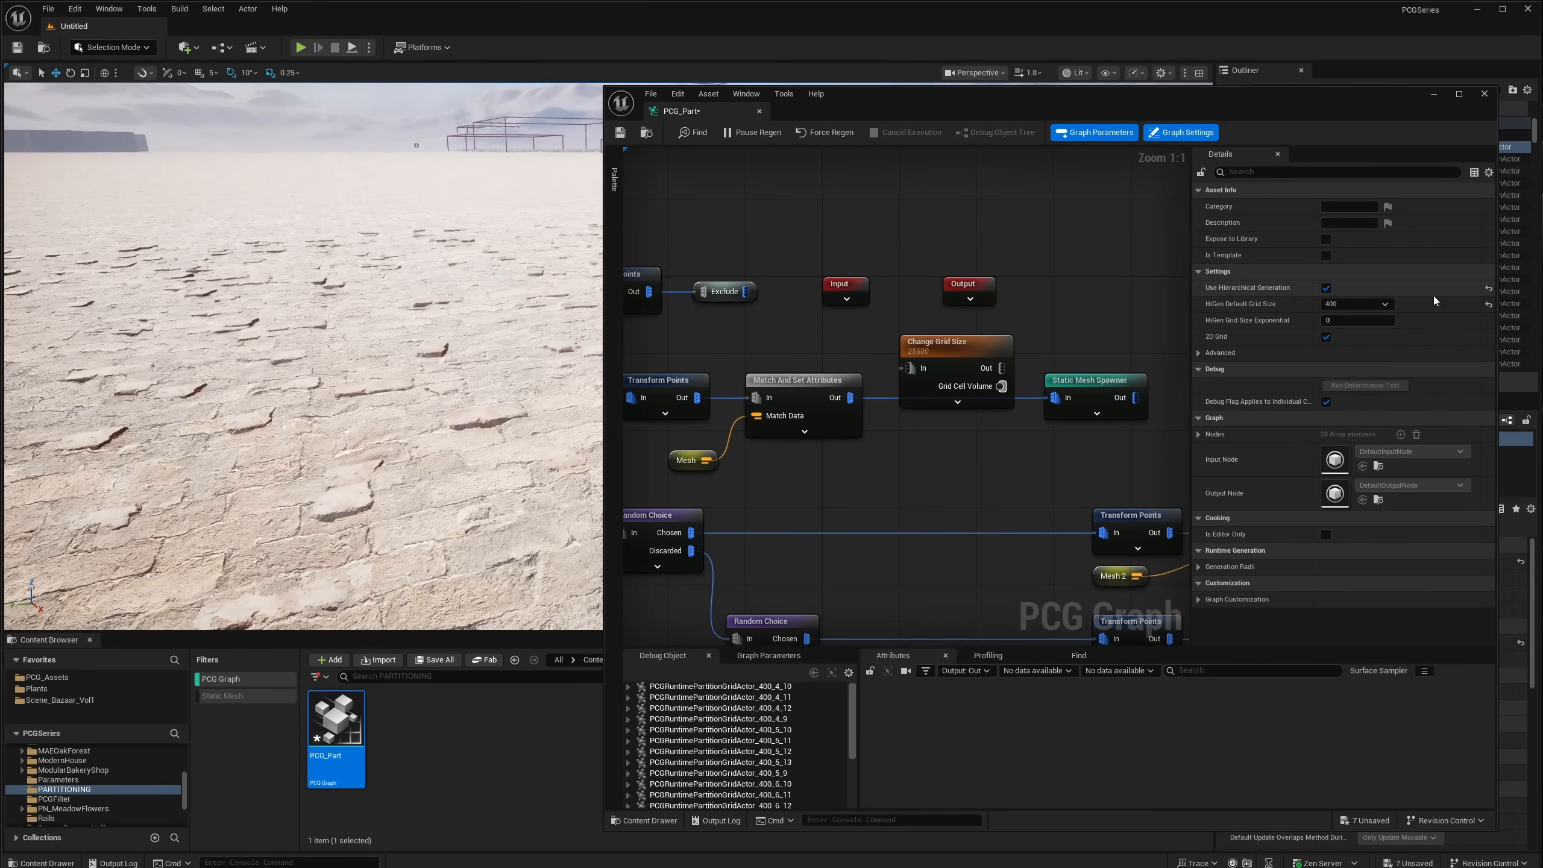
click(1369, 302)
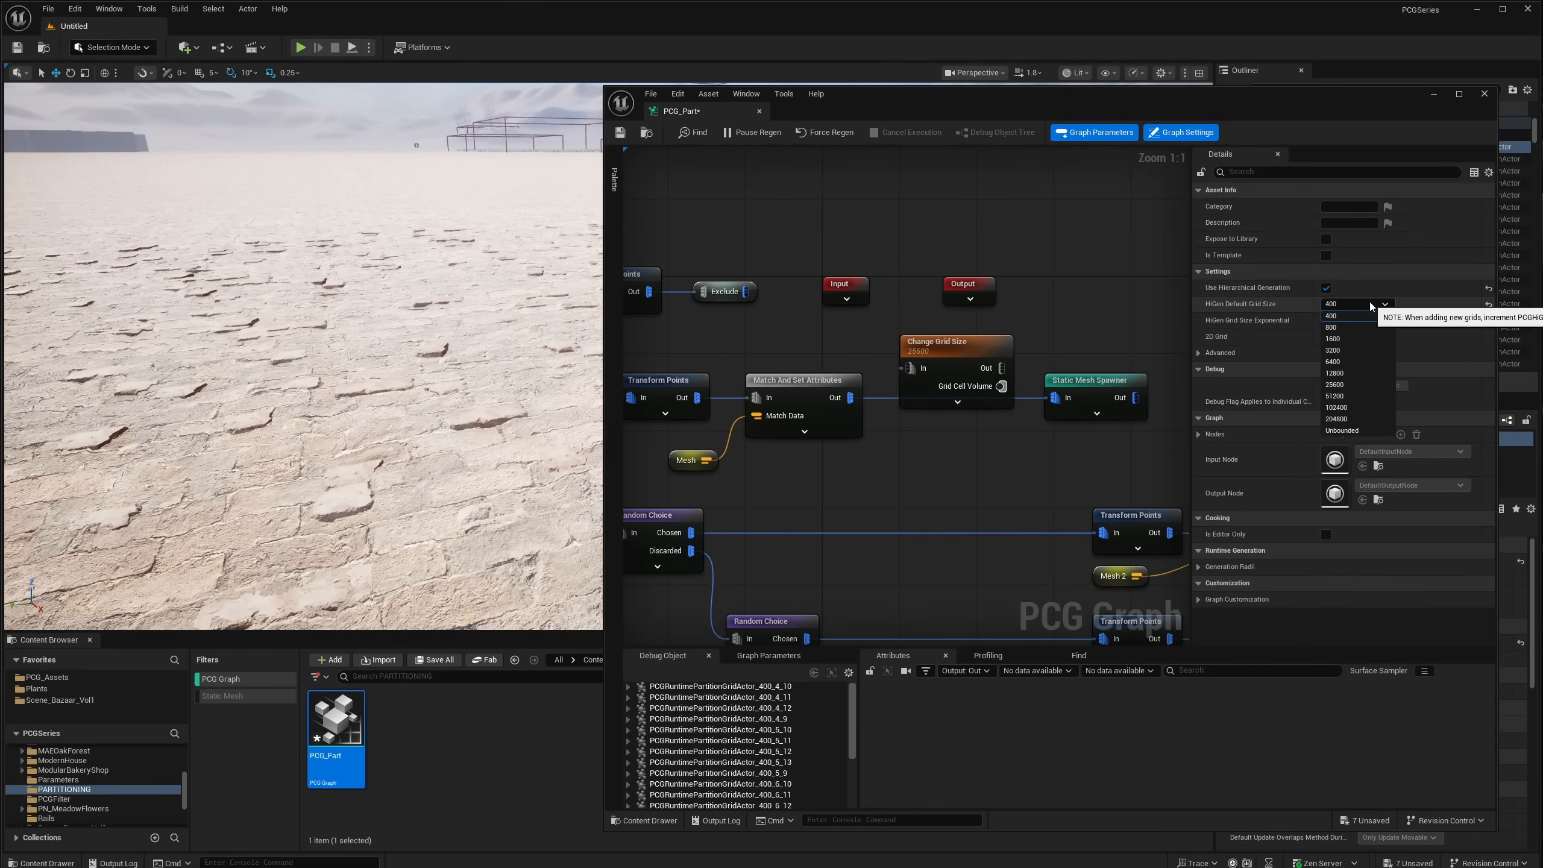
click(1344, 363)
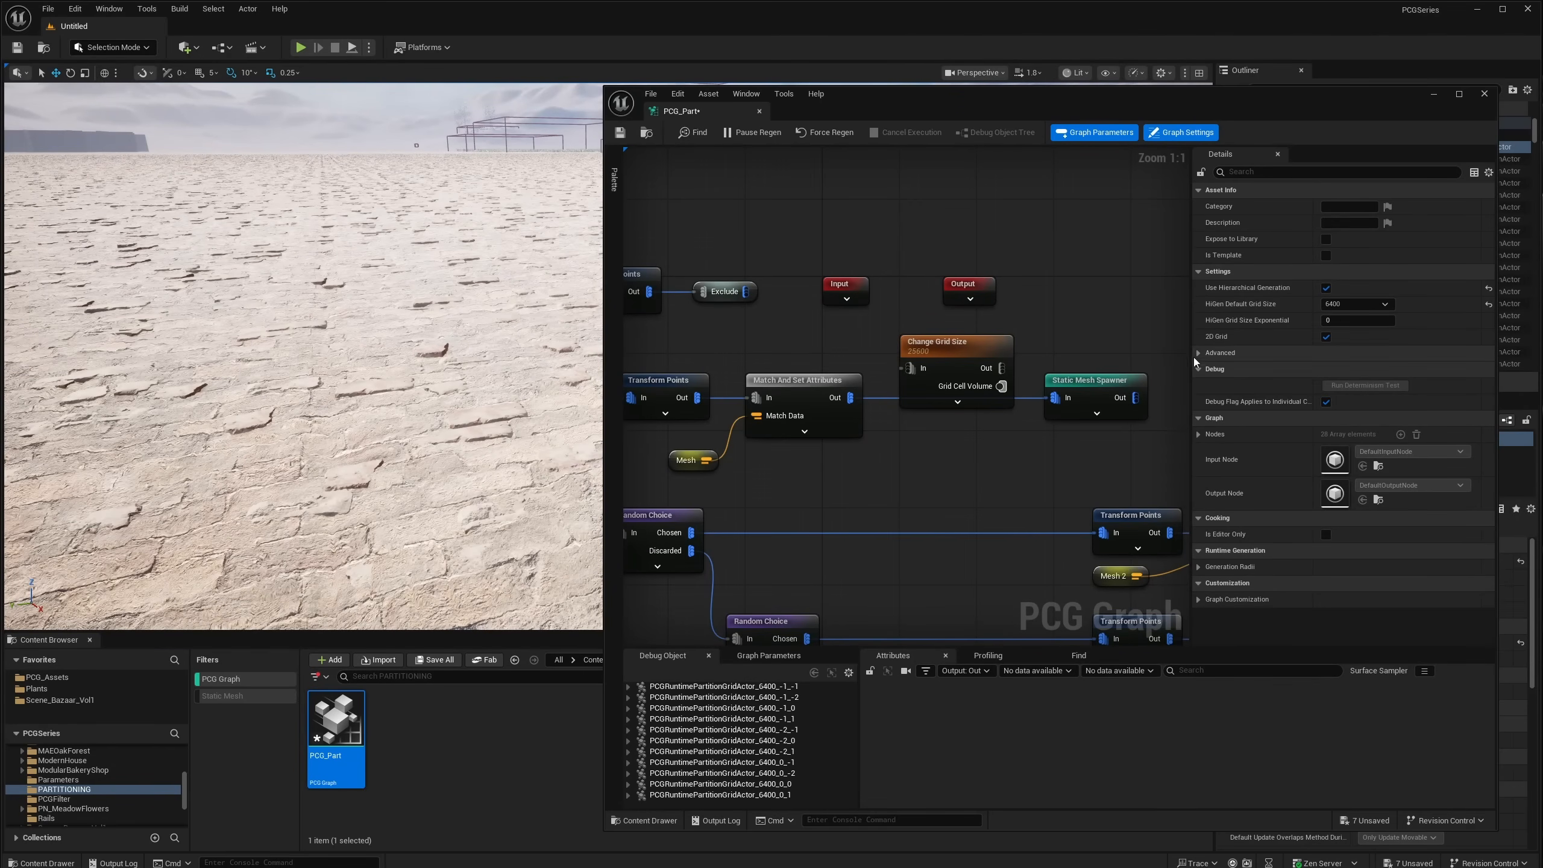
Step: Set the Change Grid Size node's HiGen Grid Size to 400
right_drag(1076, 355, 1051, 351)
drag(955, 346, 945, 365)
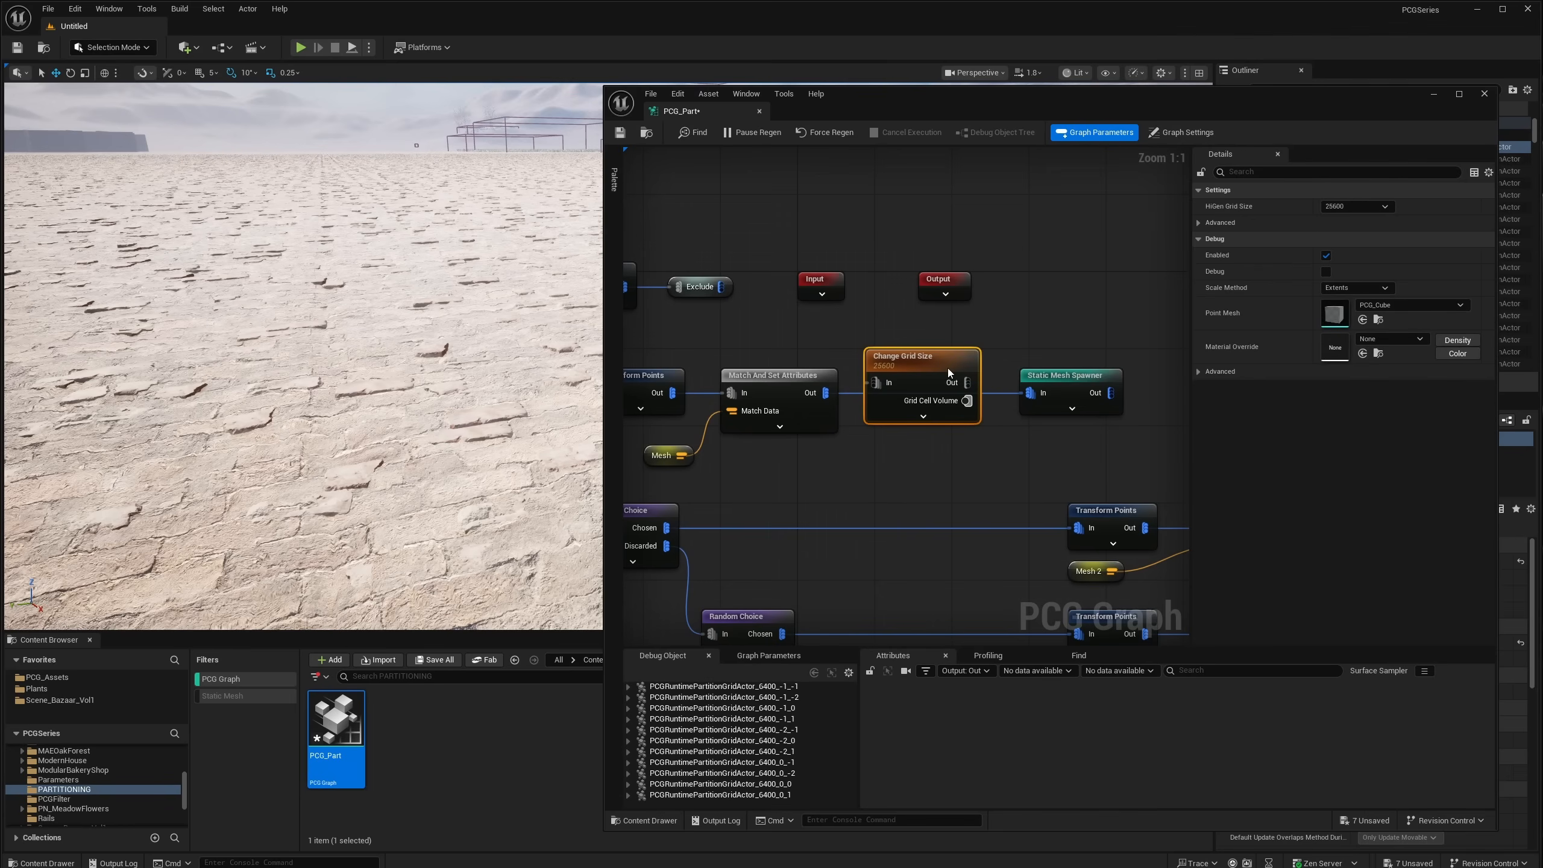
click(1357, 207)
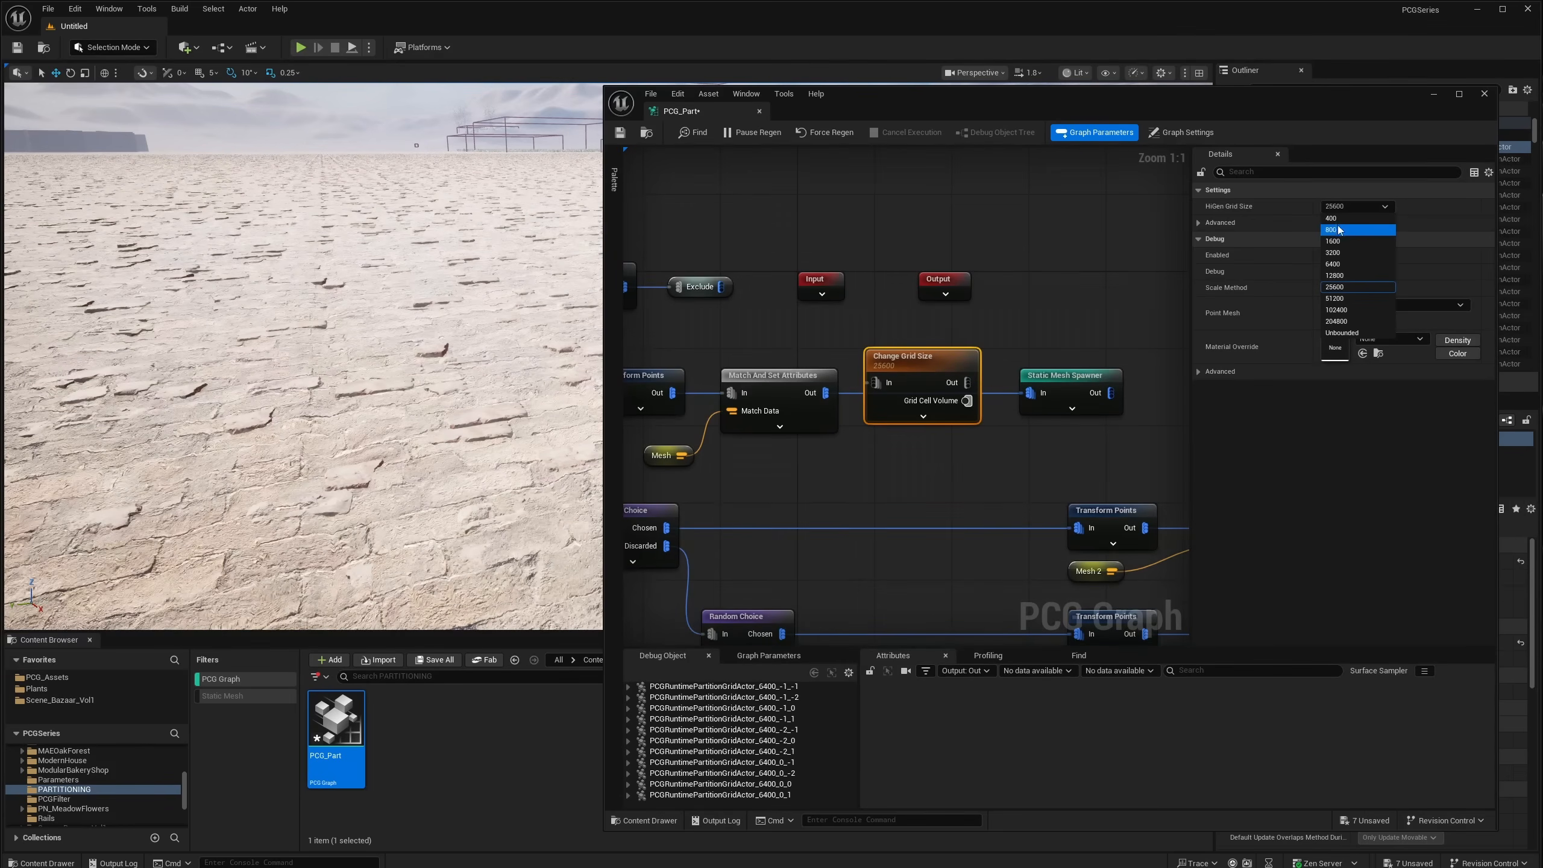
click(1343, 222)
Step: Wire Match And Set Attributes through the Change Grid Size node into the Static Mesh Spawner and level the node with its neighbours
drag(826, 392, 875, 382)
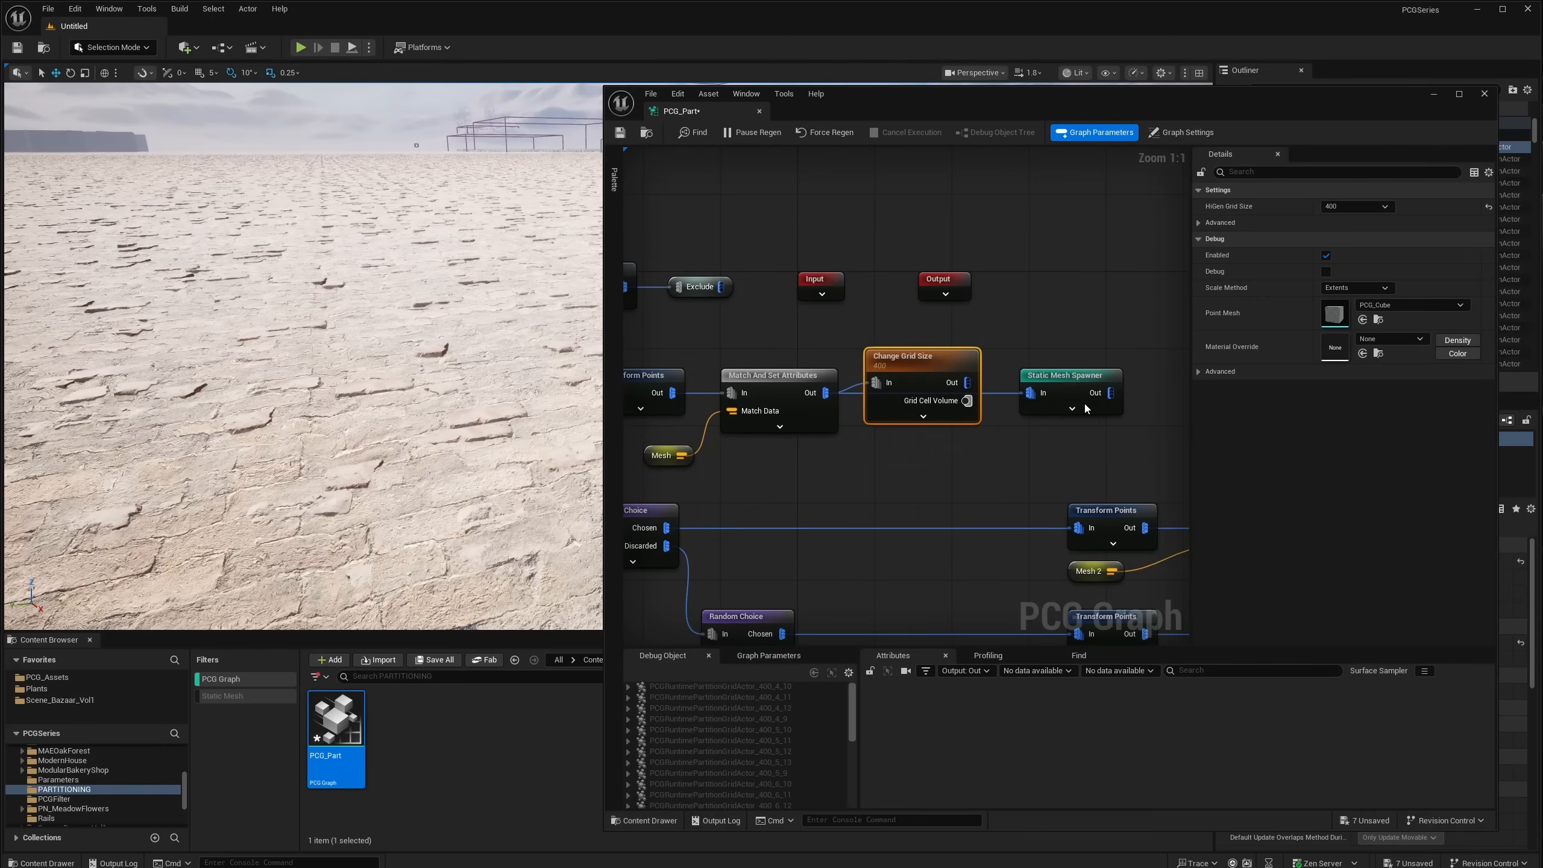
drag(1041, 394, 962, 382)
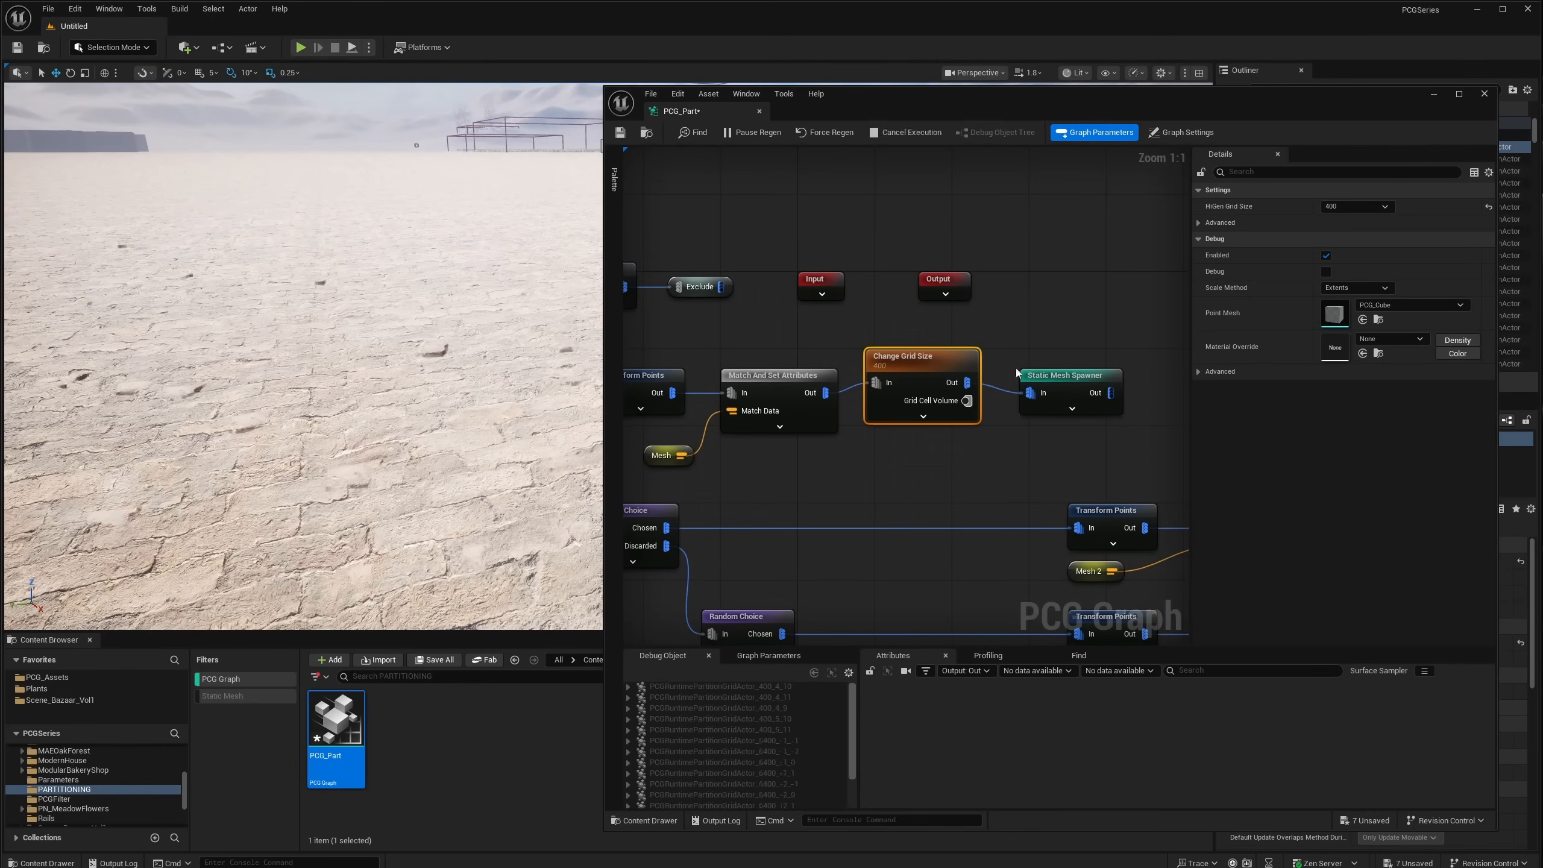
mouse_move(938, 356)
mouse_down()
mouse_move(937, 375)
mouse_move(947, 366)
mouse_up()
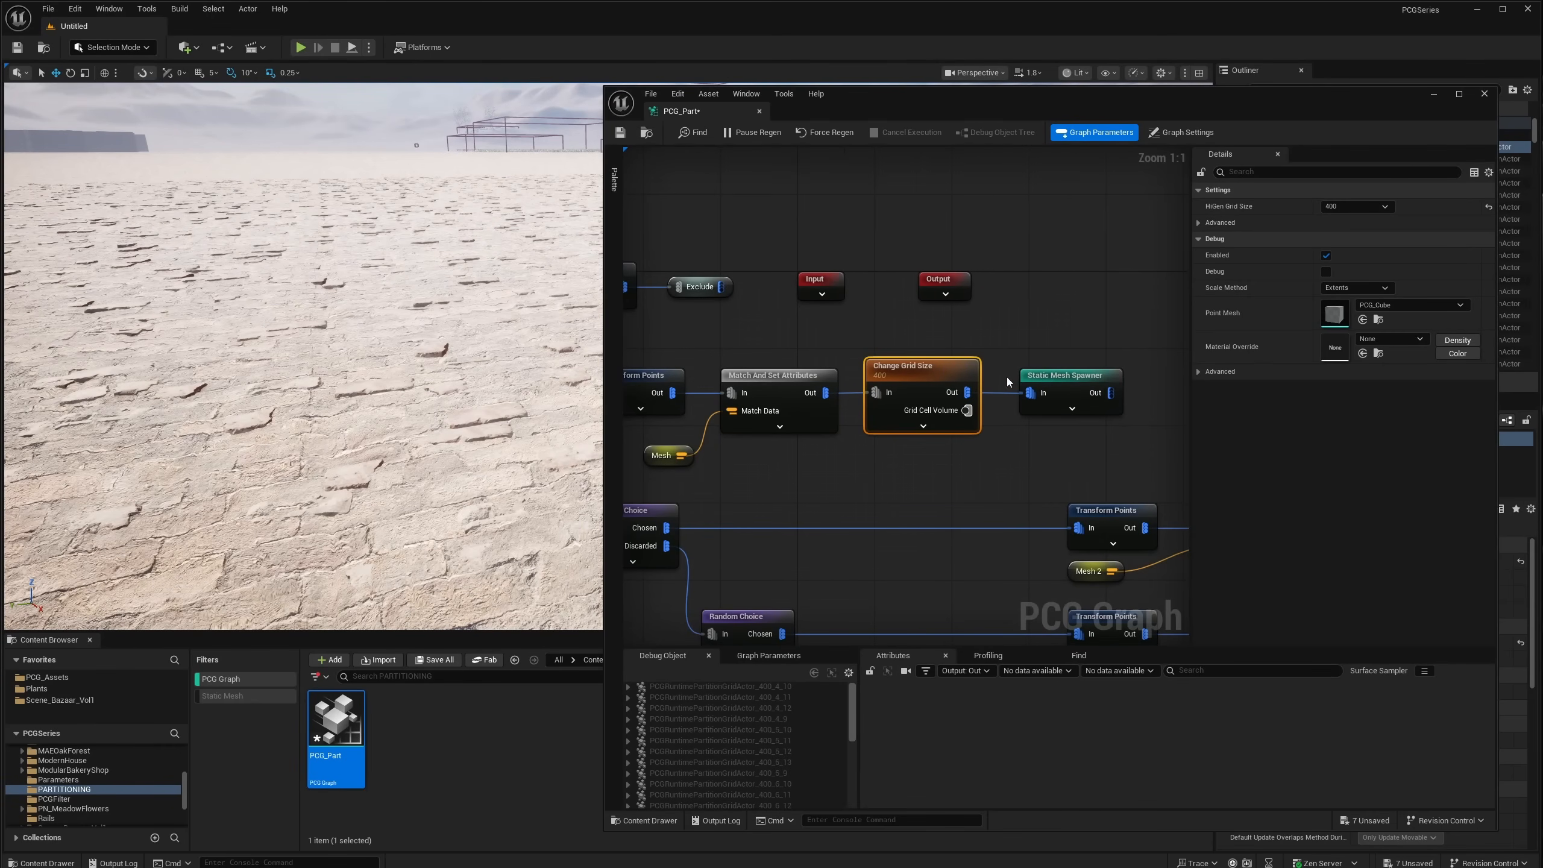
Step: Move the Static Mesh Spawner away to make room and add an Intersection node fed by the Change Grid Size output
right_drag(1007, 378, 901, 379)
drag(923, 380, 1075, 352)
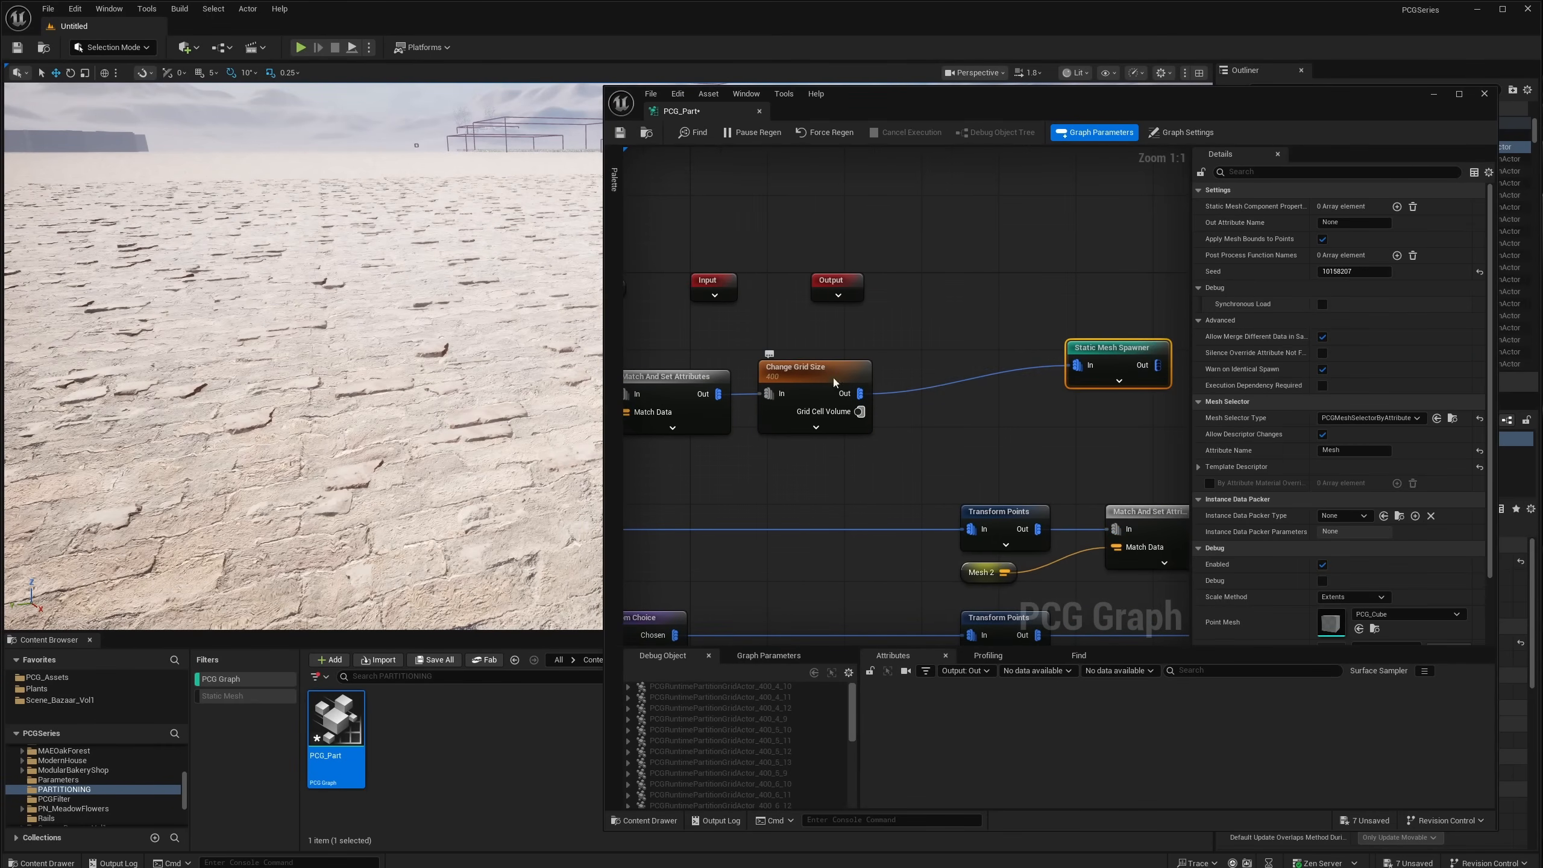
mouse_move(834, 377)
right_down()
mouse_move(904, 366)
mouse_move(845, 364)
right_up()
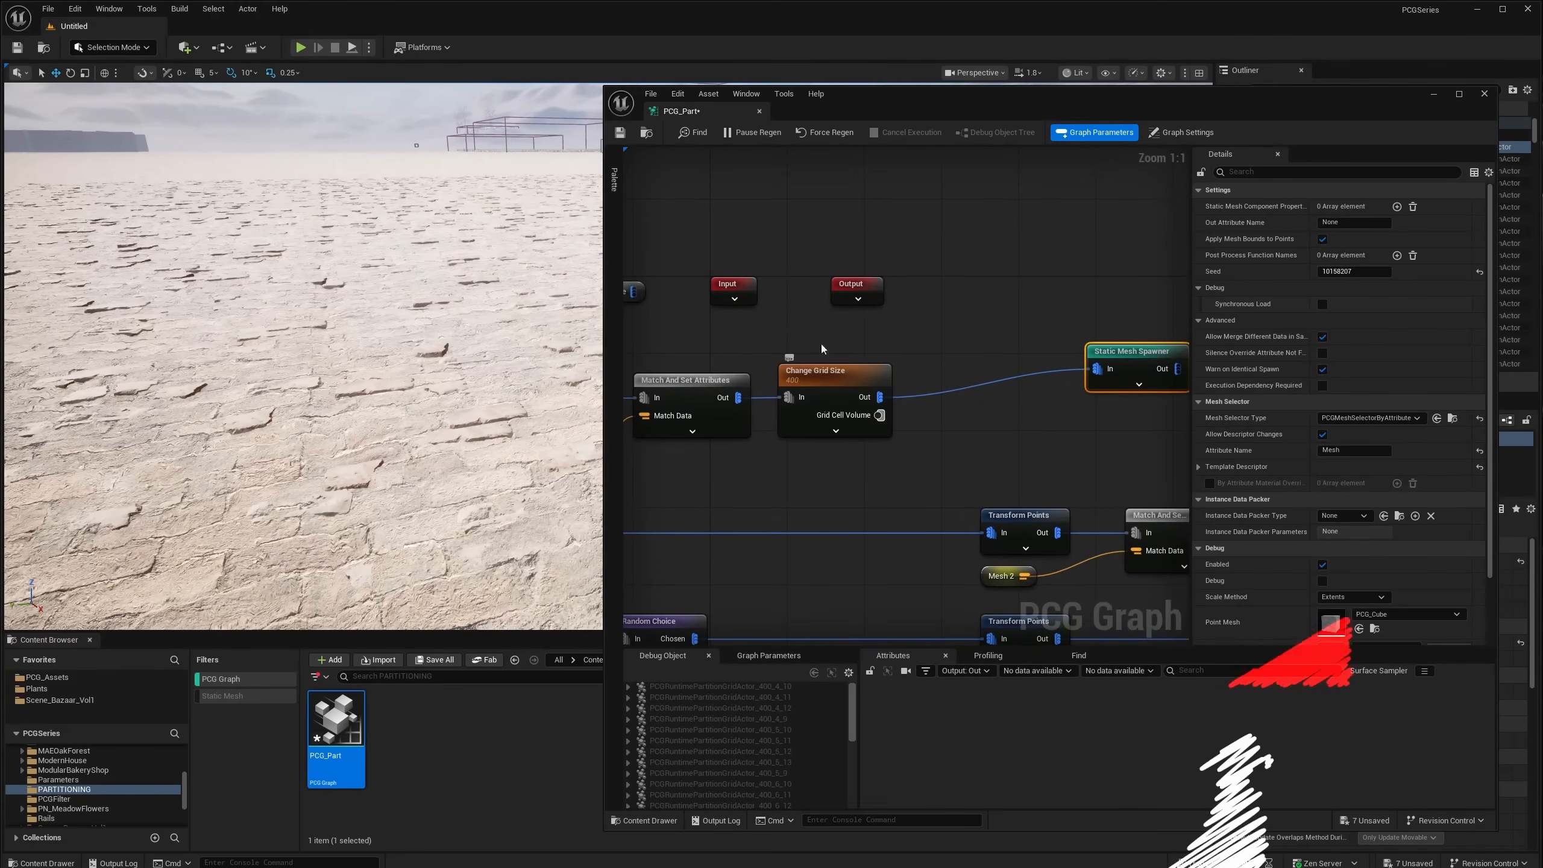
click(827, 393)
right_drag(872, 428, 848, 428)
drag(856, 396, 922, 402)
text(inte)
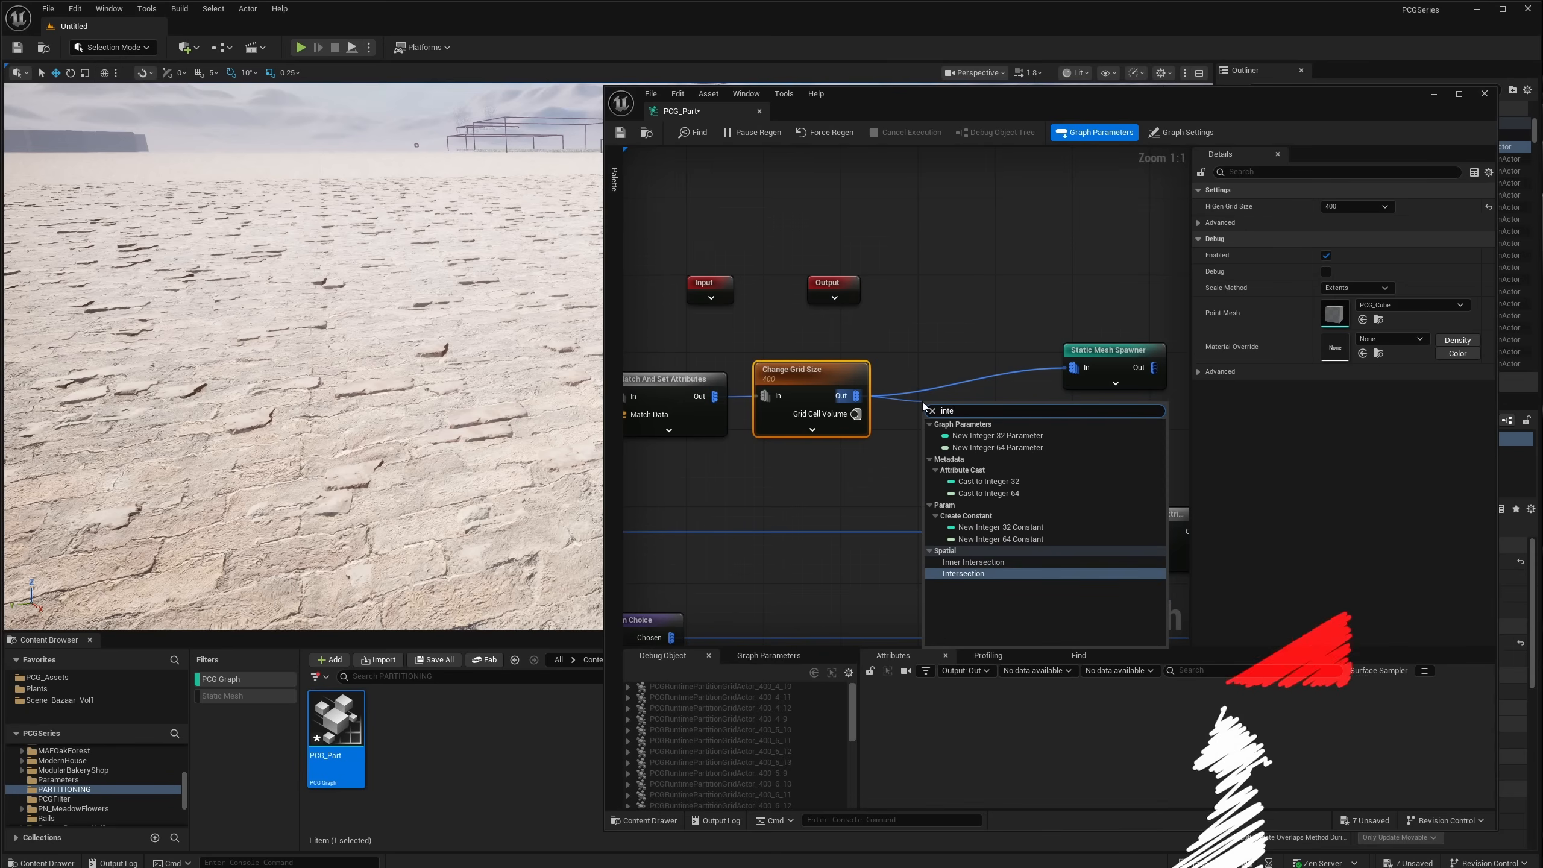
key(Return)
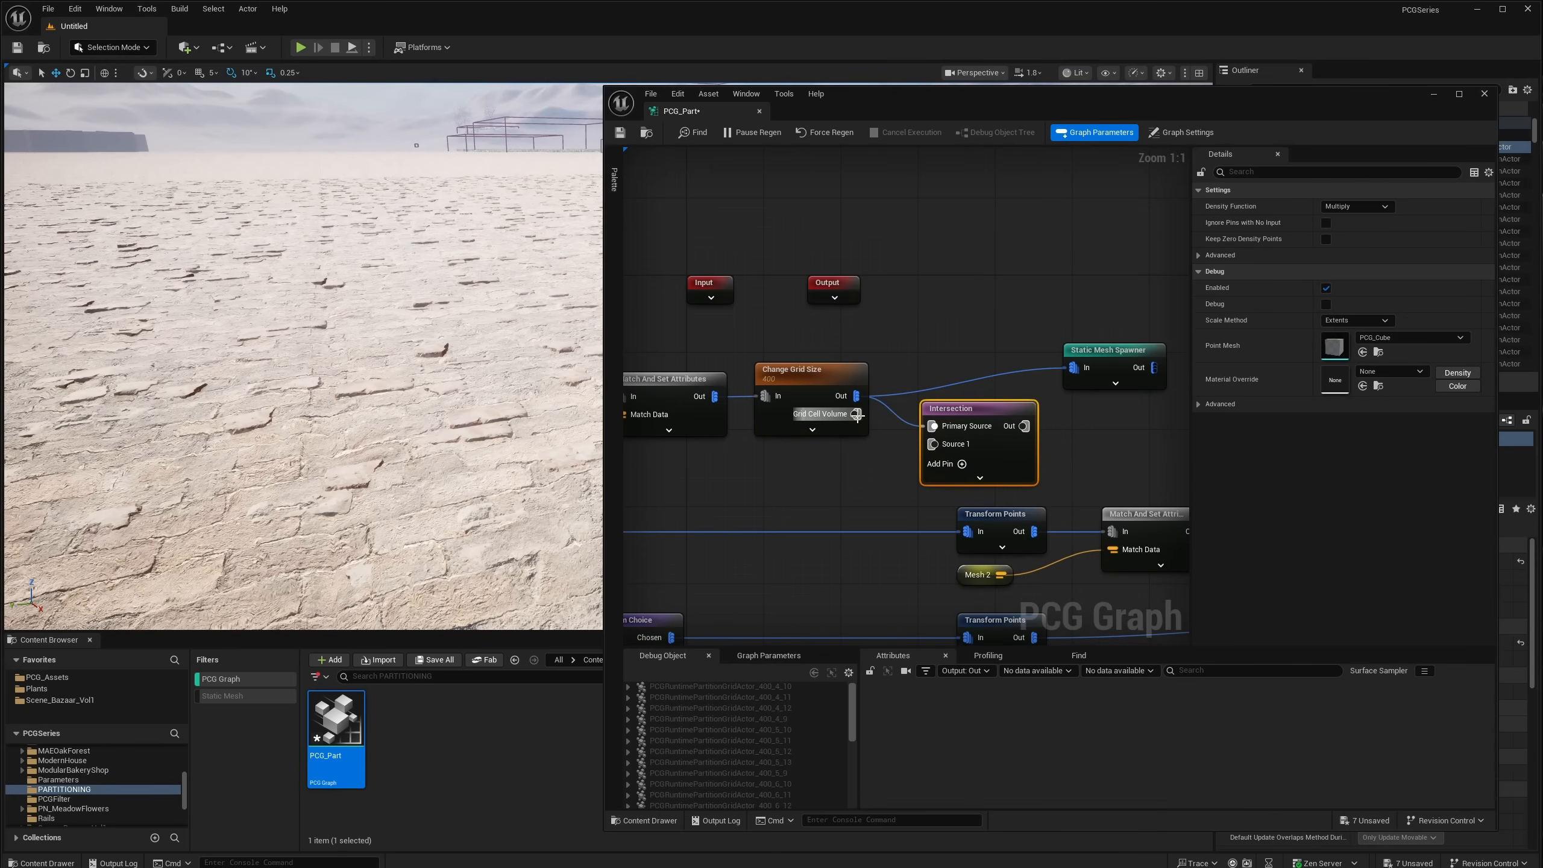
Step: Connect Grid Cell Volume to the Intersection's Source 1 and its output to the Static Mesh Spawner, lining up the resulting conversion node
drag(857, 414, 1075, 367)
drag(1086, 354, 1142, 383)
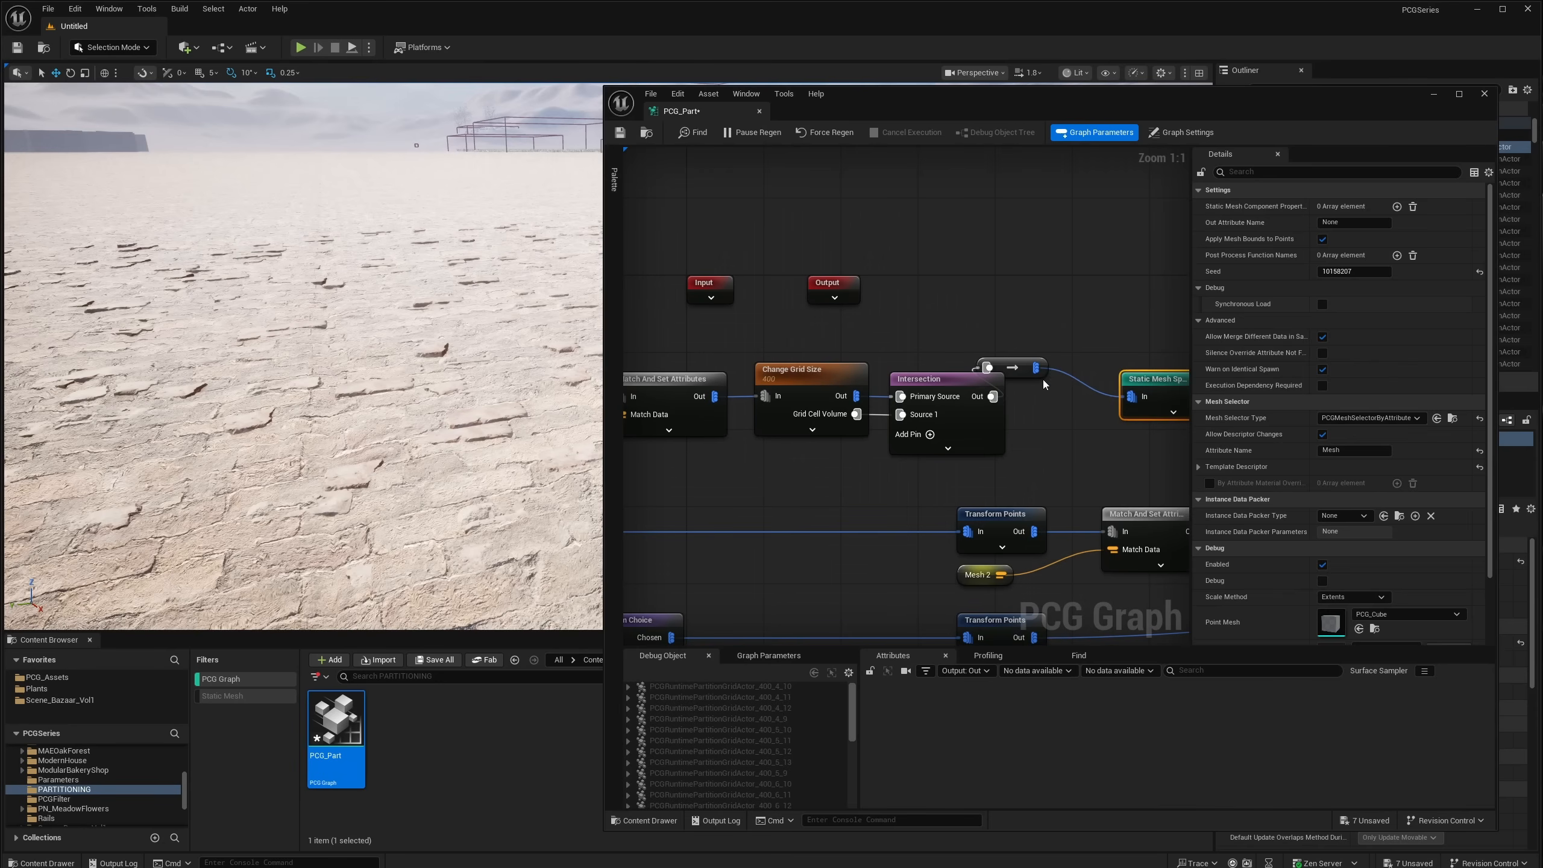
drag(1020, 373, 1070, 407)
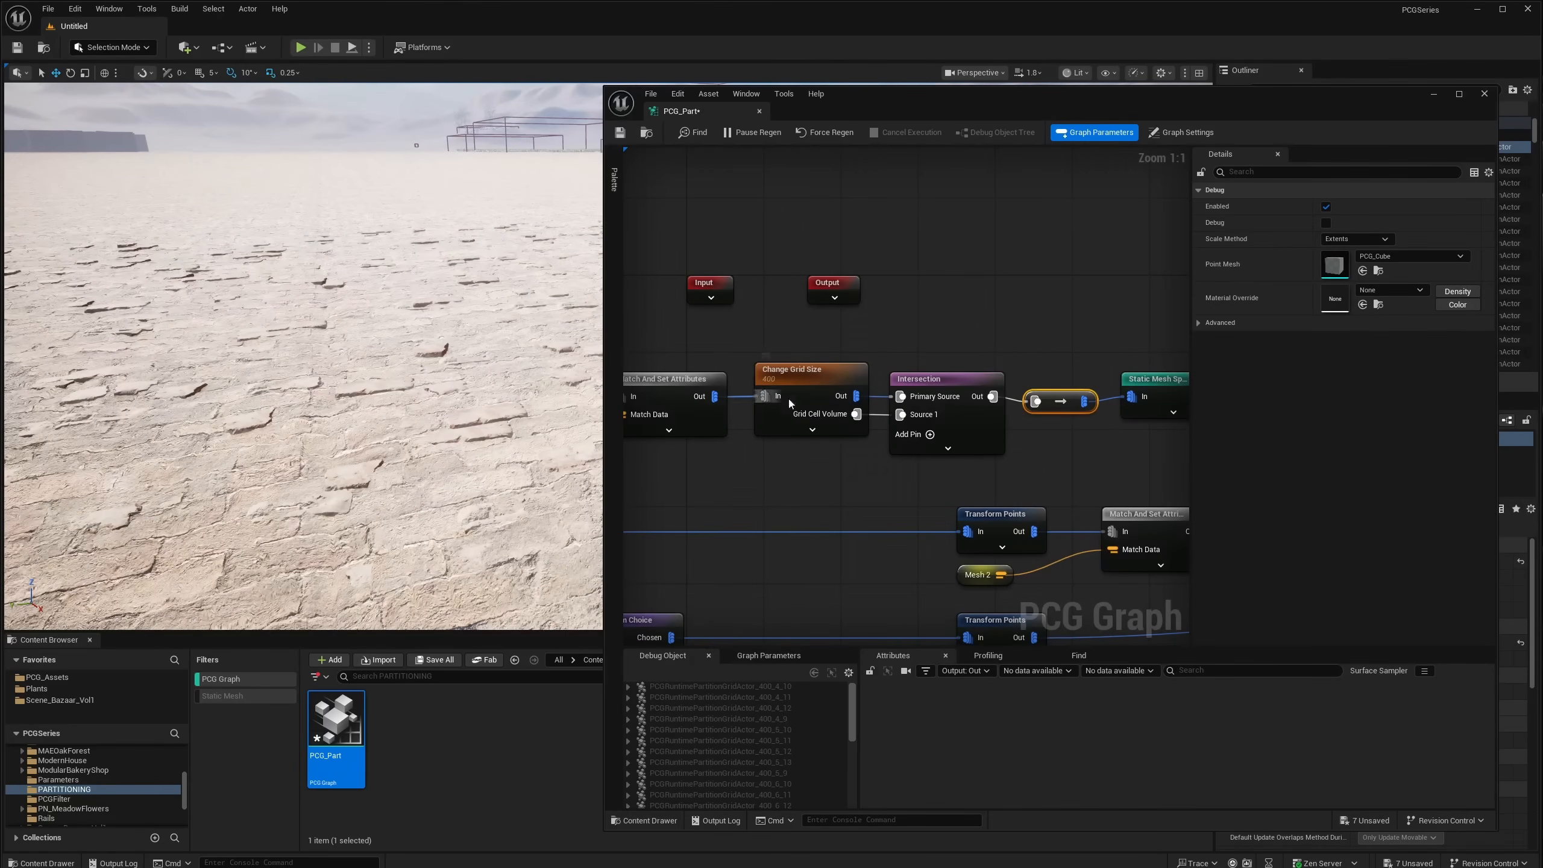
right_drag(1018, 321, 903, 319)
drag(949, 332, 1061, 387)
mouse_move(941, 404)
mouse_down()
mouse_move(955, 392)
mouse_move(952, 407)
mouse_up()
drag(979, 357, 1001, 419)
Step: Review the Change Grid Size, Intersection and conversion nodes together with the ground meshes generated in the viewport
click(711, 367)
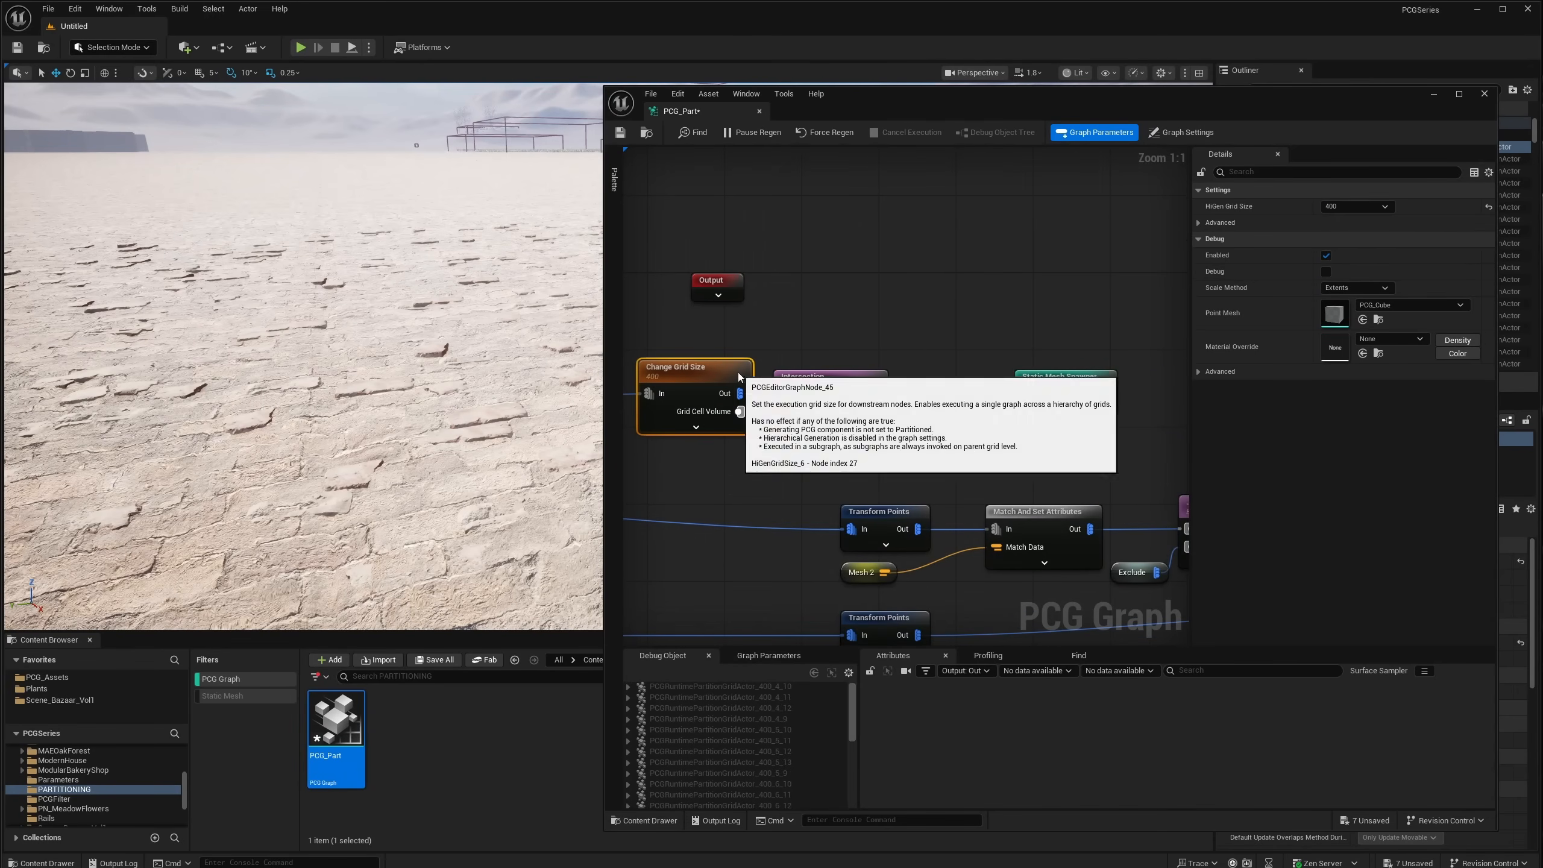
right_drag(750, 411, 858, 396)
drag(910, 346, 1052, 395)
click(815, 364)
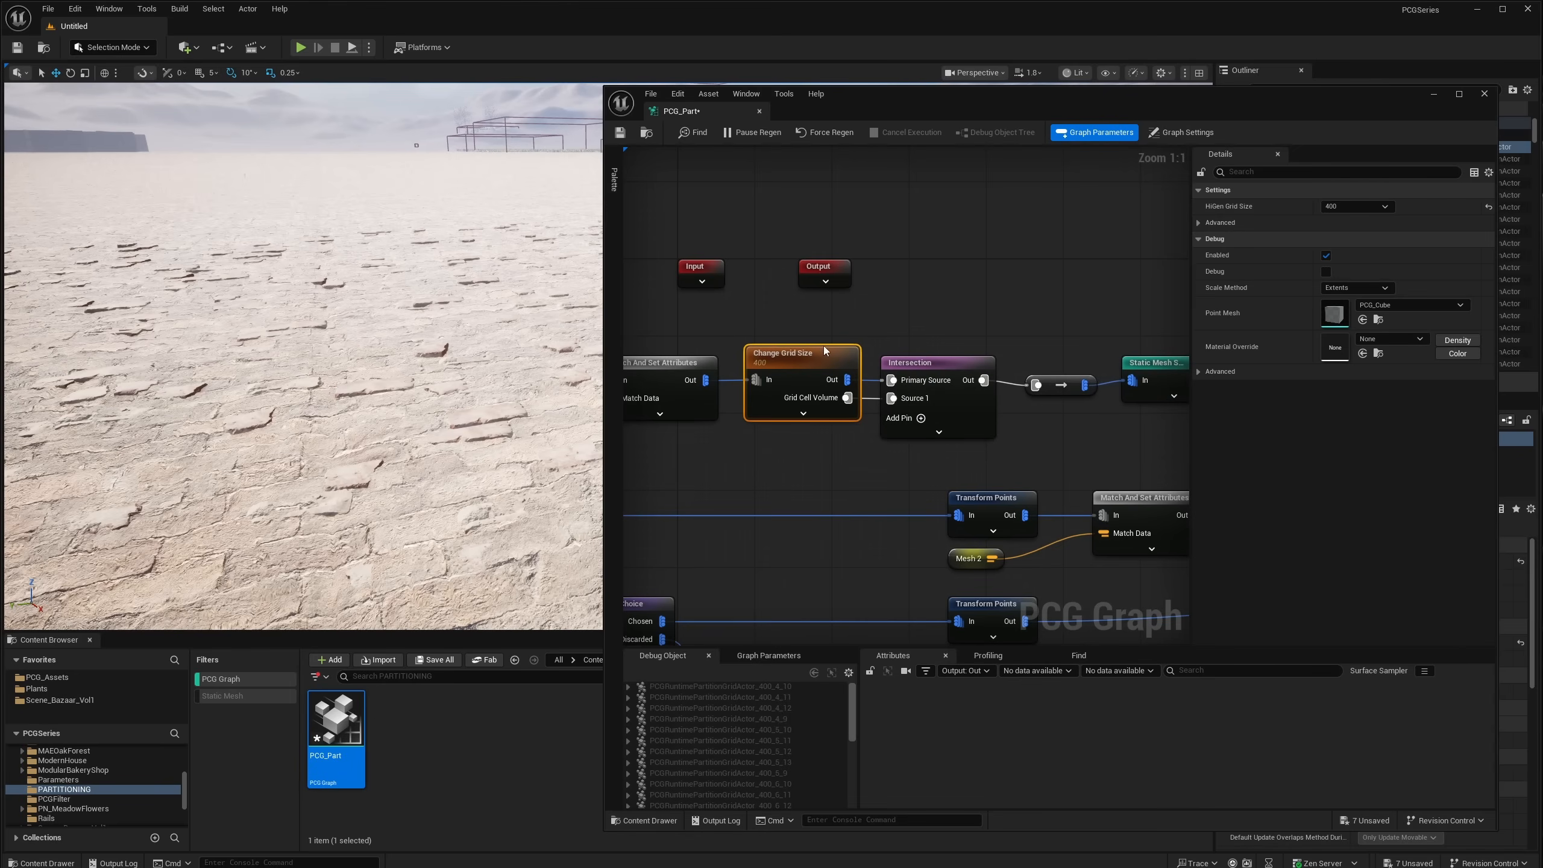
right_drag(486, 353, 526, 303)
scroll(492, 283, down, 2)
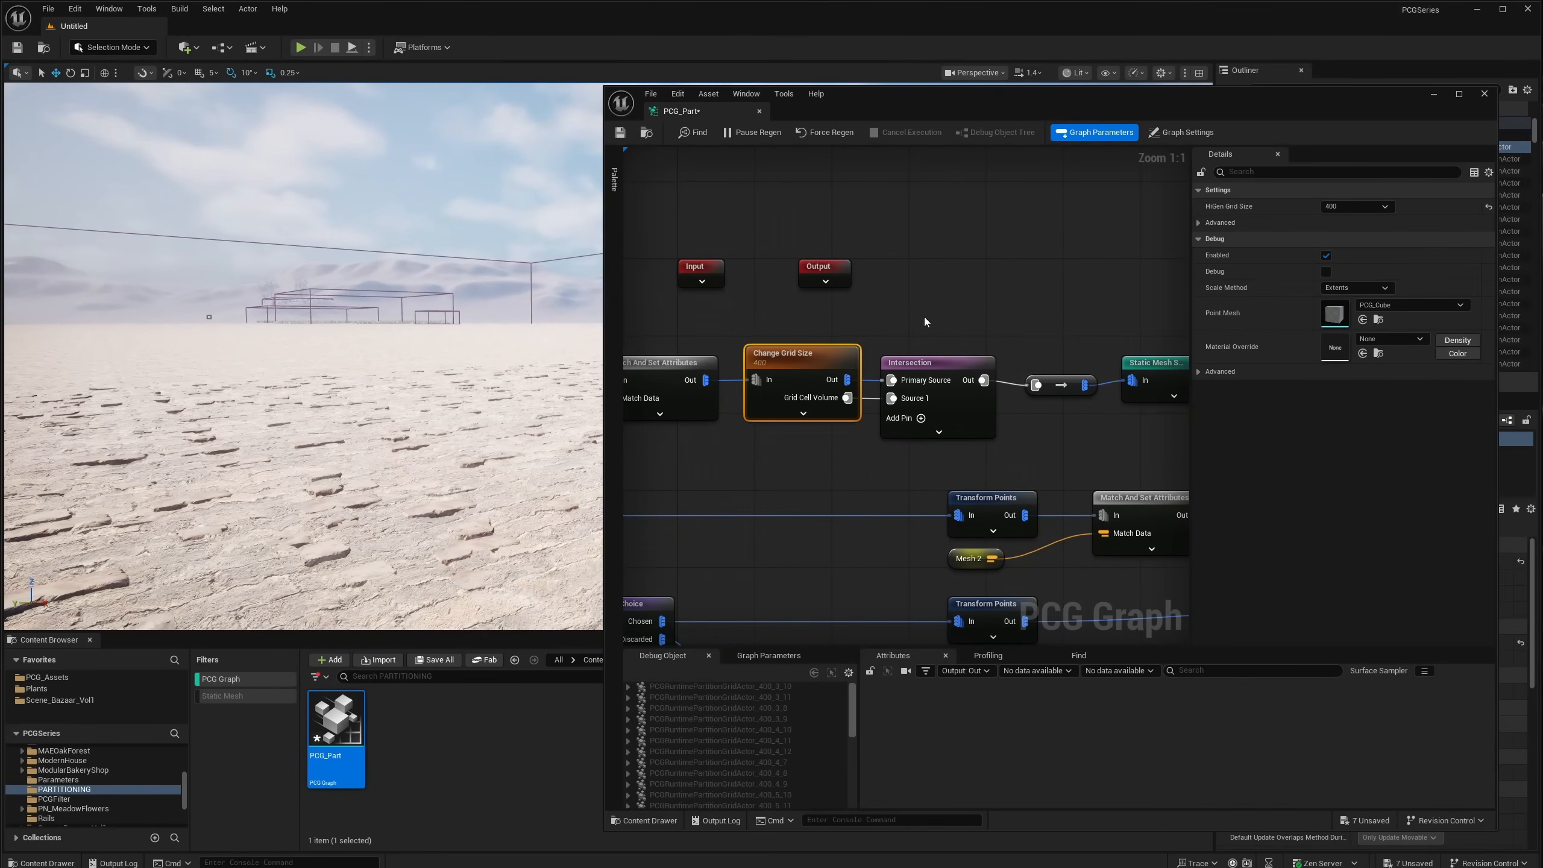
click(911, 395)
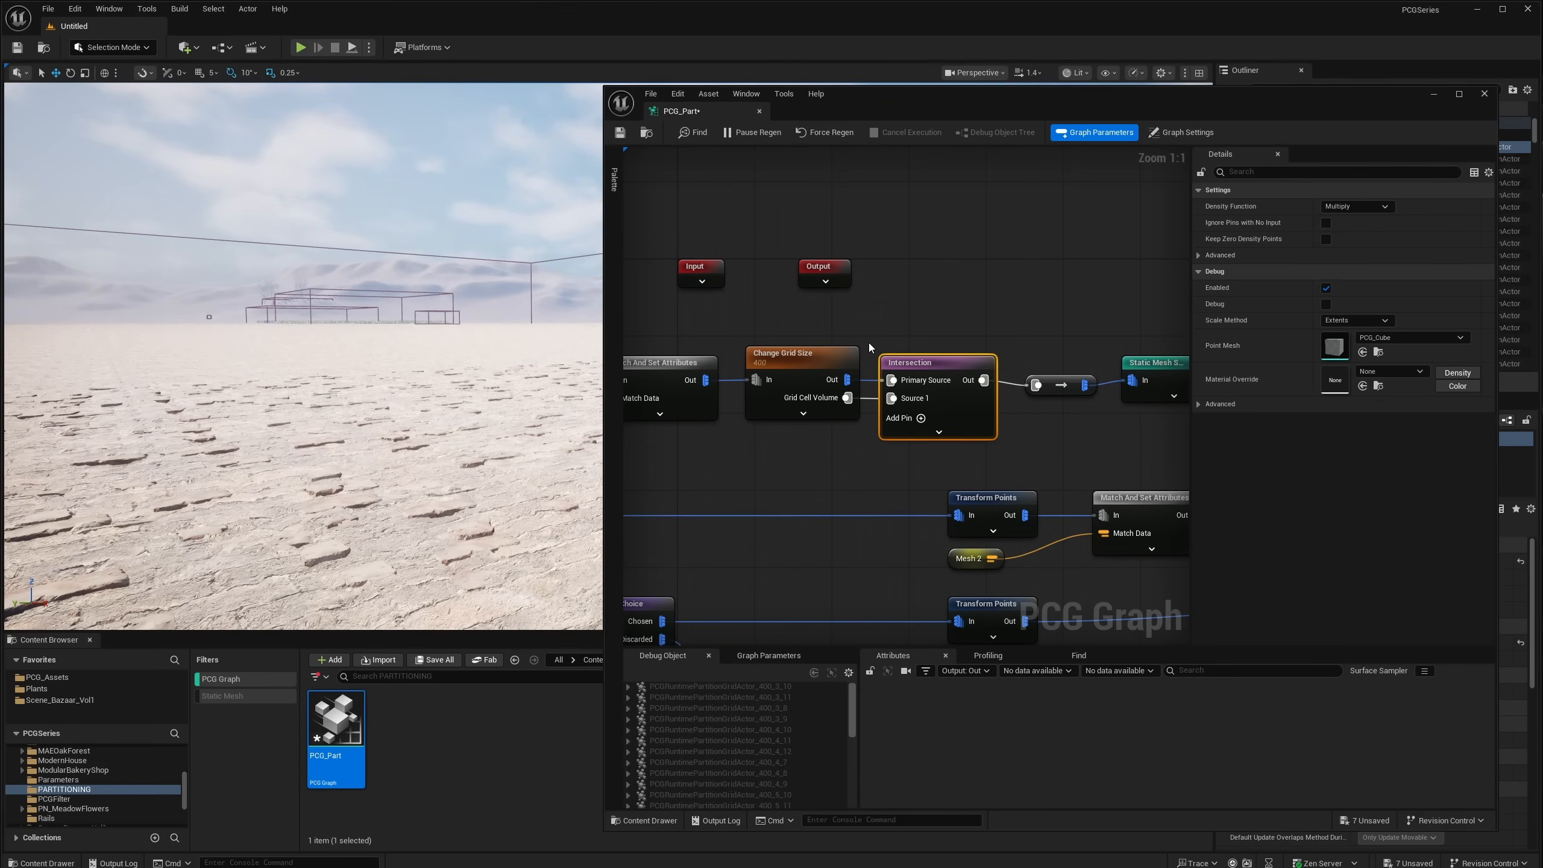
right_drag(924, 287, 985, 313)
drag(894, 304, 1136, 394)
right_drag(910, 331, 801, 322)
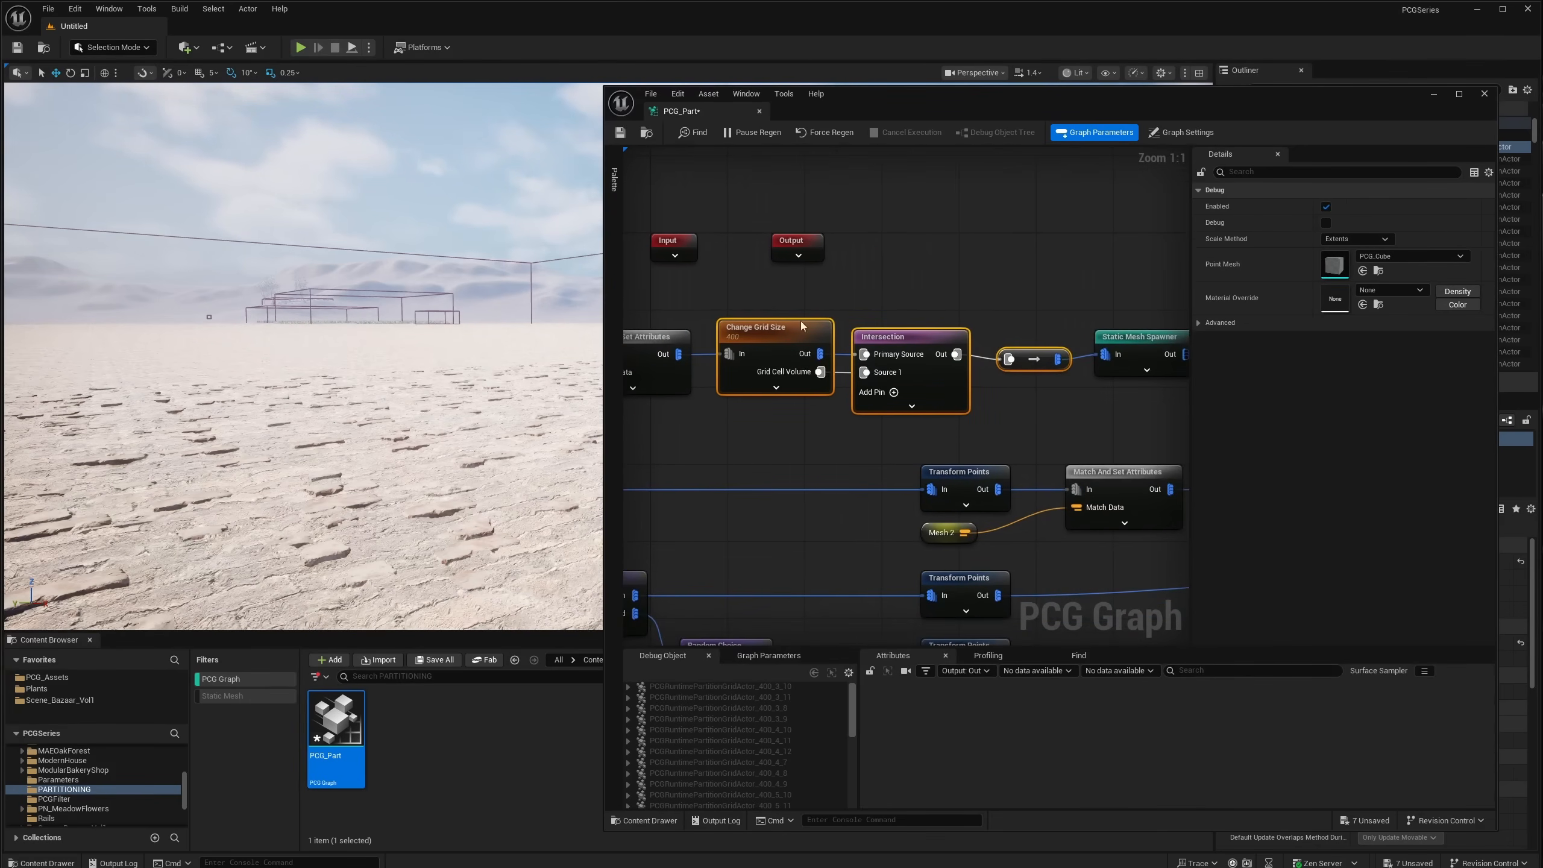
click(894, 334)
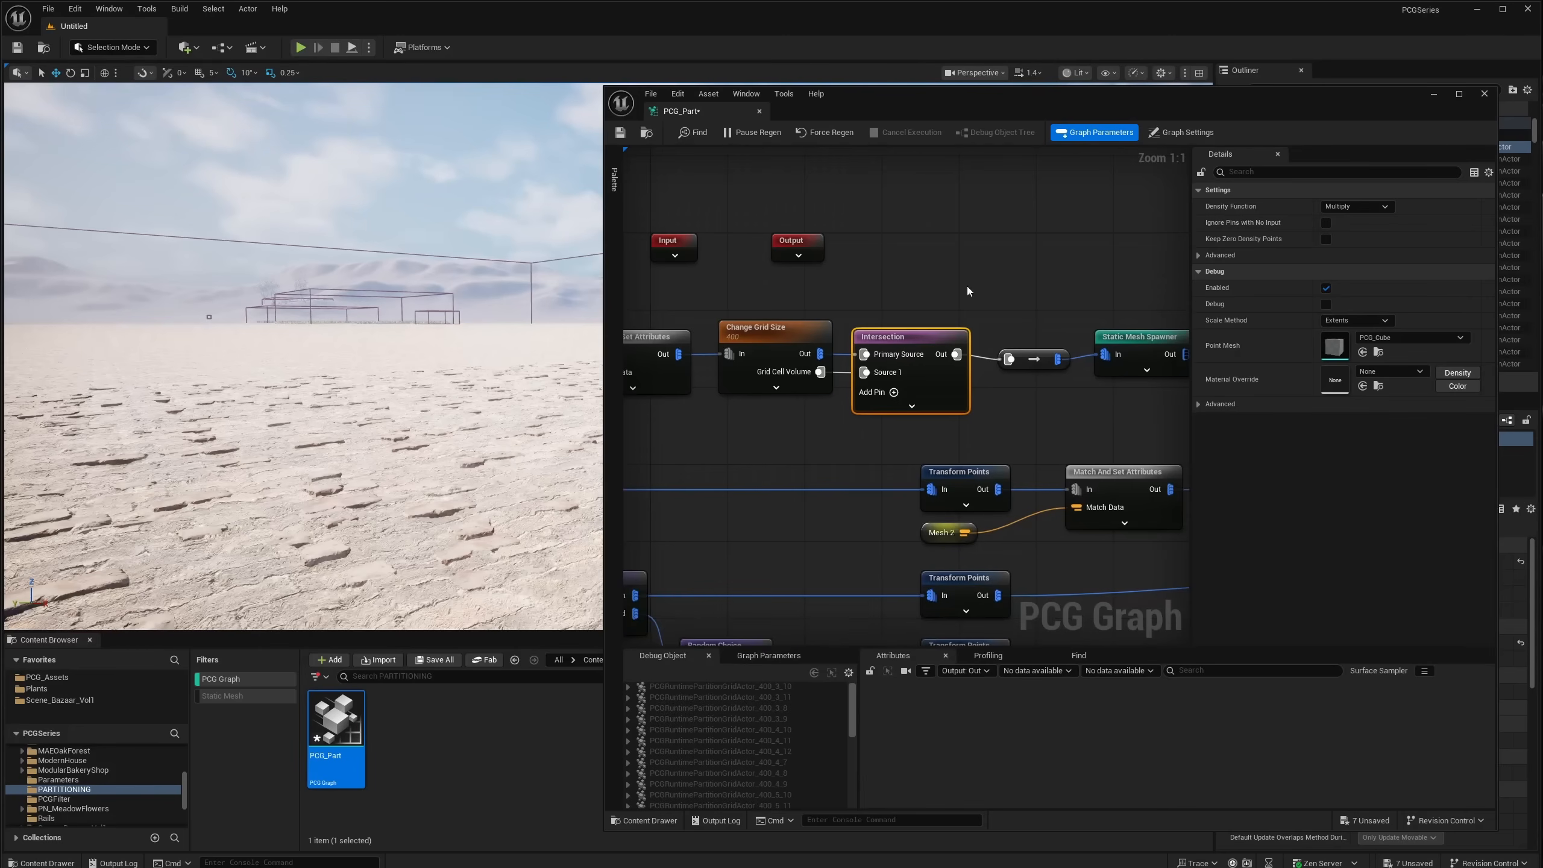
right_drag(1004, 278, 1046, 283)
right_drag(751, 302, 800, 296)
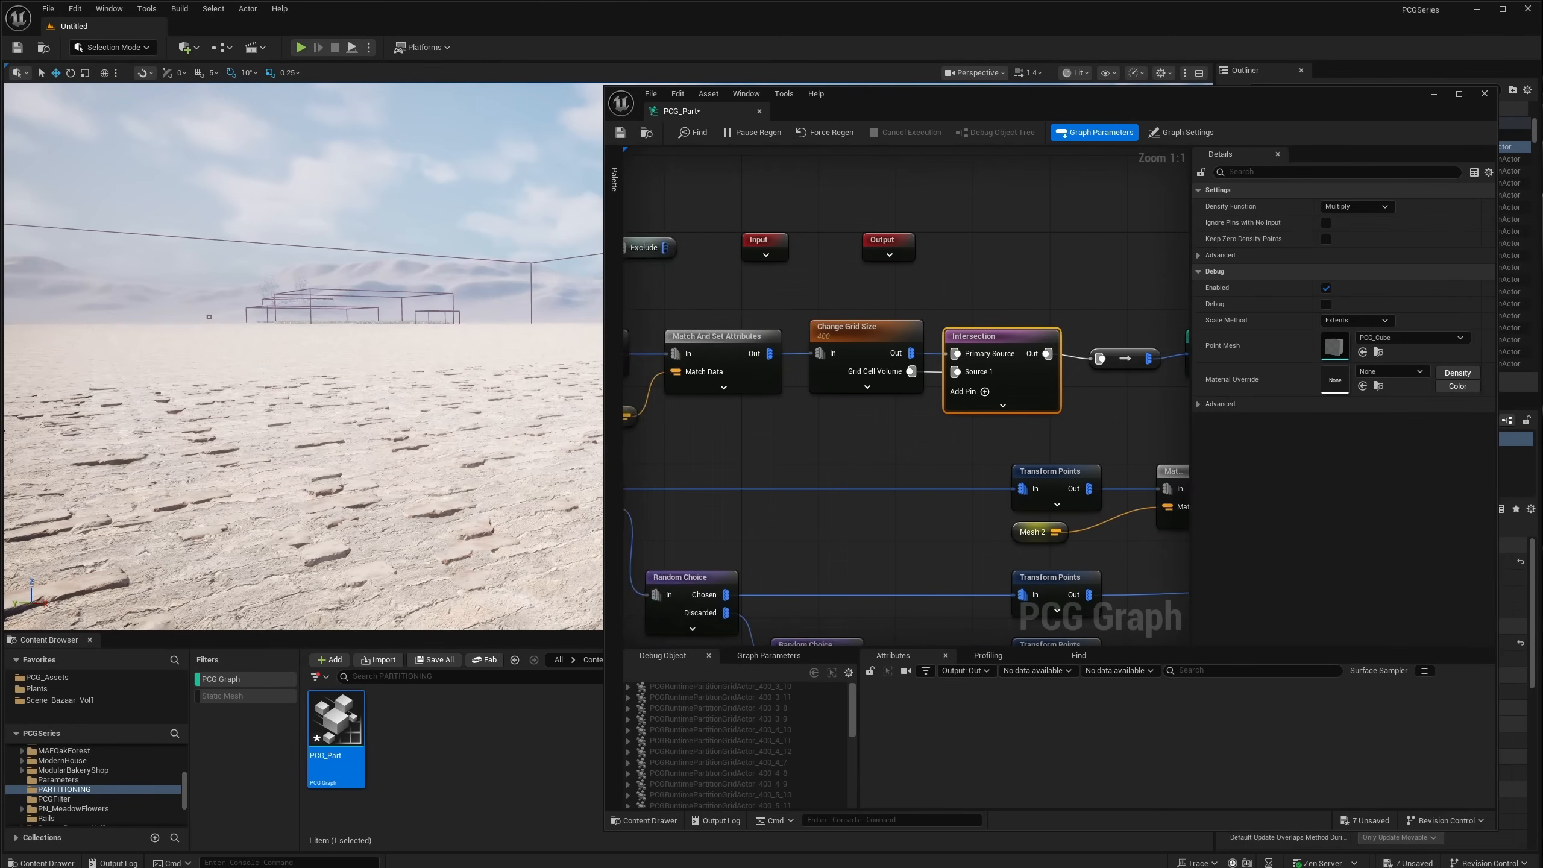
Step: Level the enabled Static Mesh Spawner with the Intersection chain feeding it
right_drag(1167, 336, 1005, 334)
click(1068, 334)
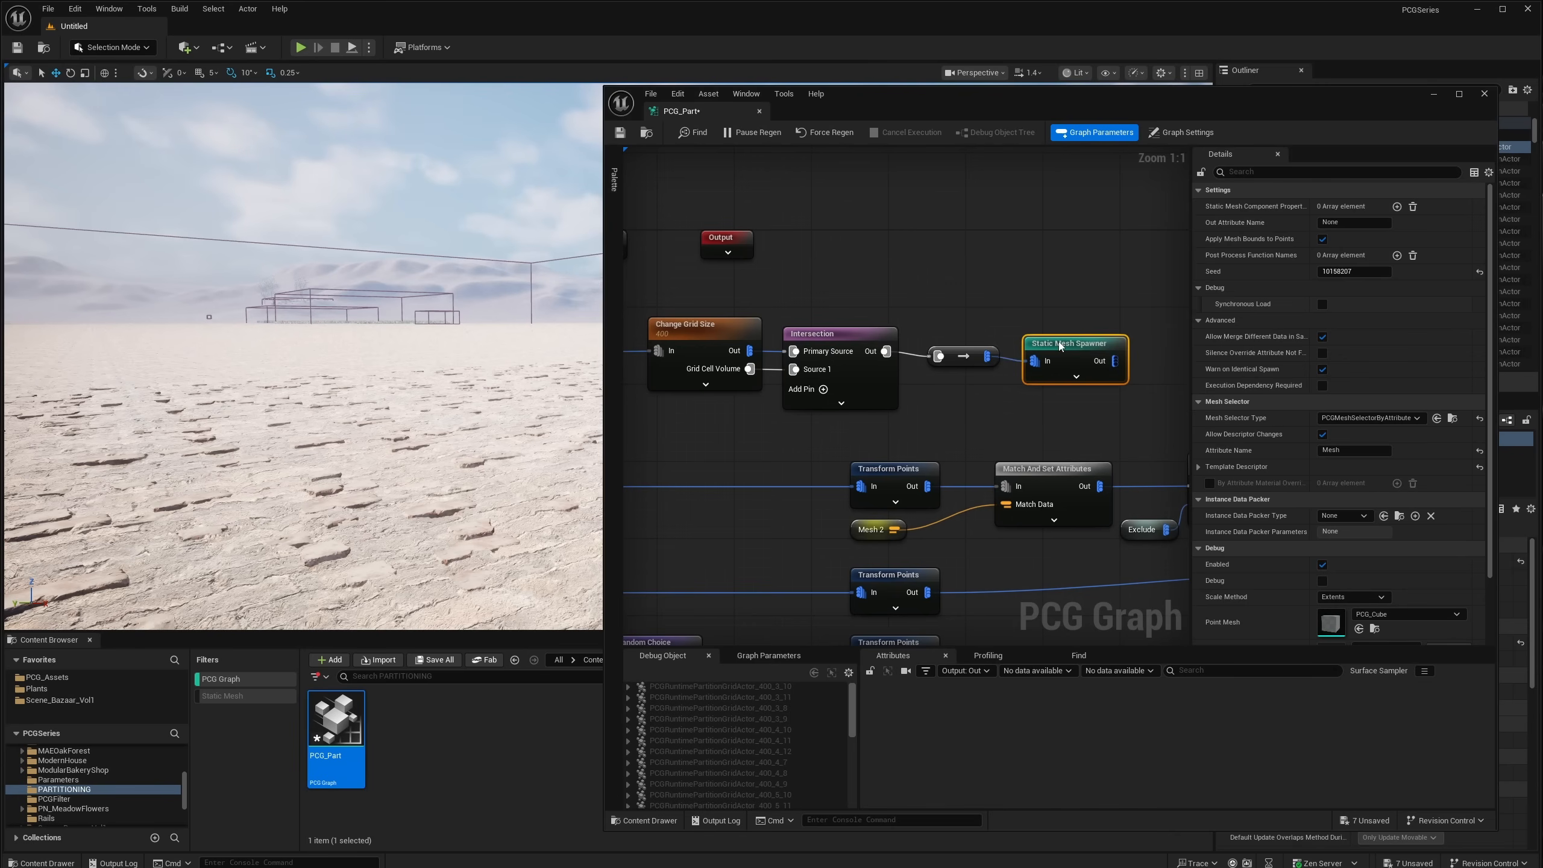
click(839, 340)
drag(1019, 303, 1062, 351)
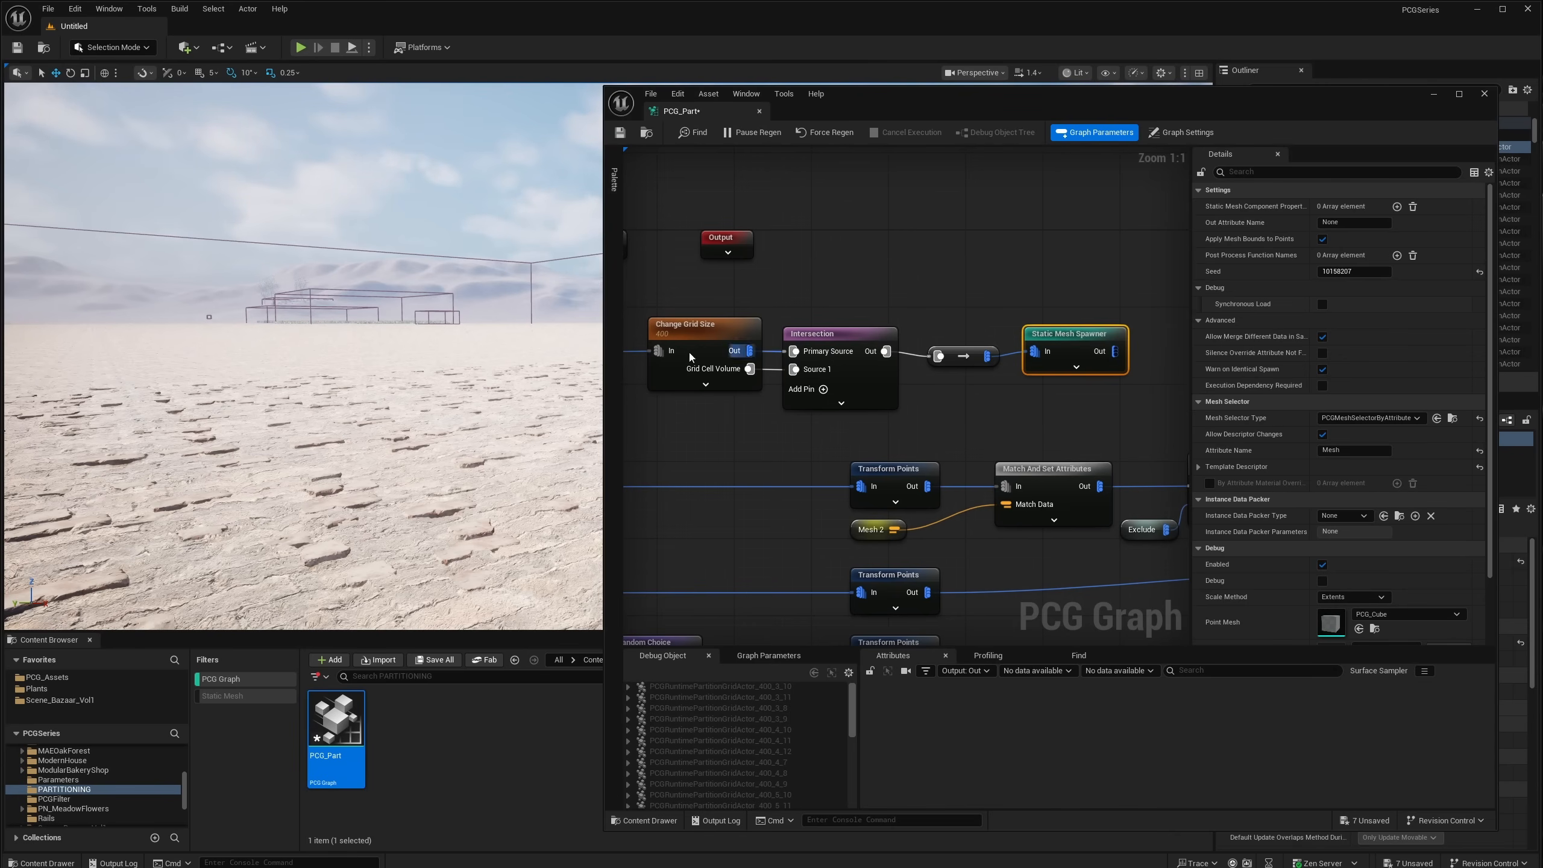
Step: Move the Change Grid Size, Intersection, conversion and Static Mesh Spawner nodes together, farther away from Match And Set Attributes
right_drag(697, 304, 862, 308)
right_drag(670, 325, 575, 317)
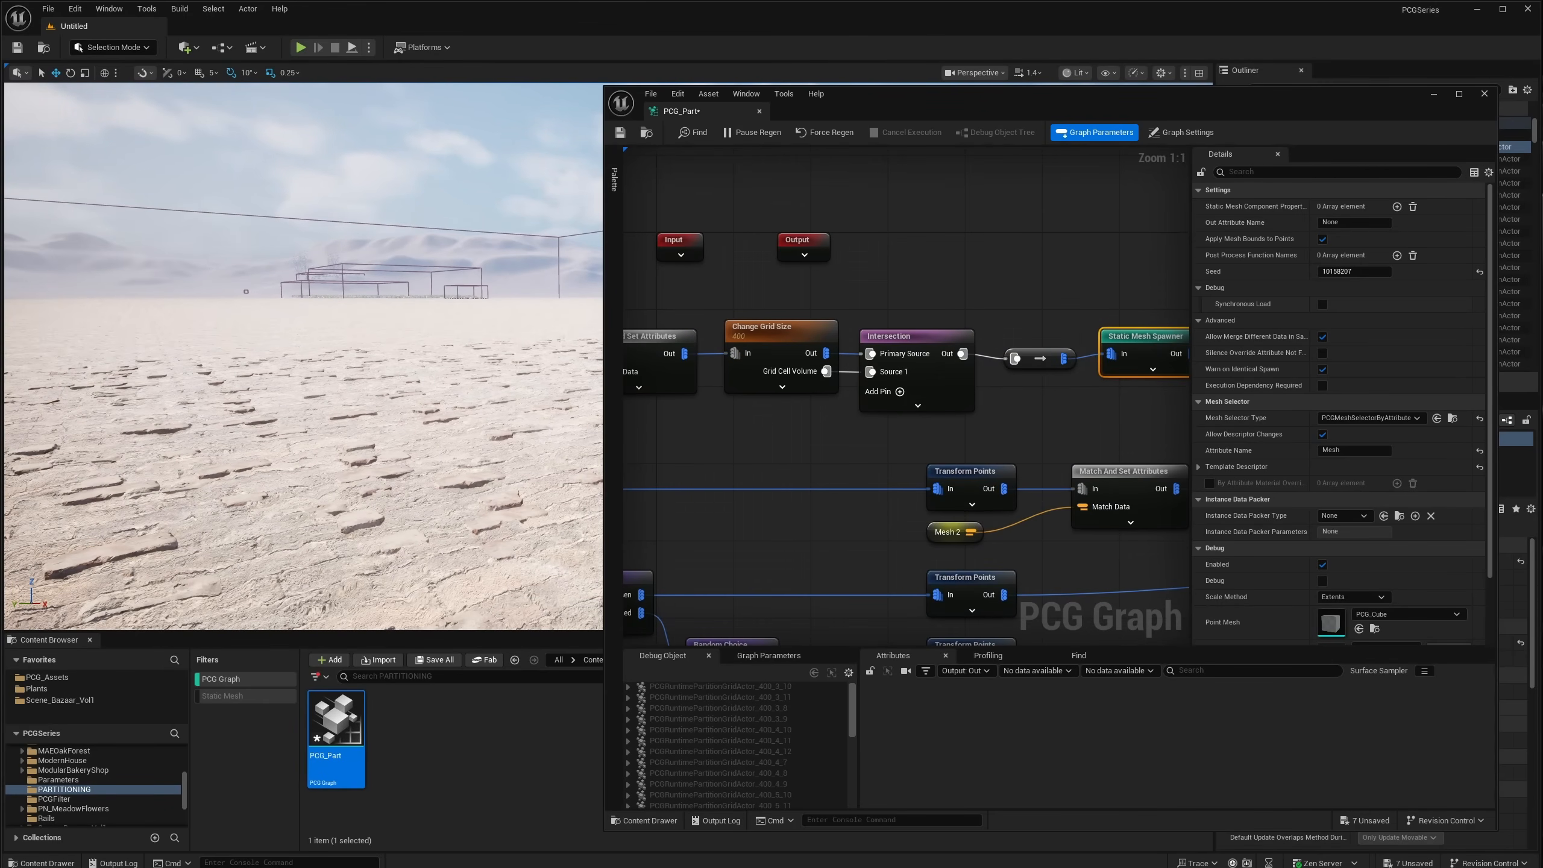
right_drag(751, 411, 726, 419)
right_drag(696, 320, 785, 311)
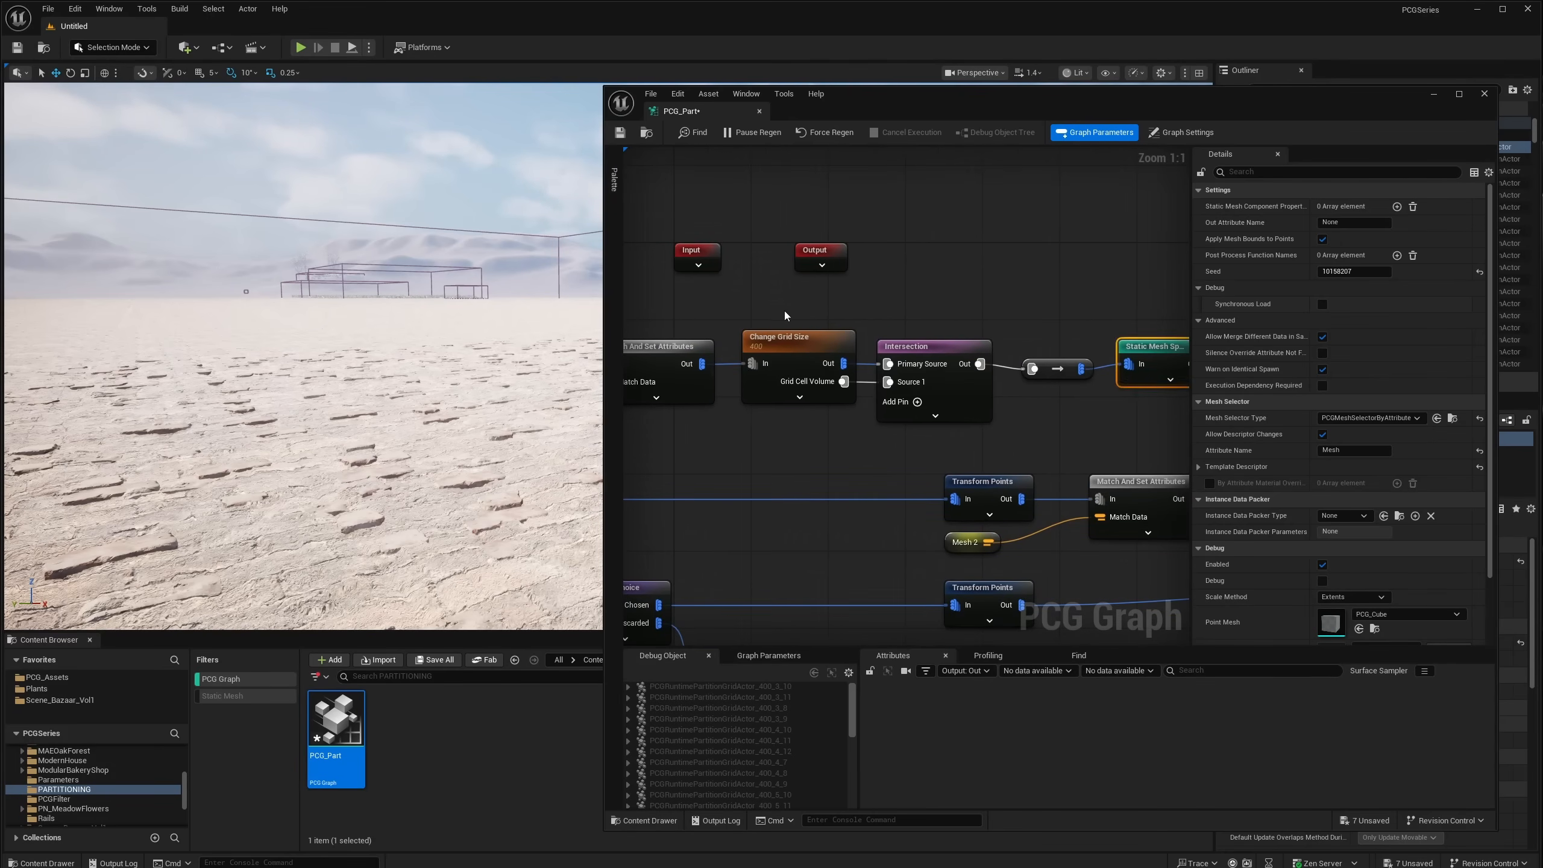
drag(785, 312, 1137, 389)
right_drag(855, 331, 763, 320)
drag(732, 323, 866, 342)
mouse_move(1056, 332)
right_down()
mouse_move(892, 326)
mouse_move(1073, 332)
right_up()
mouse_move(693, 312)
right_down()
mouse_move(758, 313)
mouse_move(707, 306)
right_up()
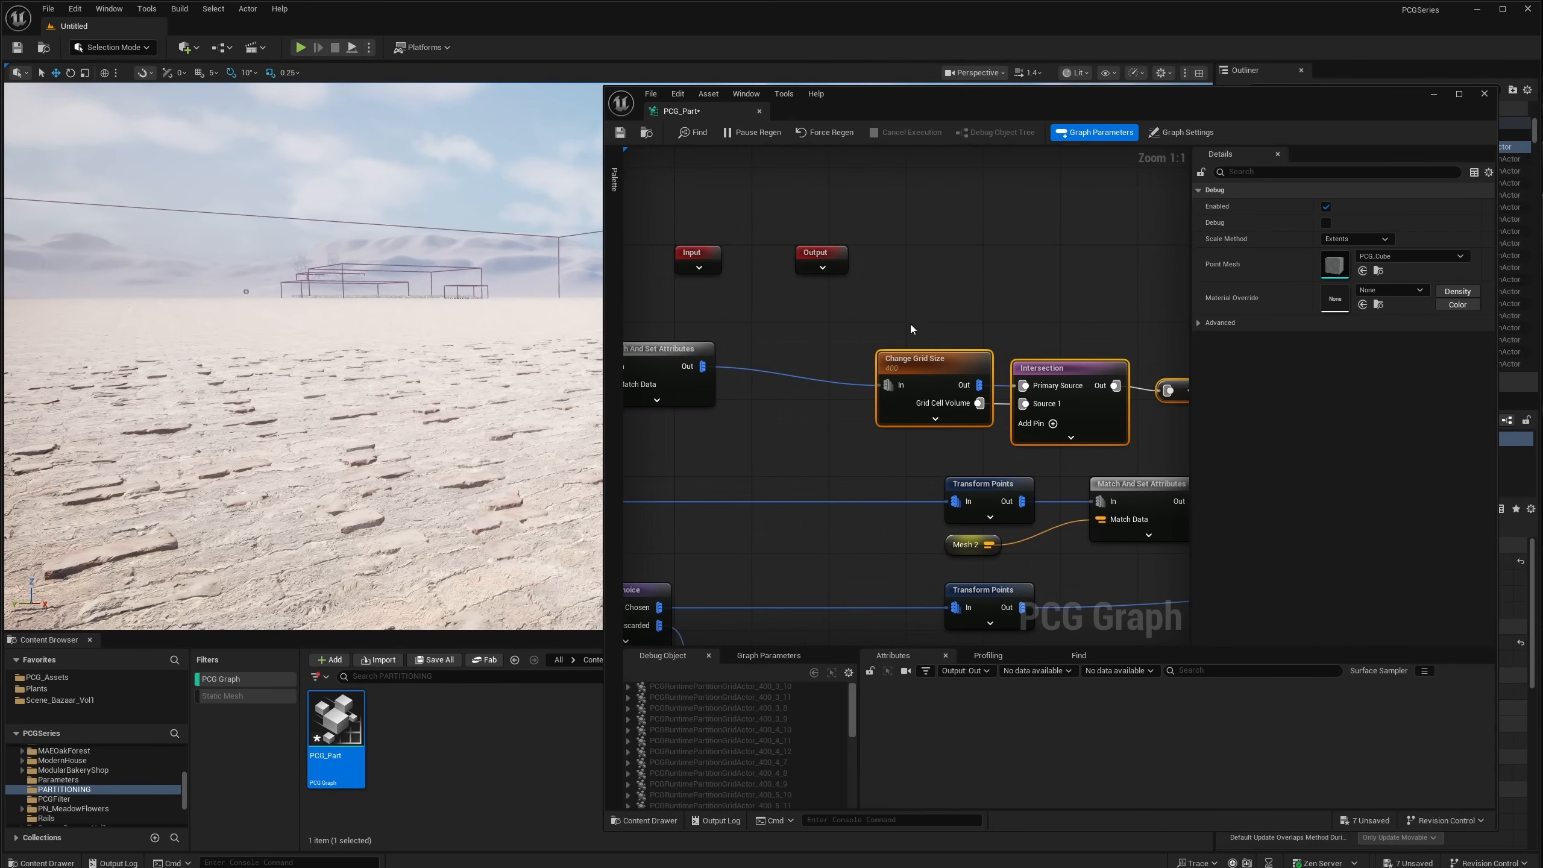
Step: Inspect the Change Grid Size node and compare the execution grid sizes of the nodes before and after it
click(931, 389)
key(a)
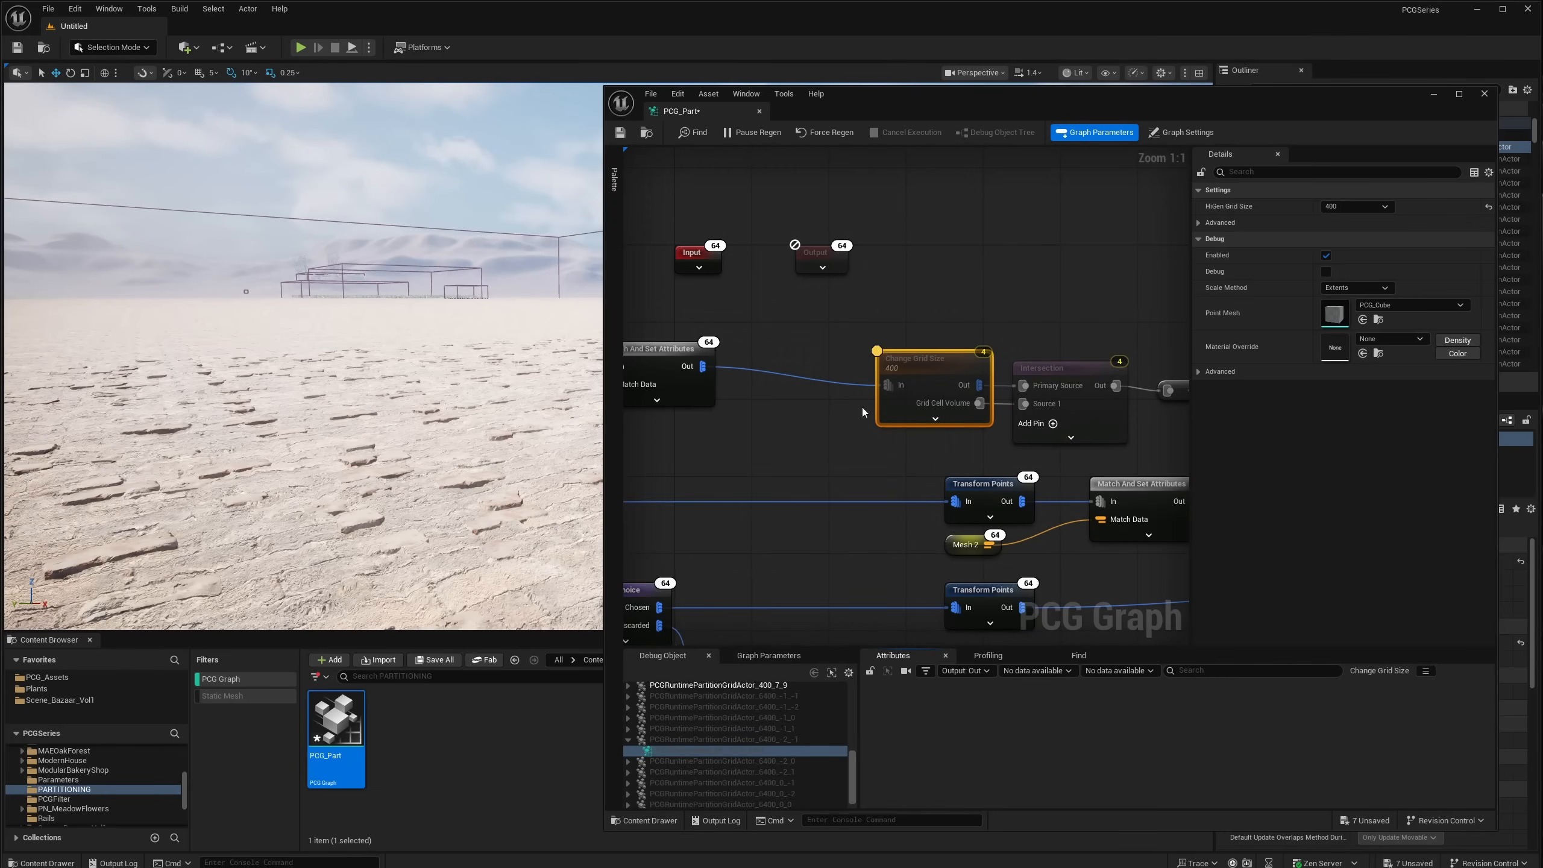
right_drag(961, 362, 766, 355)
right_drag(633, 392, 821, 377)
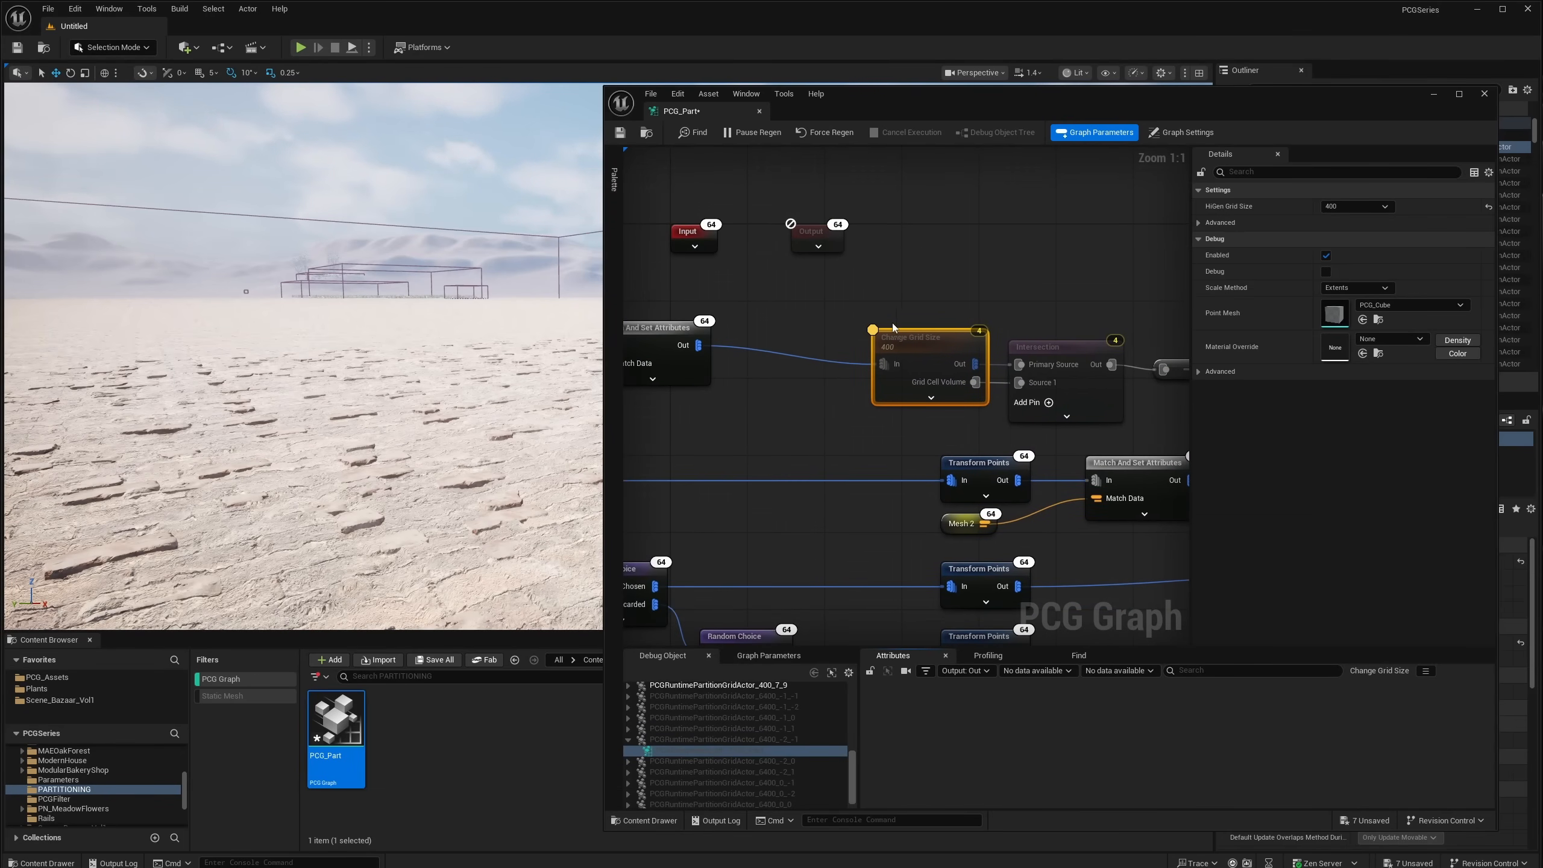
right_drag(810, 321, 982, 299)
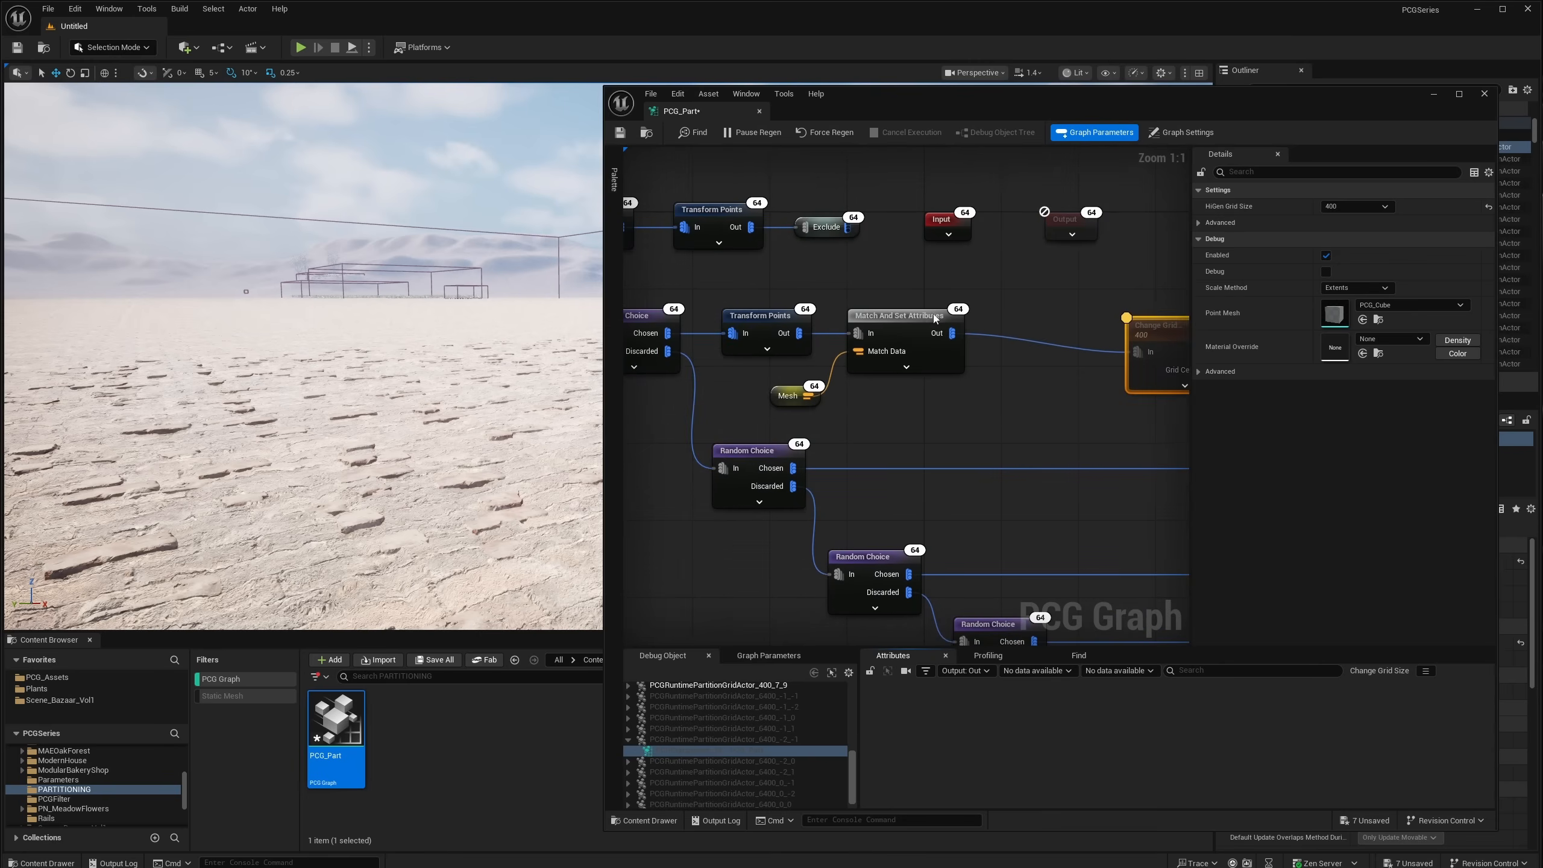
right_drag(678, 322, 817, 325)
right_drag(1029, 331, 867, 329)
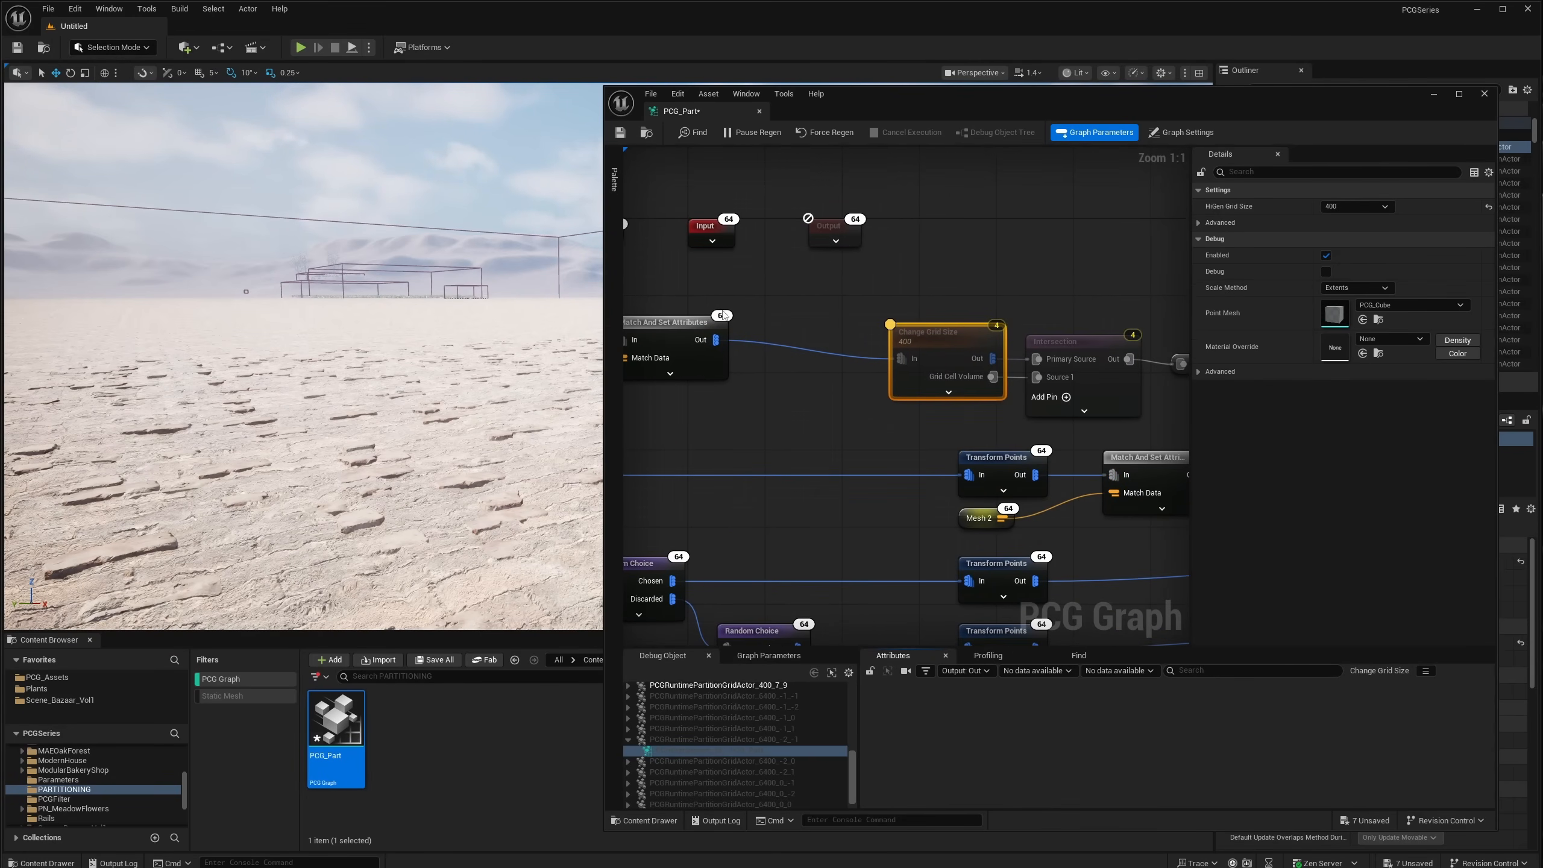
right_drag(724, 315, 806, 321)
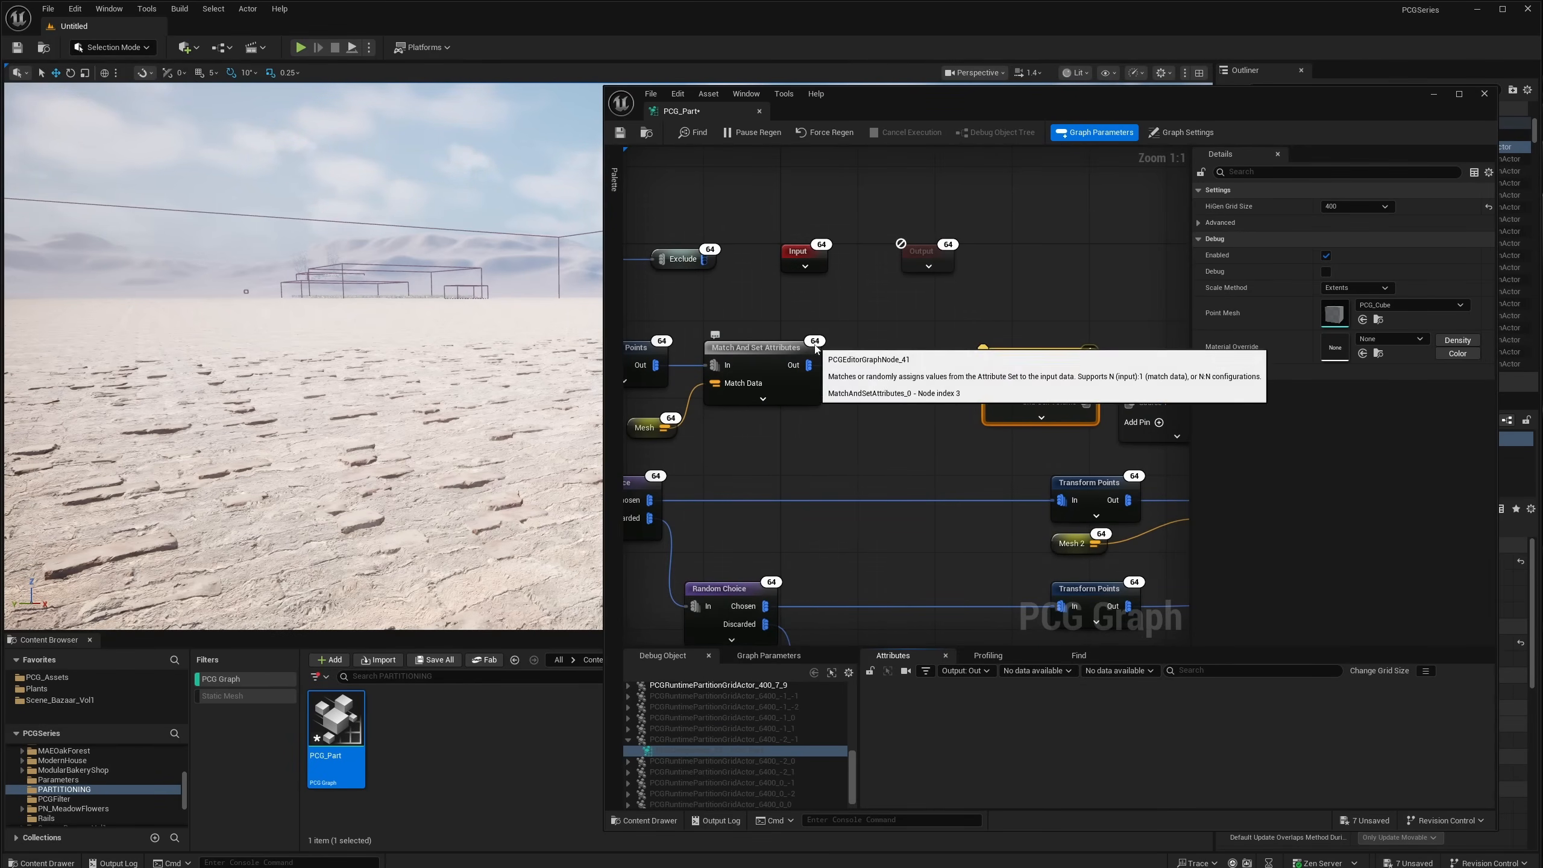
right_drag(925, 406, 749, 408)
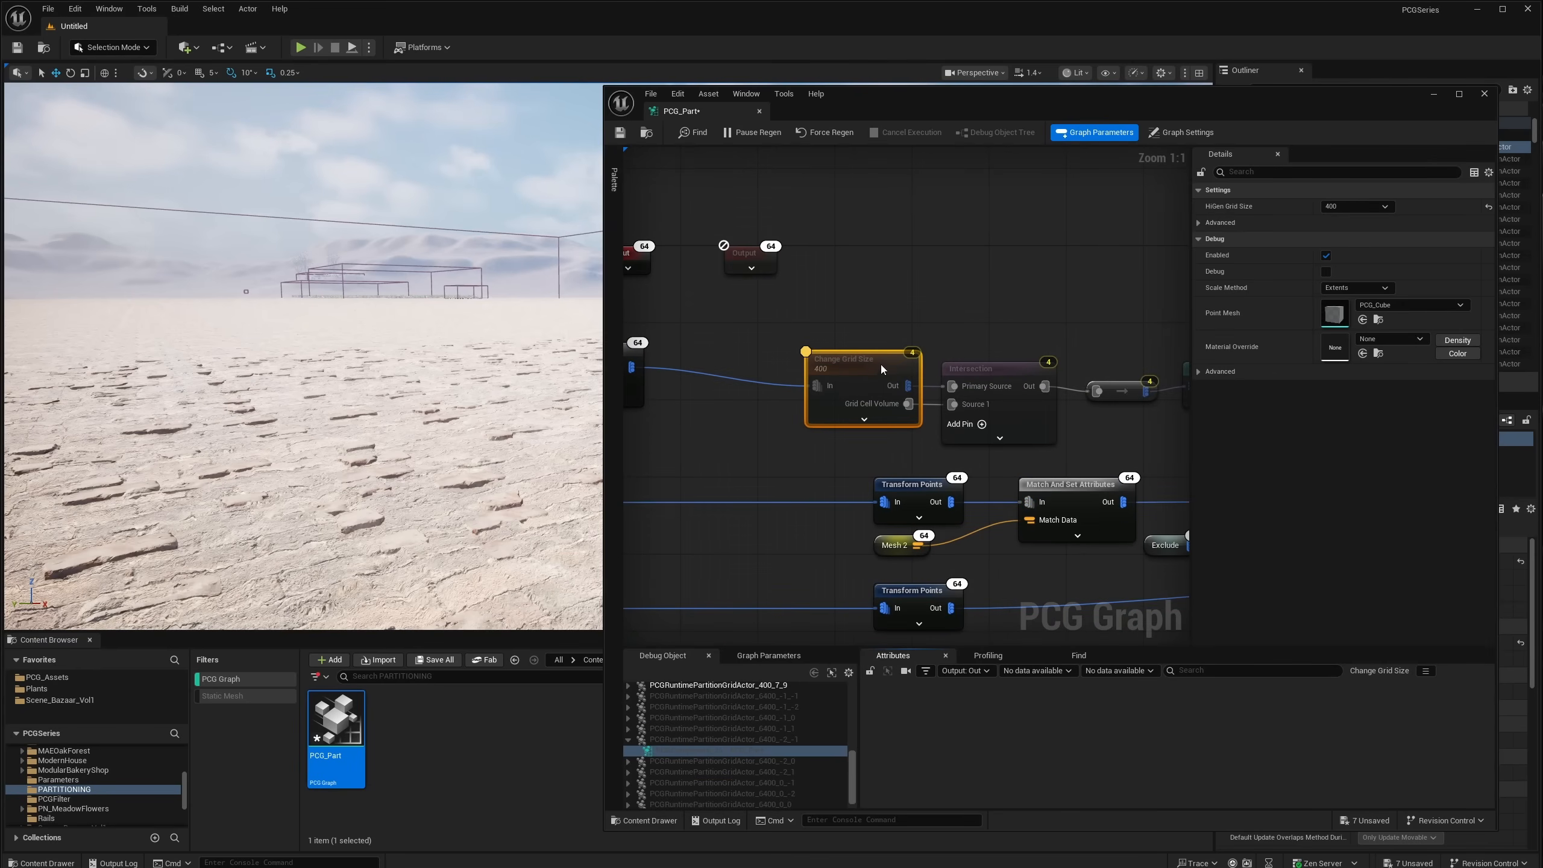
mouse_move(880, 364)
mouse_down()
mouse_move(834, 350)
mouse_move(848, 374)
mouse_move(863, 366)
mouse_up()
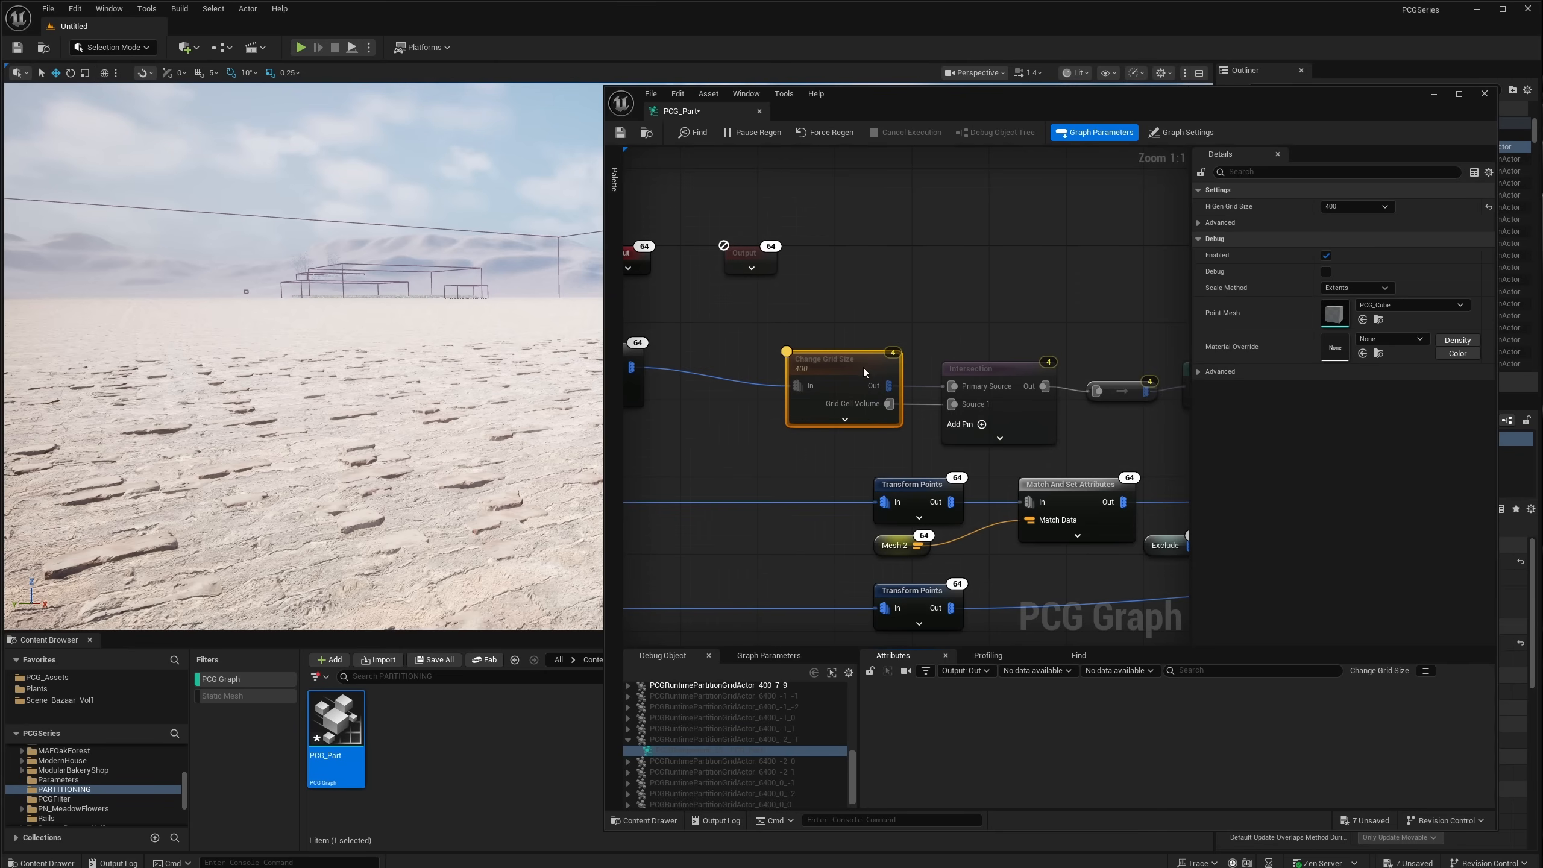
right_drag(841, 320, 903, 317)
Step: Debug the PCG_Part component of PCGRuntimePartitionGridActor_400_4_7 and examine which nodes execute from Change Grid Size through the Static Mesh Spawner
drag(853, 770, 856, 709)
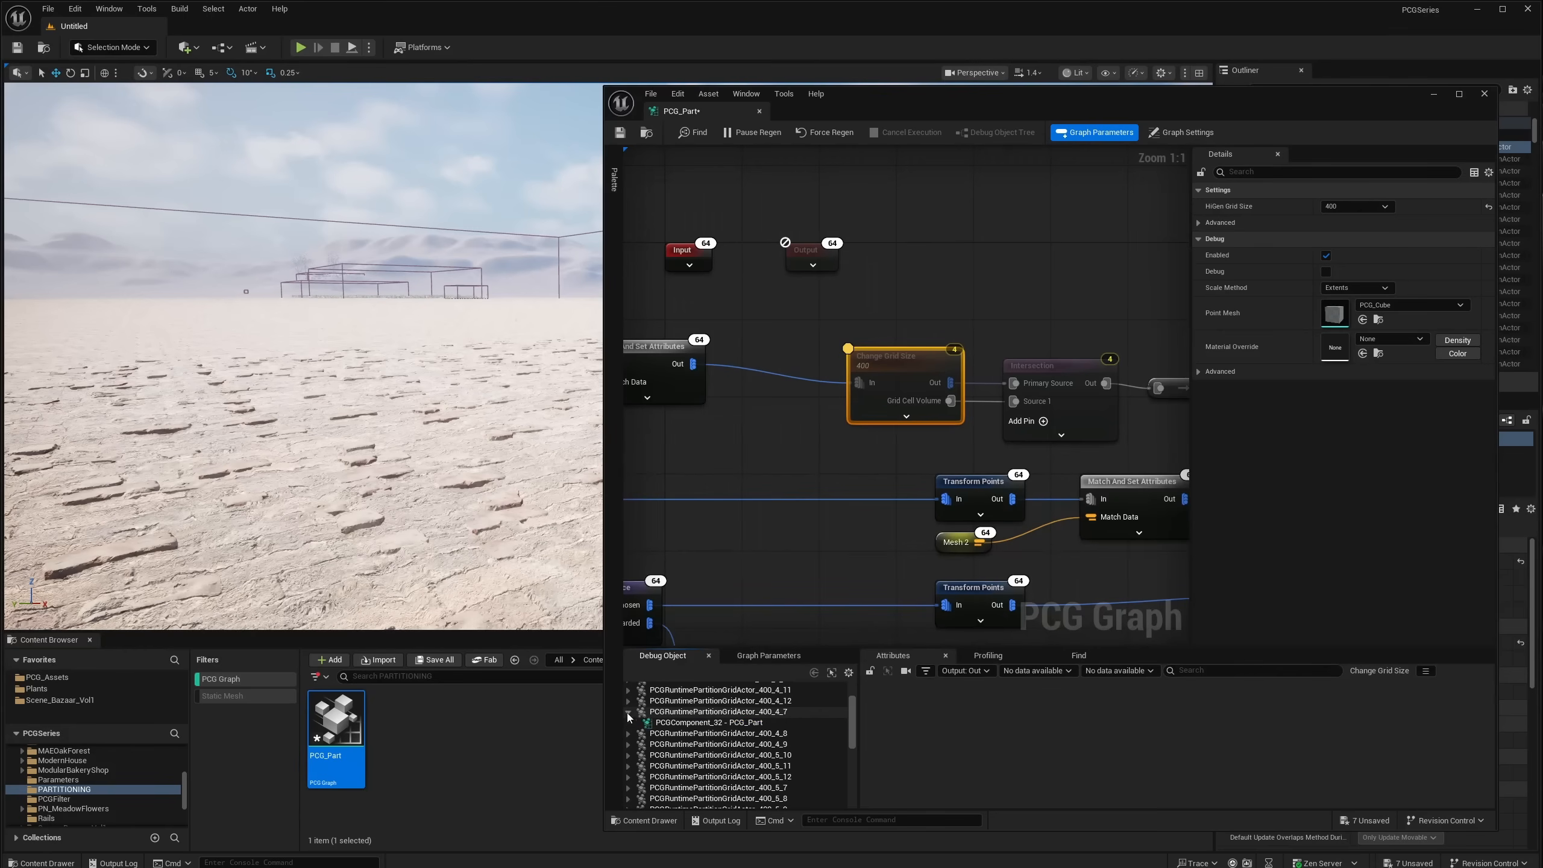
click(699, 723)
right_drag(937, 393, 862, 399)
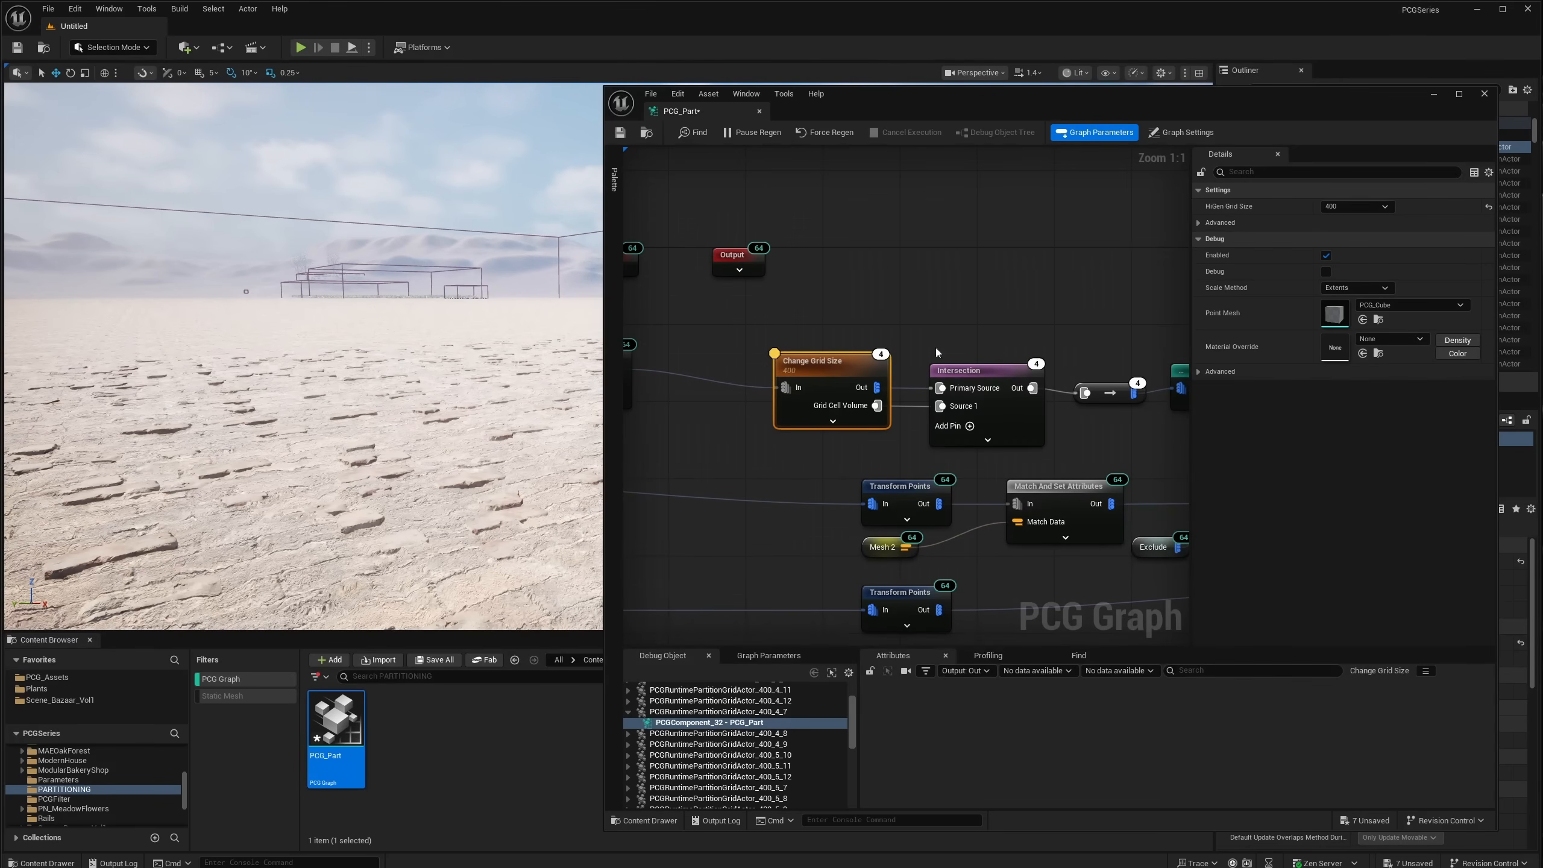
right_drag(1042, 363, 921, 358)
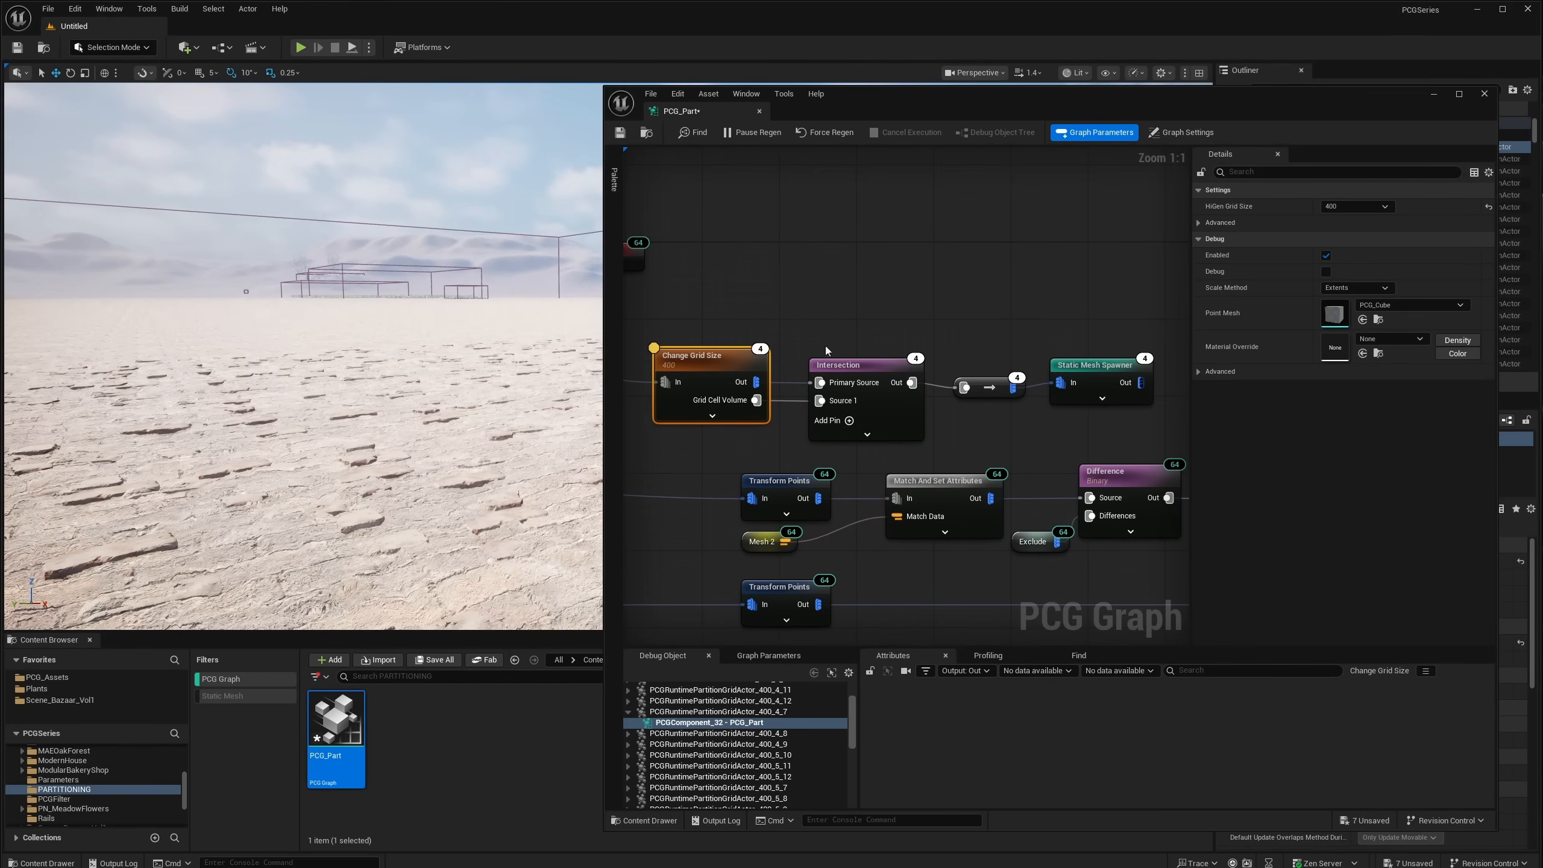
right_drag(660, 365, 853, 357)
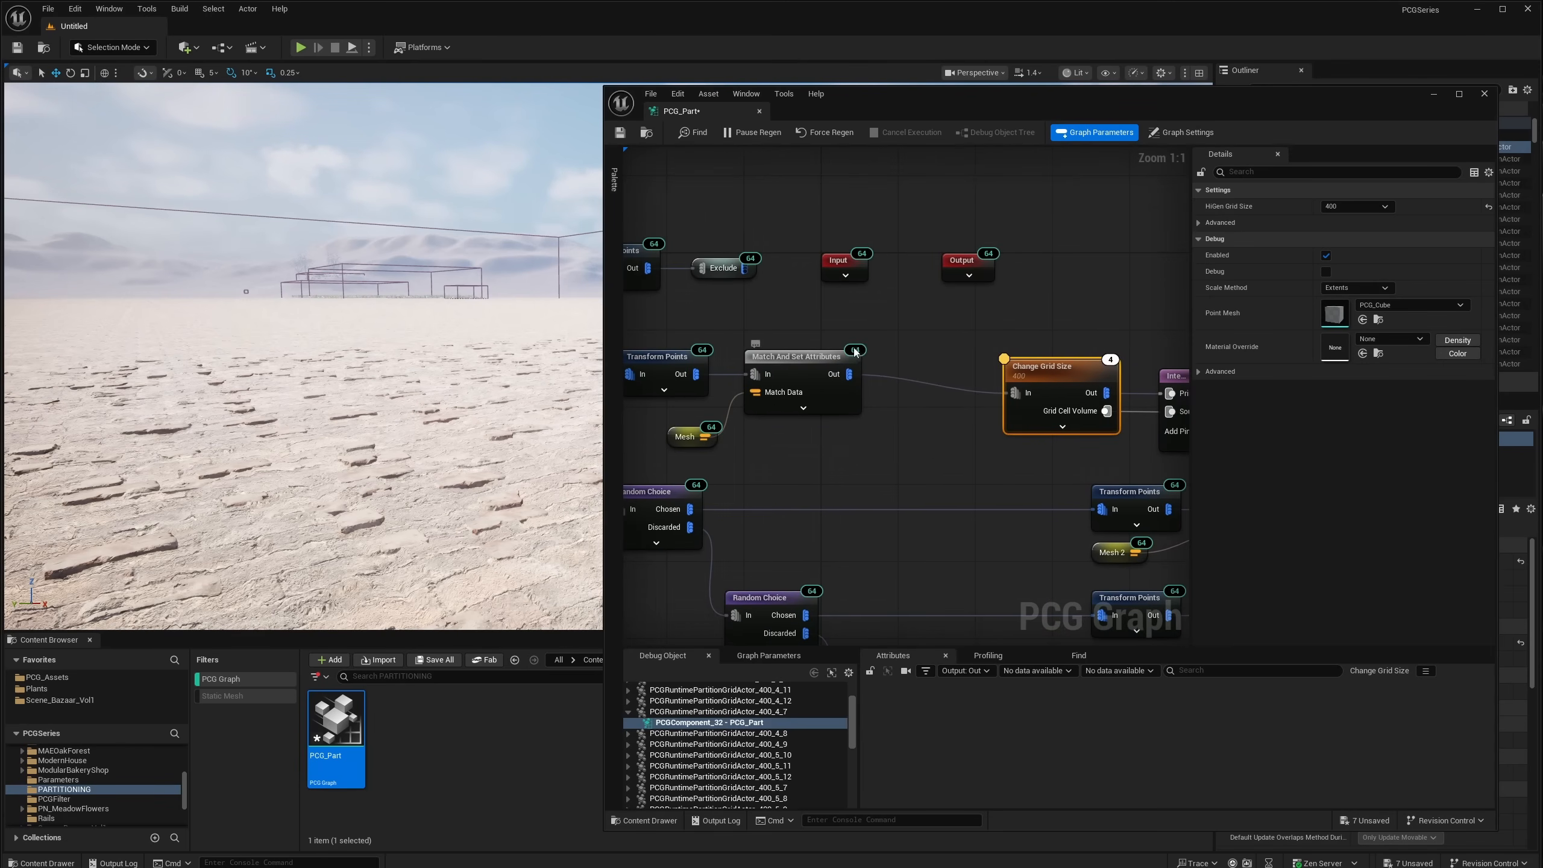
right_drag(885, 350, 751, 376)
click(945, 375)
right_drag(1025, 385, 781, 387)
drag(737, 324, 1097, 443)
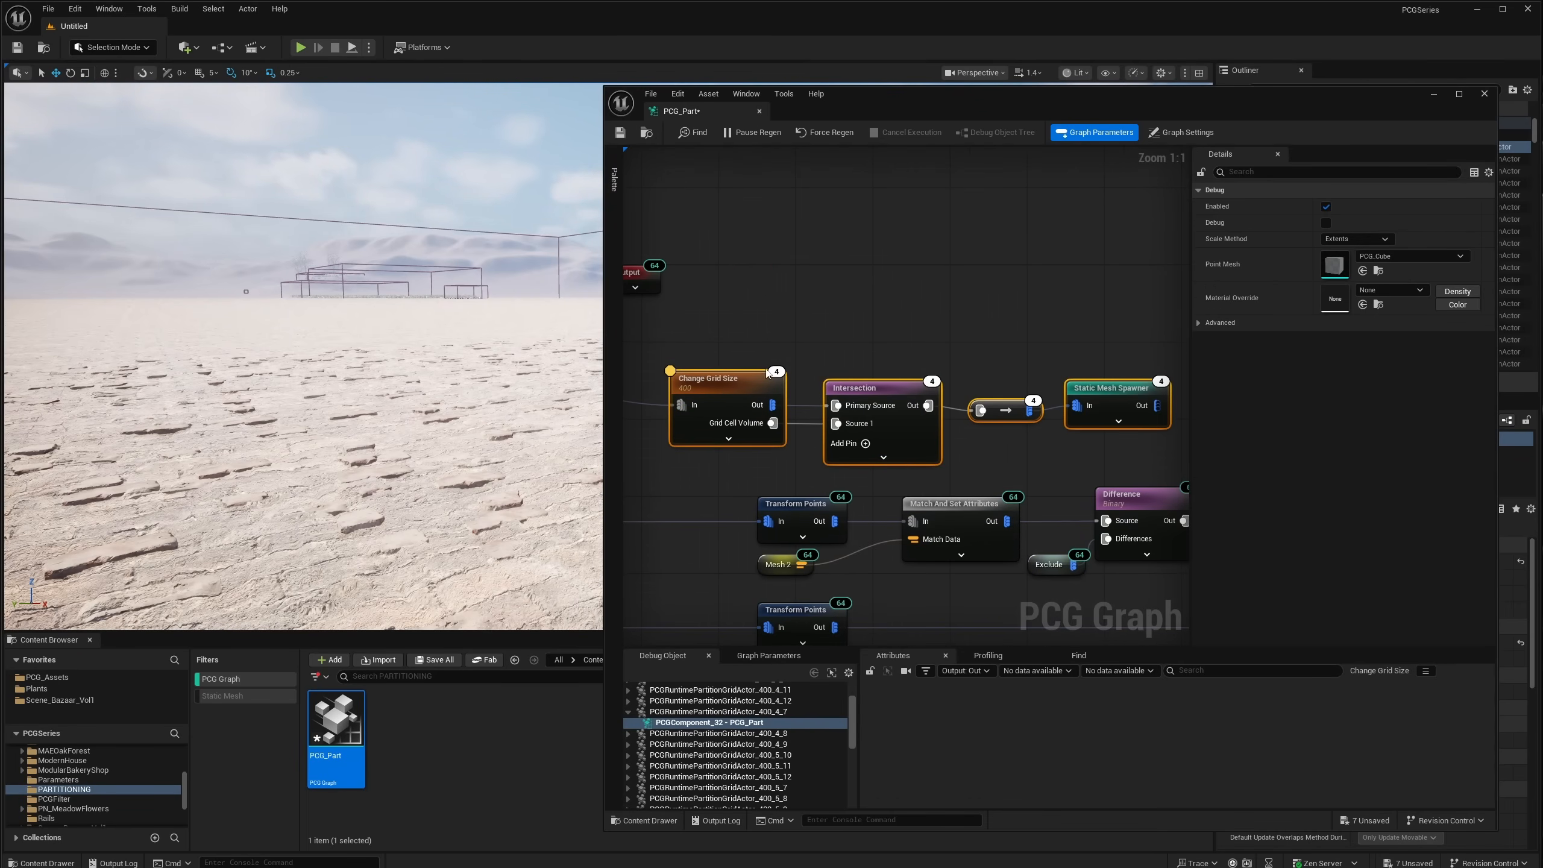
Step: Shift the Change Grid Size, Intersection, conversion and Static Mesh Spawner nodes together, farther above the lower Transform Points row
drag(762, 381, 781, 362)
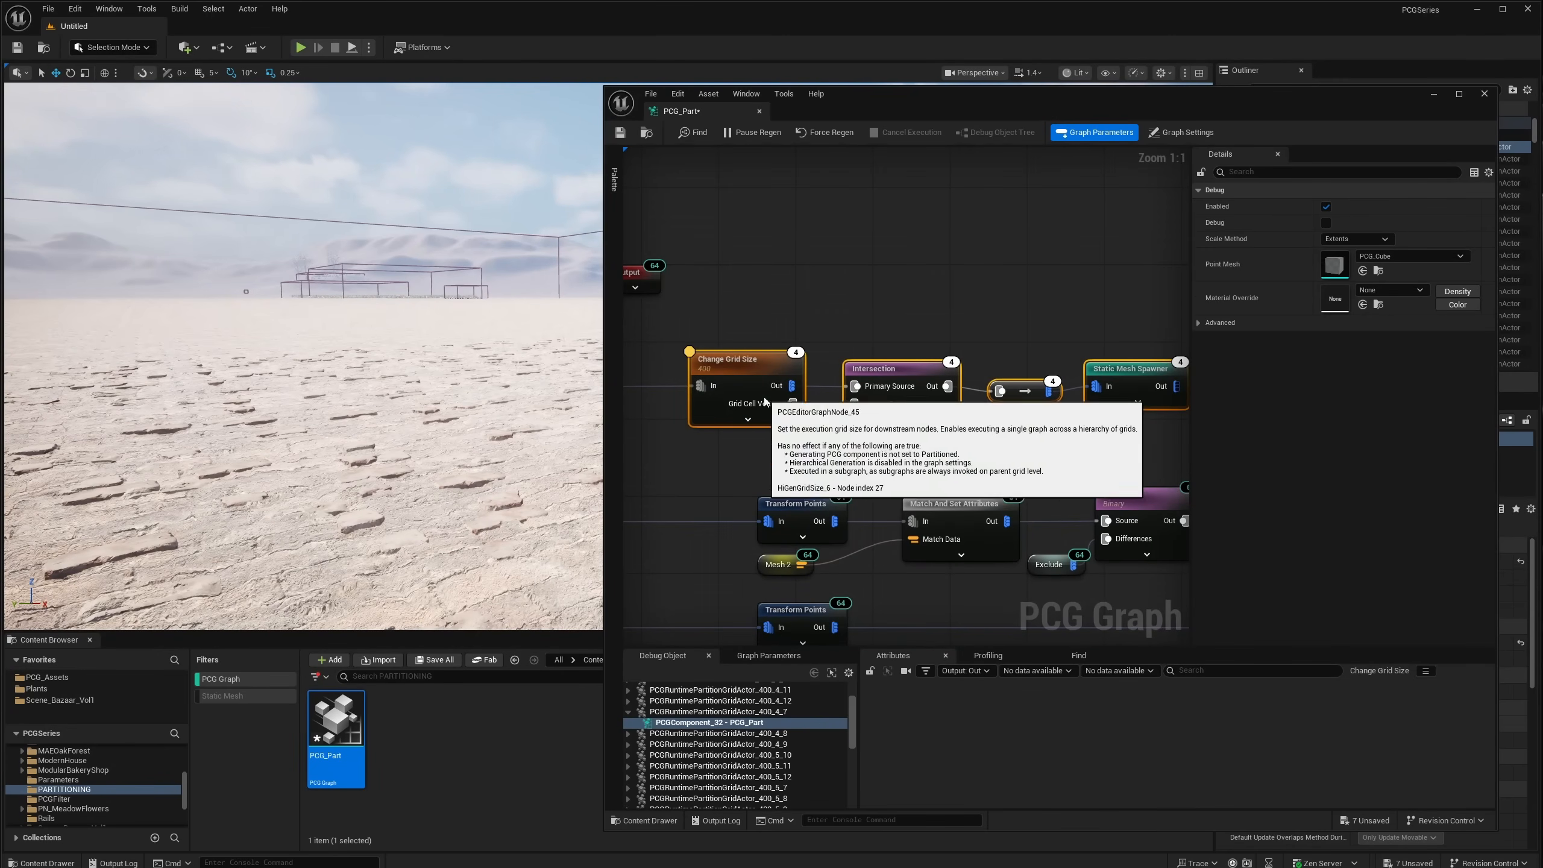
click(779, 323)
drag(779, 323, 1134, 433)
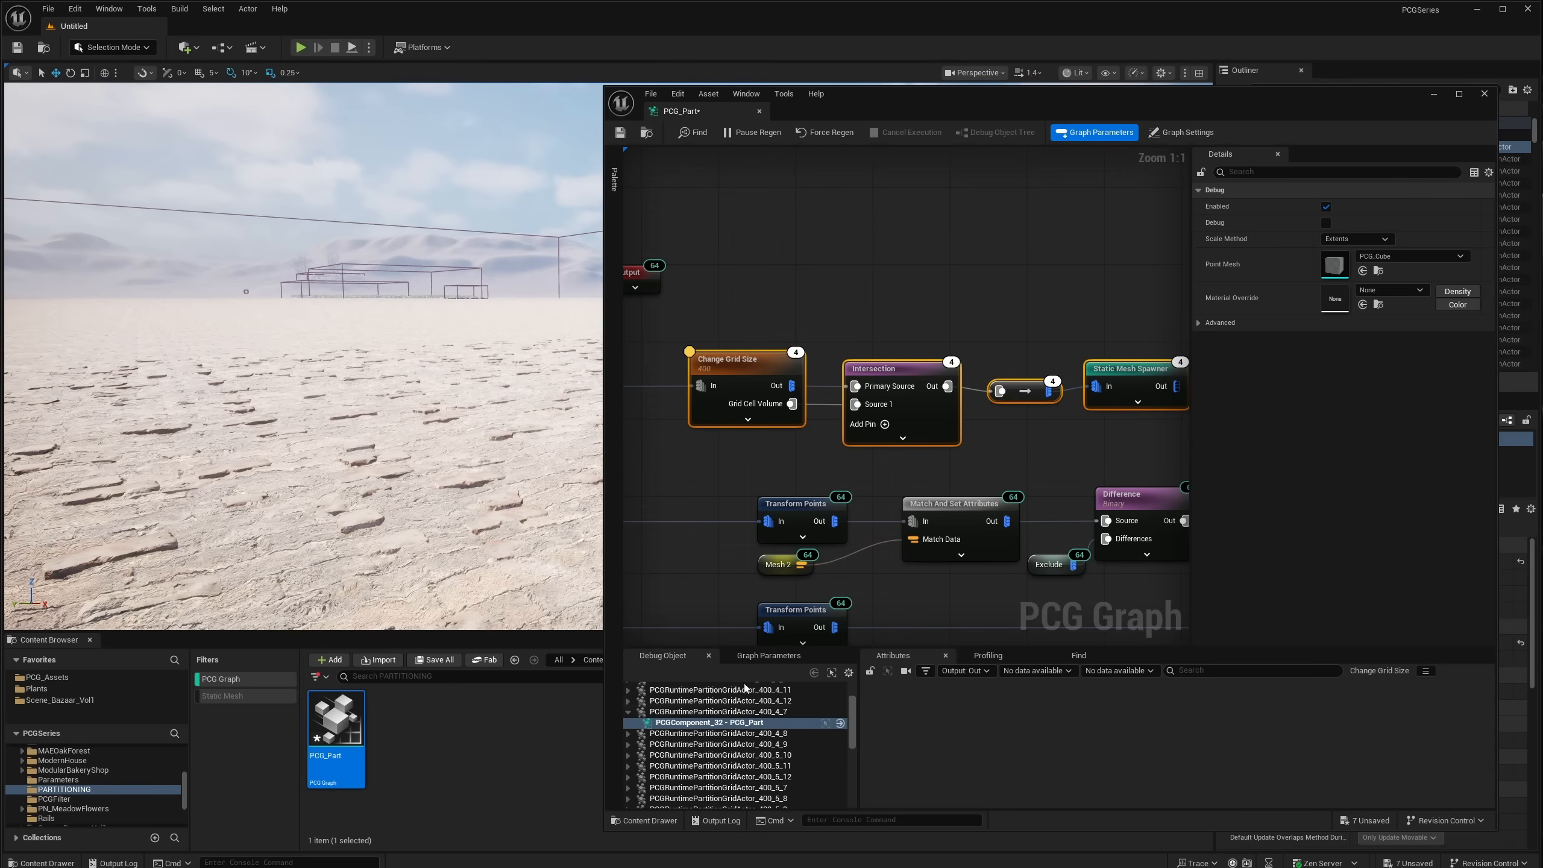
right_drag(829, 316, 953, 338)
right_drag(638, 419, 782, 420)
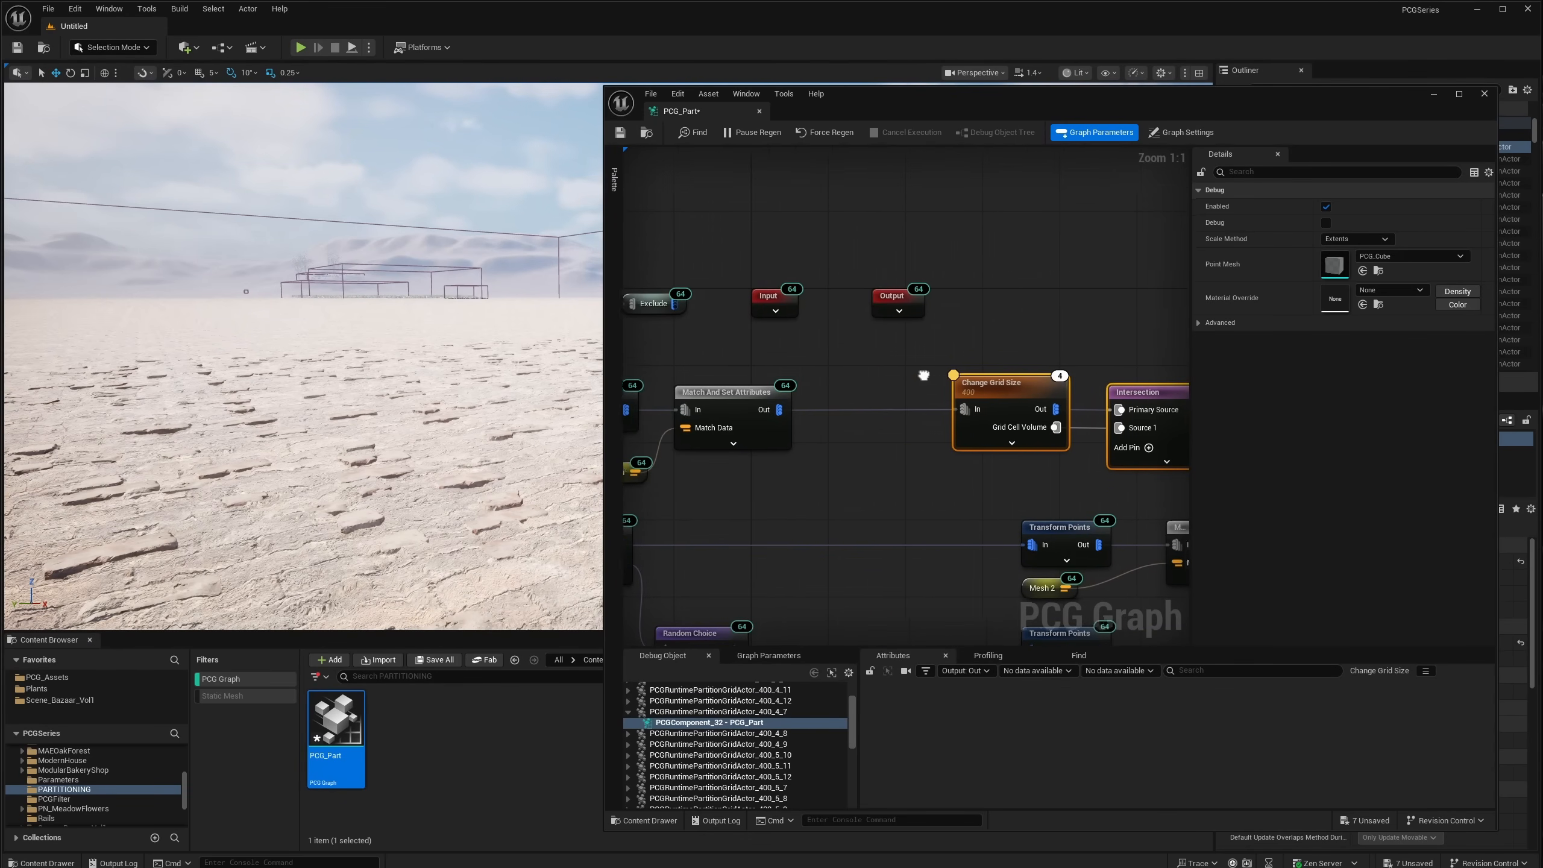
Step: Add a Random Choice node fed by the output of the Match And Set Attributes node before Change Grid Size
right_drag(993, 354, 822, 367)
right_drag(739, 392, 793, 385)
drag(726, 388, 737, 350)
right_drag(894, 353, 796, 402)
drag(669, 414, 719, 445)
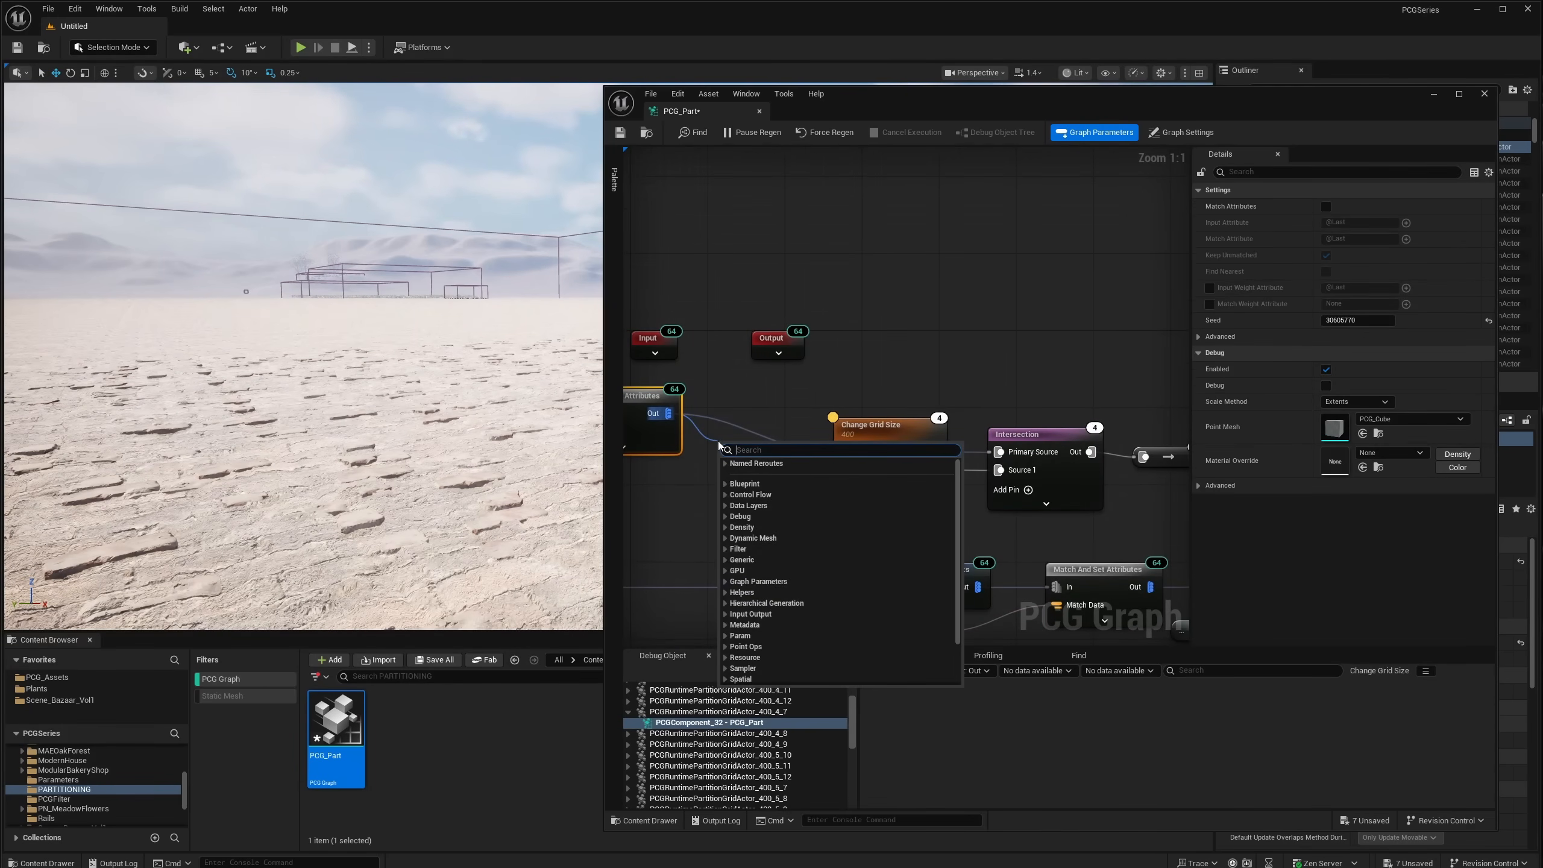
text(random)
key(Return)
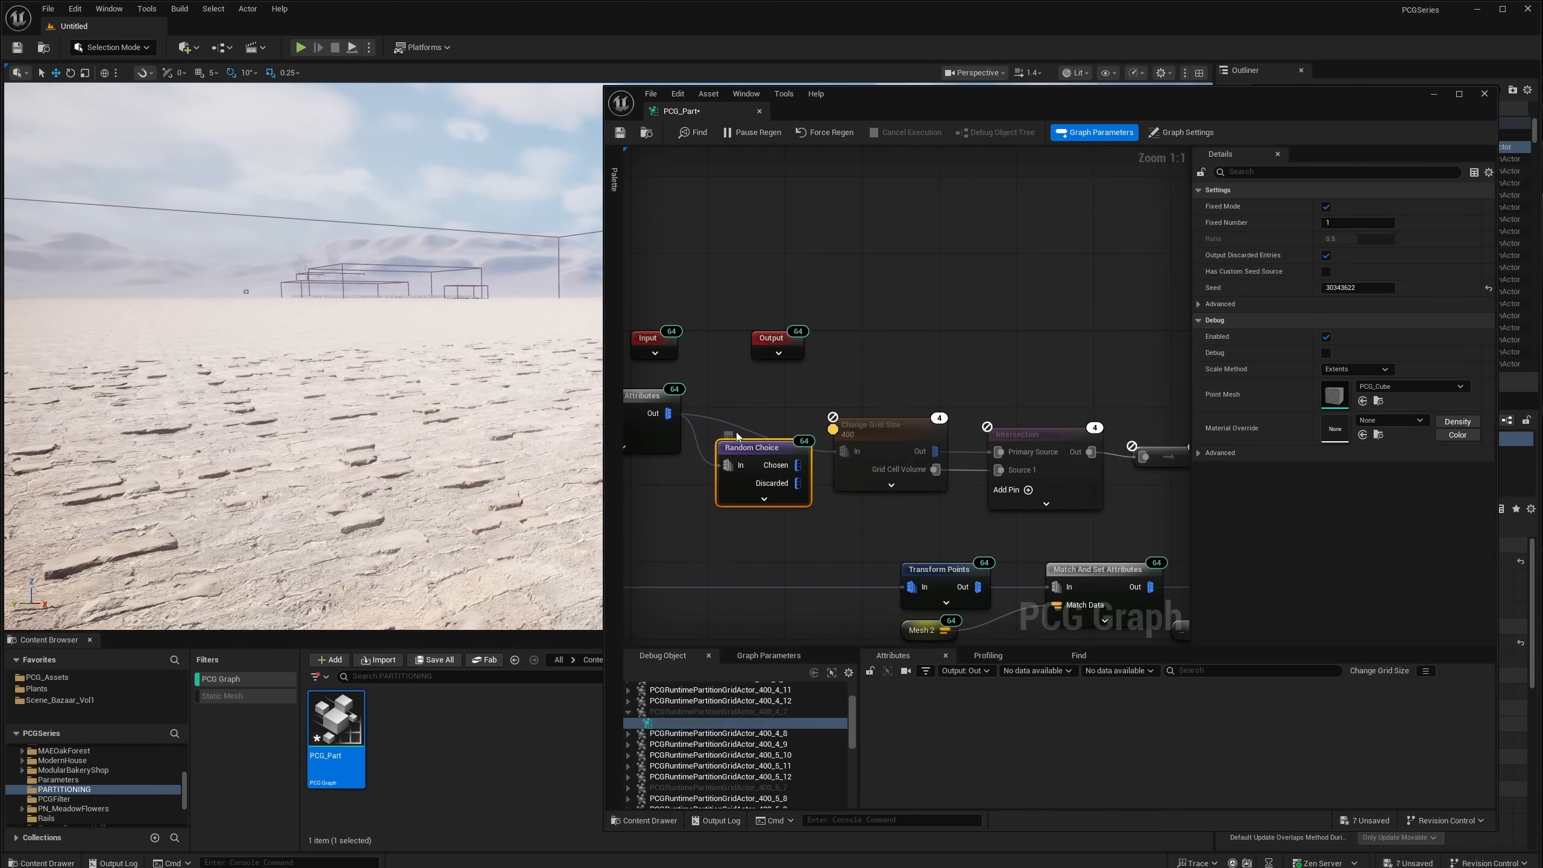
Step: Place Random Choice beside Match And Set Attributes, disable its Fixed Mode and set its Ratio to 0.2
drag(741, 381, 741, 388)
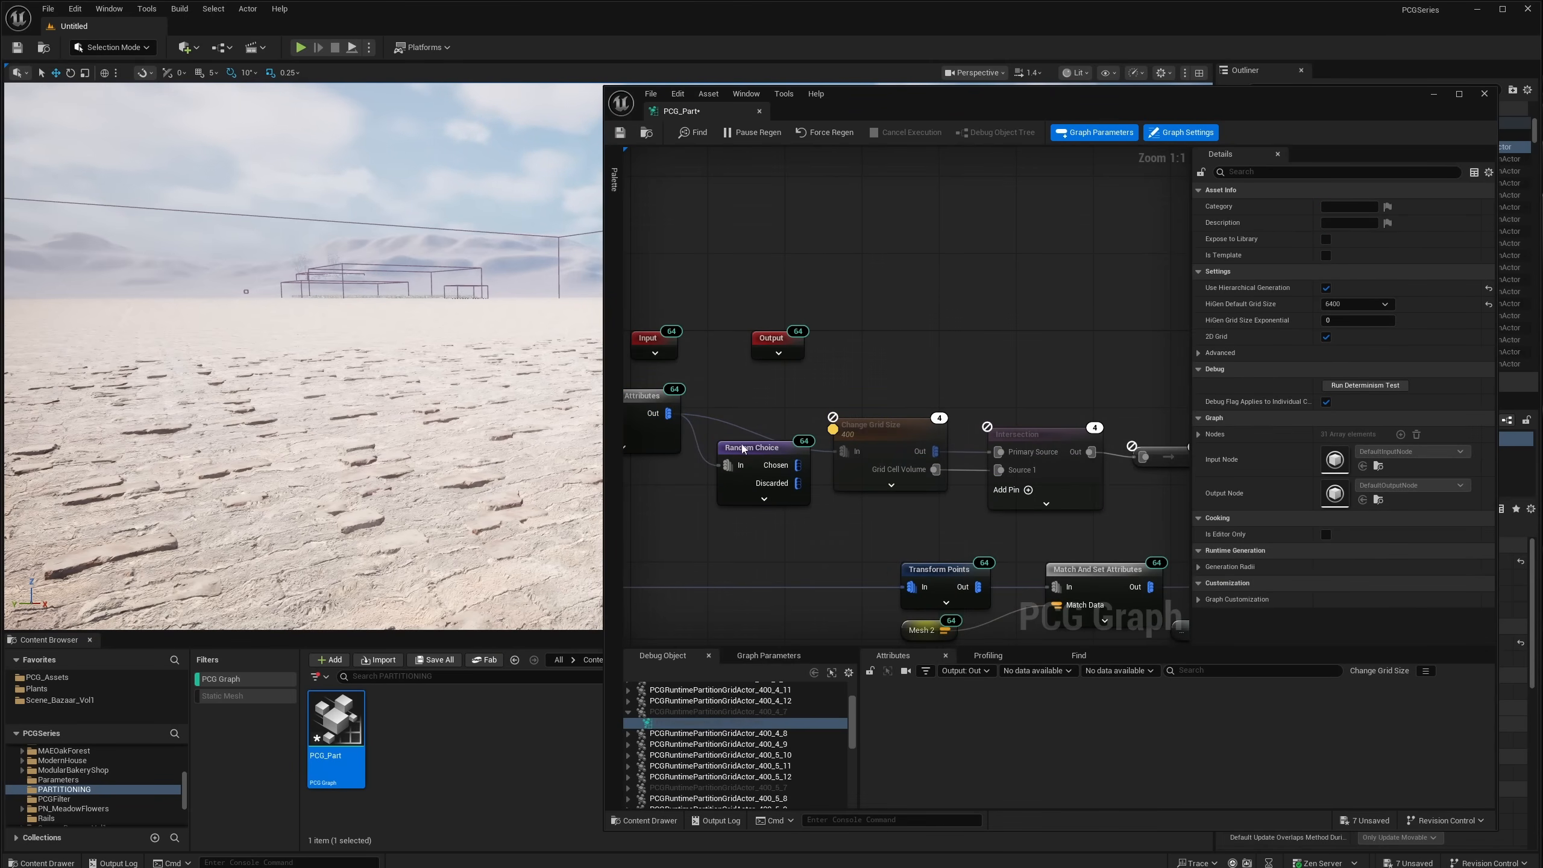
drag(744, 453, 732, 412)
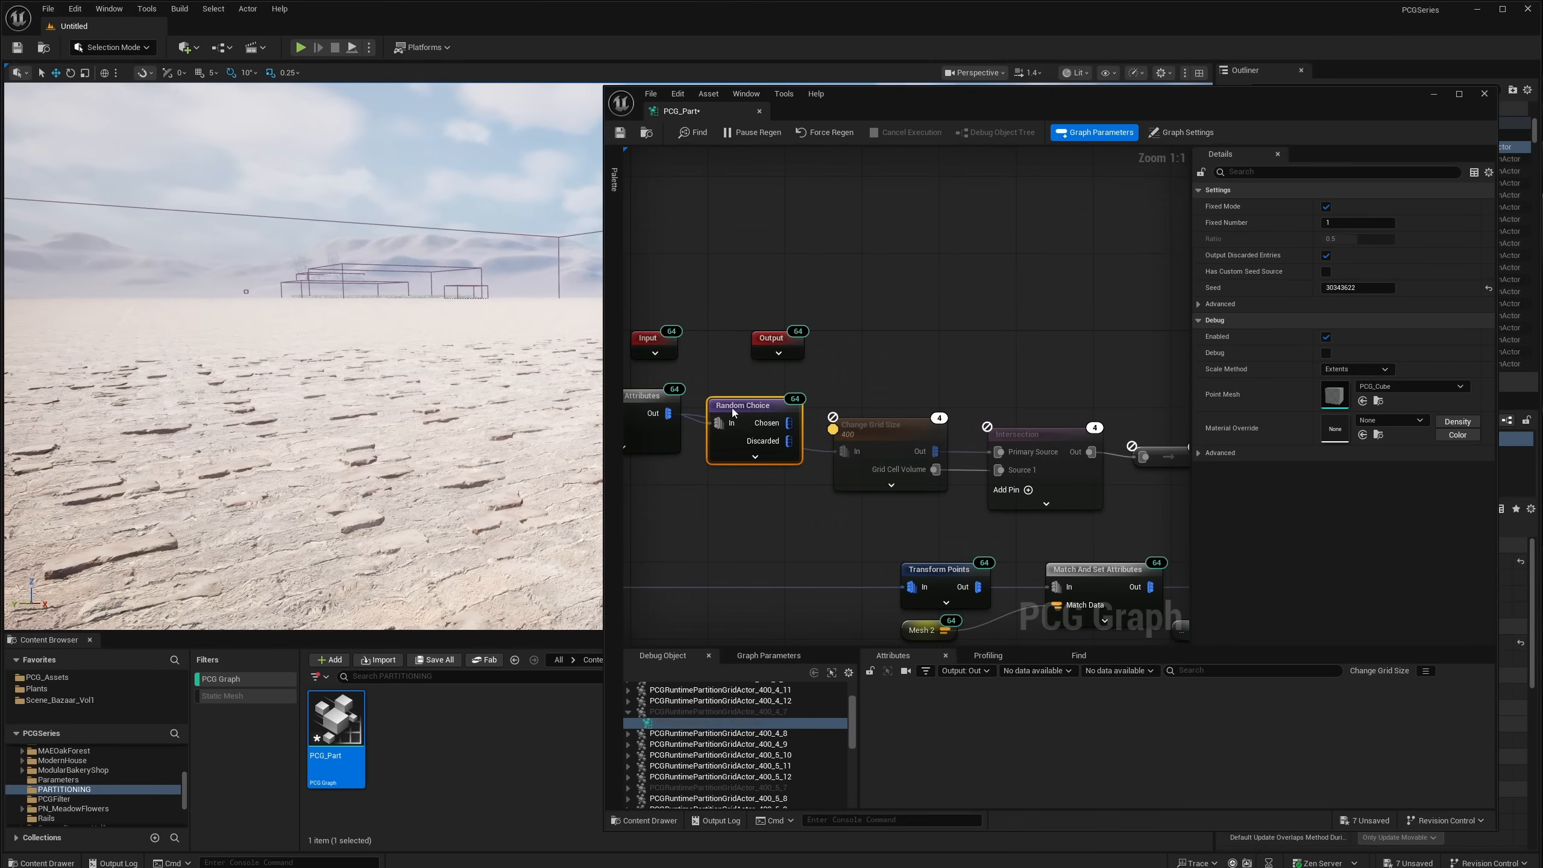
click(1326, 206)
click(1358, 239)
text(0.2)
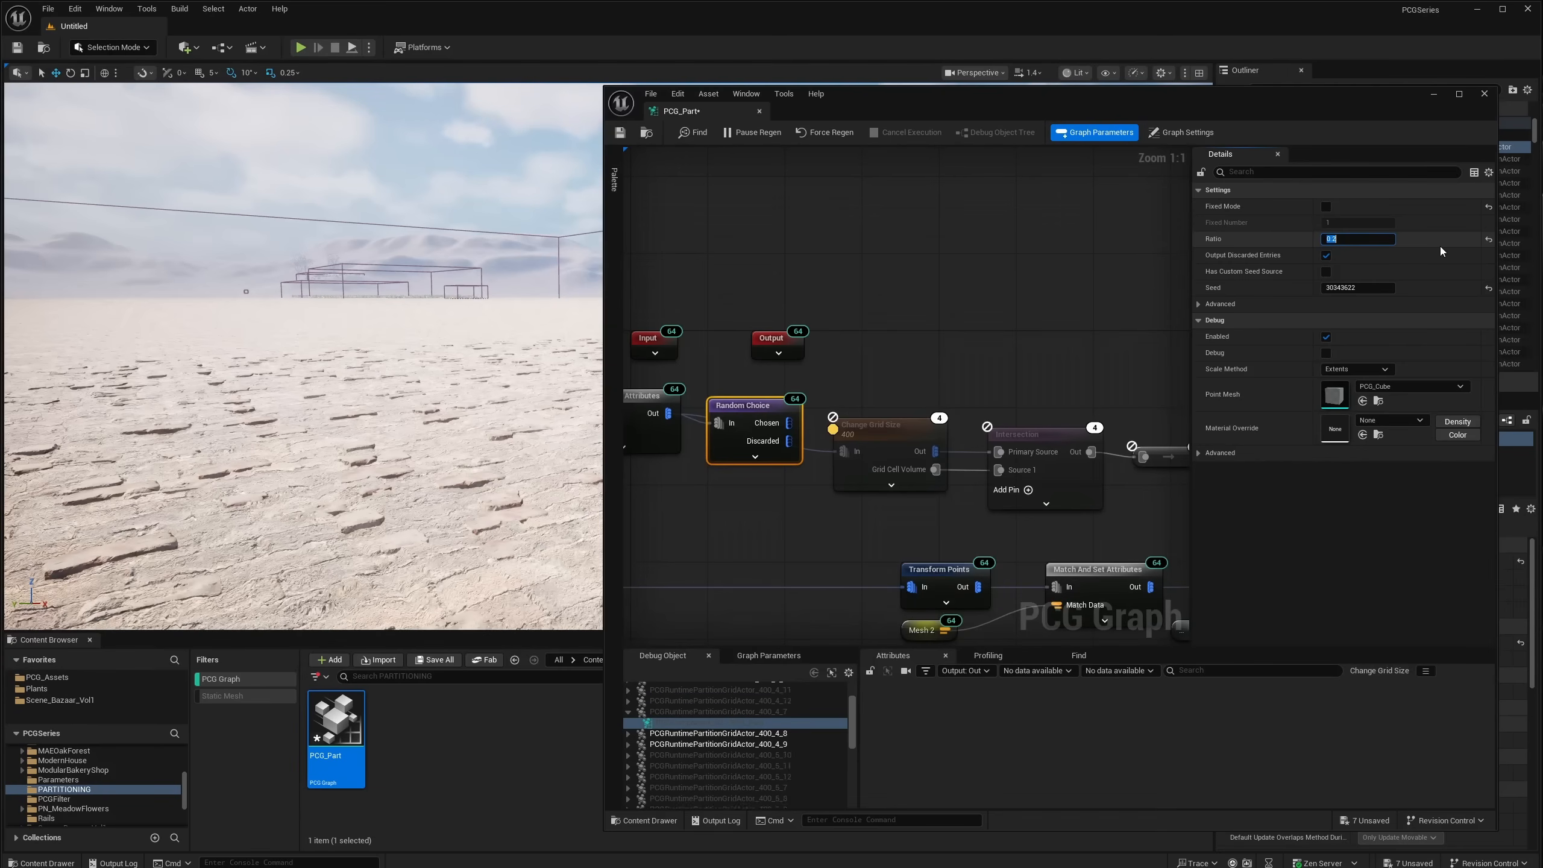
key(Return)
Step: Reposition Random Choice and connect its Discarded output to the In pin of the 400 Change Grid Size node
drag(768, 416, 860, 368)
click(776, 463)
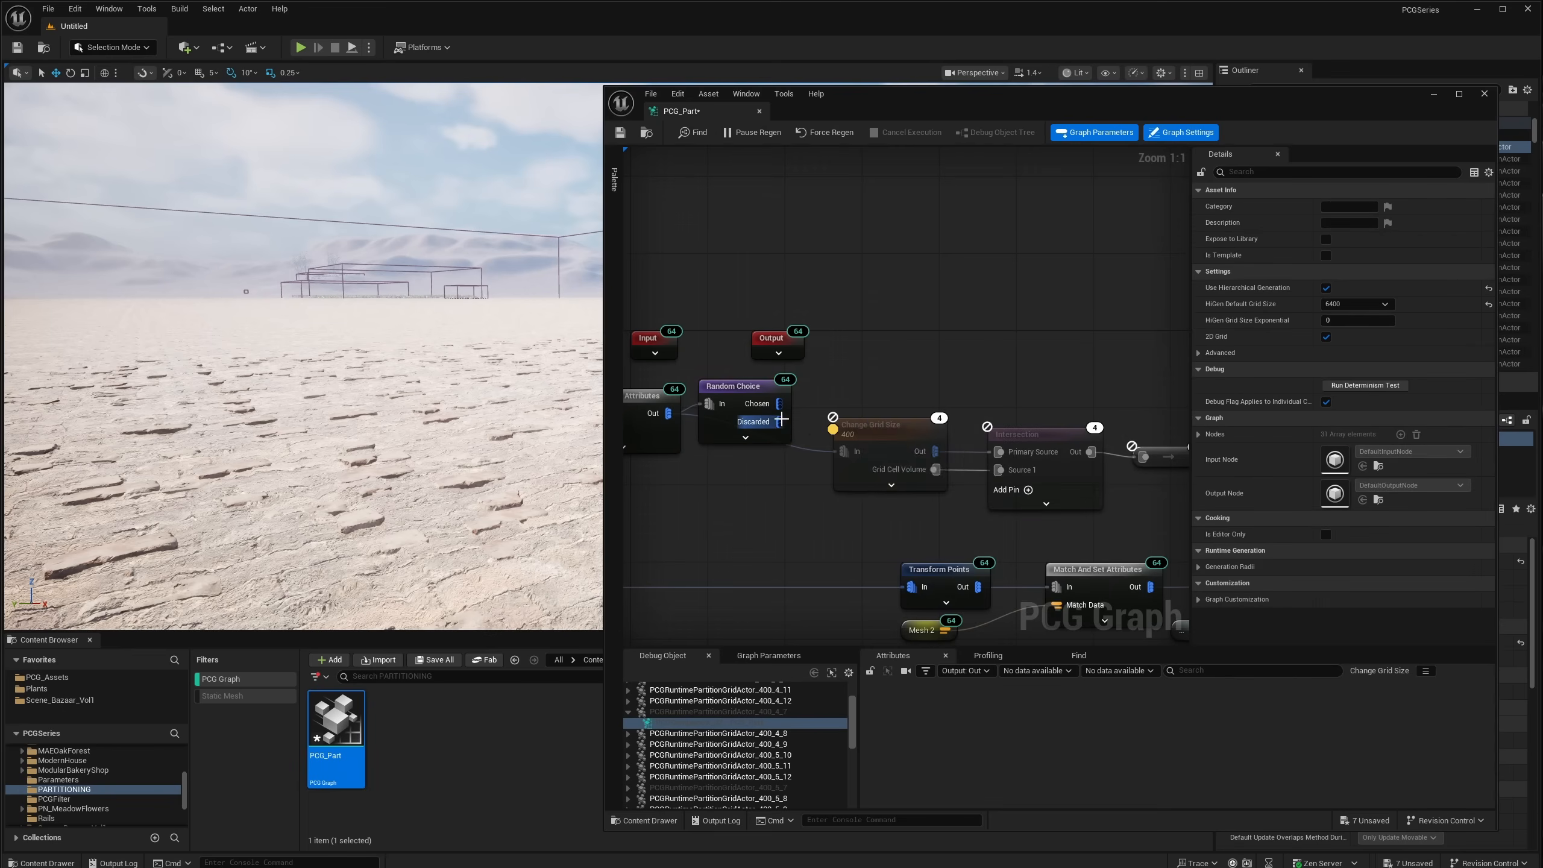
drag(779, 422, 889, 480)
right_drag(857, 372, 789, 366)
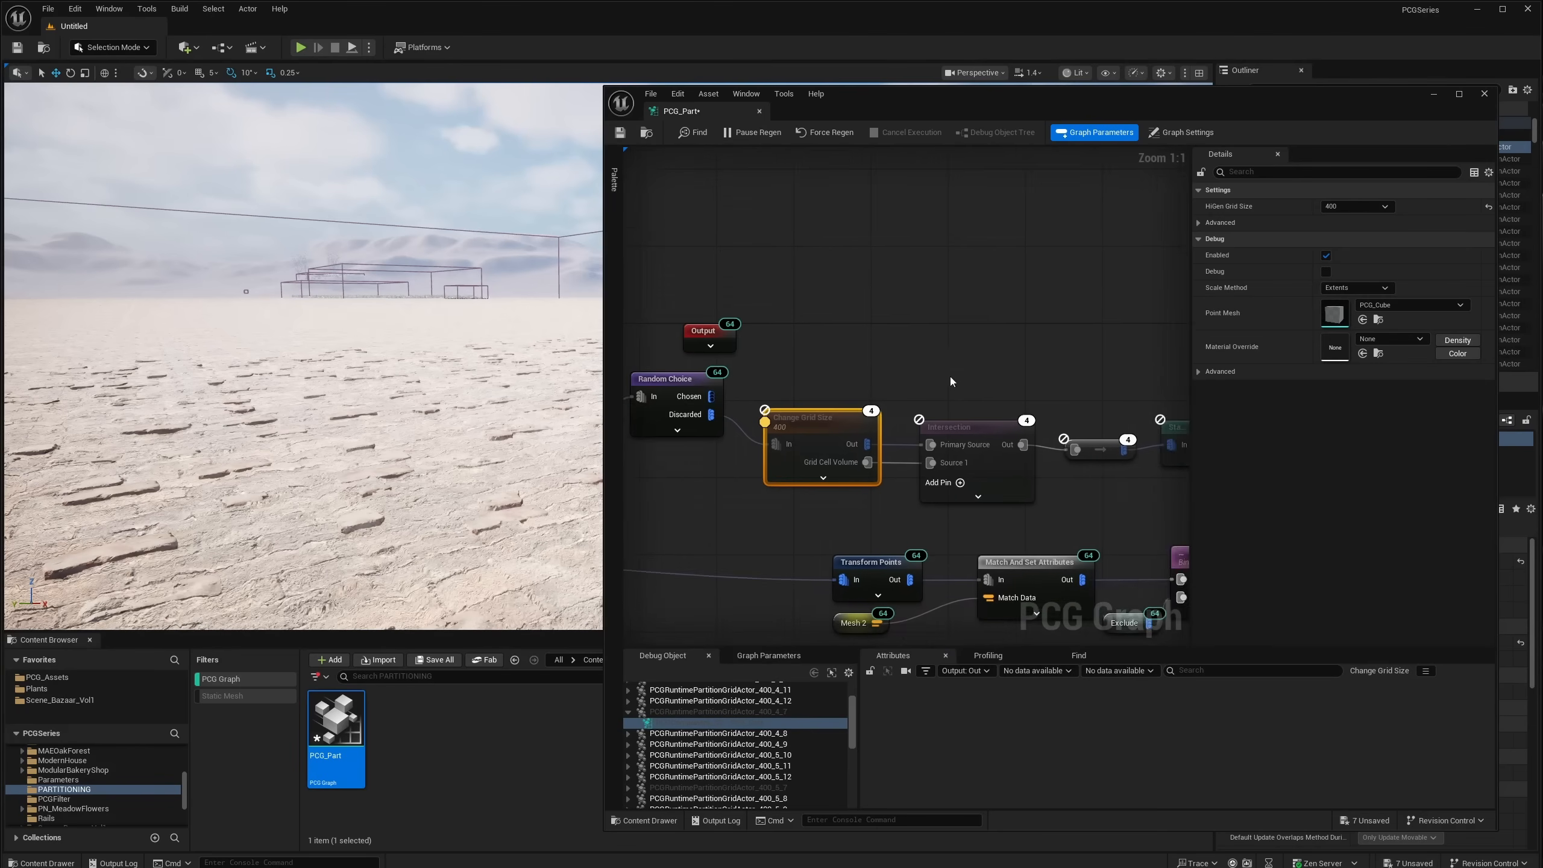
right_drag(1141, 381, 964, 362)
right_drag(793, 383, 1013, 393)
Step: Add a Transform Points node to Random Choice's Chosen output and place it above the Change Grid Size node
click(723, 370)
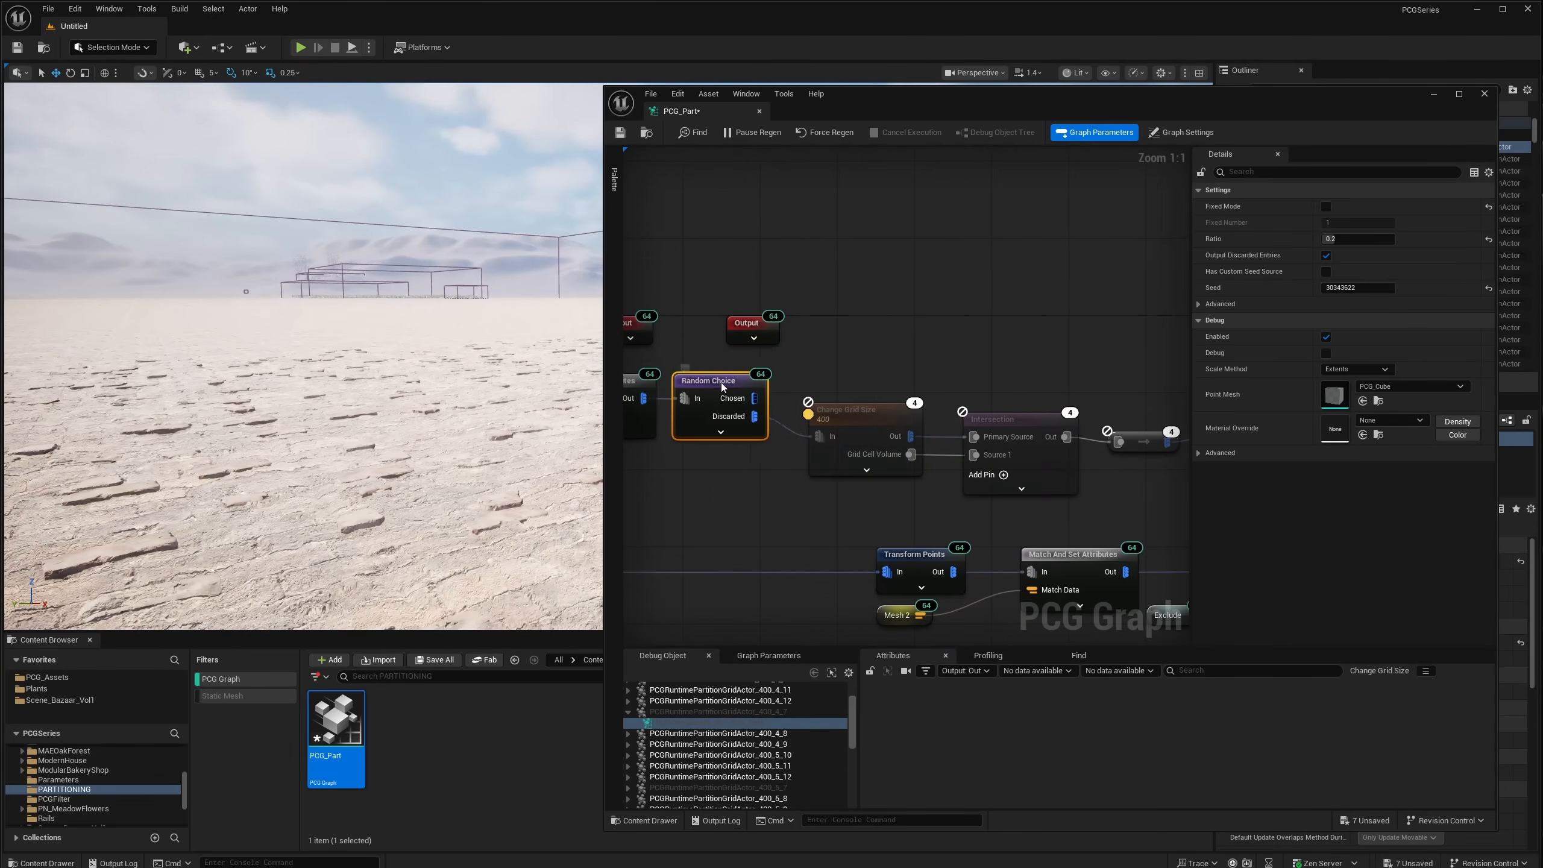
drag(764, 388, 841, 362)
text(tra)
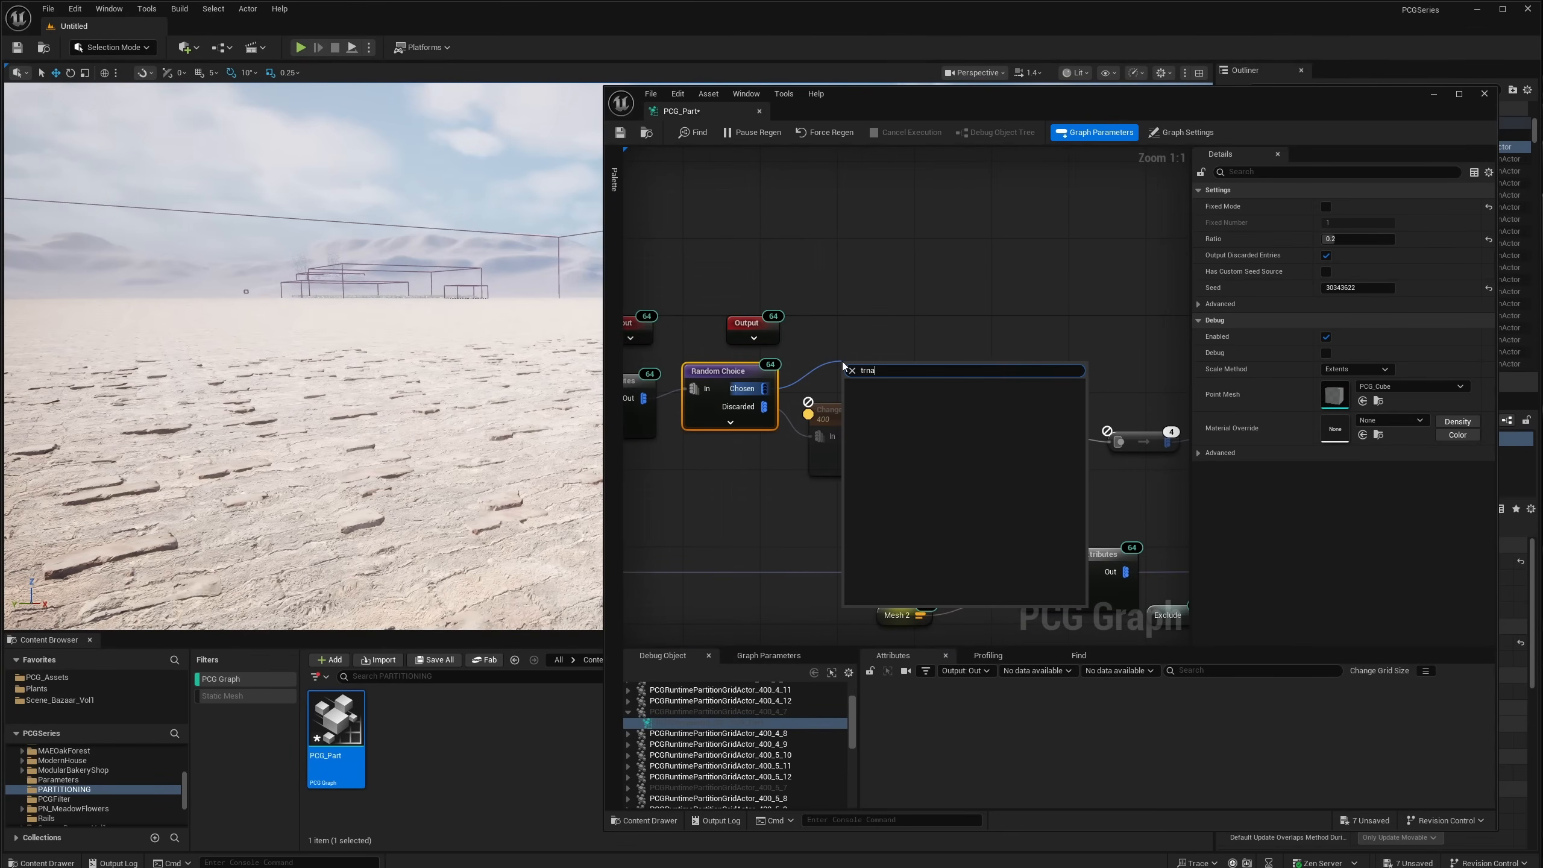
text(nsform po)
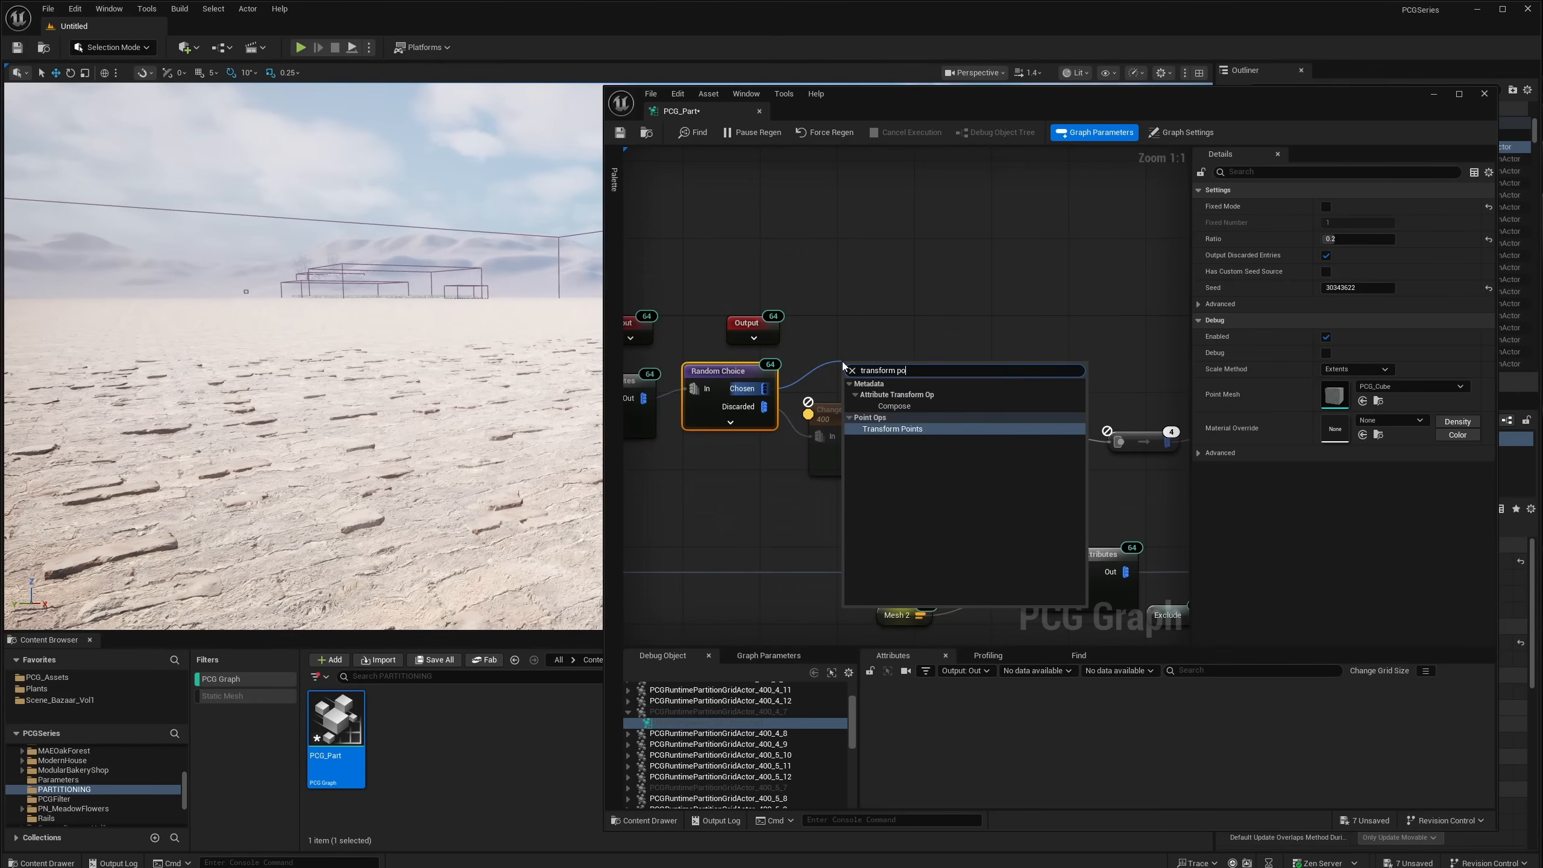
key(Return)
drag(870, 385, 886, 360)
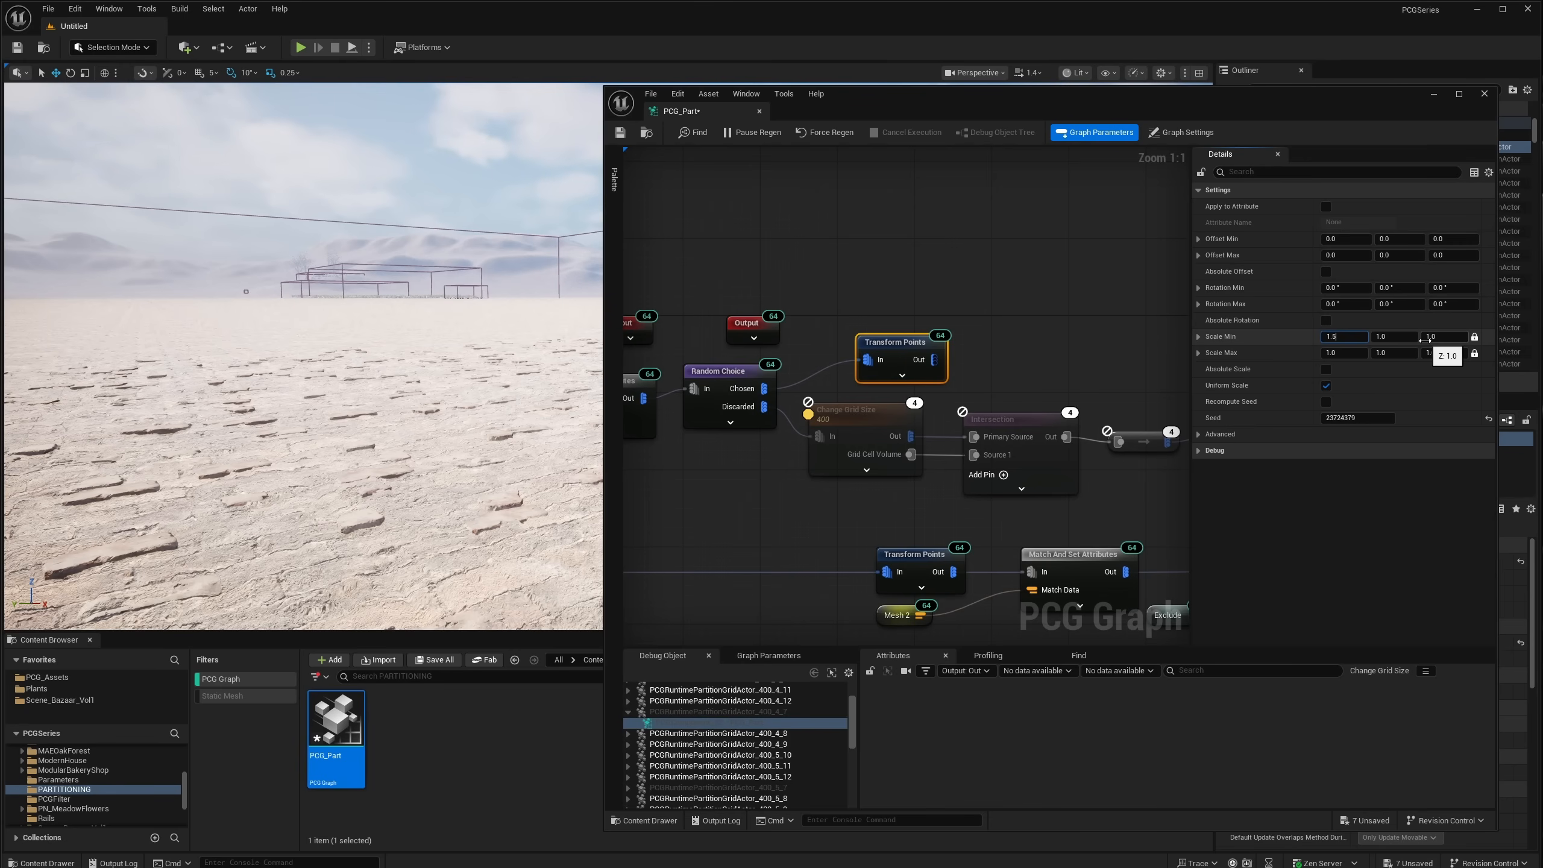
Step: Set the new Transform Points node's Scale Min to 1.5 and Scale Max to 2.0
key(Tab)
key(Tab)
key(Tab)
key(Tab)
text(2)
key(Return)
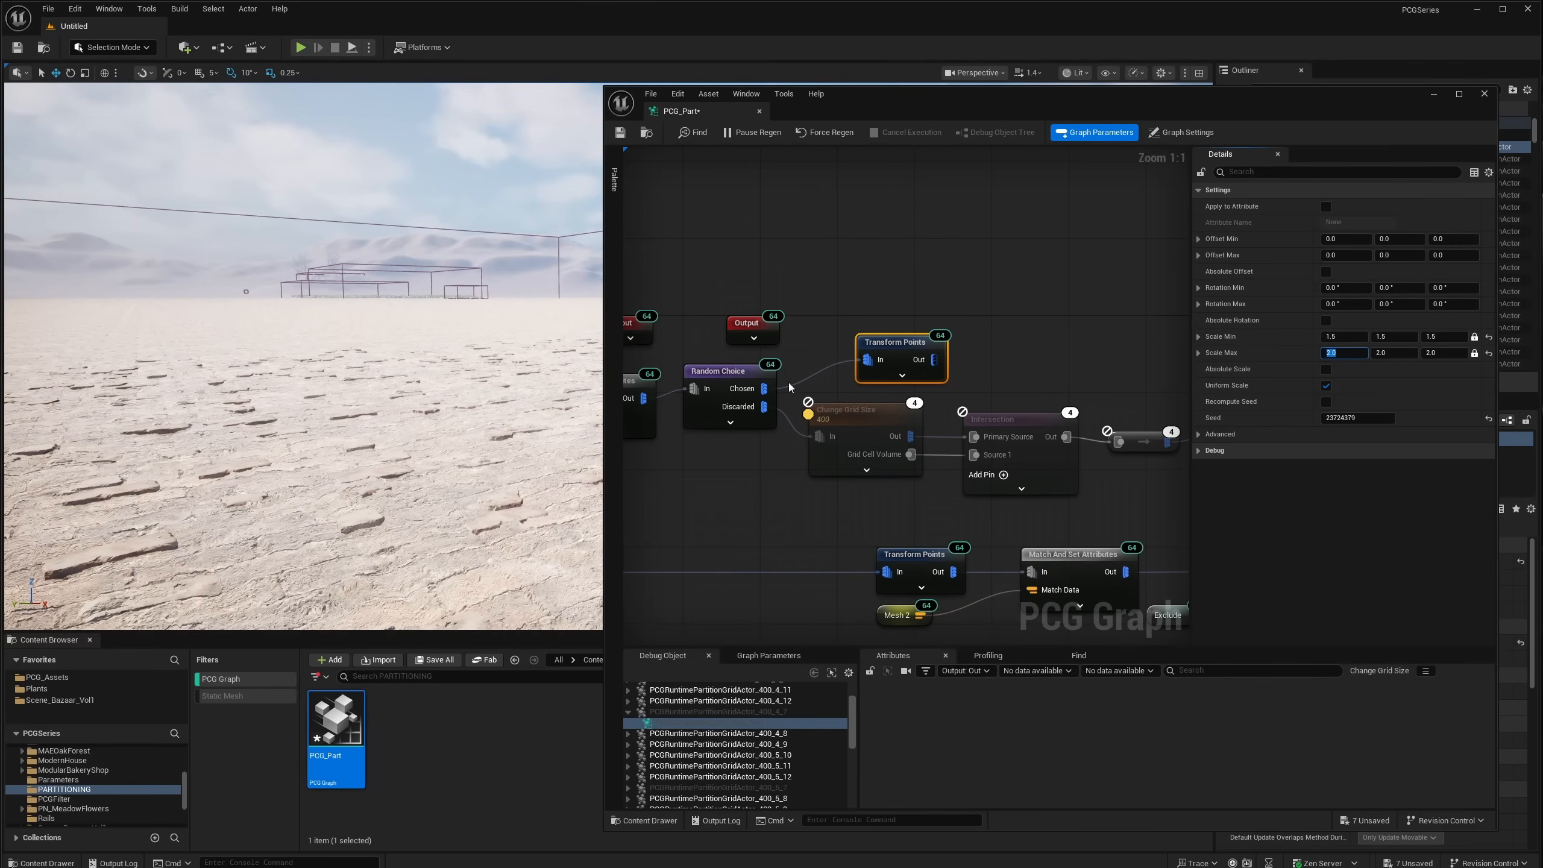
Step: Duplicate the Static Mesh Spawner and feed the copy from the new Transform Points output
right_drag(1006, 349, 838, 331)
drag(1039, 355, 909, 332)
key(ctrl+d)
drag(817, 343, 917, 324)
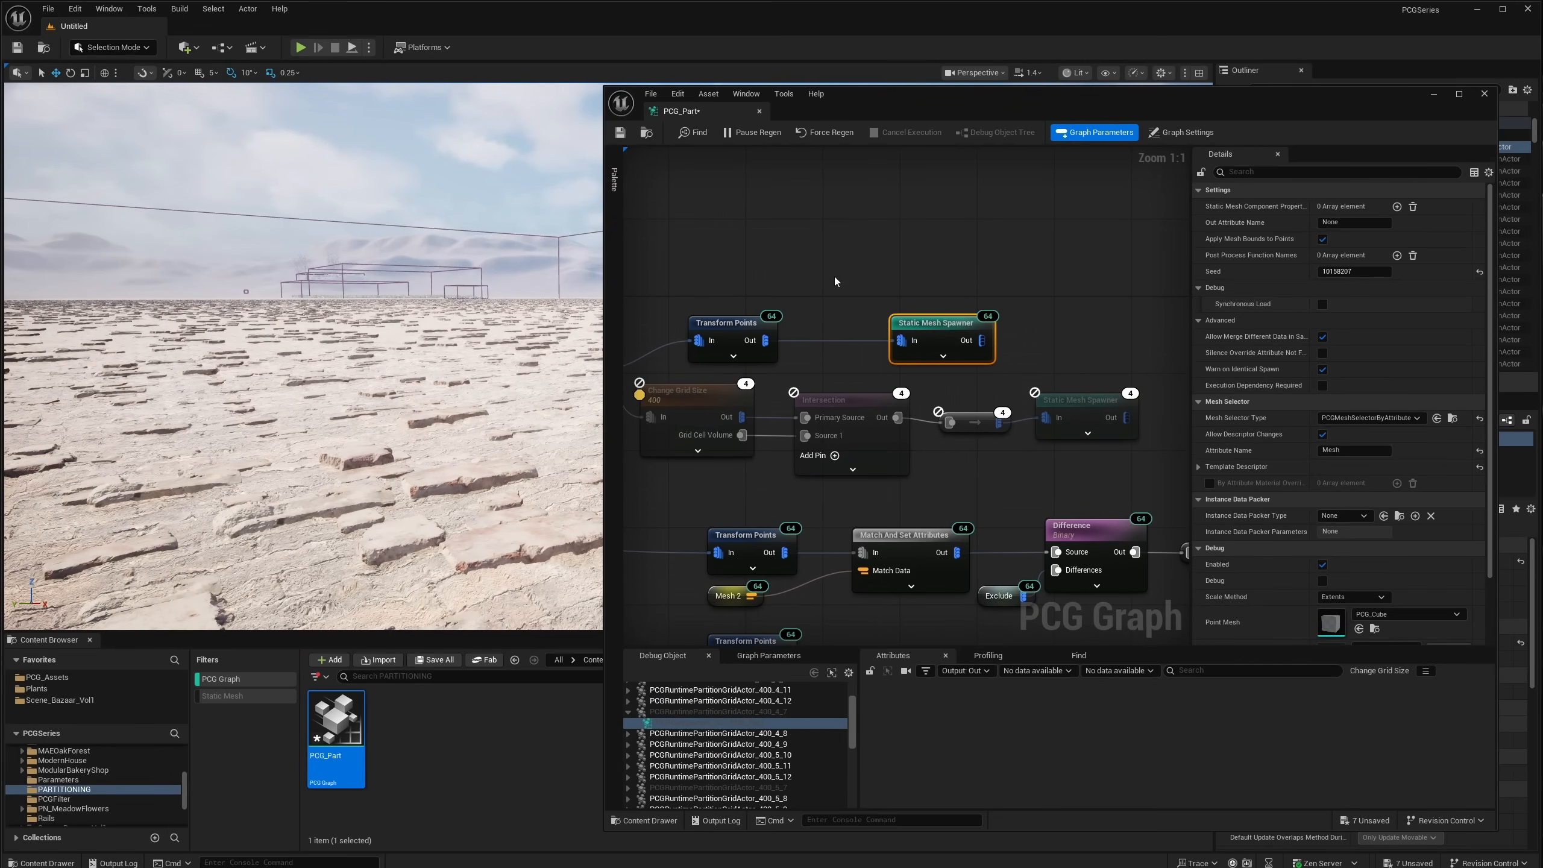
Step: Move the duplicated Static Mesh Spawner farther from Transform Points, above the spawner of the Intersection chain
right_drag(835, 276, 1064, 255)
click(966, 309)
right_drag(381, 365, 438, 407)
right_drag(984, 352, 736, 343)
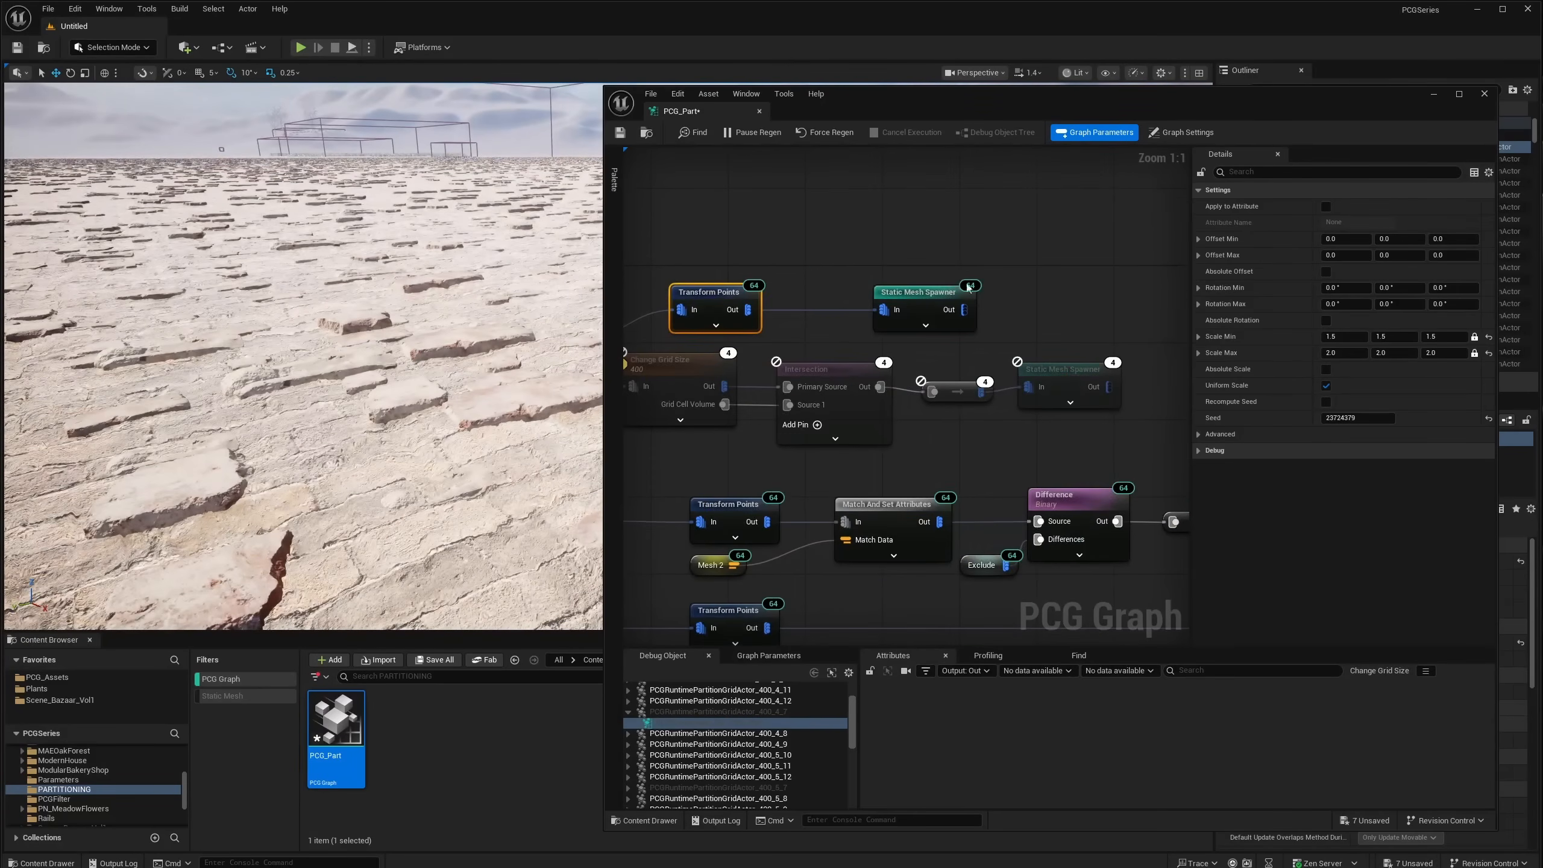
drag(931, 303, 1057, 302)
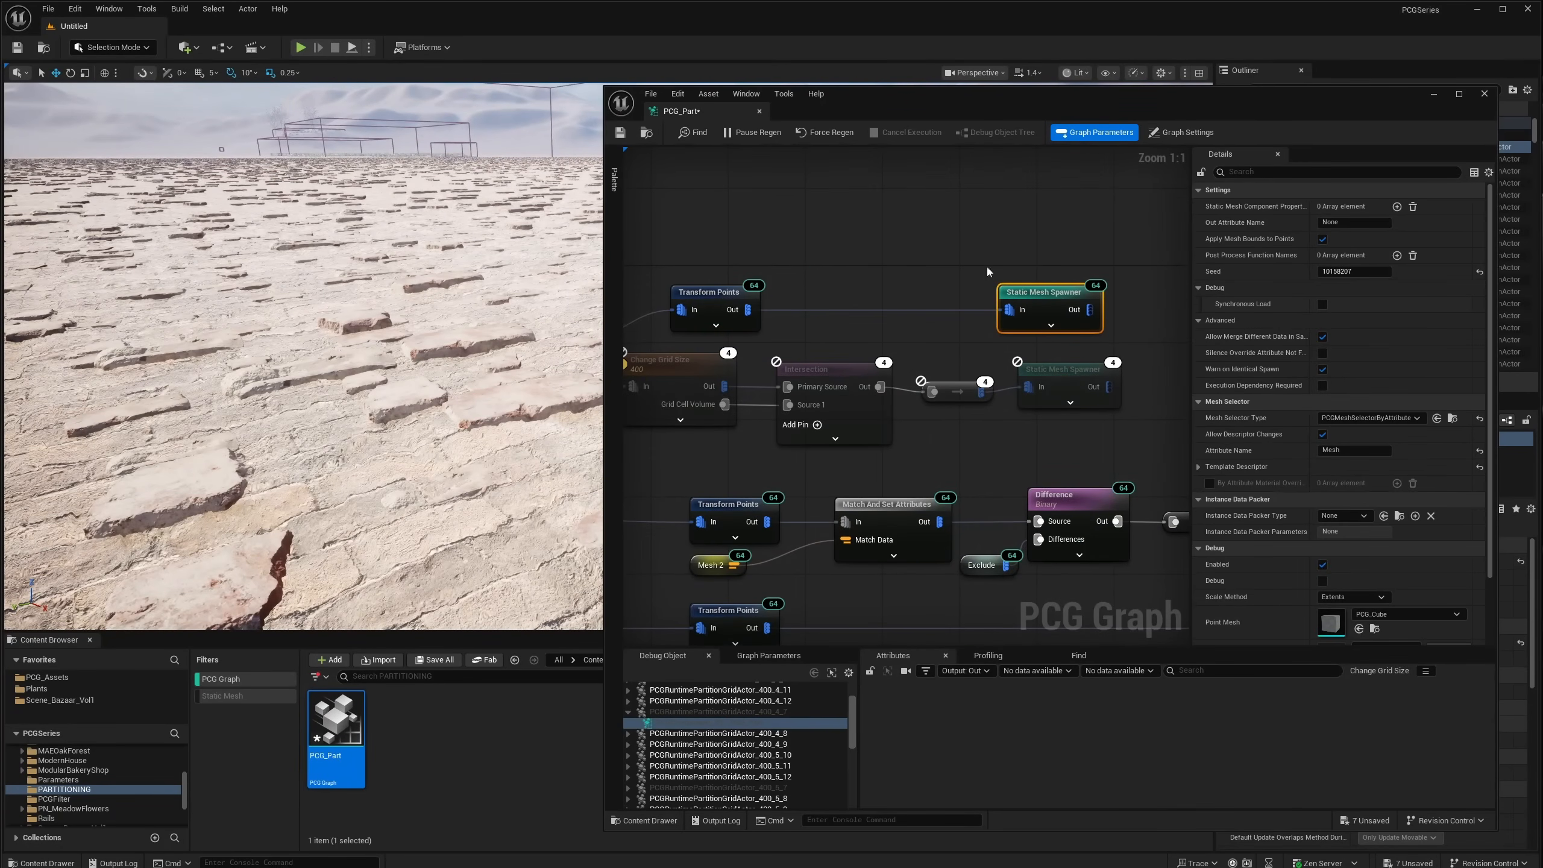
Step: Disable both the Transform Points branch's and the Intersection chain's Static Mesh Spawners and move the graph window to uncover more viewport
key(e)
click(1073, 381)
key(e)
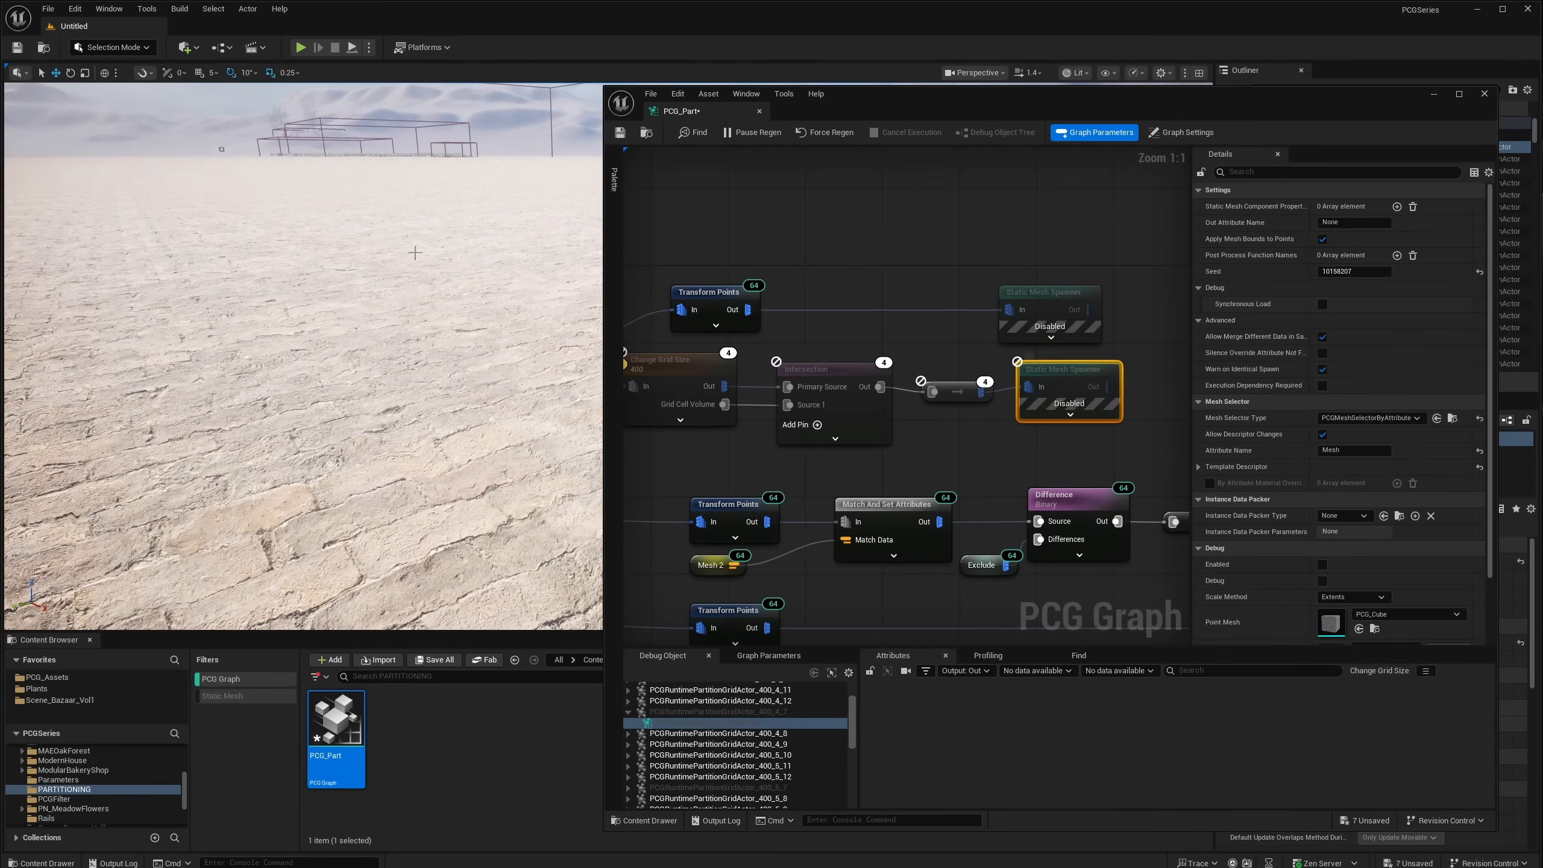
right_drag(414, 252, 359, 243)
drag(857, 117, 898, 109)
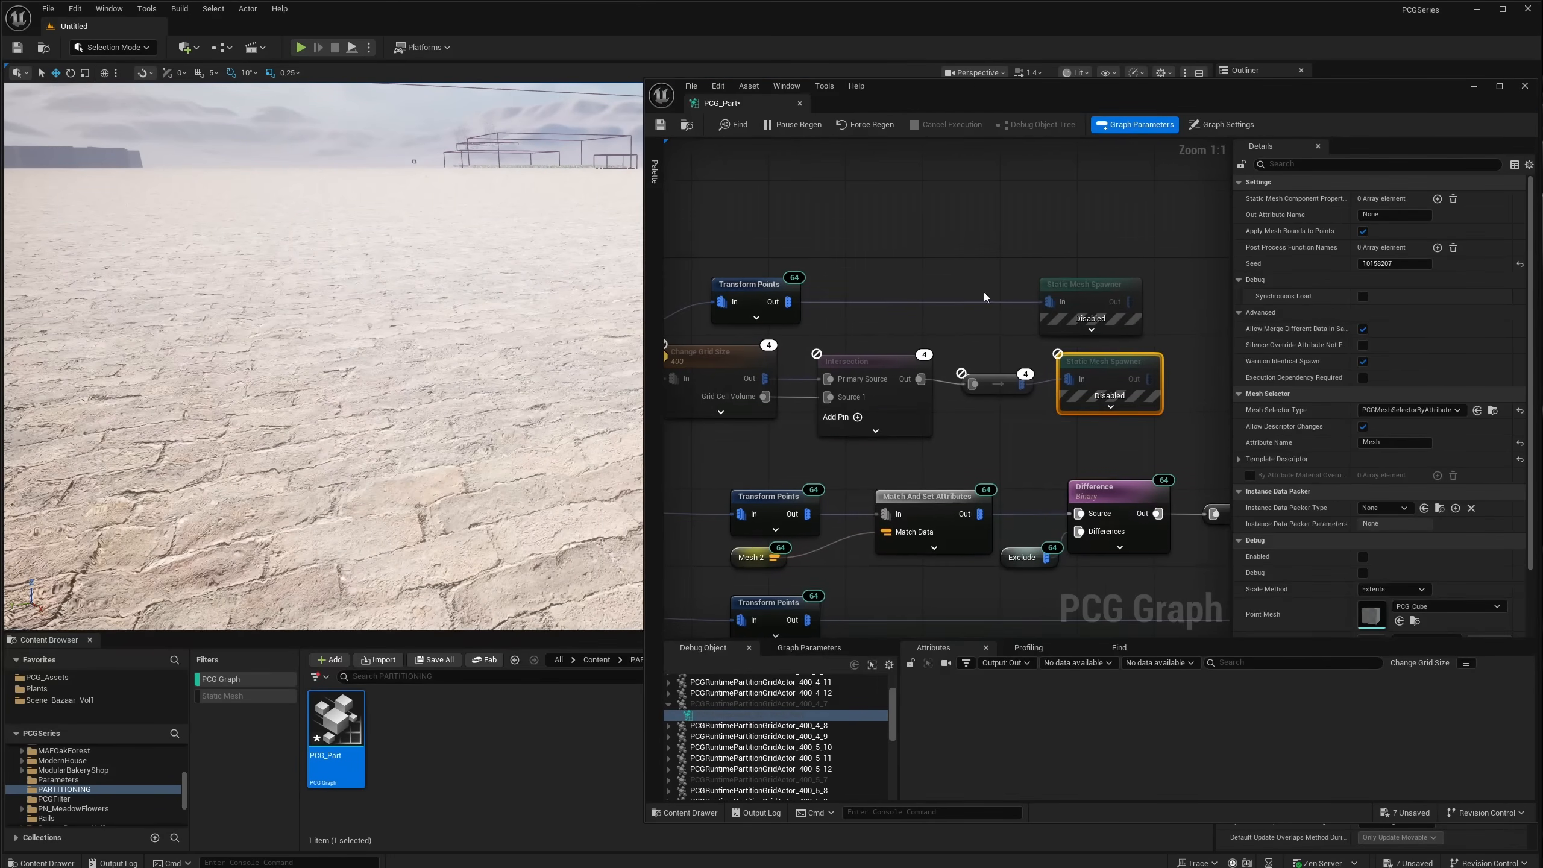
Step: Enable only the Static Mesh Spawner fed by the new Transform Points and examine its stones in the viewport
right_drag(987, 293, 938, 303)
click(1031, 295)
key(e)
right_drag(462, 316, 406, 309)
key(s)
key(q)
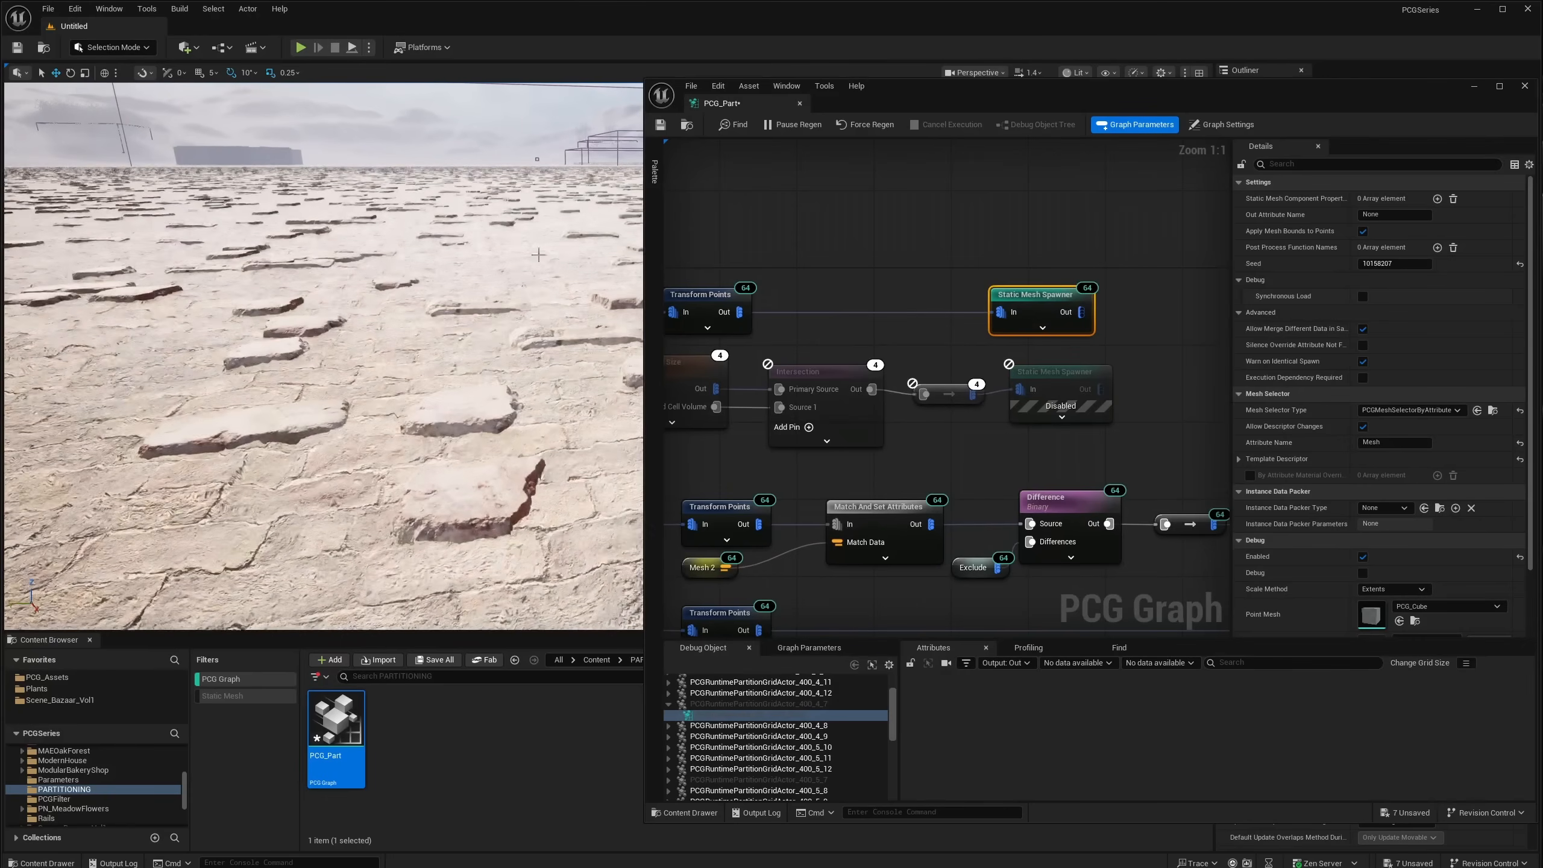
right_drag(505, 292, 286, 250)
key(w)
right_drag(147, 382, 443, 382)
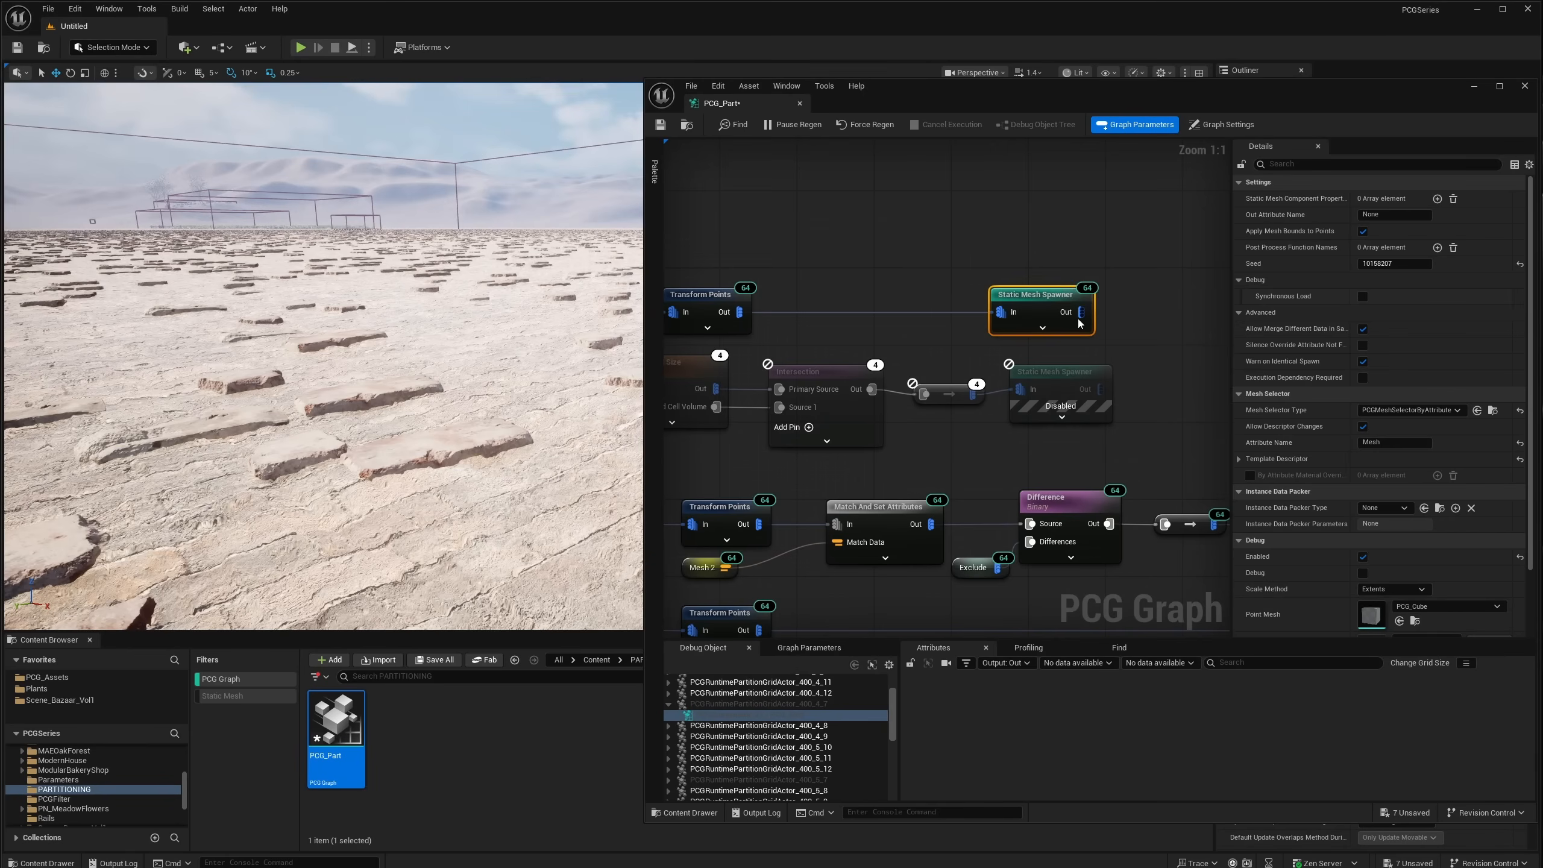
Step: Enable the Intersection chain's Static Mesh Spawner and disable the one on the Transform Points branch to compare their stones
key(d)
click(1065, 379)
click(1041, 309)
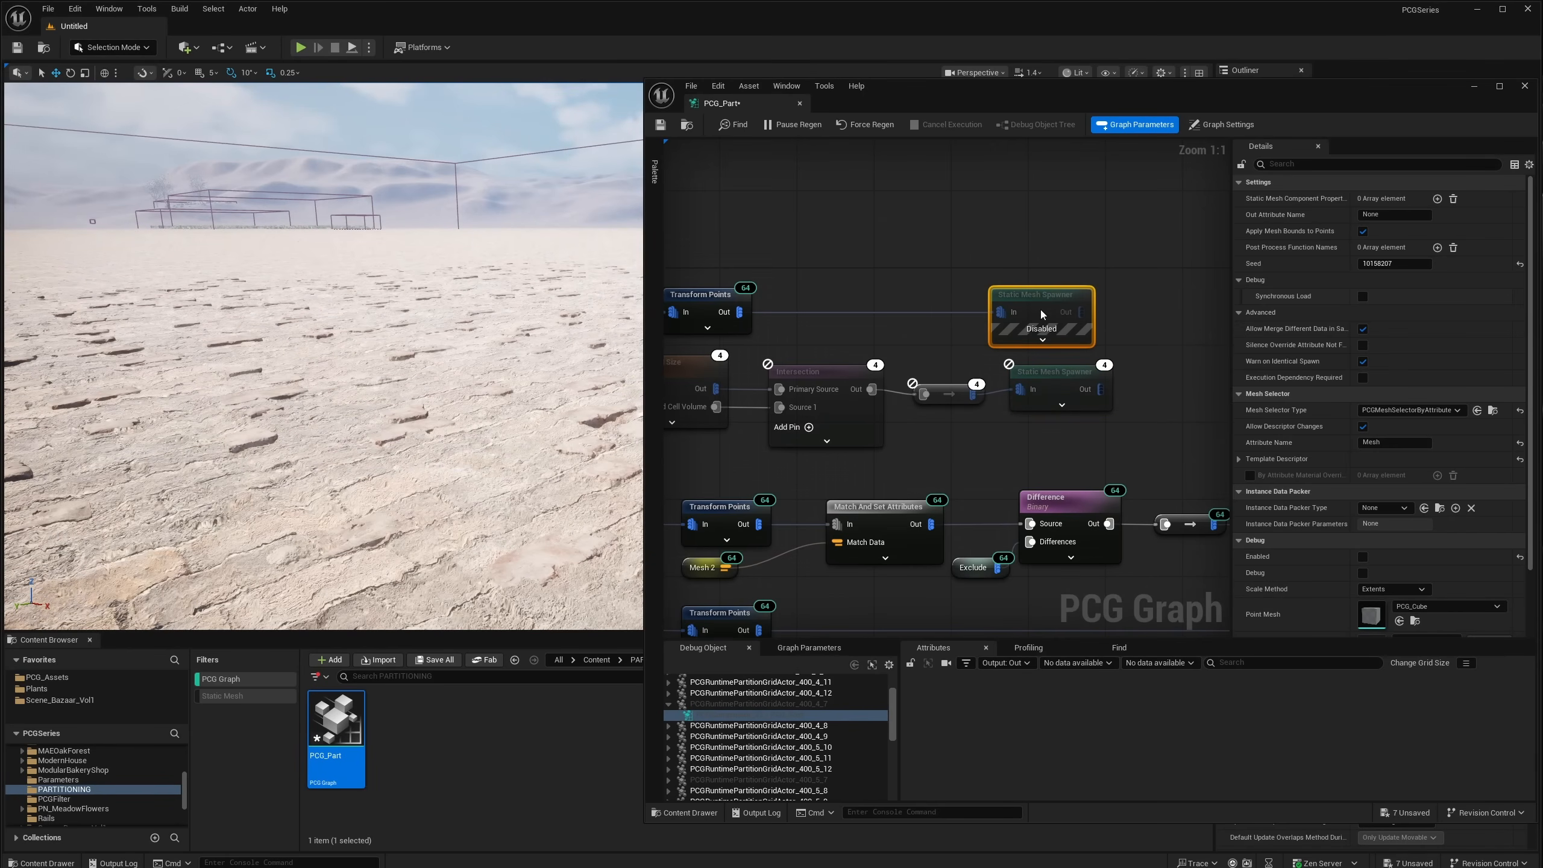
right_drag(754, 289, 886, 293)
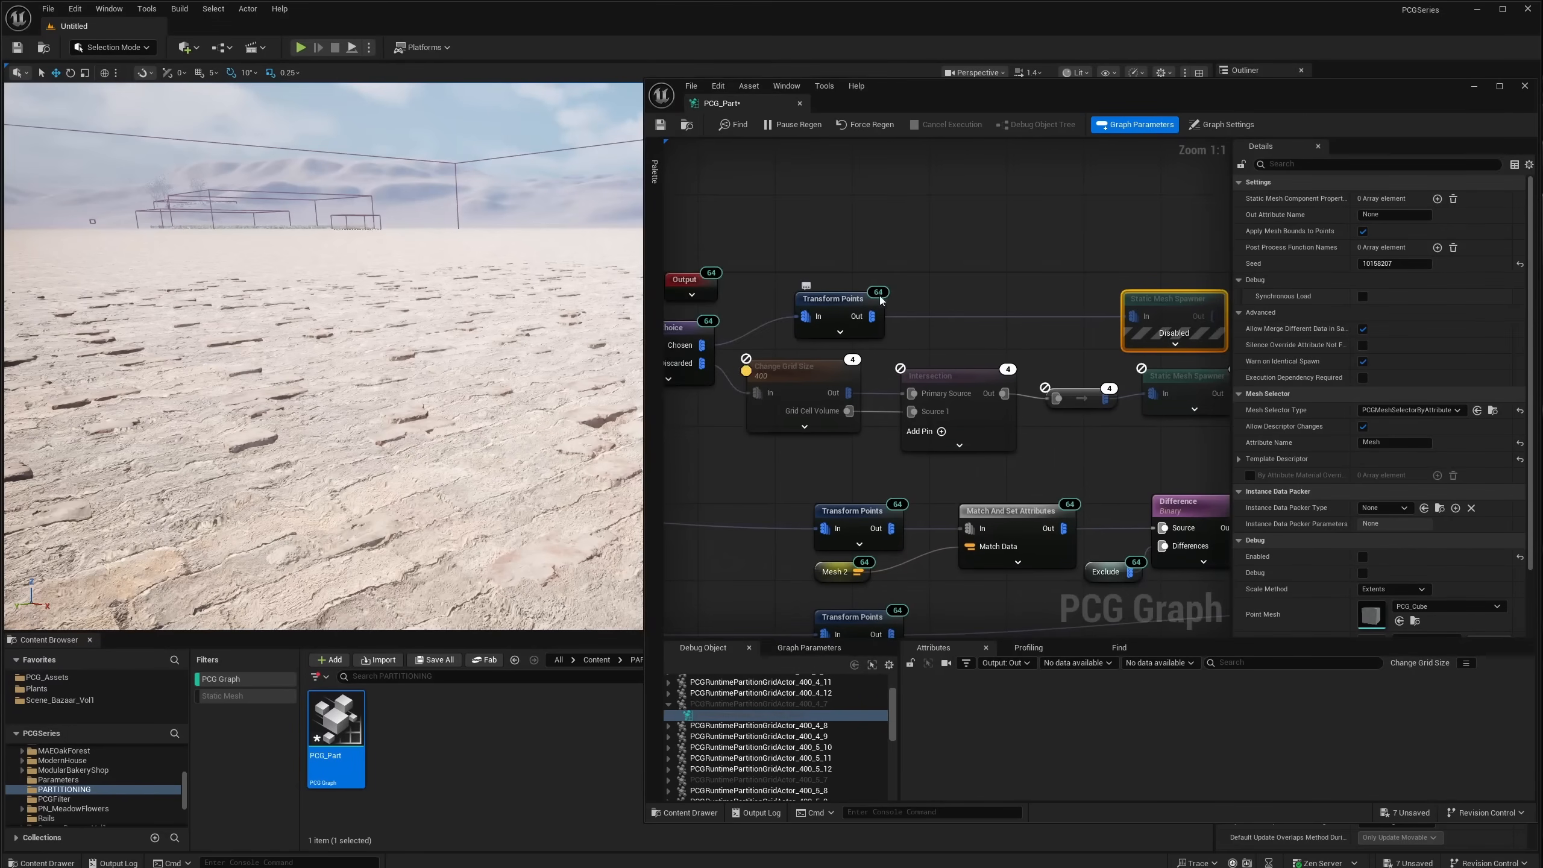
right_drag(1014, 324, 895, 317)
right_drag(989, 356, 874, 344)
Step: Re-enable the Static Mesh Spawner on the Transform Points branch so both stone groups spawn together
drag(1083, 358, 1011, 384)
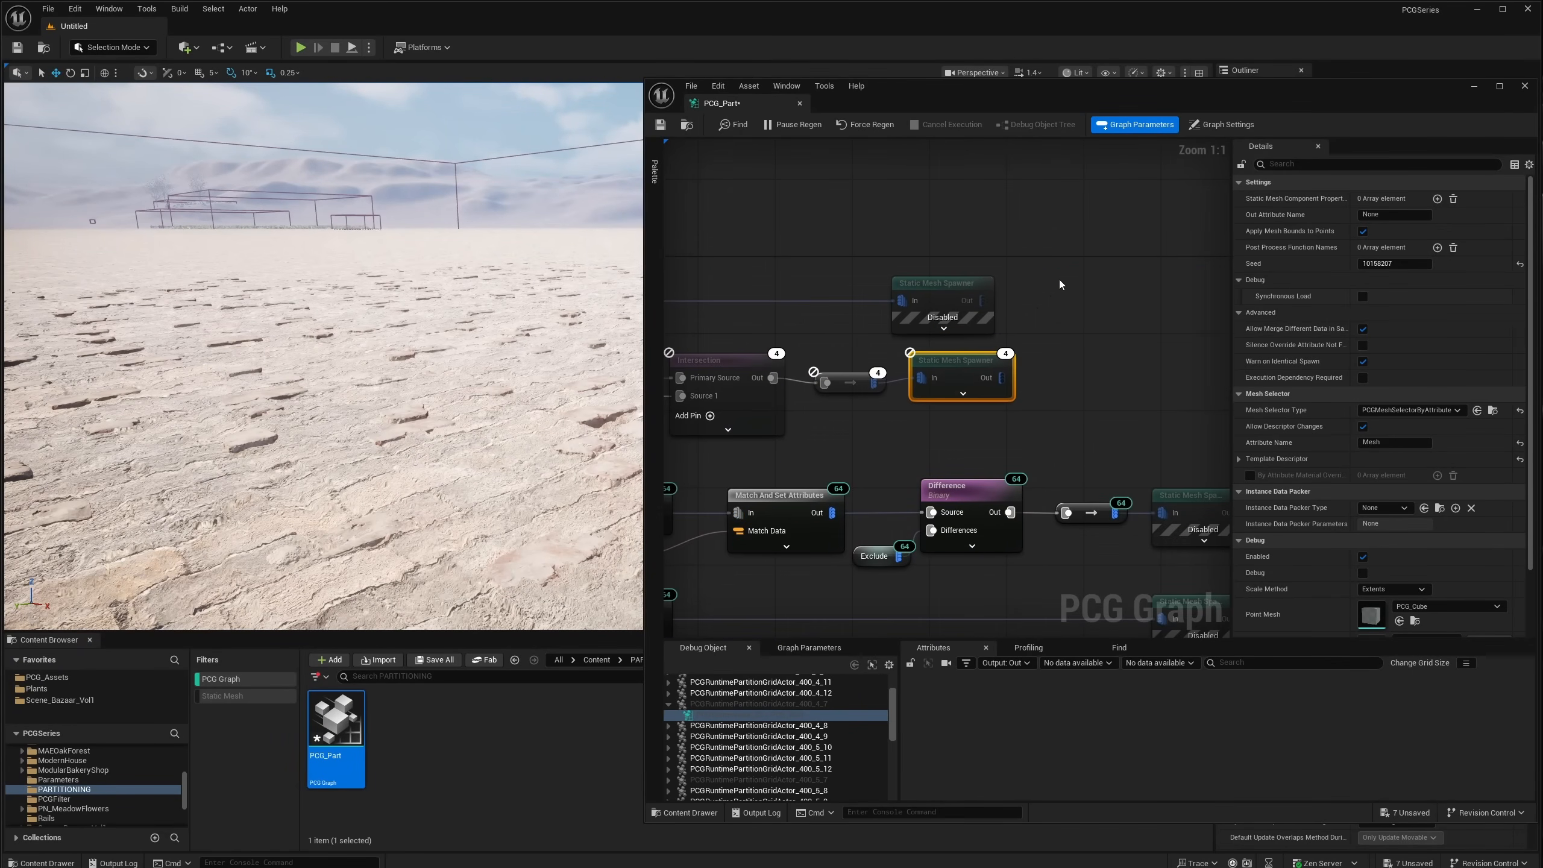
drag(1053, 280, 970, 303)
key(e)
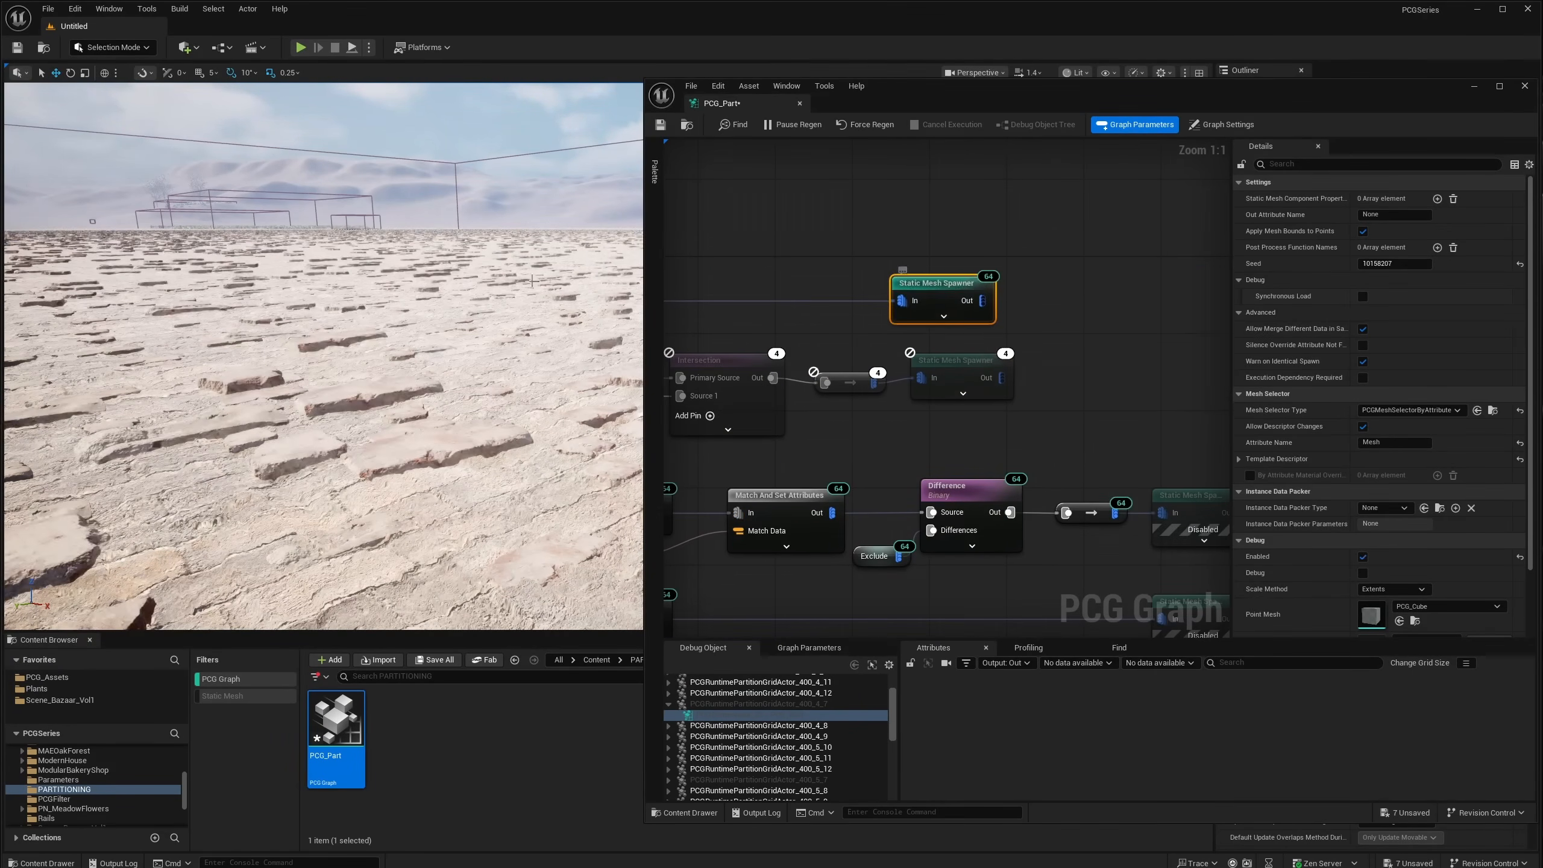
right_drag(532, 281, 474, 283)
Step: Set the Chosen branch's Transform Points Scale Min to 1.25 and Scale Max to 1.5, and check the stones in the viewport
right_drag(920, 271, 1163, 286)
drag(861, 273, 884, 299)
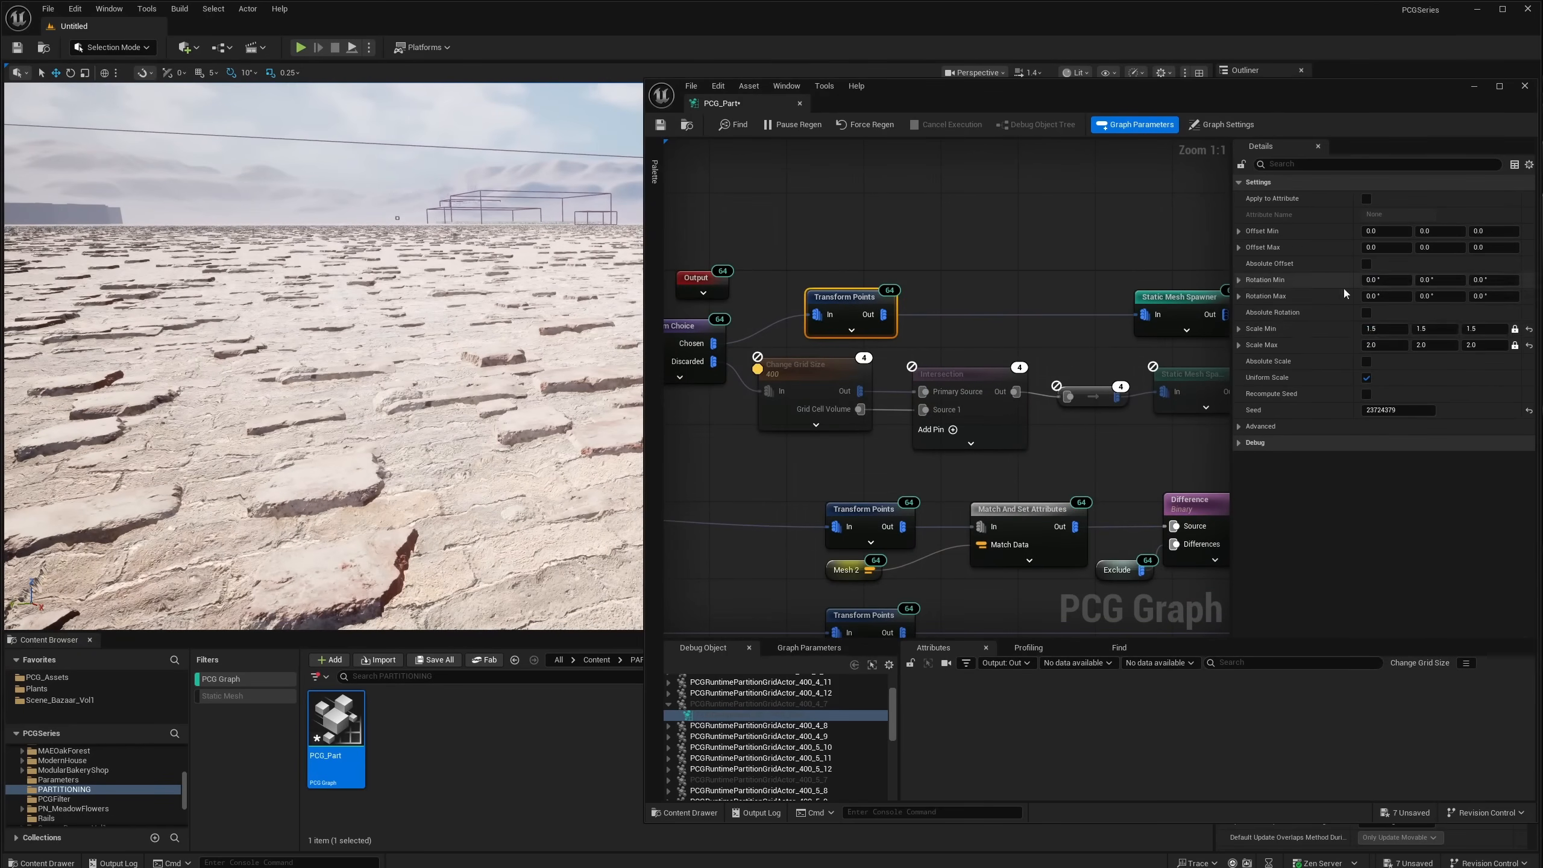
click(1384, 328)
text(1.25)
key(Return)
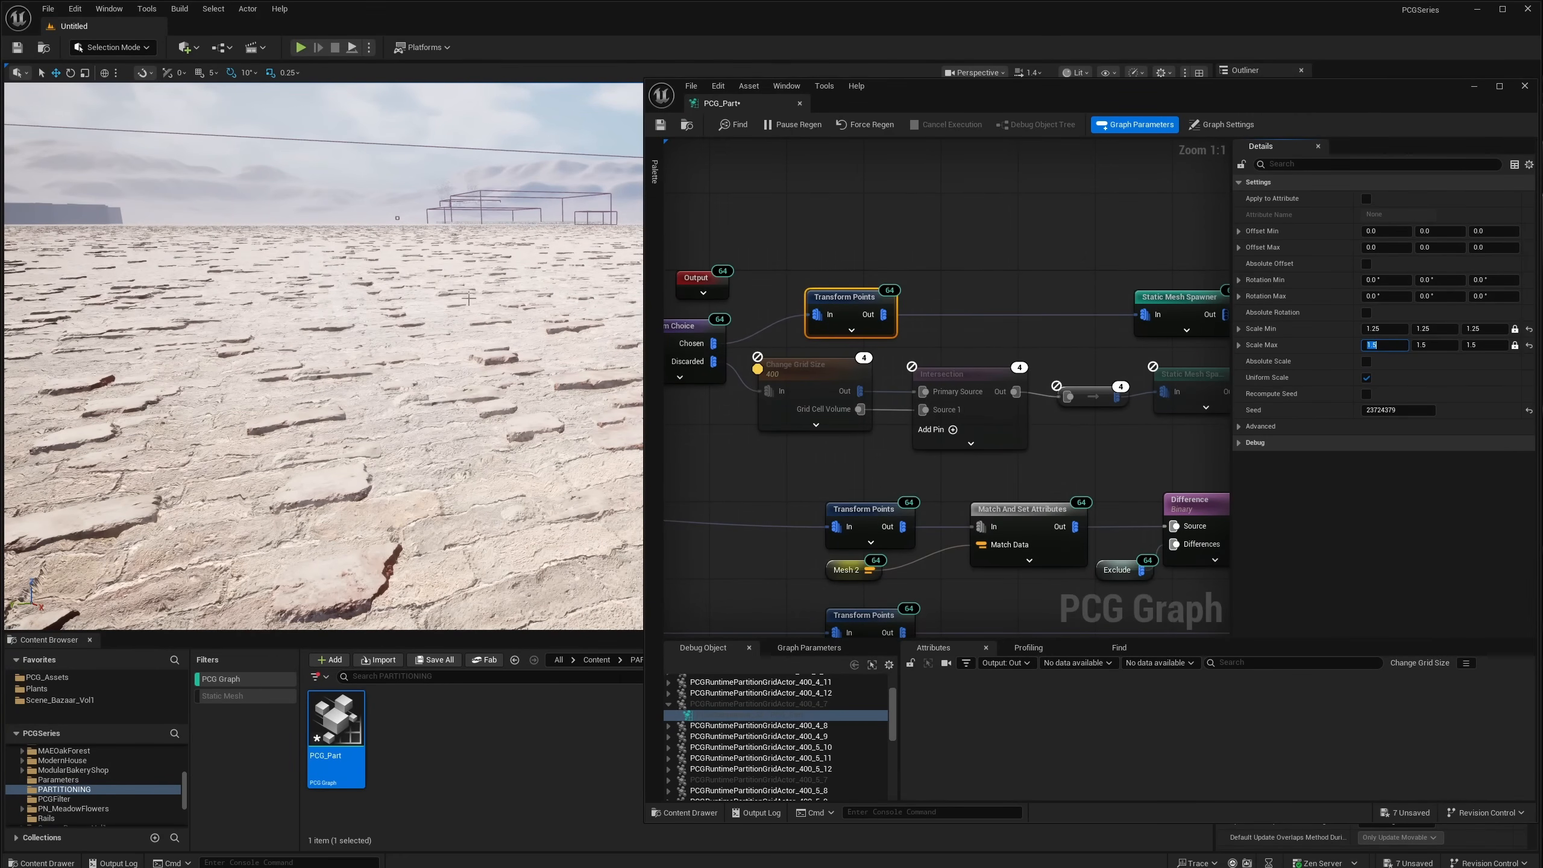
right_drag(421, 365, 316, 374)
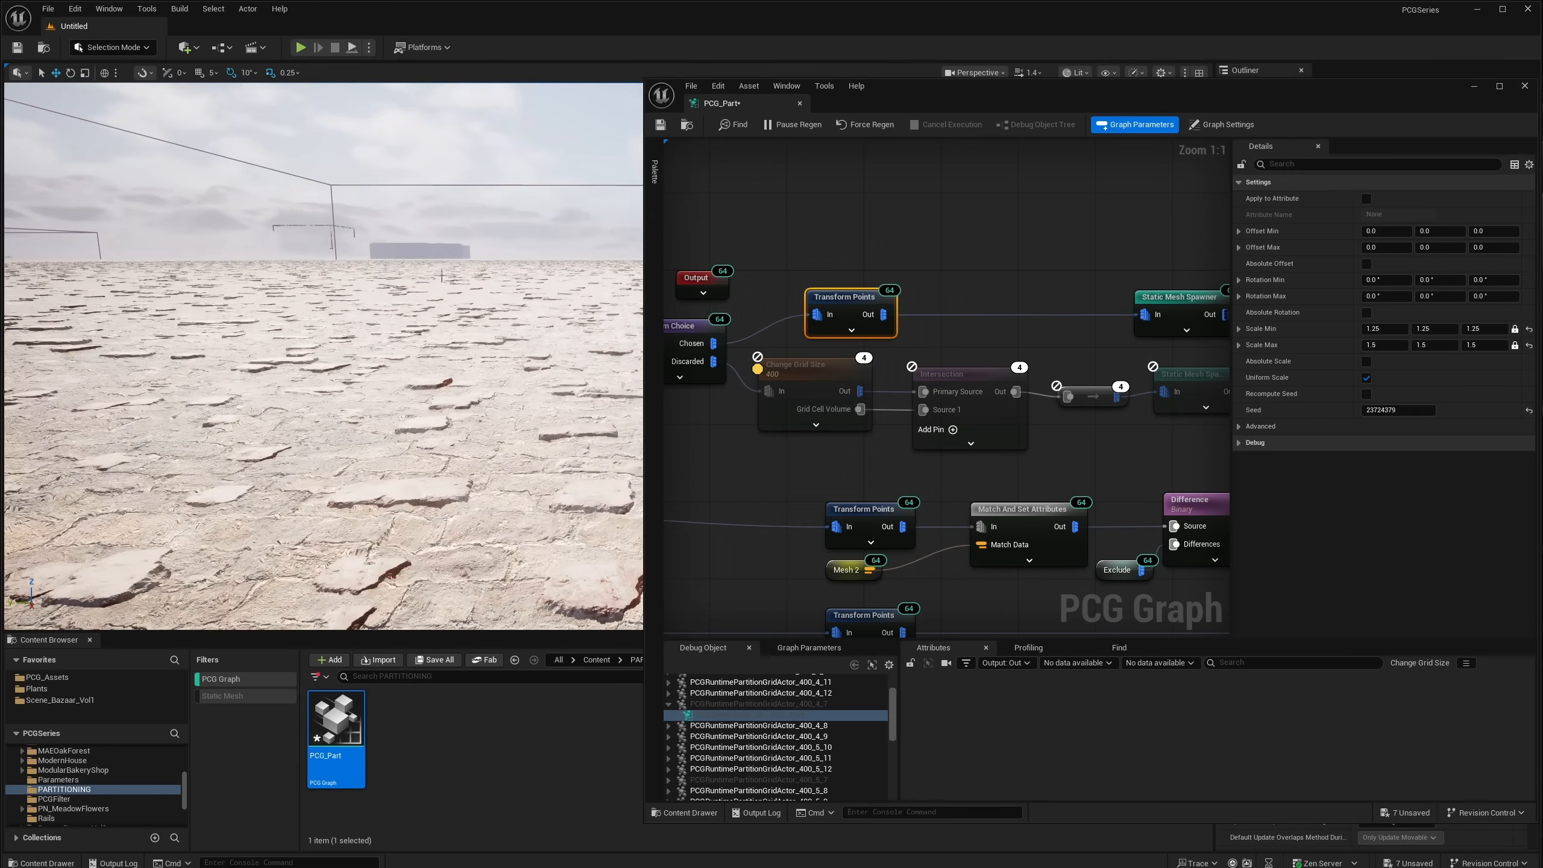
right_drag(443, 275, 412, 328)
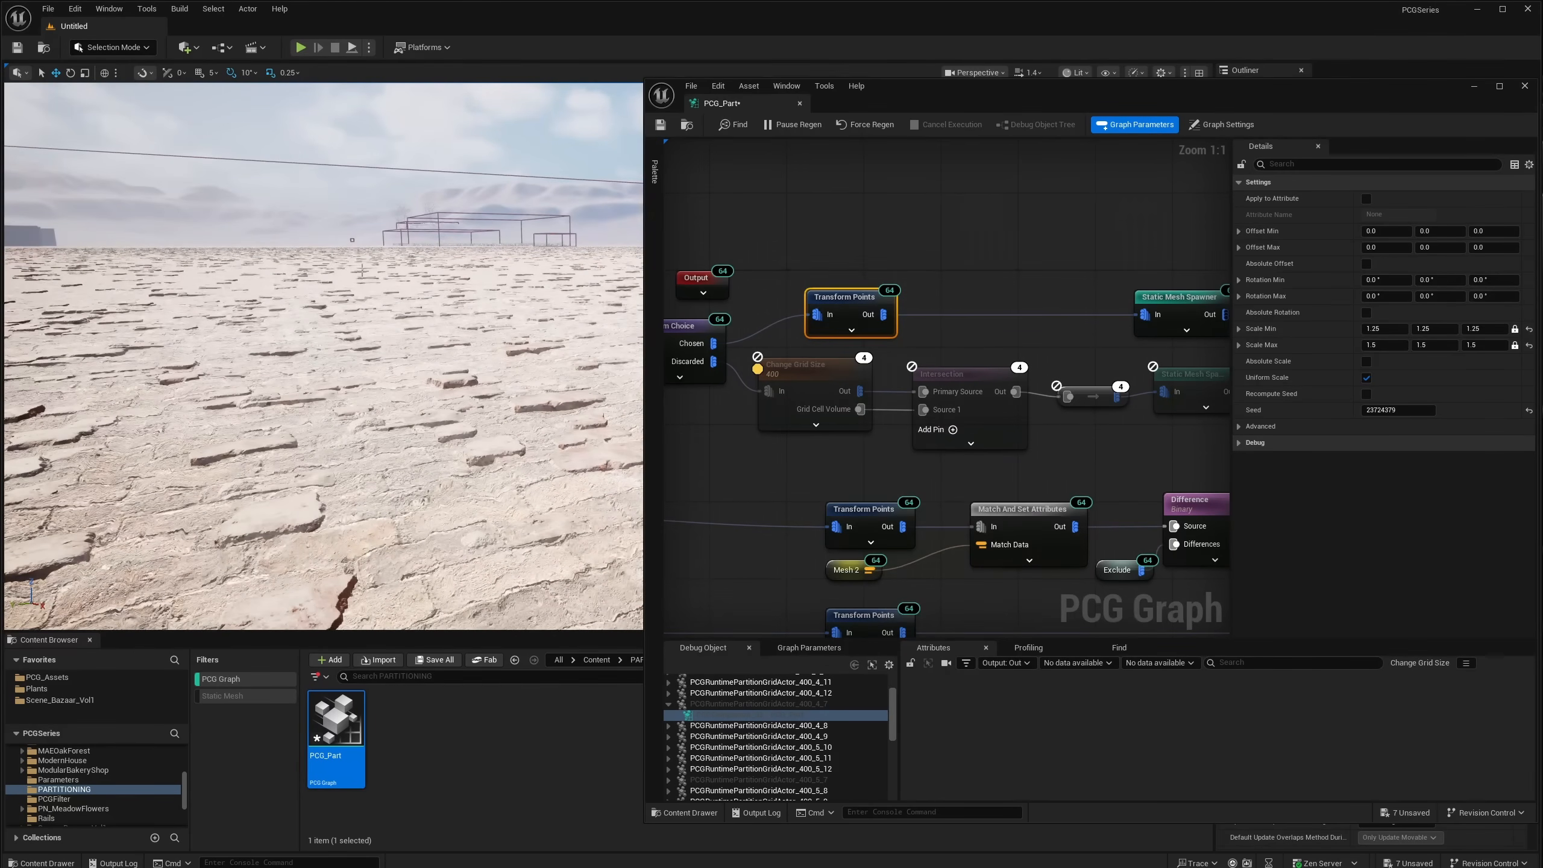
right_drag(370, 287, 351, 384)
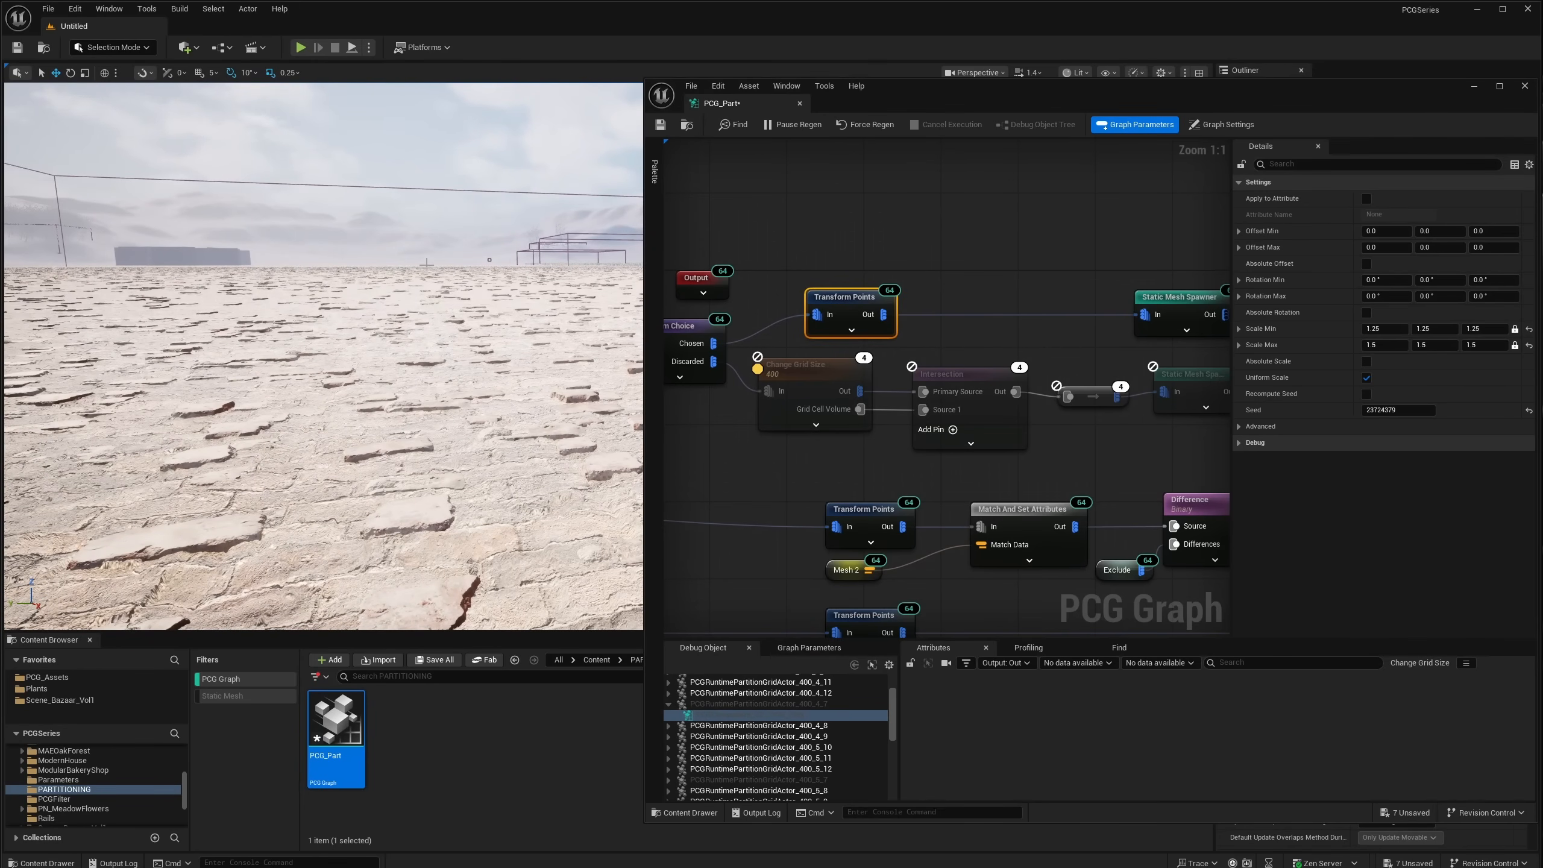
Step: Toggle the Intersection chain's Static Mesh Spawner off and back on to compare the ground coverage
right_drag(1113, 353, 962, 323)
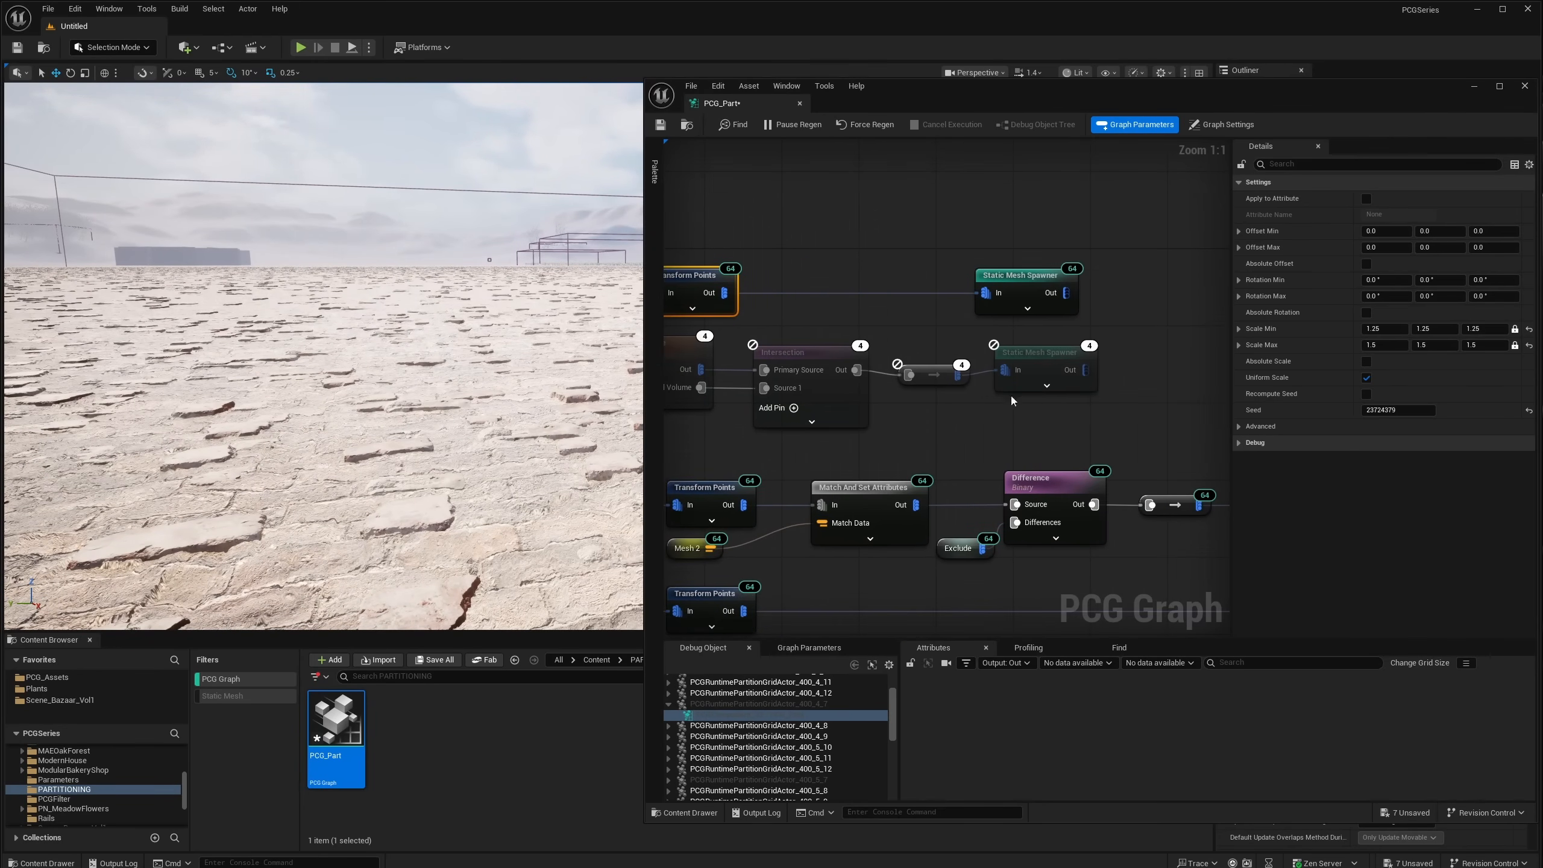
drag(1041, 365, 1067, 359)
right_drag(444, 287, 370, 288)
right_drag(1013, 356, 1106, 347)
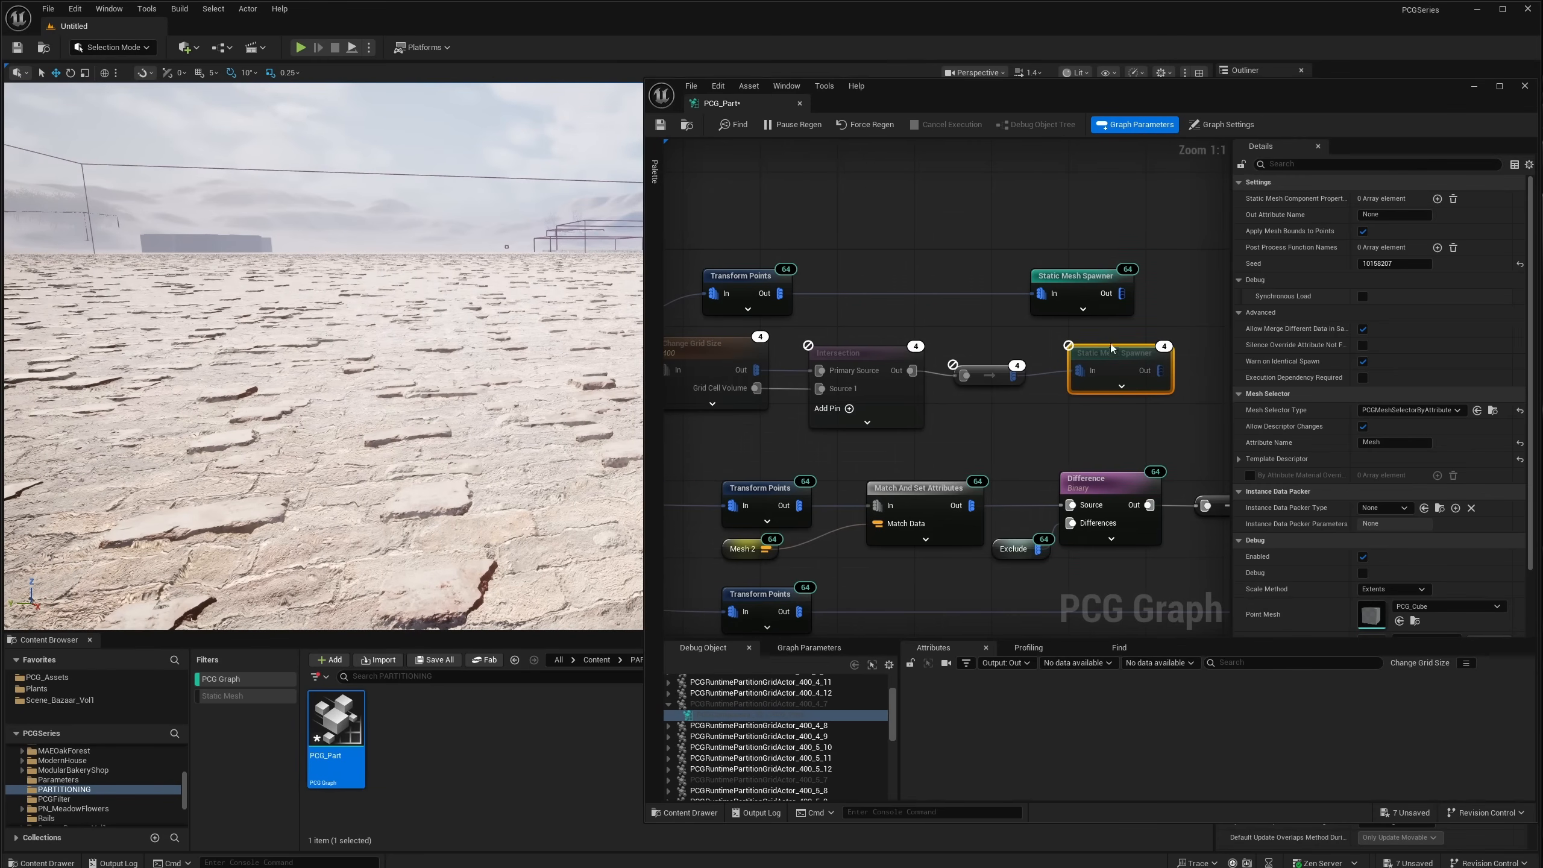
key(e)
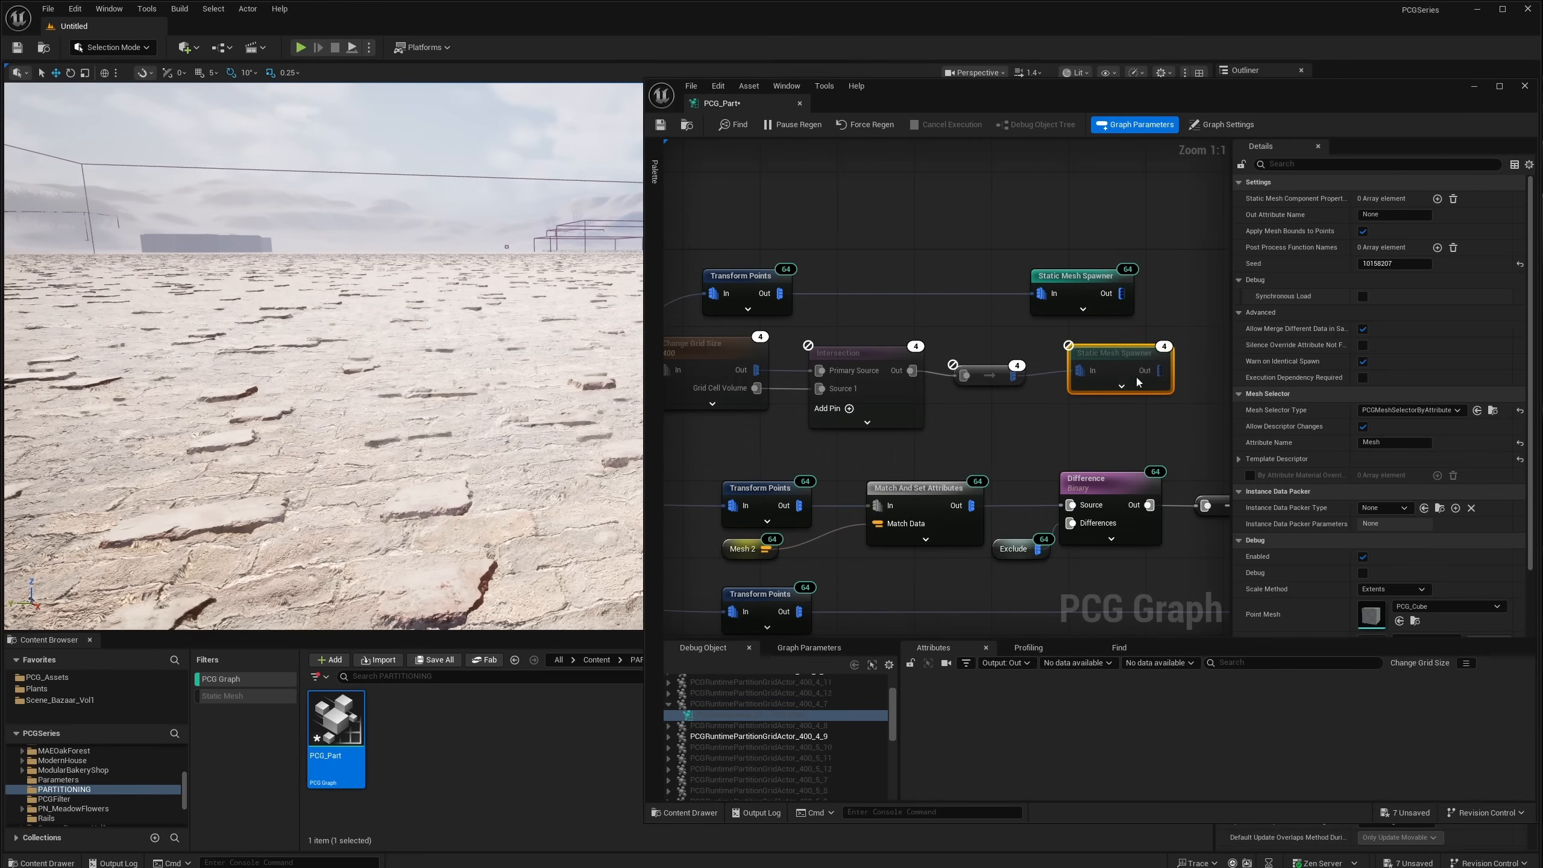
key(e)
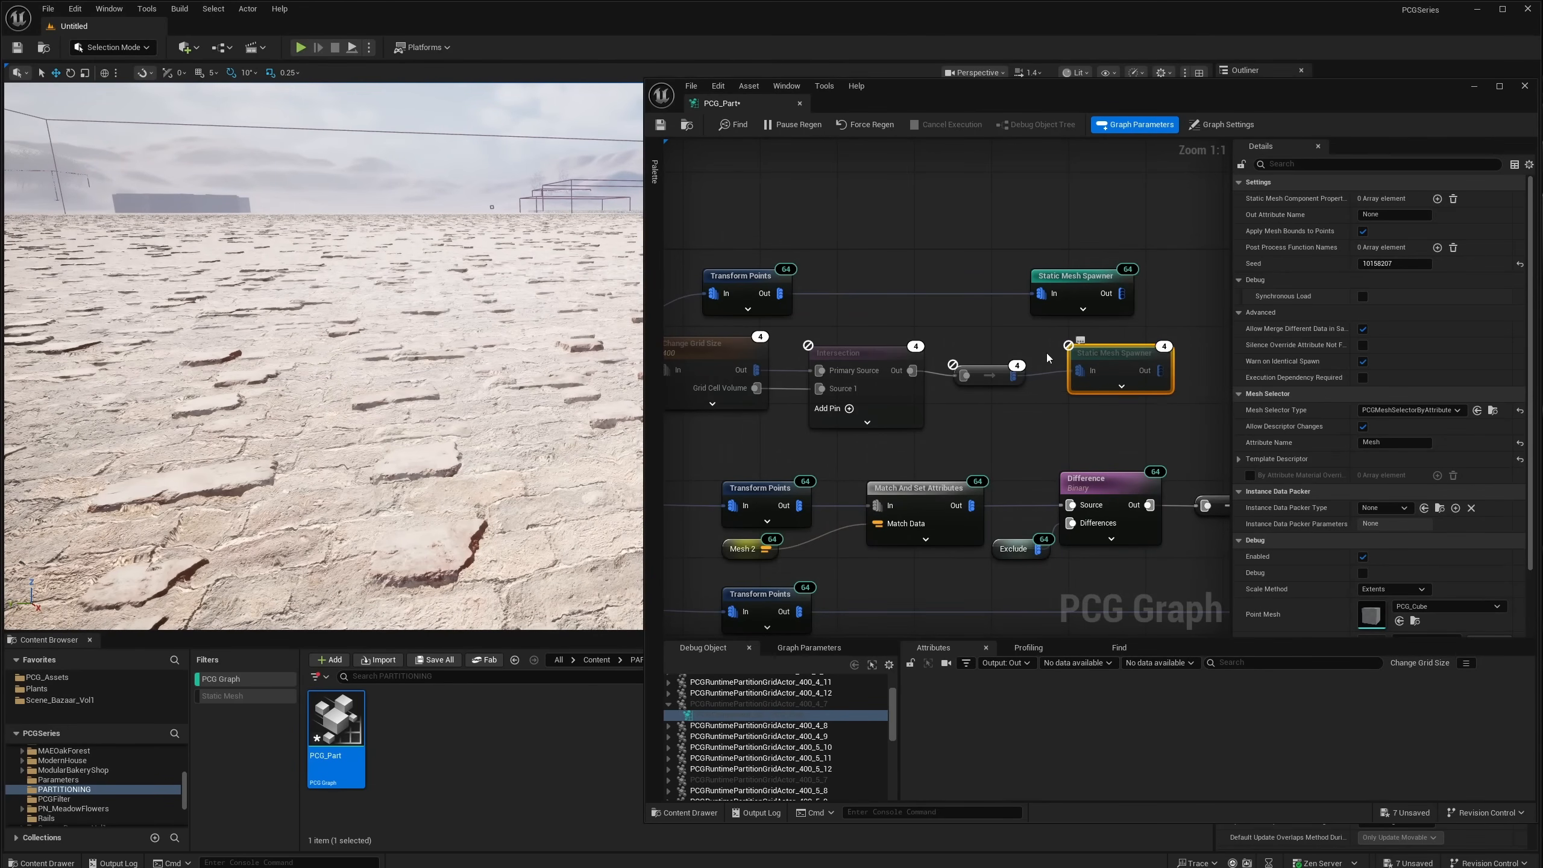
Step: Set the PCG component of PCGRuntimePartitionGridActor_400_4_12 as debug object and inspect the Change Grid Size node's point data
click(1037, 336)
right_drag(724, 331, 891, 382)
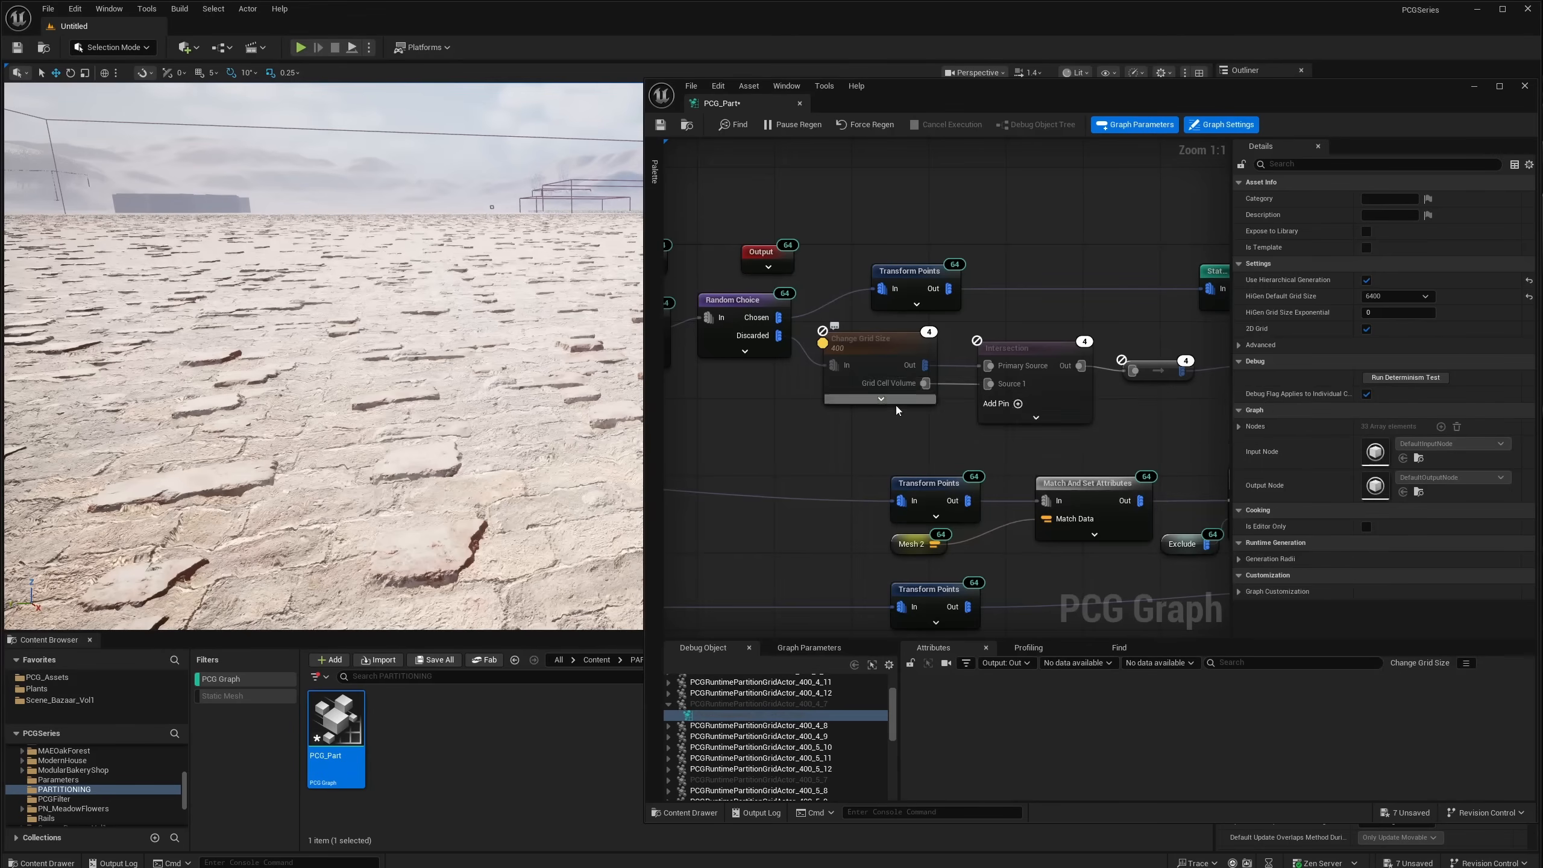
click(875, 344)
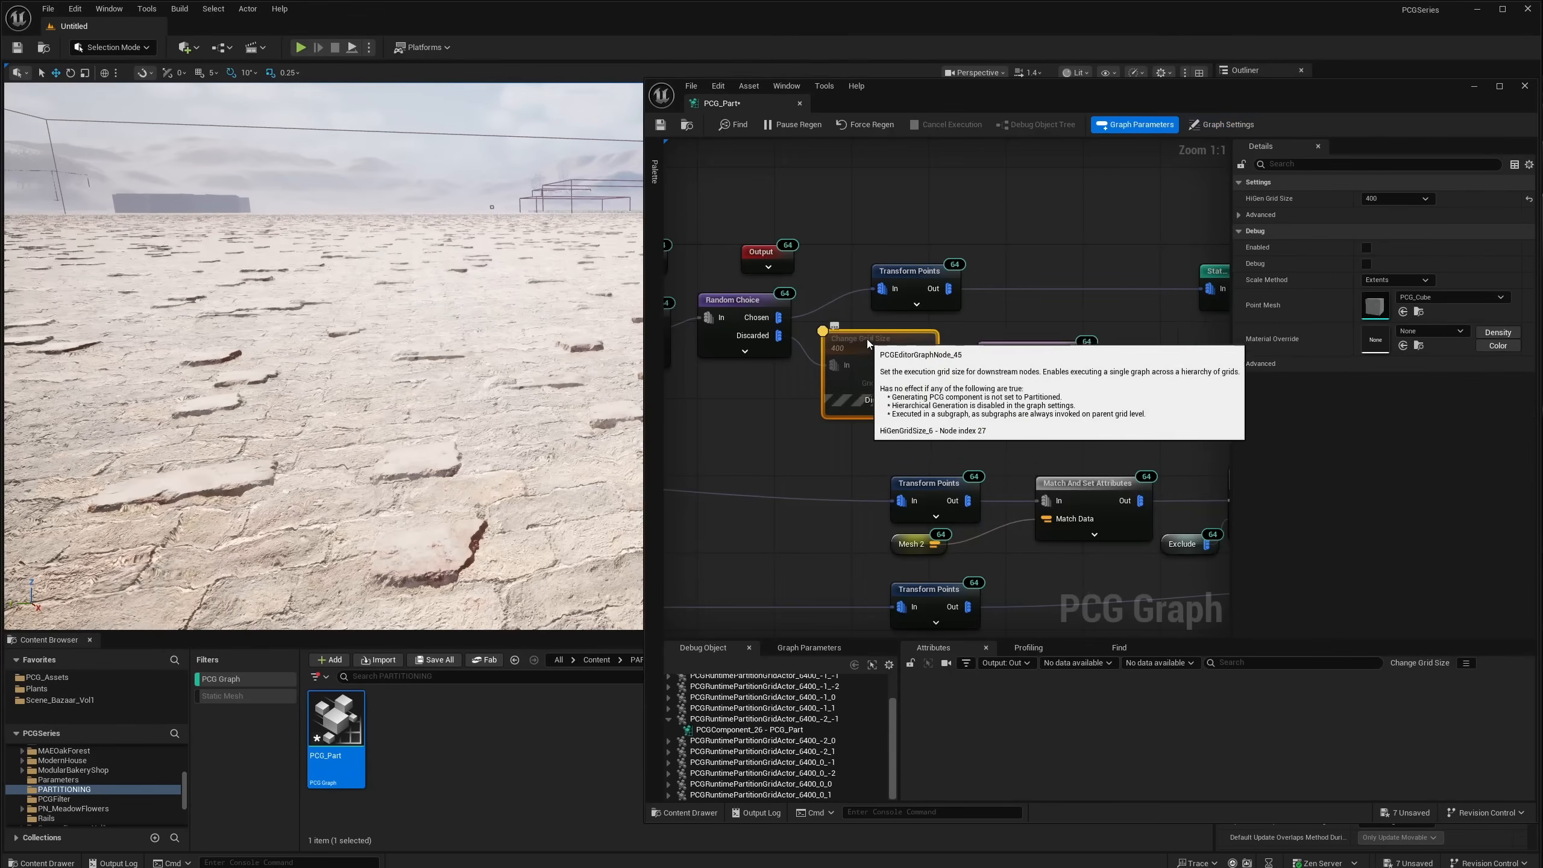
click(769, 447)
right_drag(977, 441, 788, 437)
click(961, 365)
drag(961, 365, 967, 363)
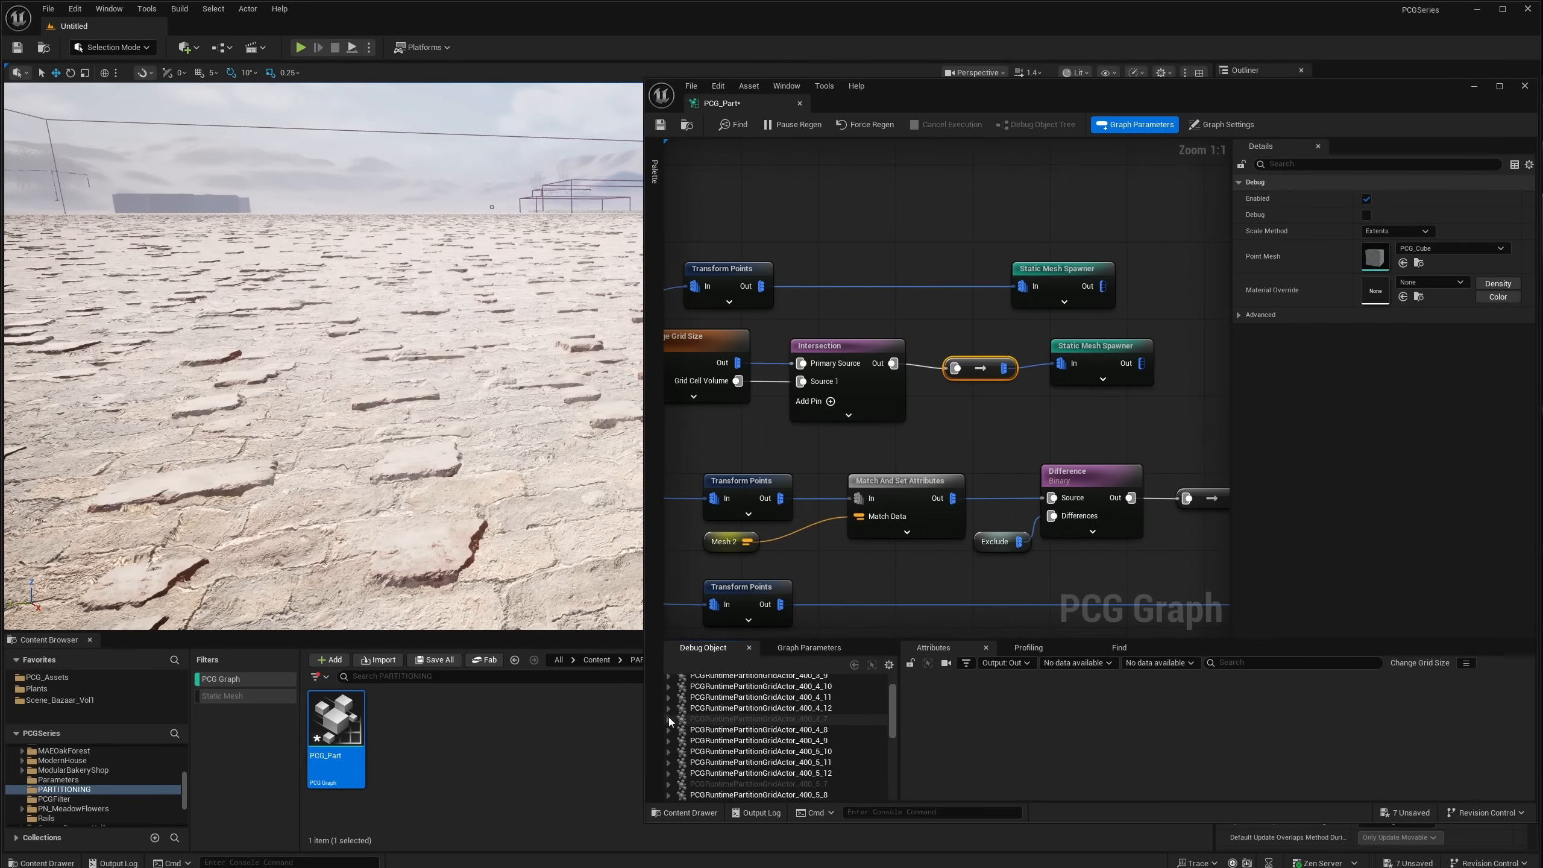
click(669, 710)
click(753, 719)
right_drag(922, 433, 1011, 420)
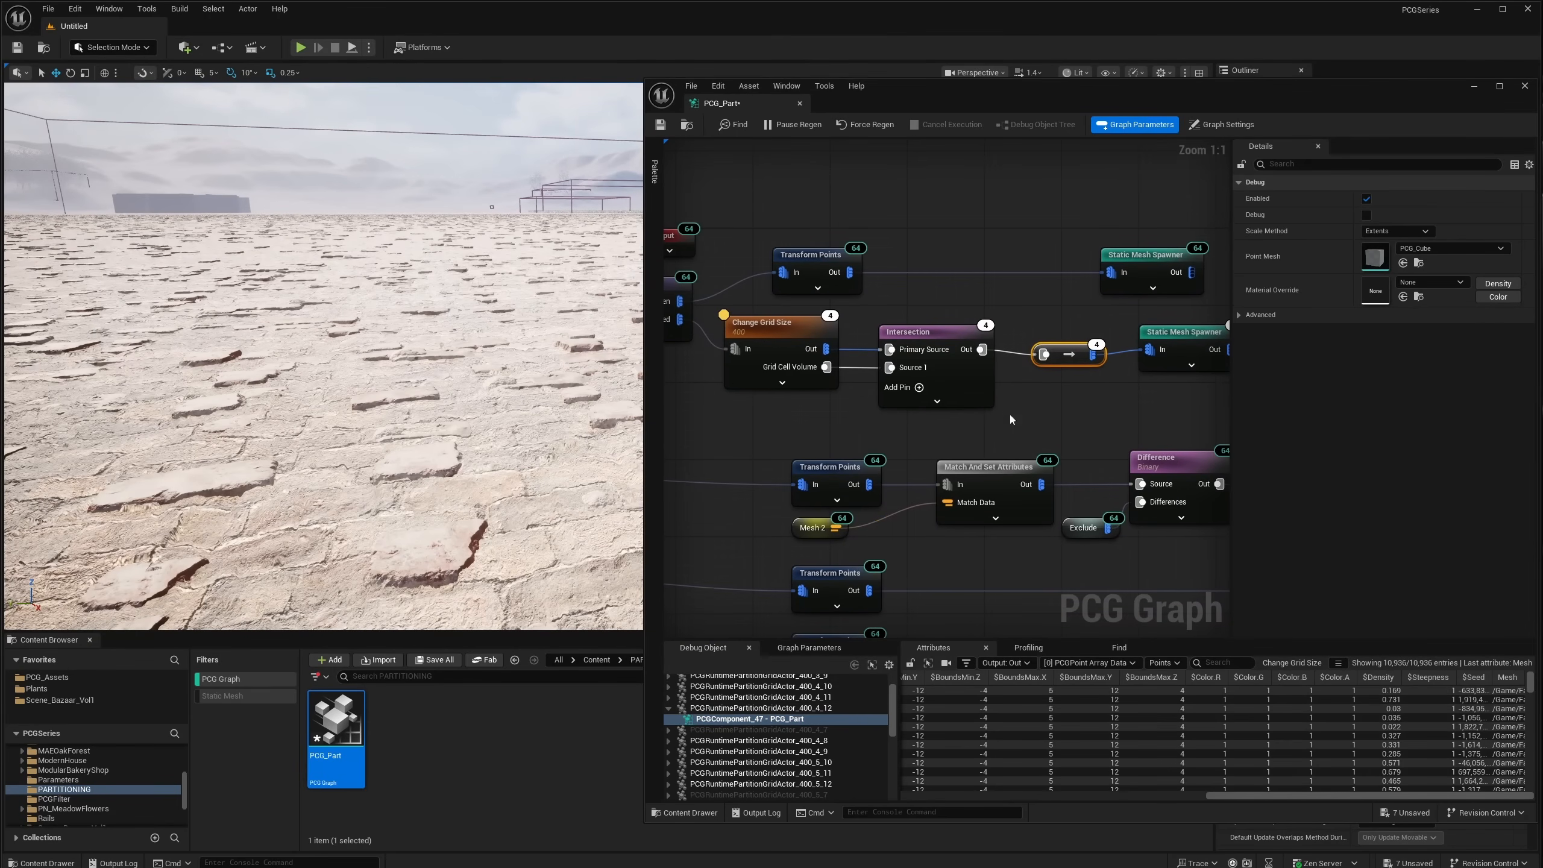
Step: Look over the ground and inspect the point data of the Intersection chain's Static Mesh Spawner
right_drag(474, 389, 565, 396)
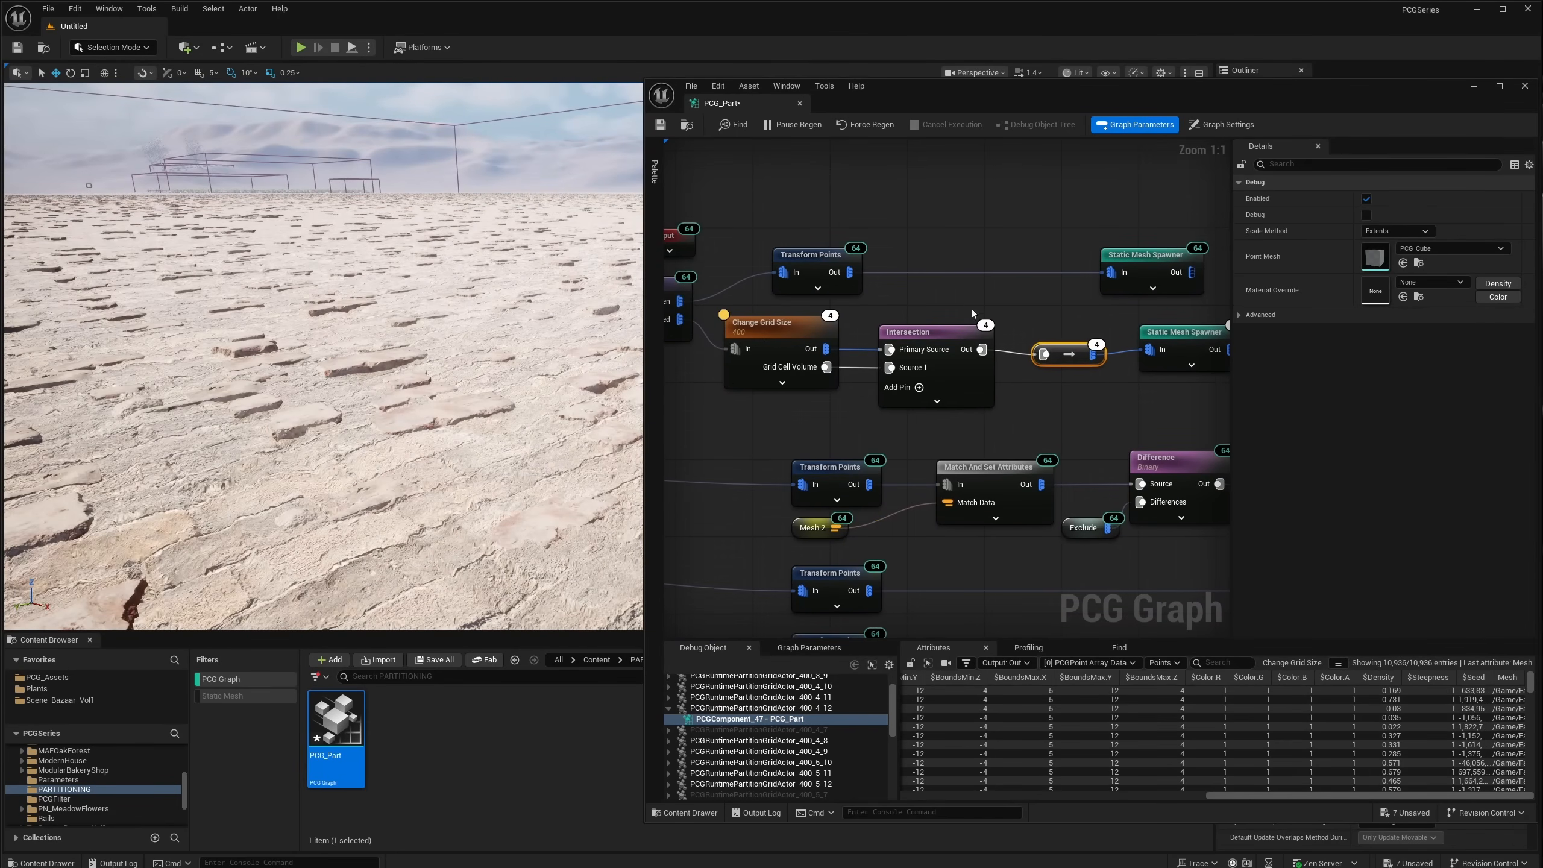
right_drag(1153, 375, 1044, 371)
click(1044, 368)
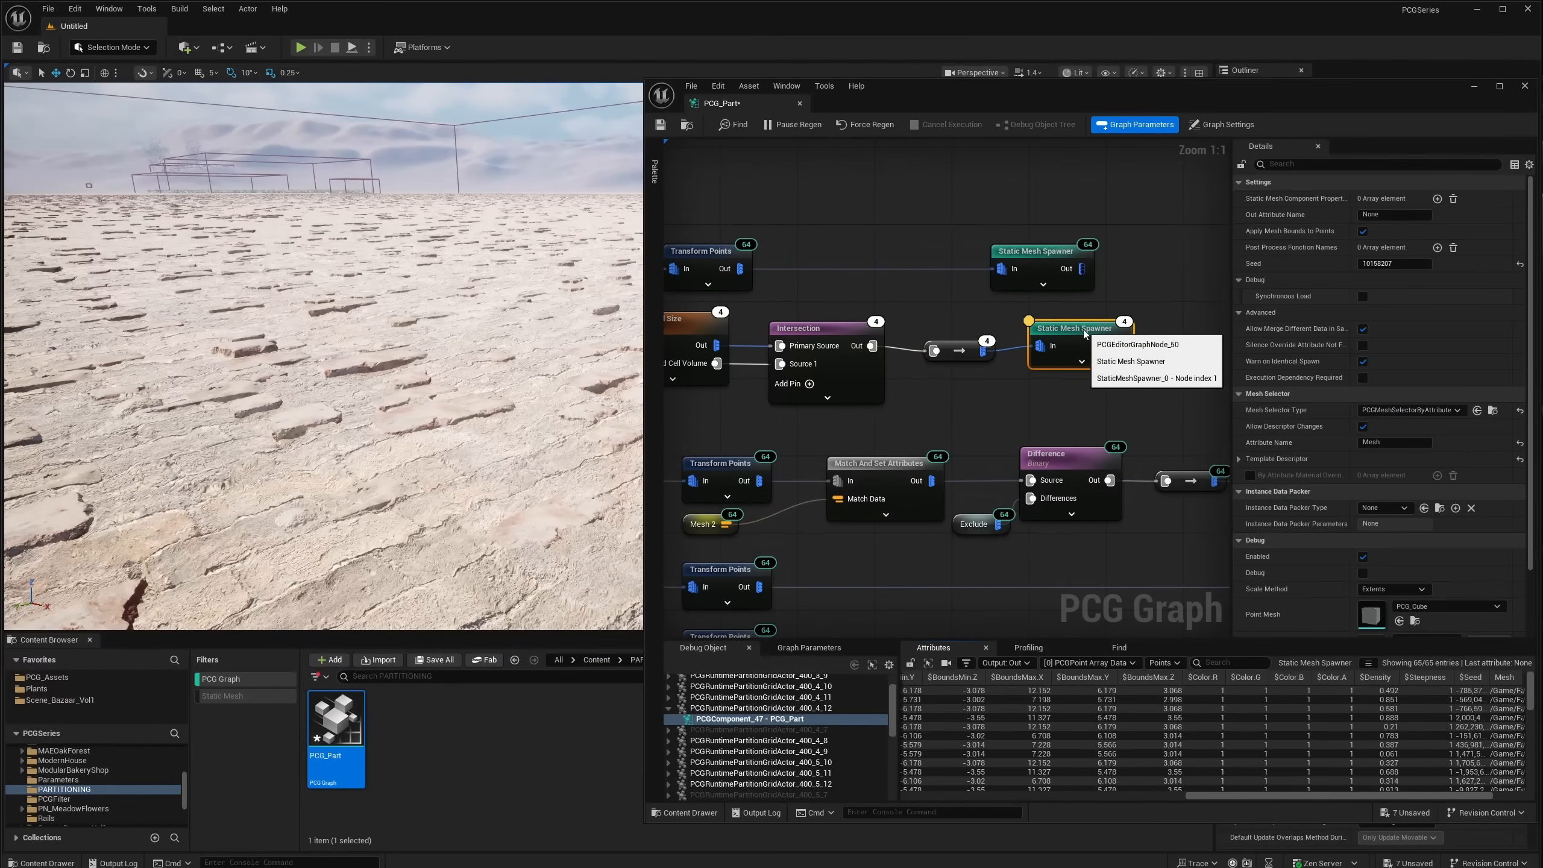
drag(1066, 333, 1076, 333)
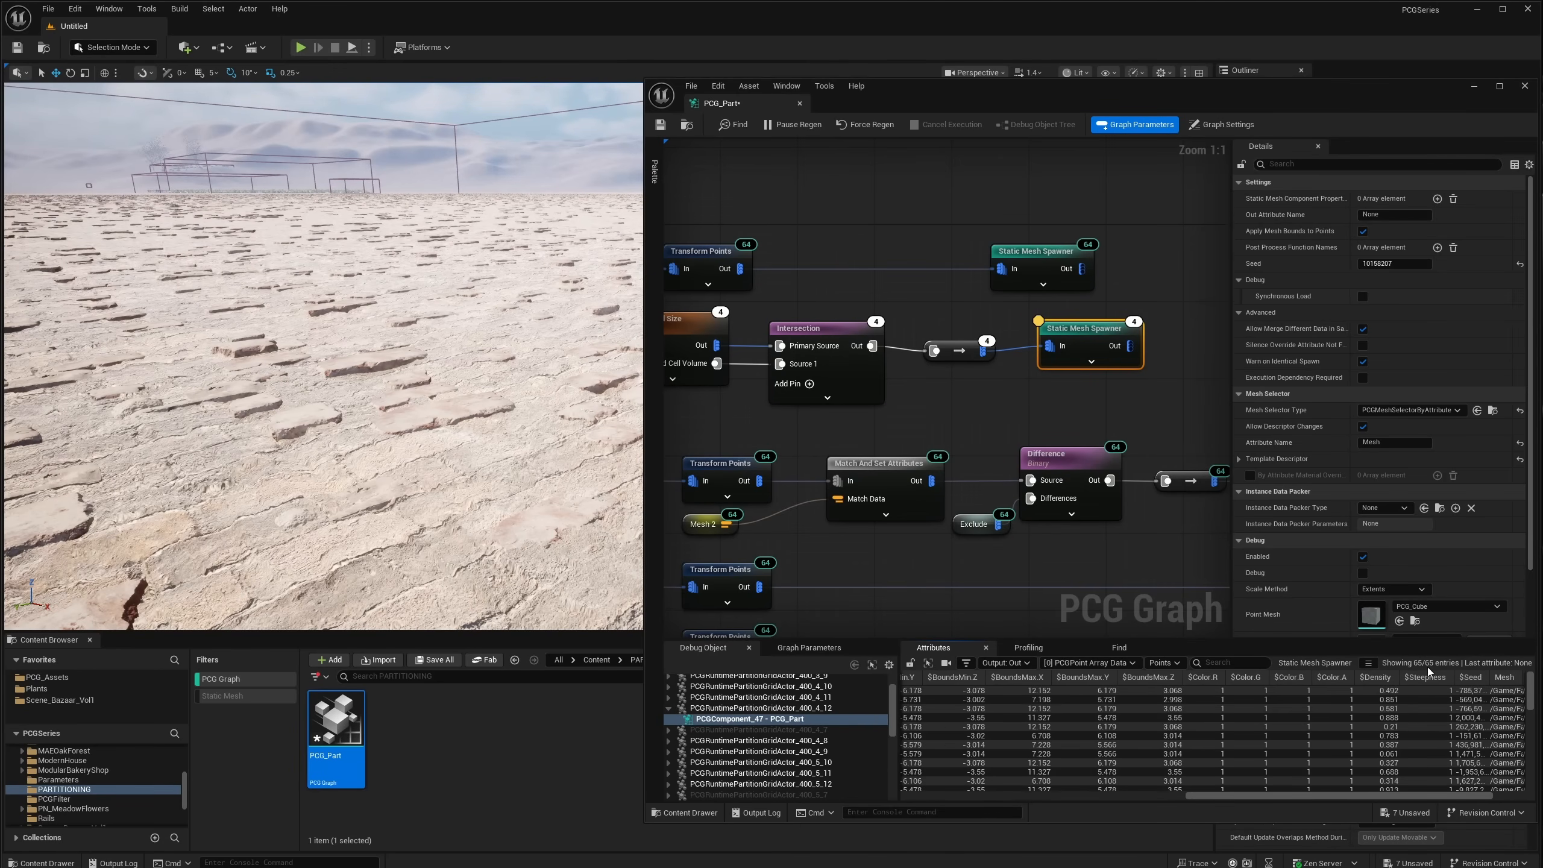
Step: Compare the Static Mesh Spawner's point entries for grid actors 400_4_11, 400_4_10 and 400_3_9
click(669, 697)
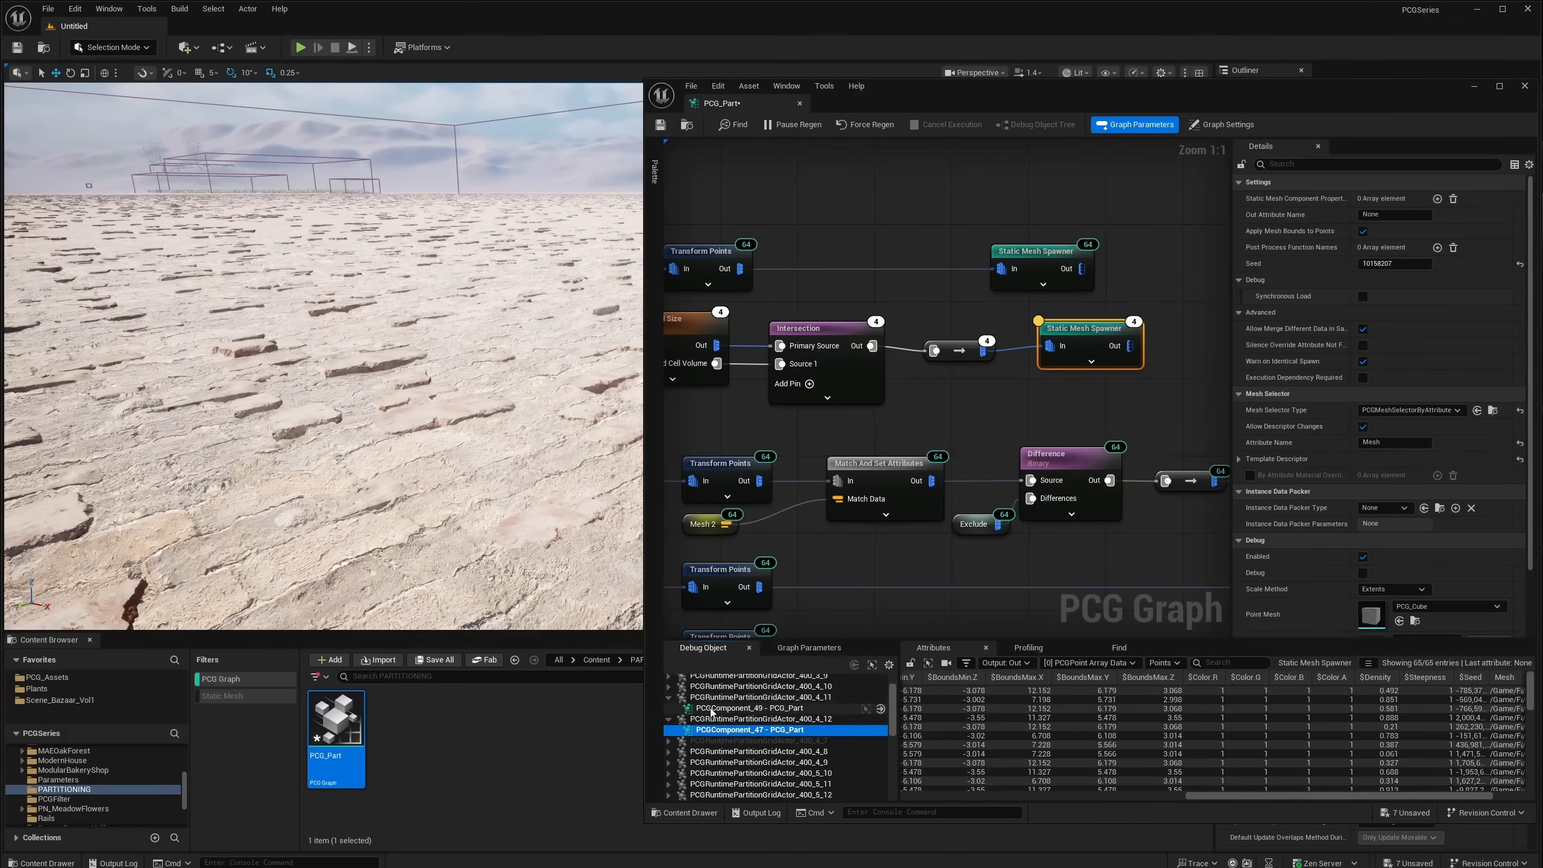
click(712, 709)
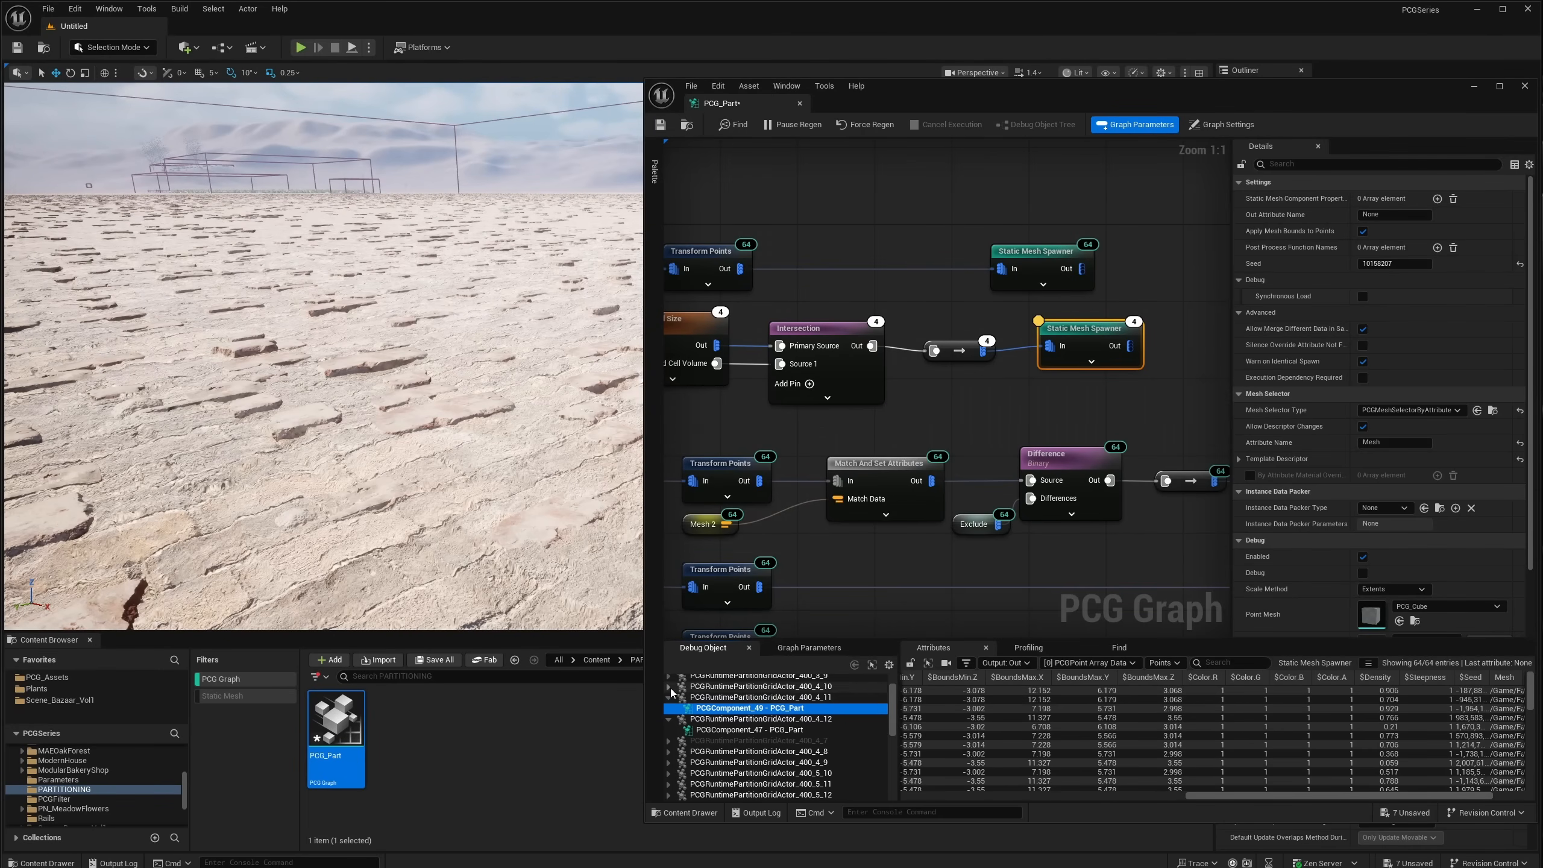
click(670, 686)
click(735, 697)
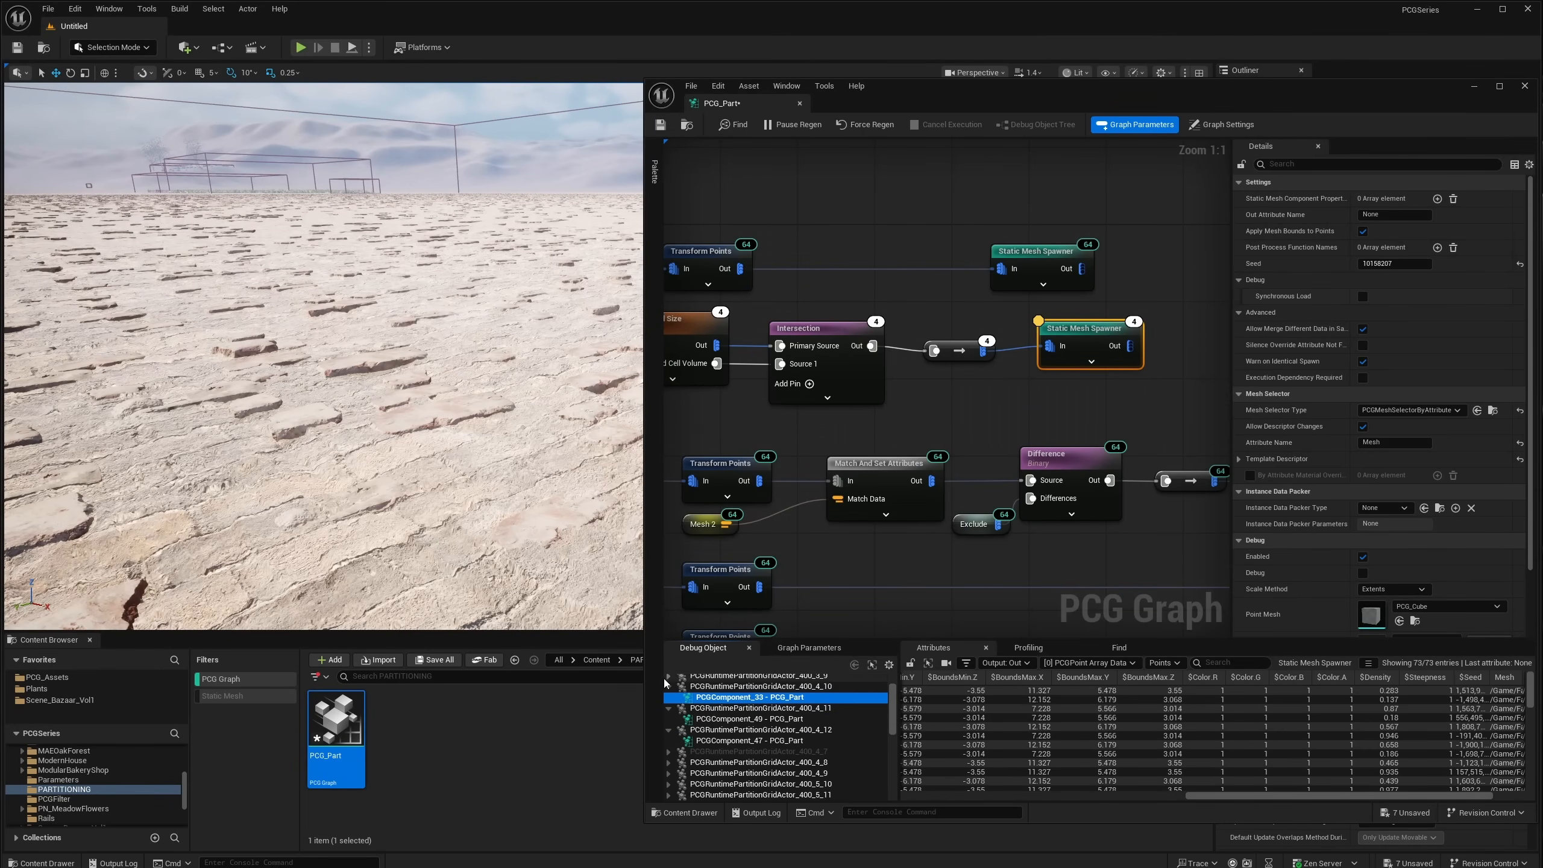
click(669, 675)
click(736, 687)
Step: Examine the Static Mesh Spawner's point entries for grid actors 400_3_8, 400_3_11, 400_3_10 and 400_7_10
scroll(735, 705, up, 2)
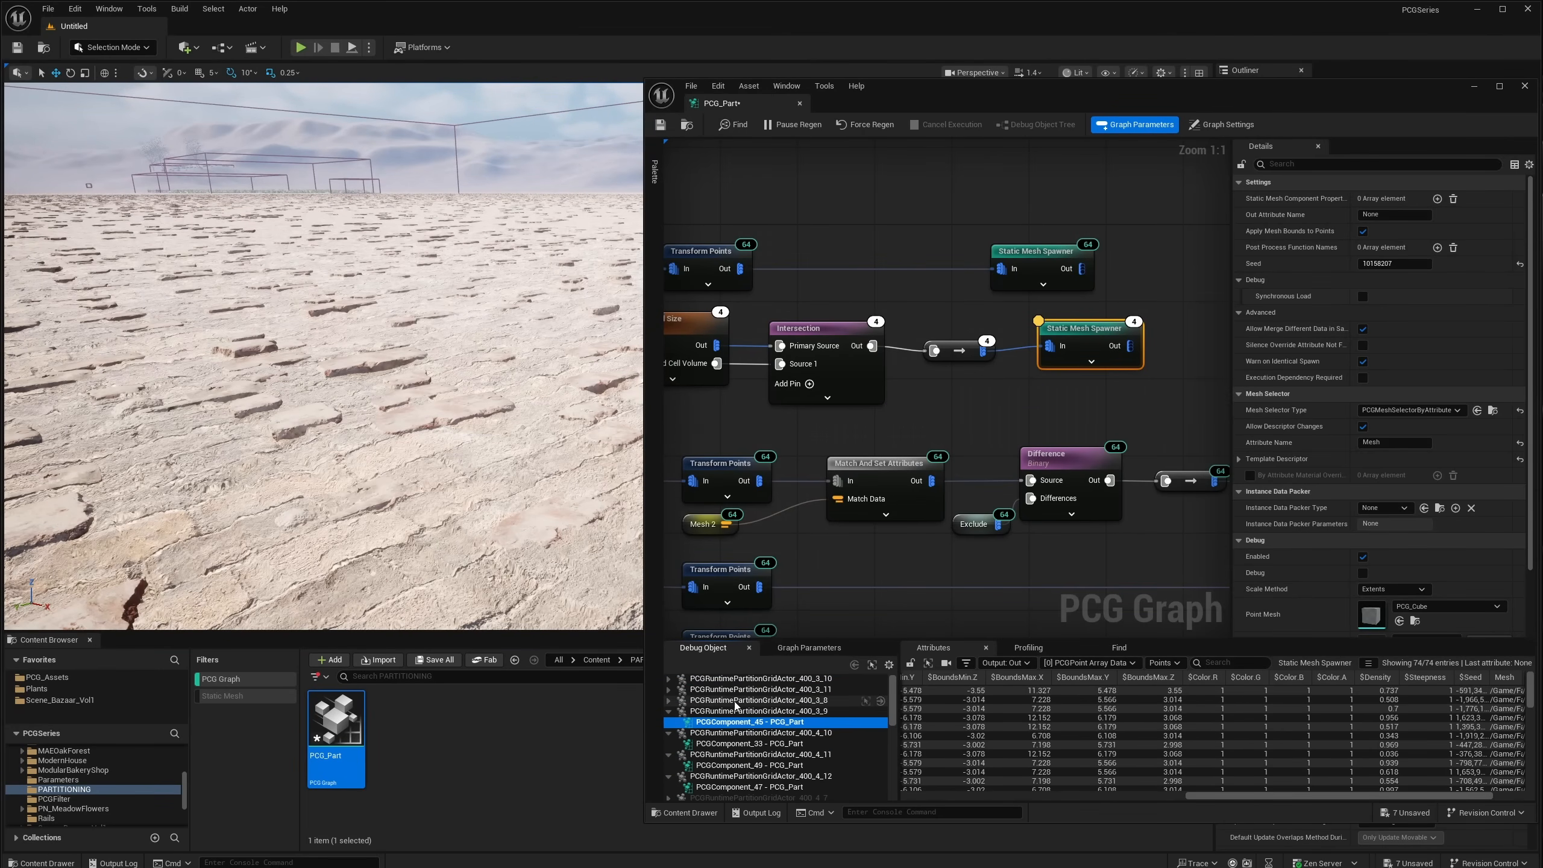
click(669, 700)
click(738, 711)
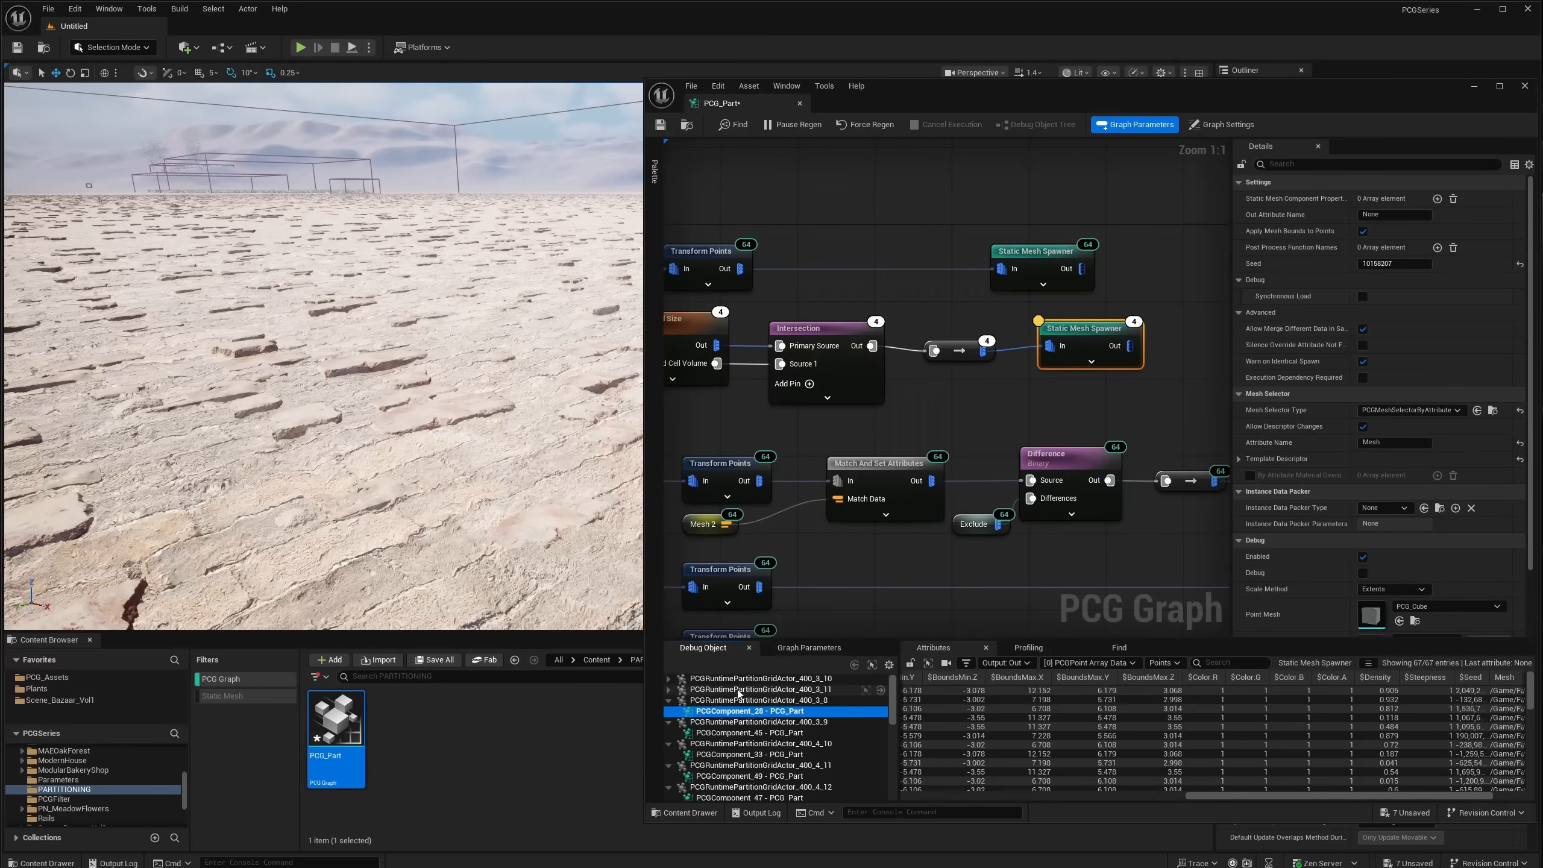
click(670, 689)
click(726, 700)
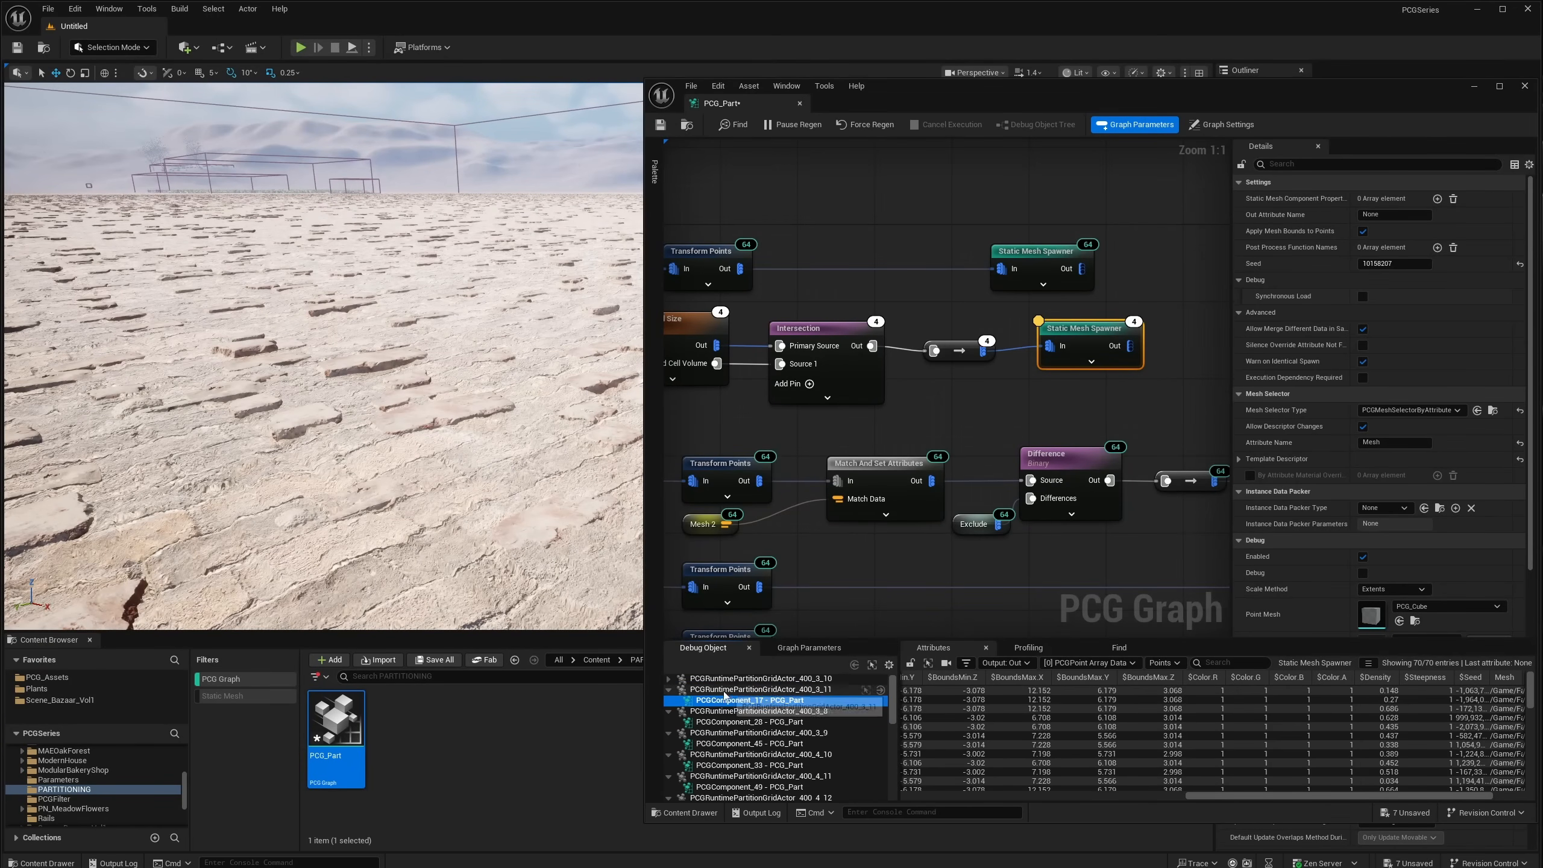
click(669, 678)
click(709, 691)
scroll(729, 705, down, 10)
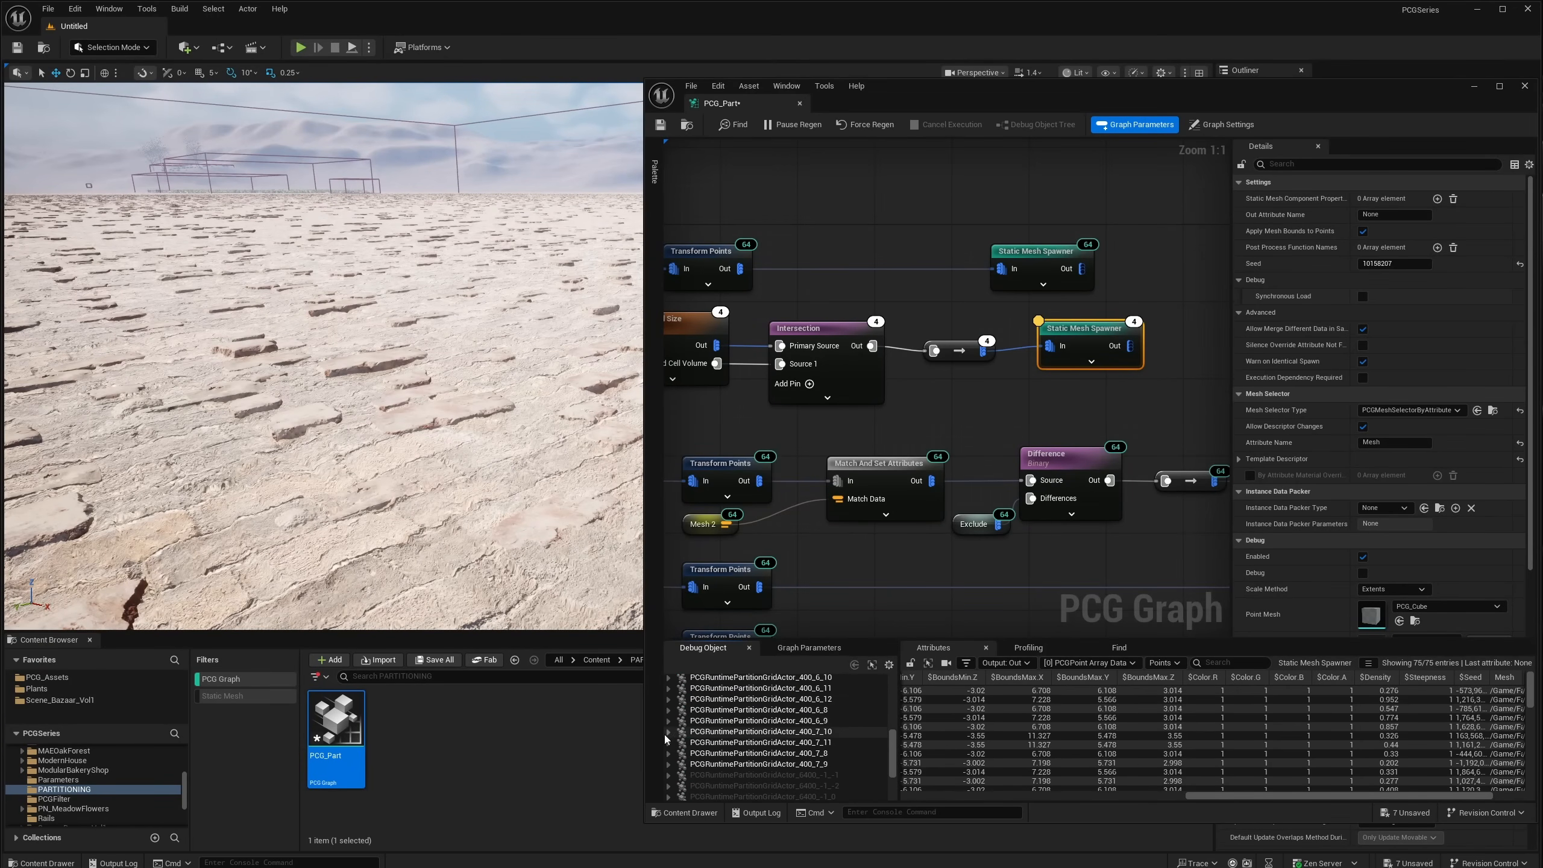
click(714, 742)
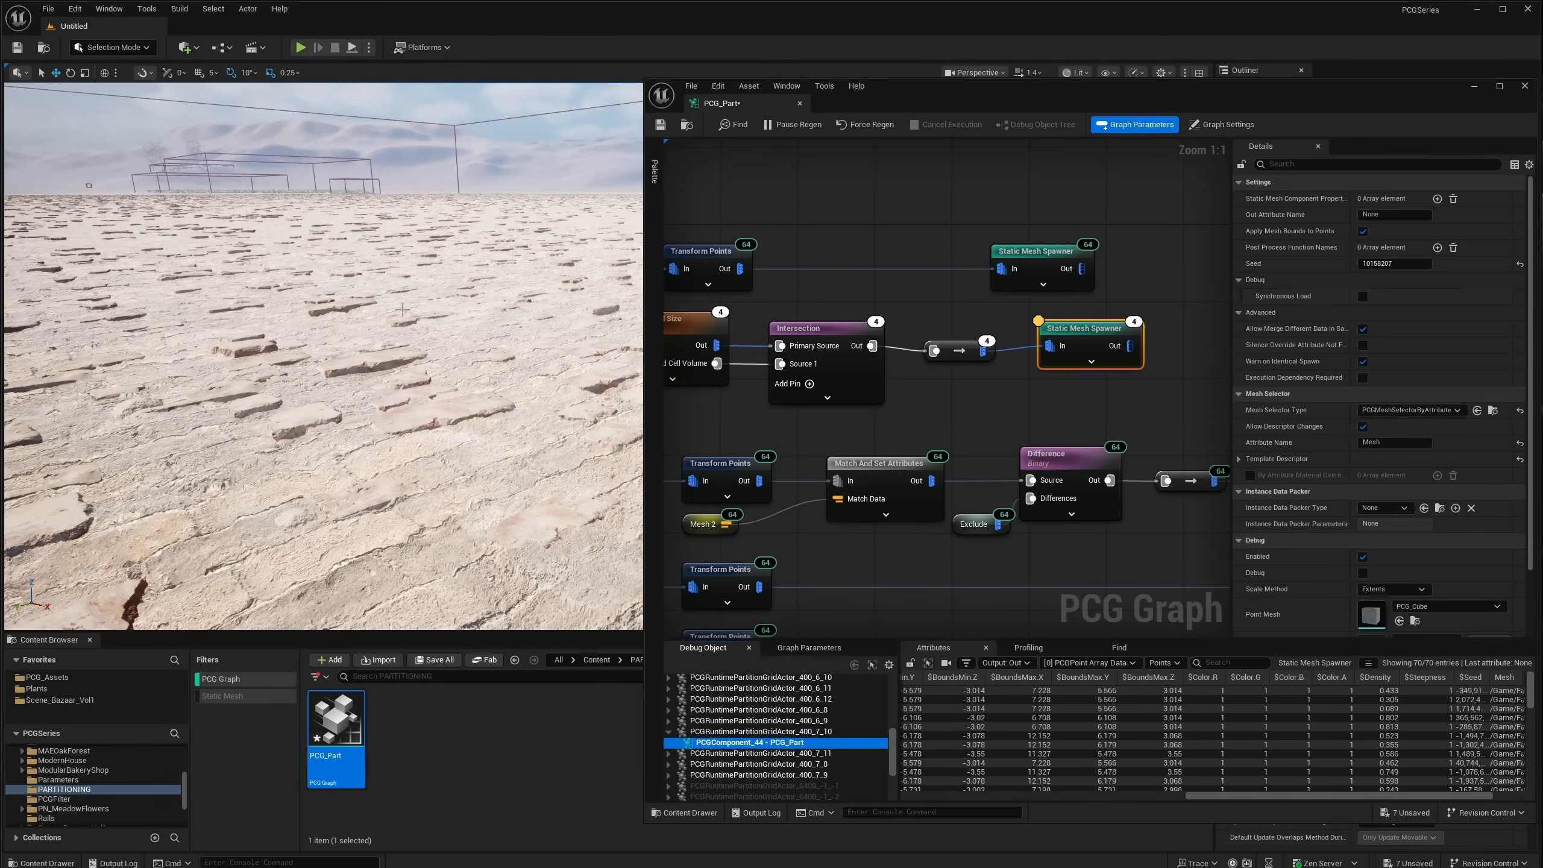
Step: Fly across the stone ground and watch how the 400 runtime partition actors update around the camera
right_drag(402, 310, 345, 317)
key(s)
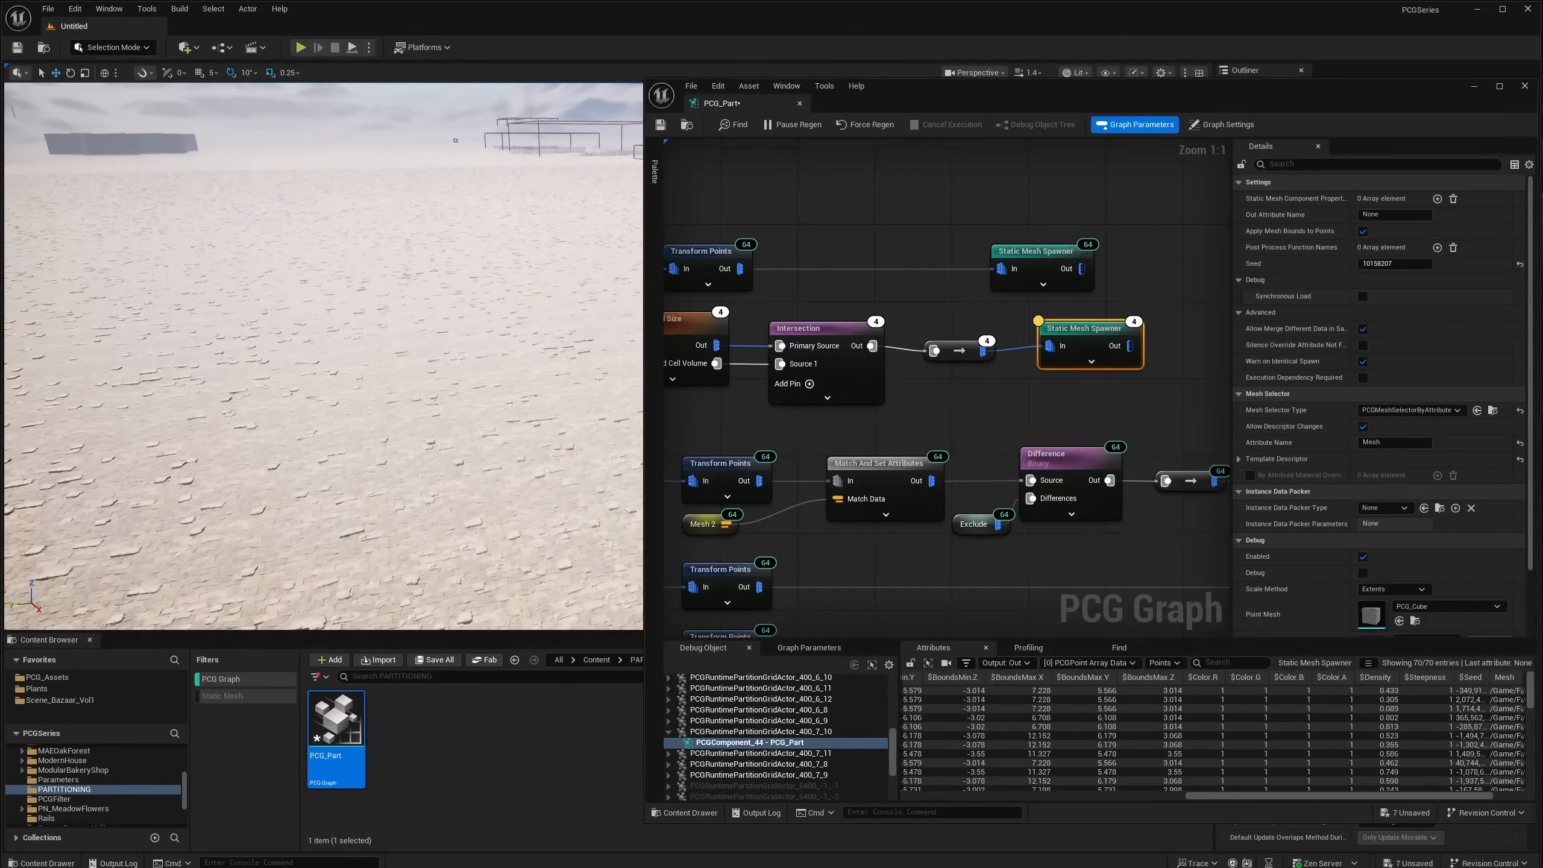
click(667, 709)
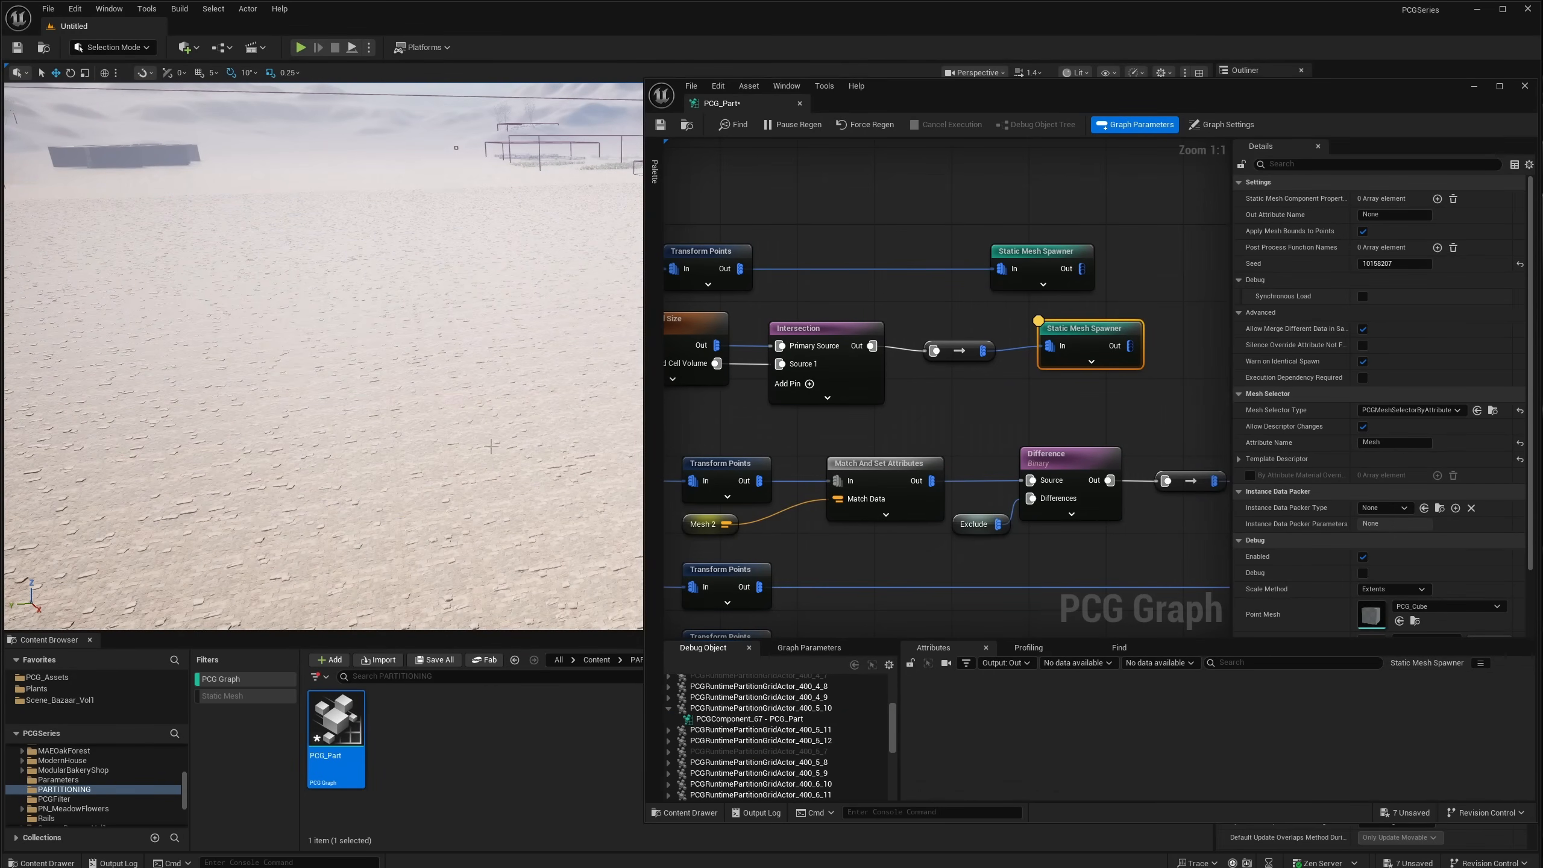
key(w)
right_drag(490, 446, 582, 401)
key(w)
key(w)
key(s)
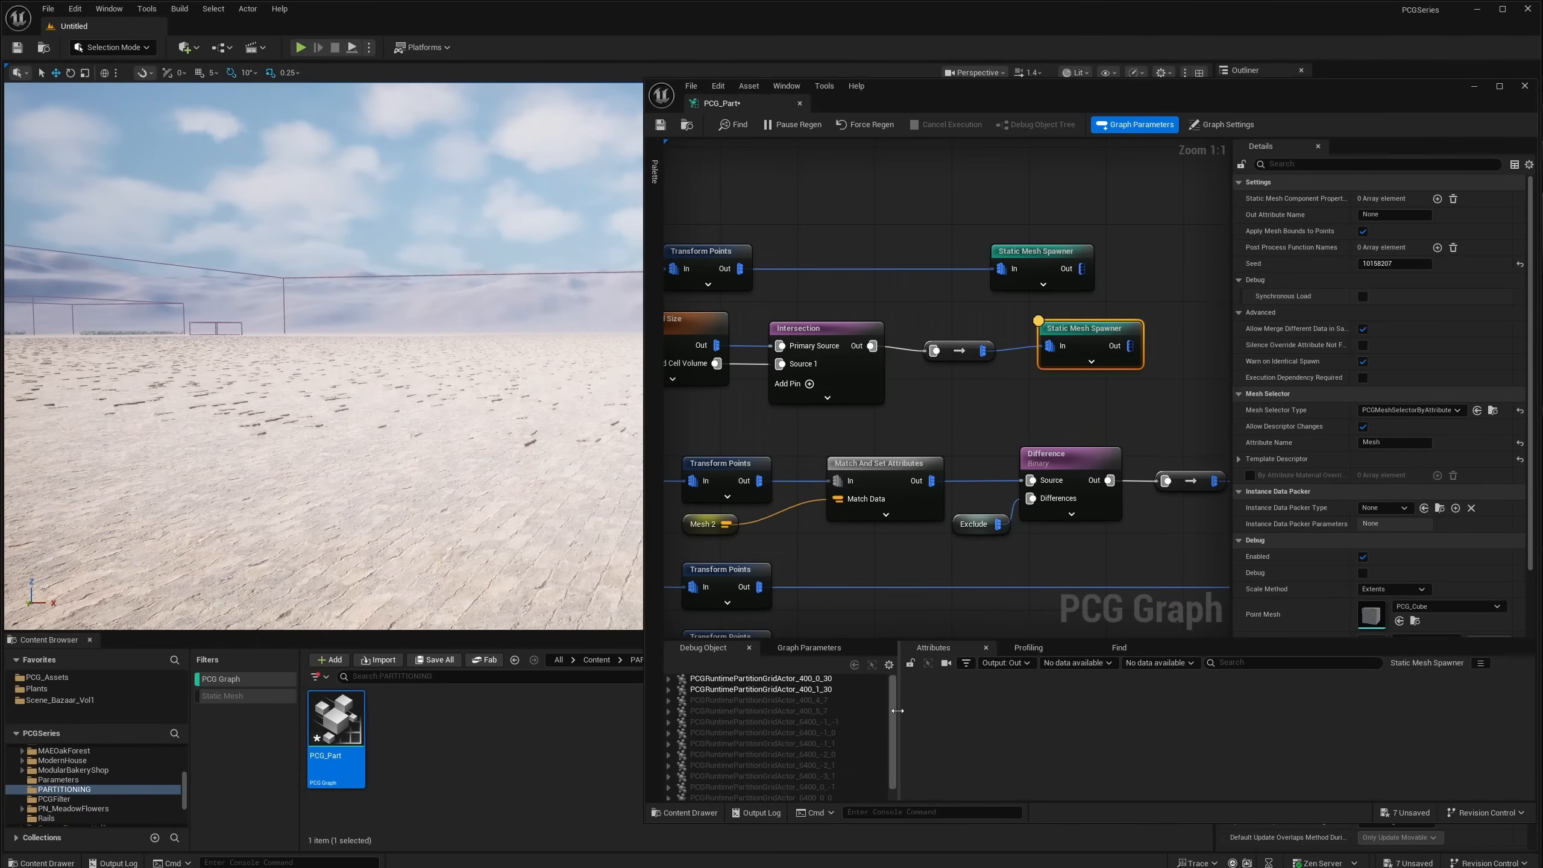
Step: Debug the PCG component of PCGRuntimePartitionGridActor_400_0_30 and look around to check how its partition list refreshes
drag(897, 711, 890, 709)
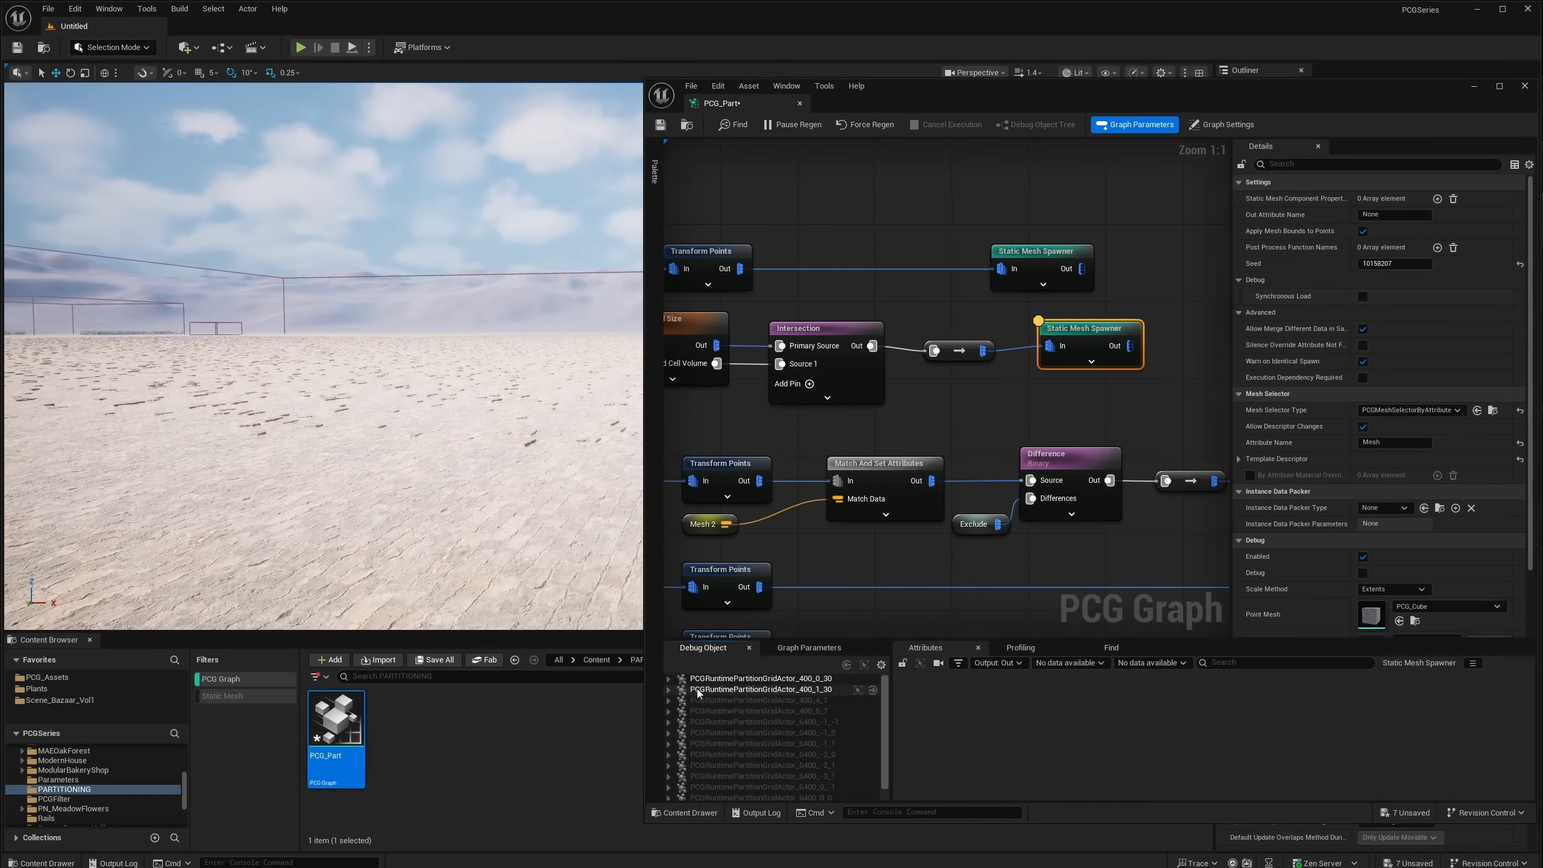
click(669, 678)
click(748, 690)
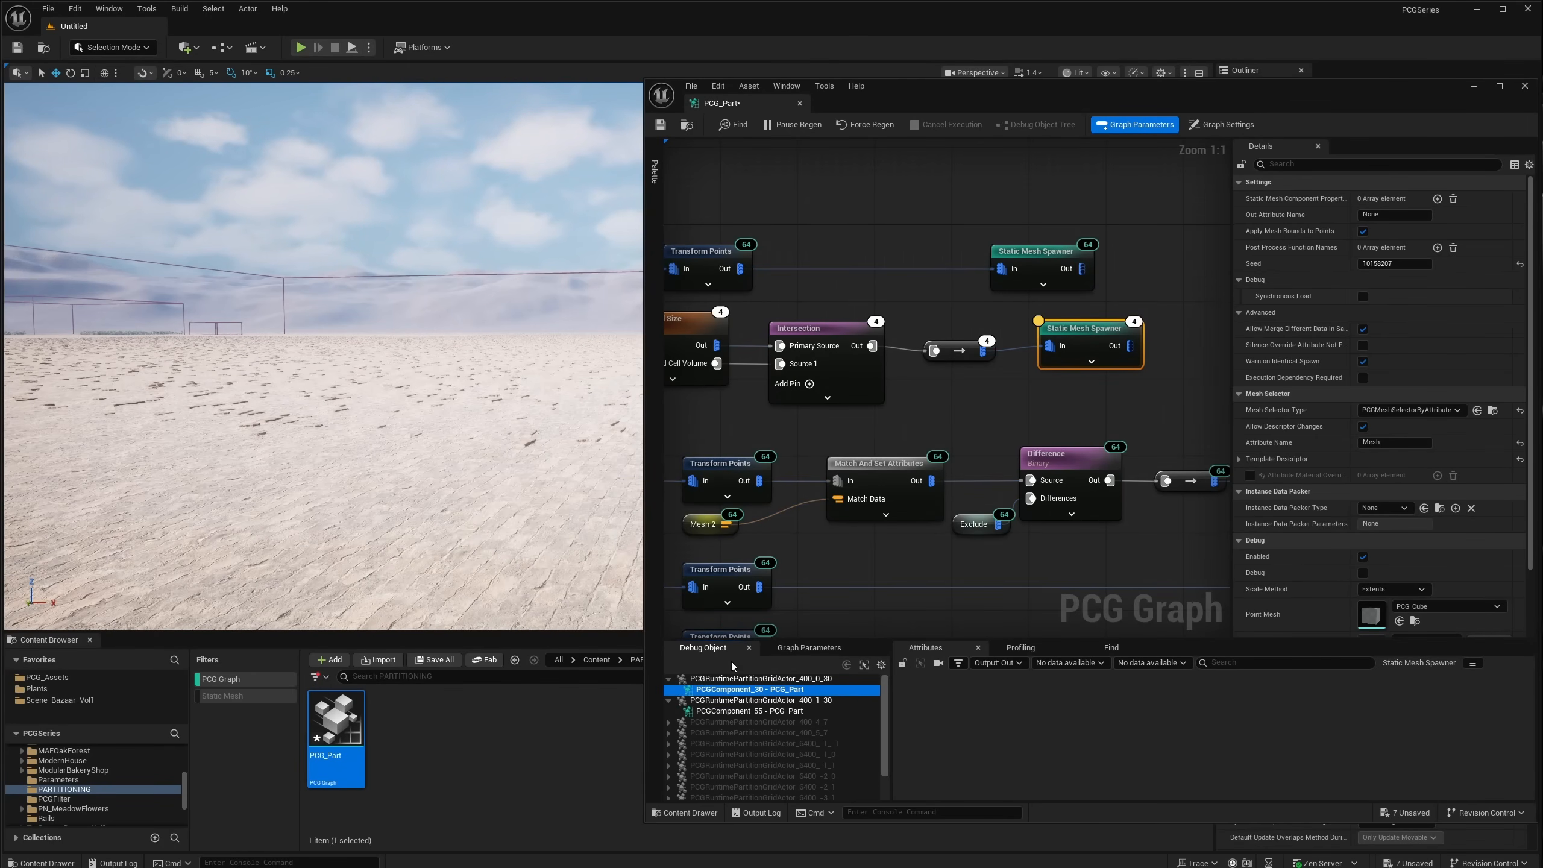
mouse_move(468, 495)
right_down()
mouse_move(436, 482)
mouse_move(460, 481)
right_up()
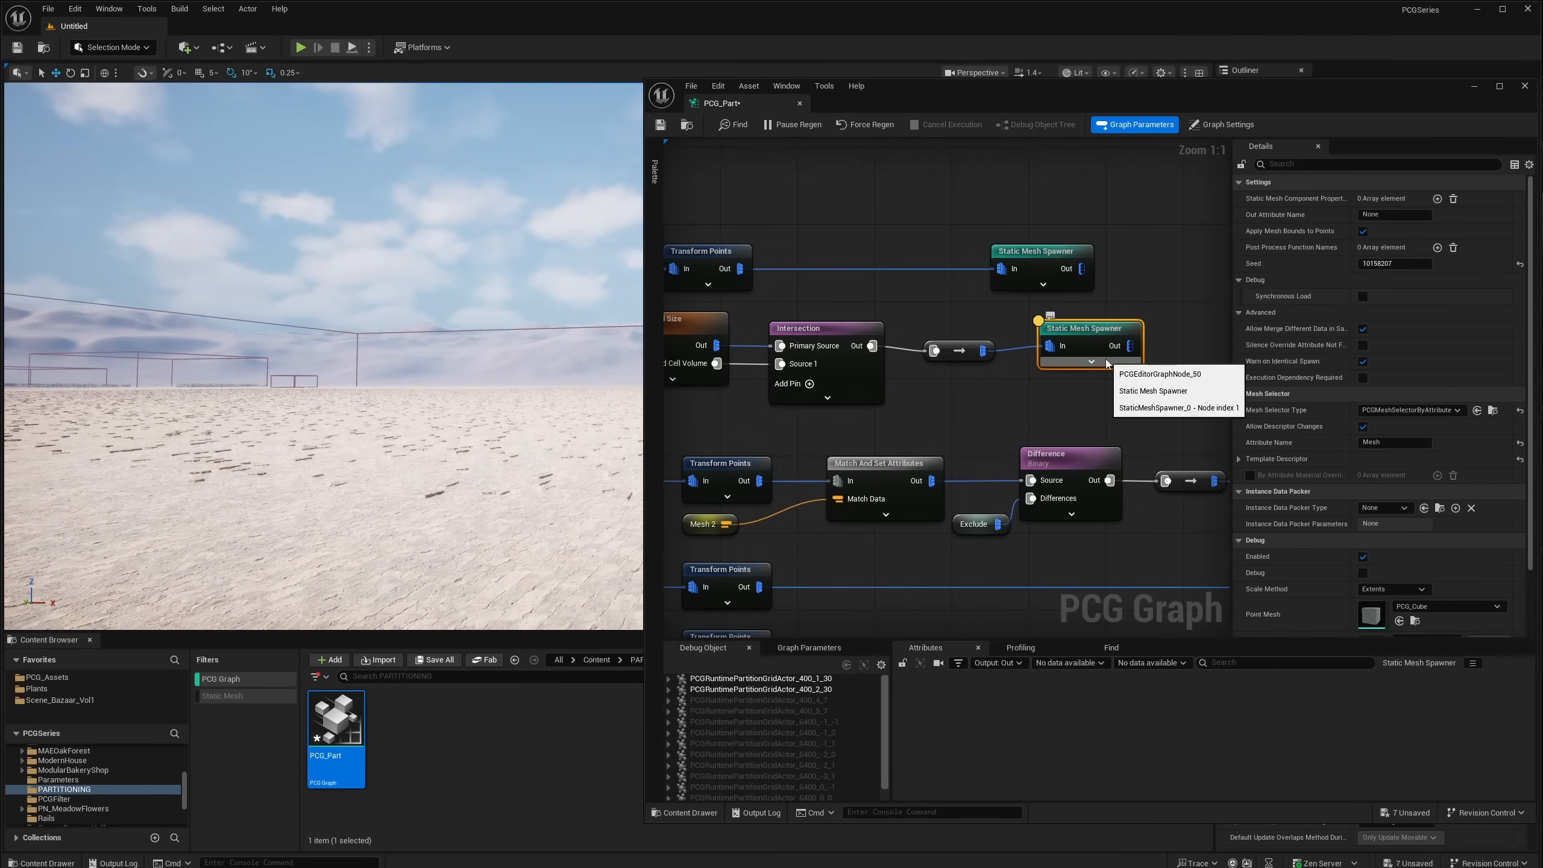
right_drag(531, 385, 445, 392)
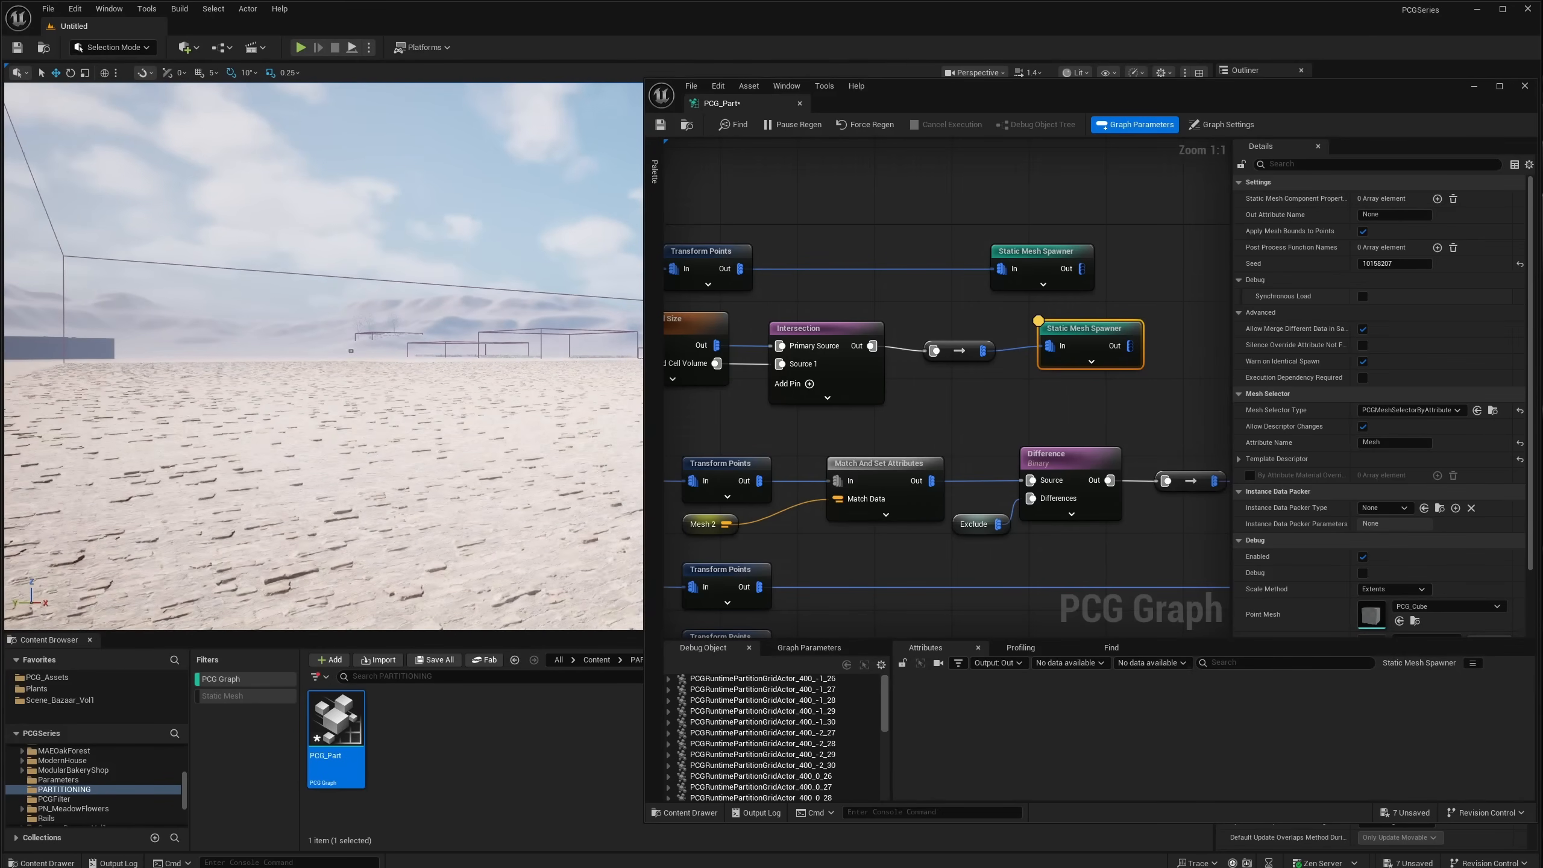
Step: Set the HiGen Grid Size of the Change Grid Size node on the Discarded stone branch to 800
right_drag(1083, 383, 1315, 386)
click(894, 323)
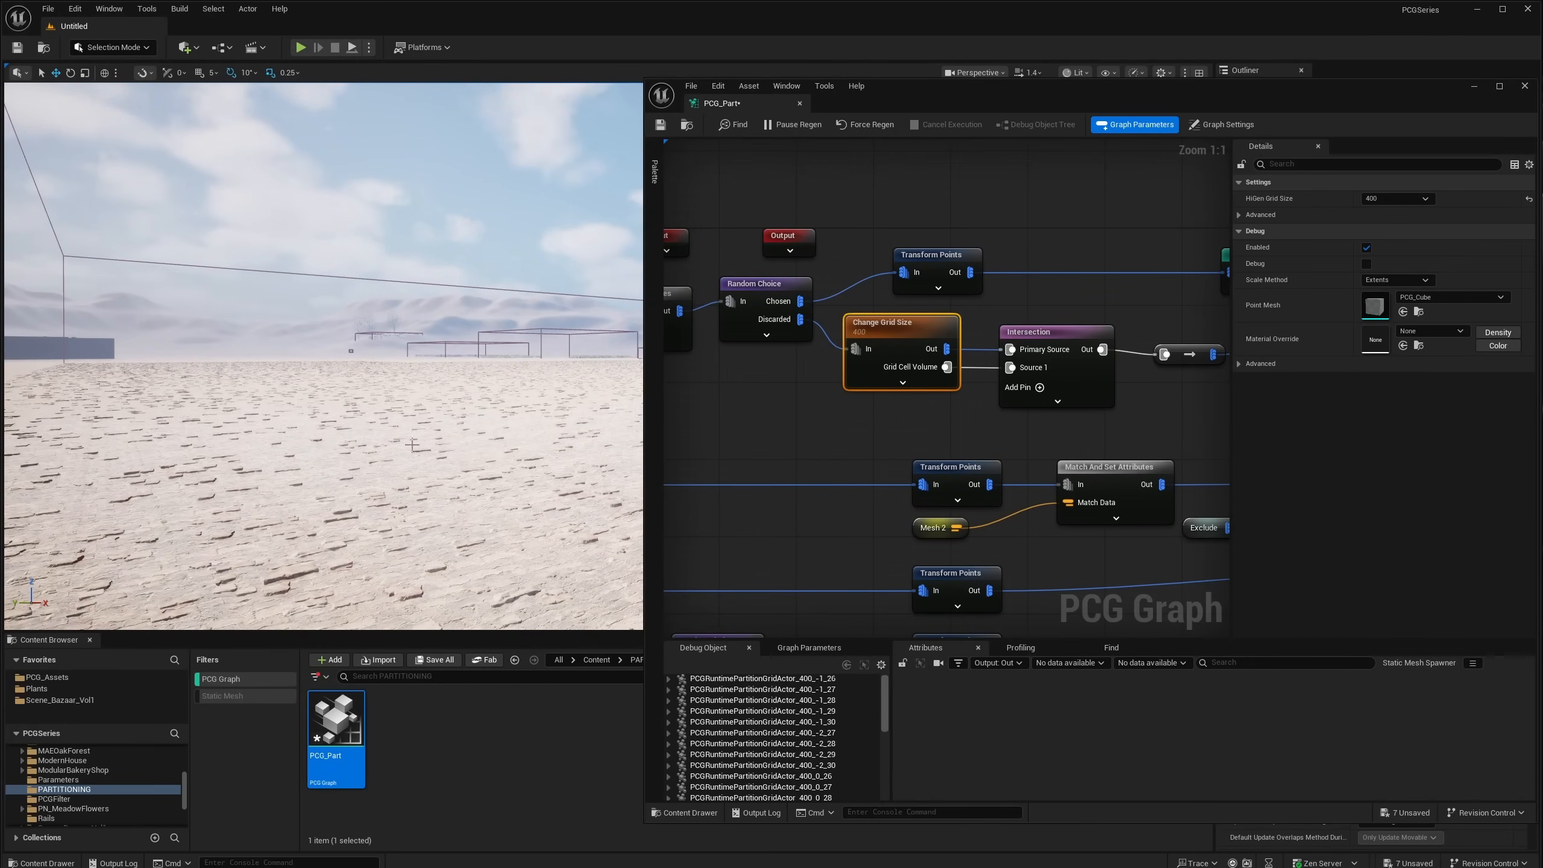
drag(938, 102, 961, 103)
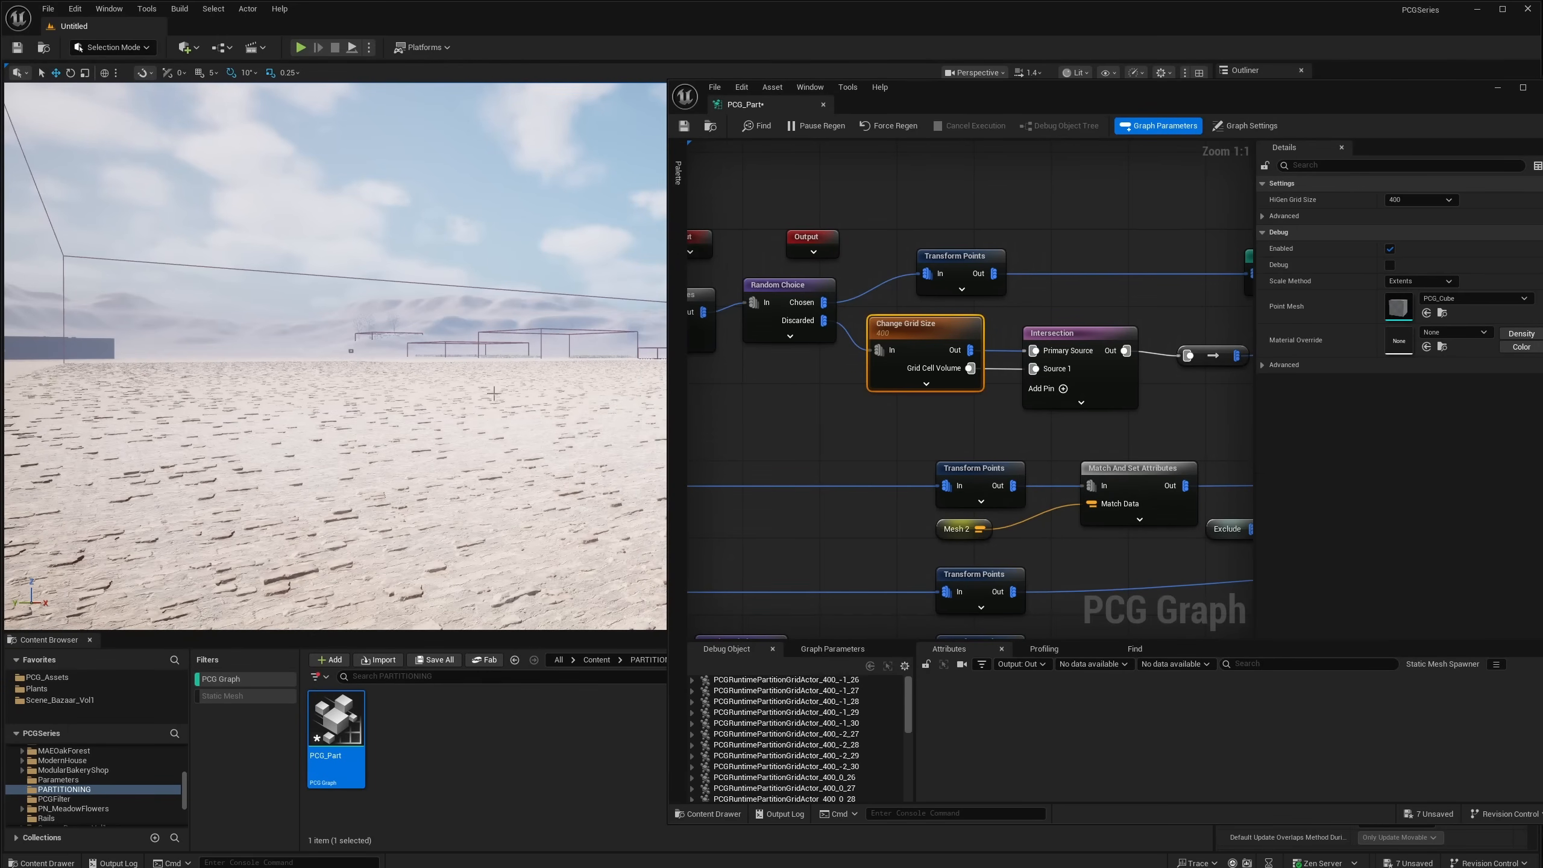
click(1409, 198)
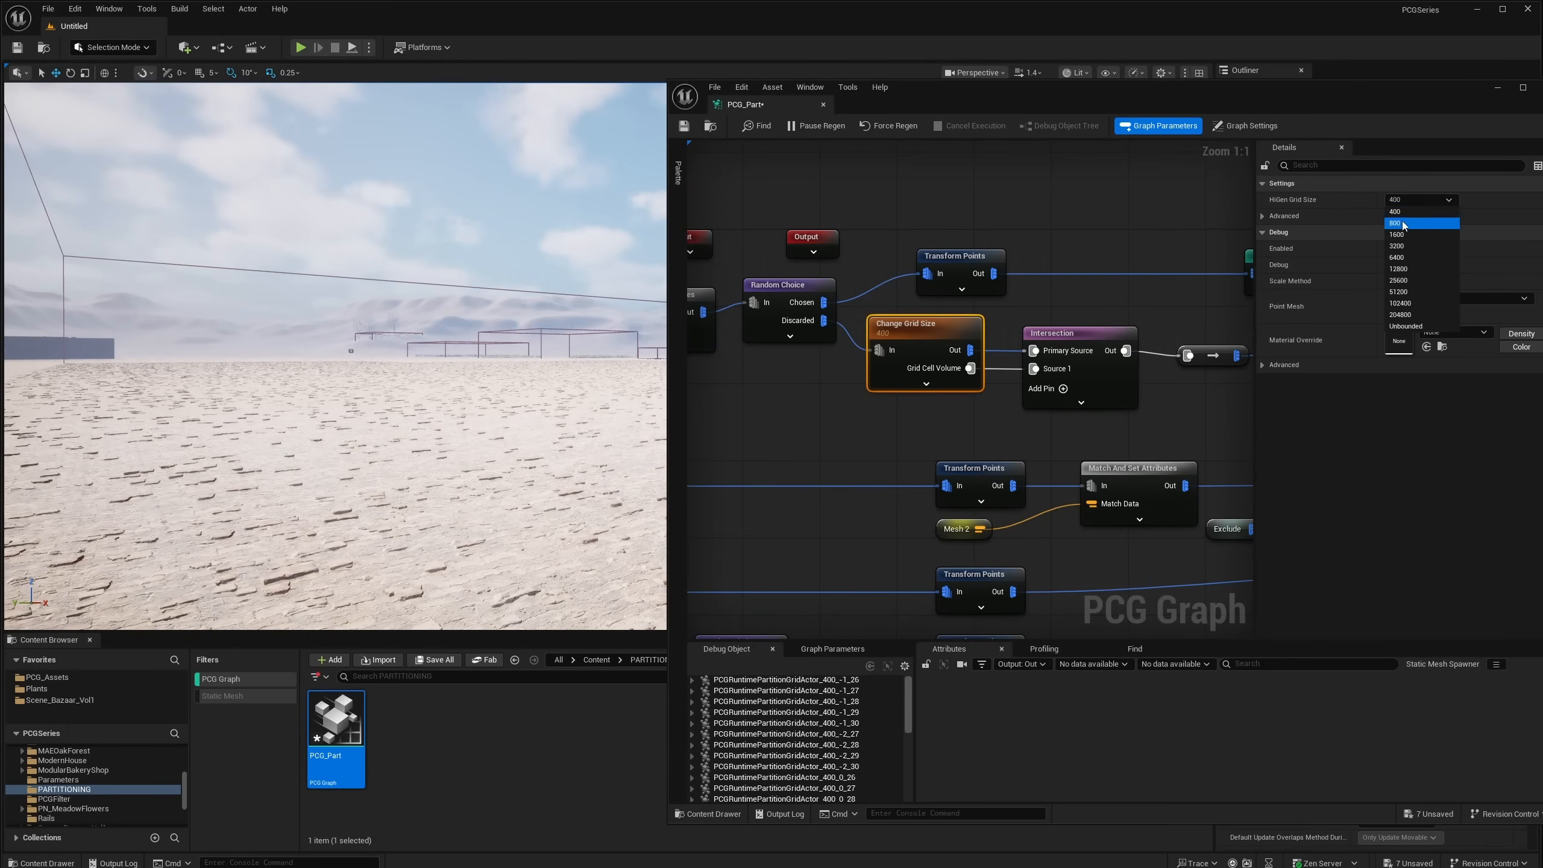
click(1404, 223)
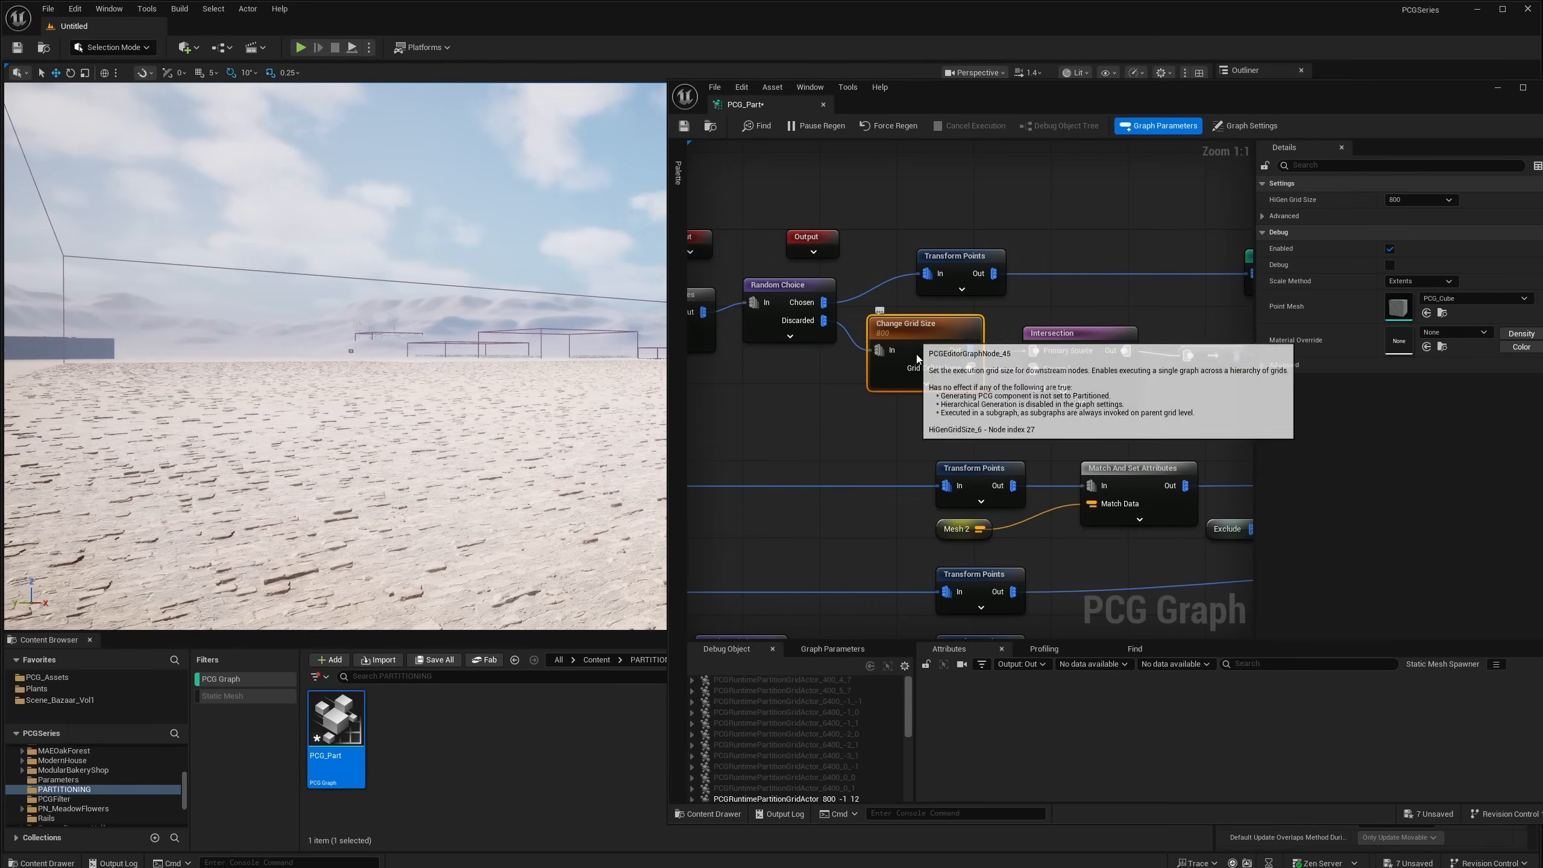
Step: Disable both stone Static Mesh Spawners, enable the one after the Difference node, and inspect its meshes on the ground
right_drag(813, 455, 803, 390)
right_drag(1191, 452, 890, 431)
right_drag(1093, 426, 875, 421)
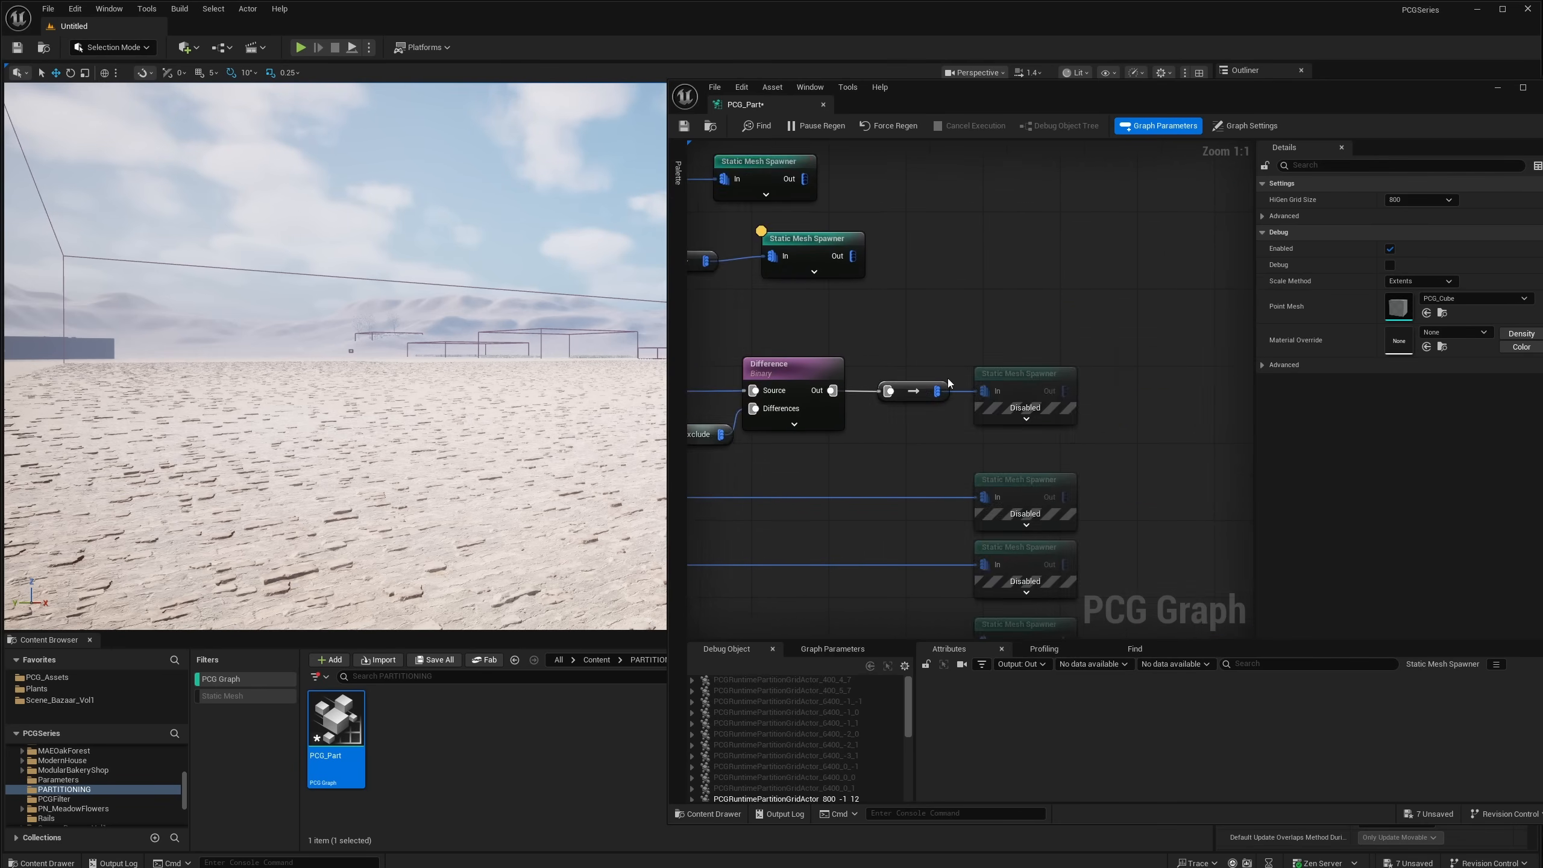
right_drag(947, 379, 1123, 456)
drag(1004, 222, 979, 364)
key(e)
right_drag(1211, 381, 987, 343)
drag(1029, 359, 979, 435)
key(e)
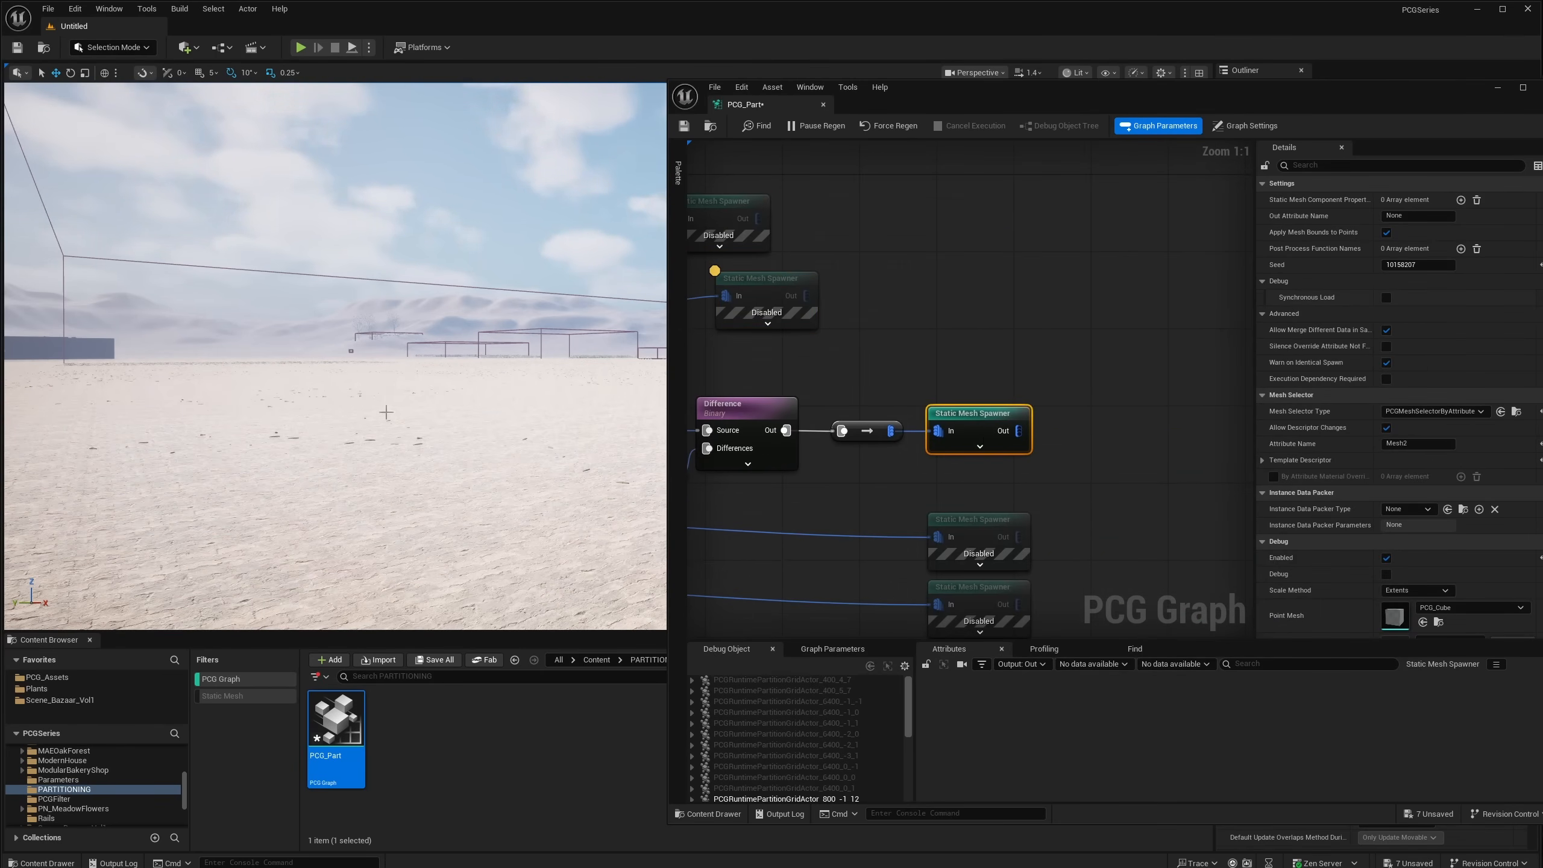
right_drag(387, 412, 396, 455)
key(w)
key(w)
key(w)
key(w)
Step: Copy the Change Grid Size, Intersection and reroute nodes and paste them after the Random Choice that feeds the Mesh 2 branch
right_drag(812, 433, 1053, 428)
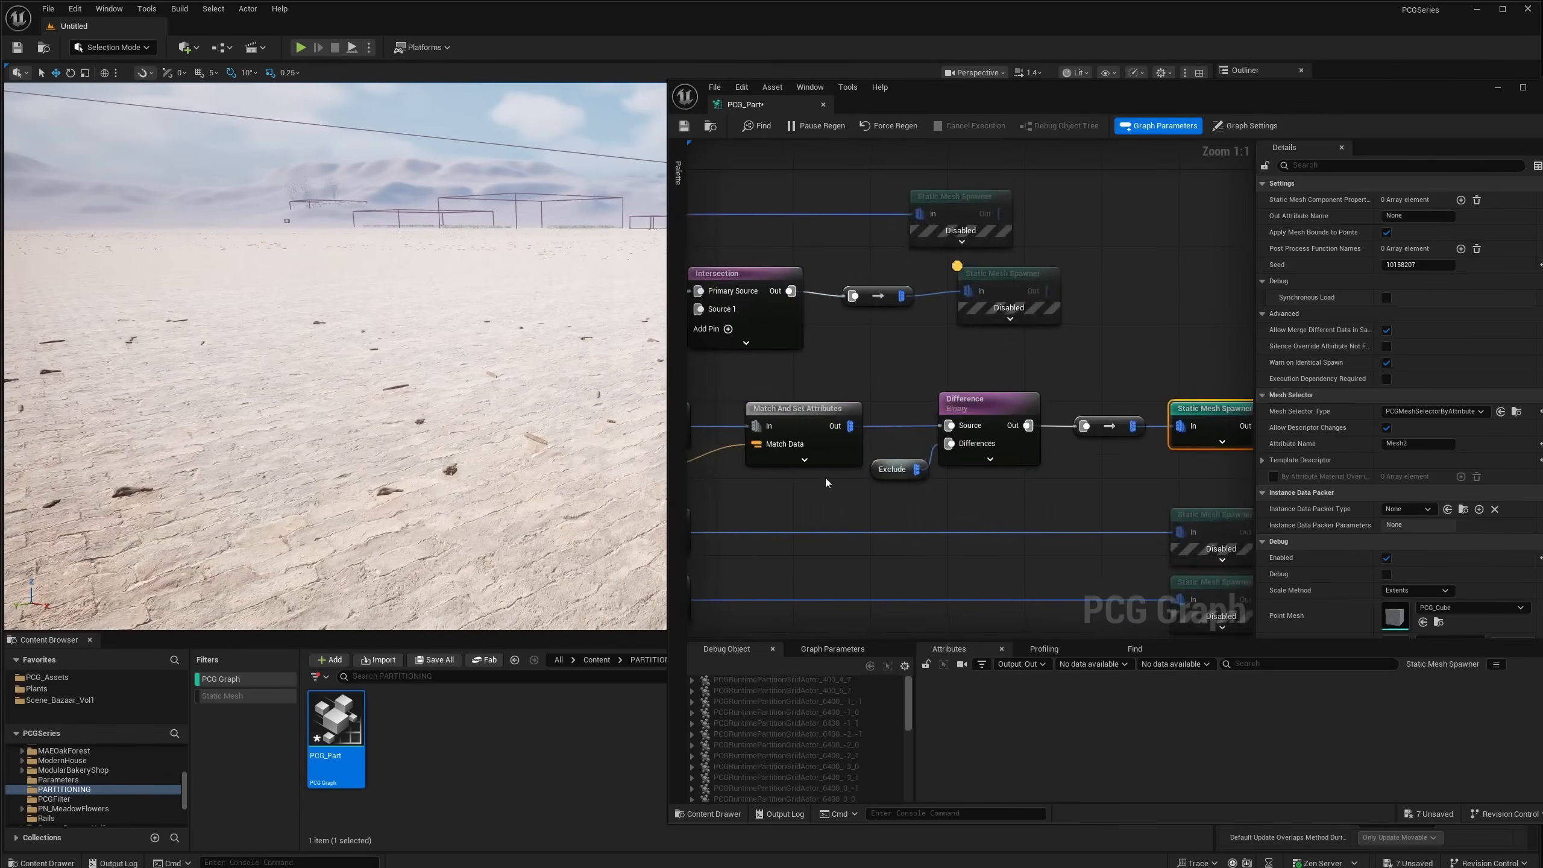
right_drag(825, 478, 1183, 494)
drag(949, 363, 1213, 272)
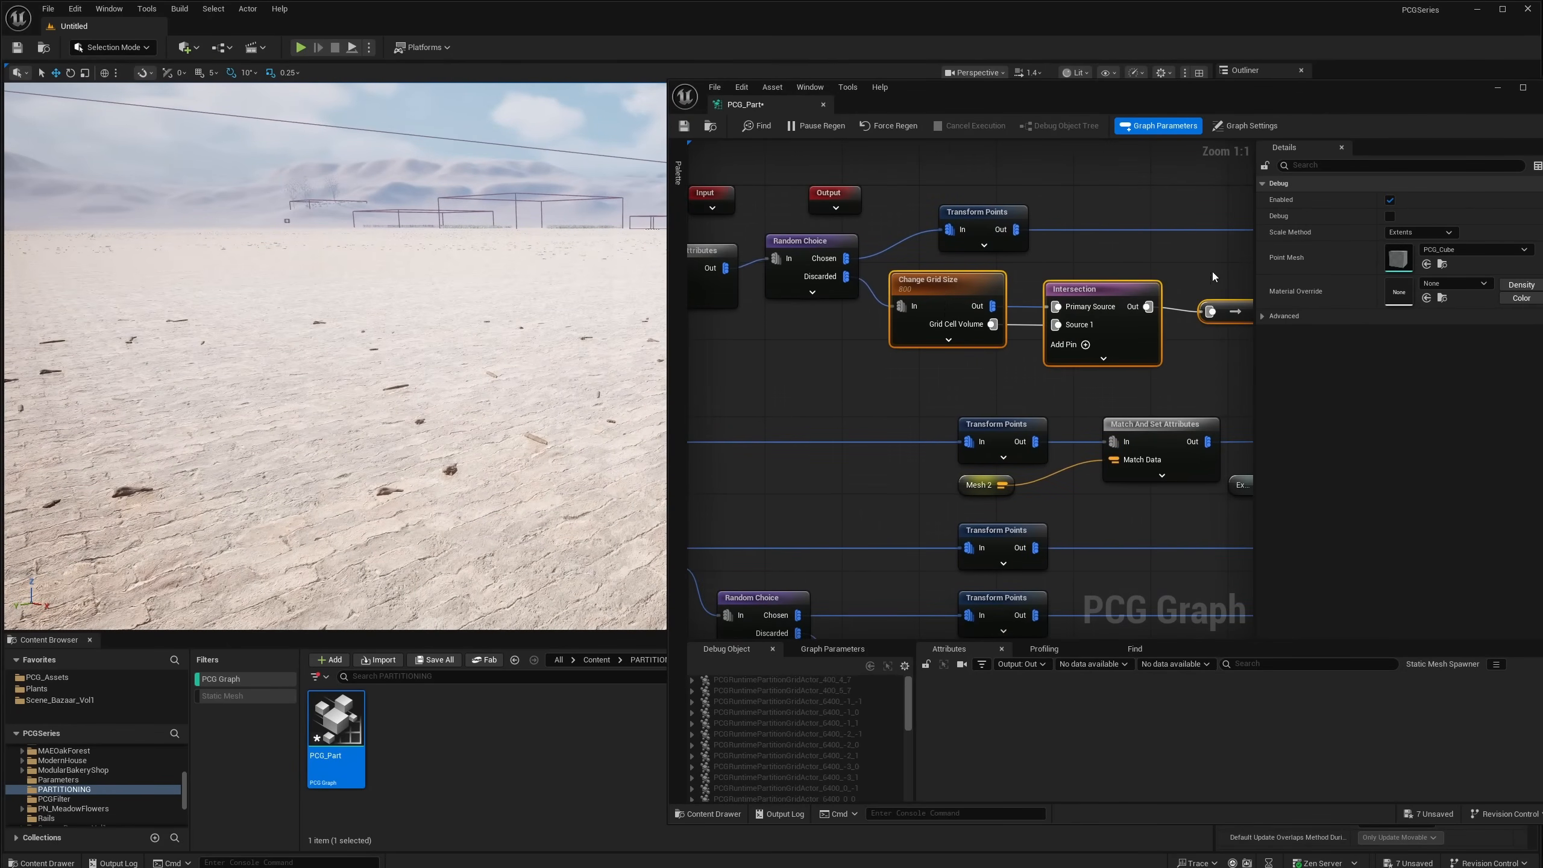
key(ctrl+c)
right_drag(826, 376, 1061, 361)
click(945, 363)
key(ctrl+v)
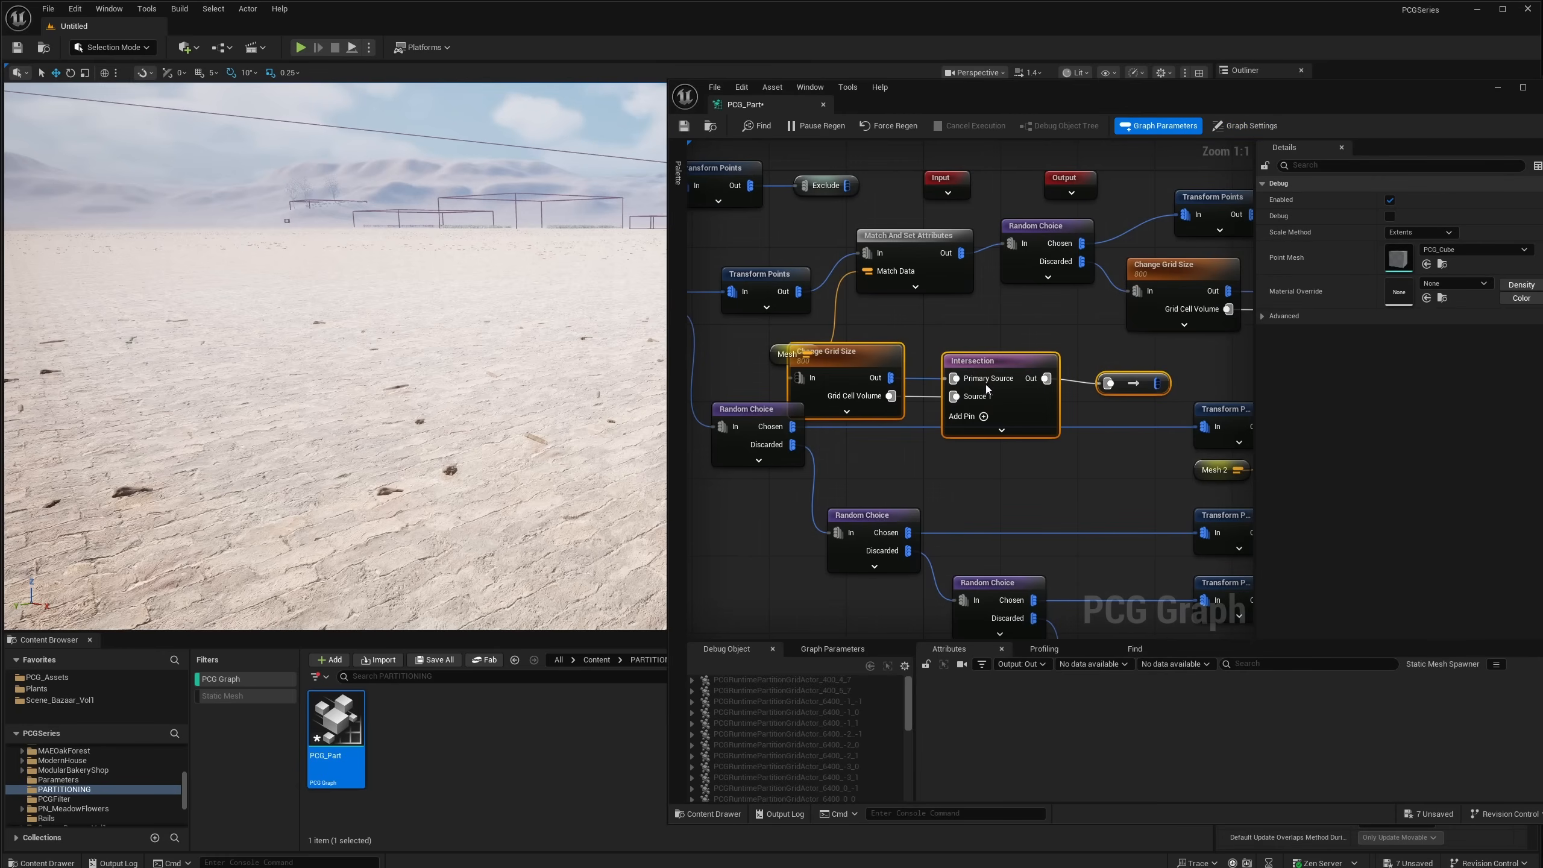
drag(988, 388, 1016, 438)
click(1122, 364)
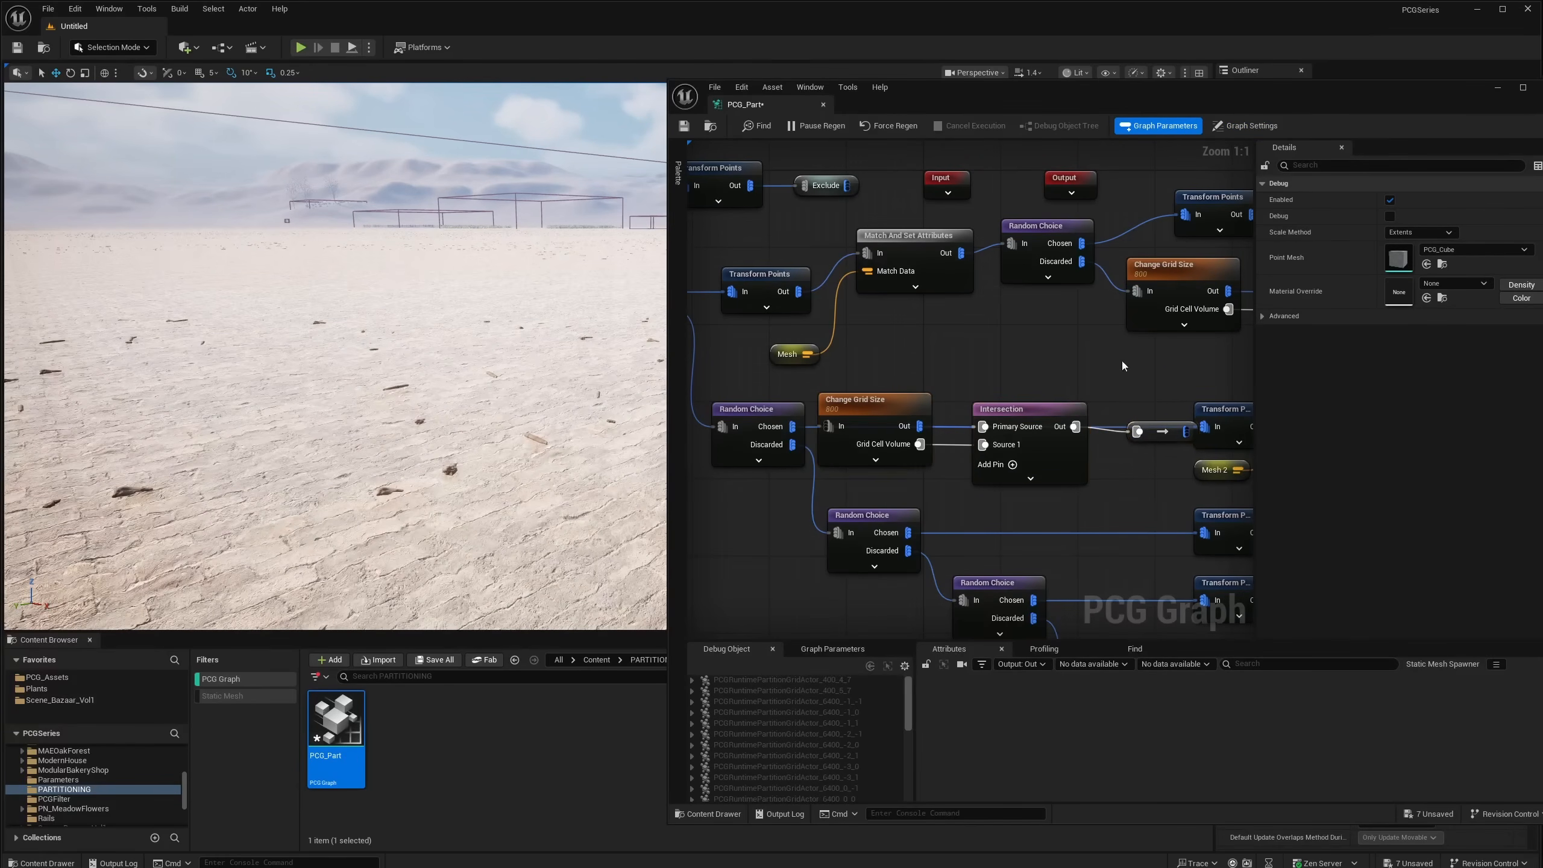
Step: Wire the pasted chain between Random Choice's Chosen output and the Mesh 2 branch's Transform Points, replacing the direct link
drag(1164, 433, 1142, 428)
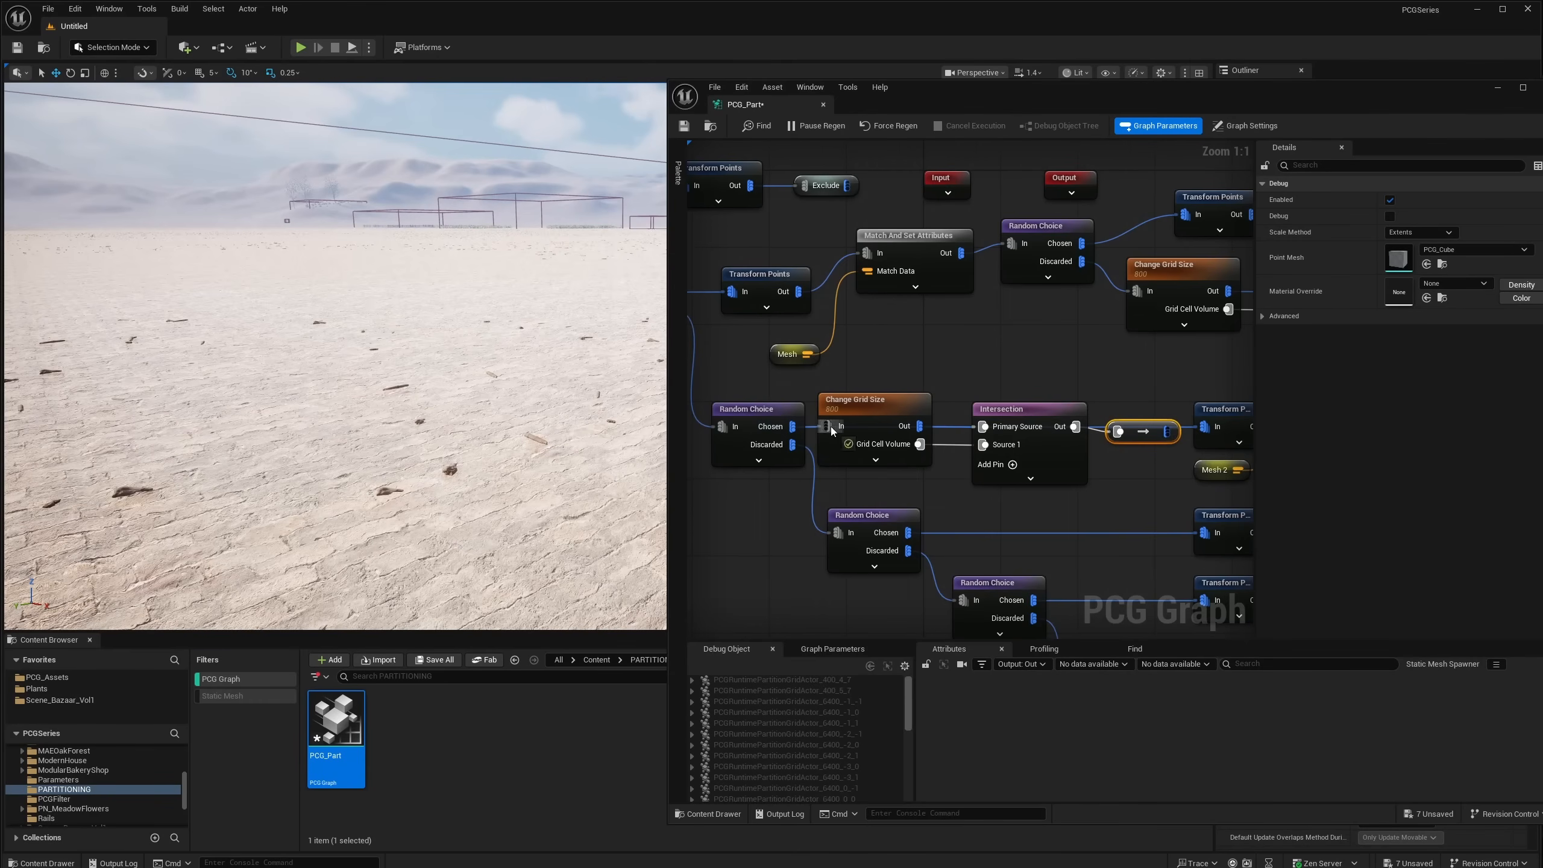
drag(831, 427, 832, 427)
right_drag(1077, 343, 900, 340)
alt+click(1025, 425)
drag(988, 430, 1016, 426)
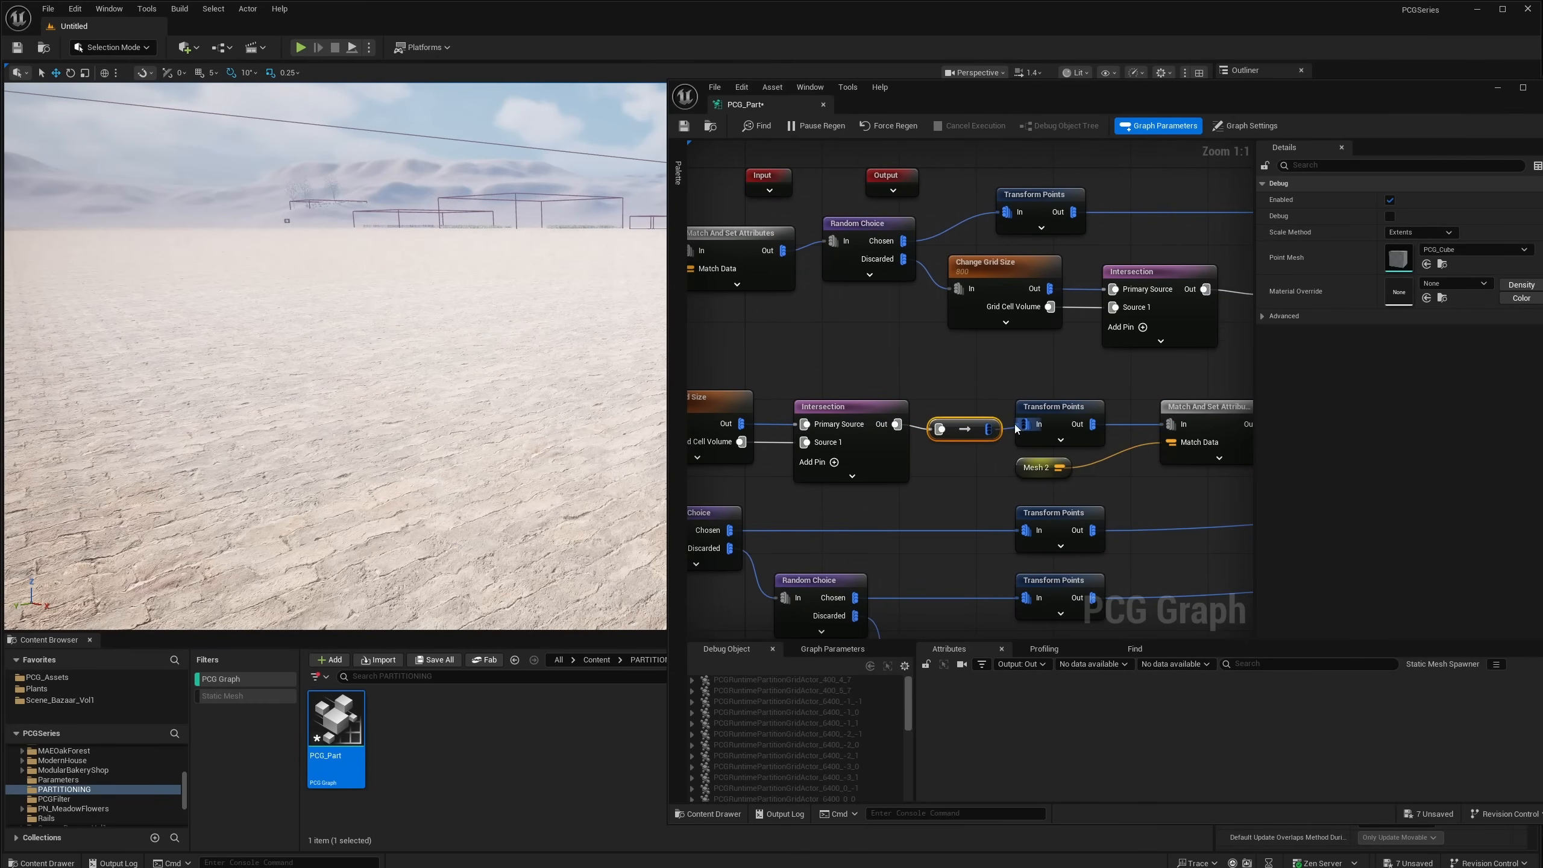
Step: Set the HiGen Grid Size of the Mesh 2 branch's Change Grid Size node to 400 and center the node before Intersection
right_drag(734, 365, 869, 371)
click(839, 406)
click(1416, 200)
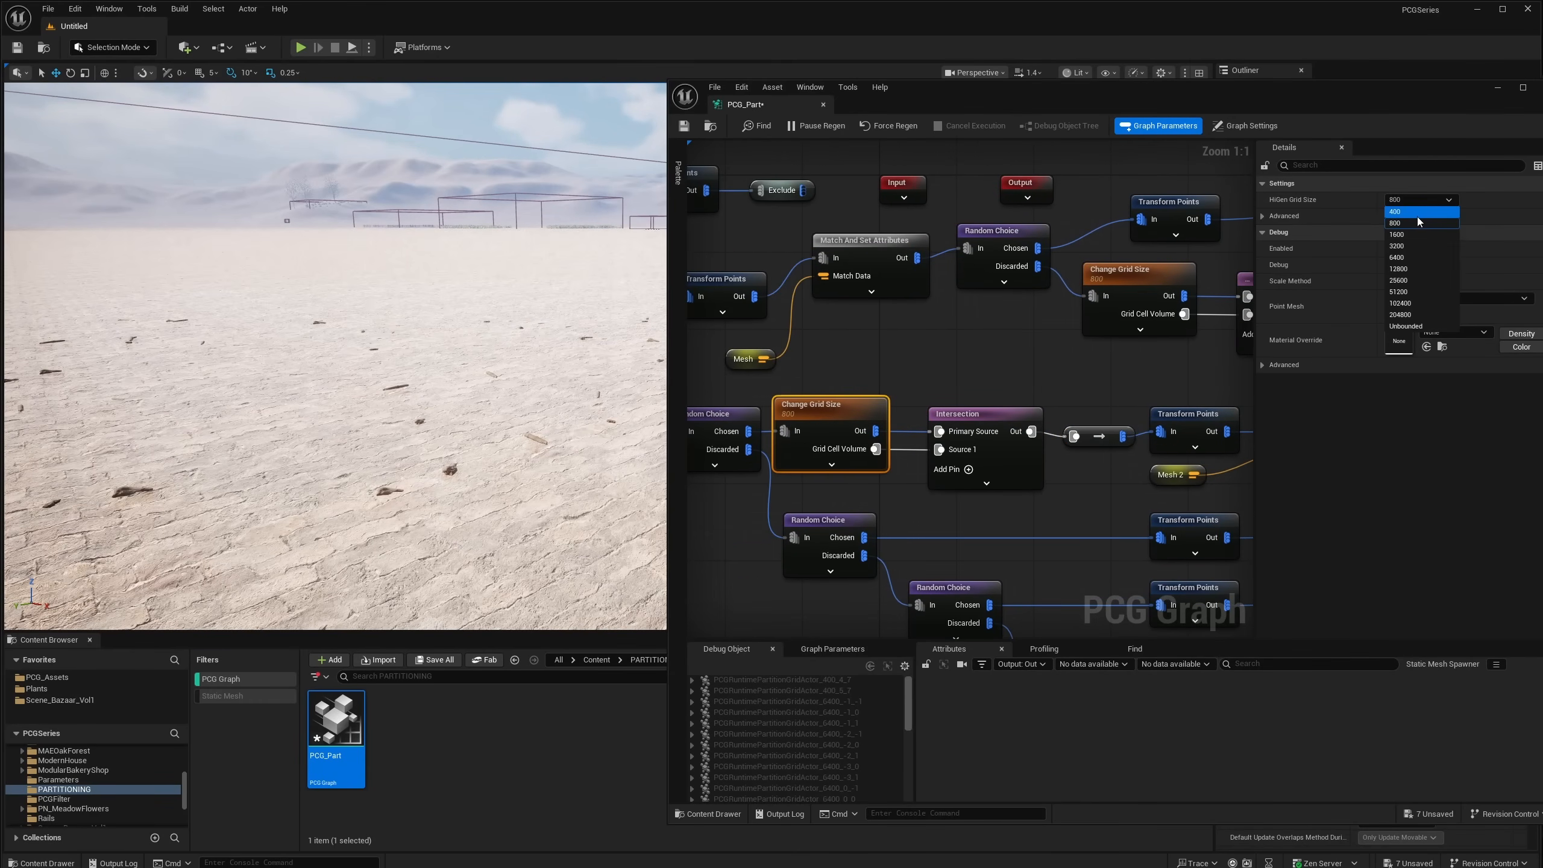
click(1416, 212)
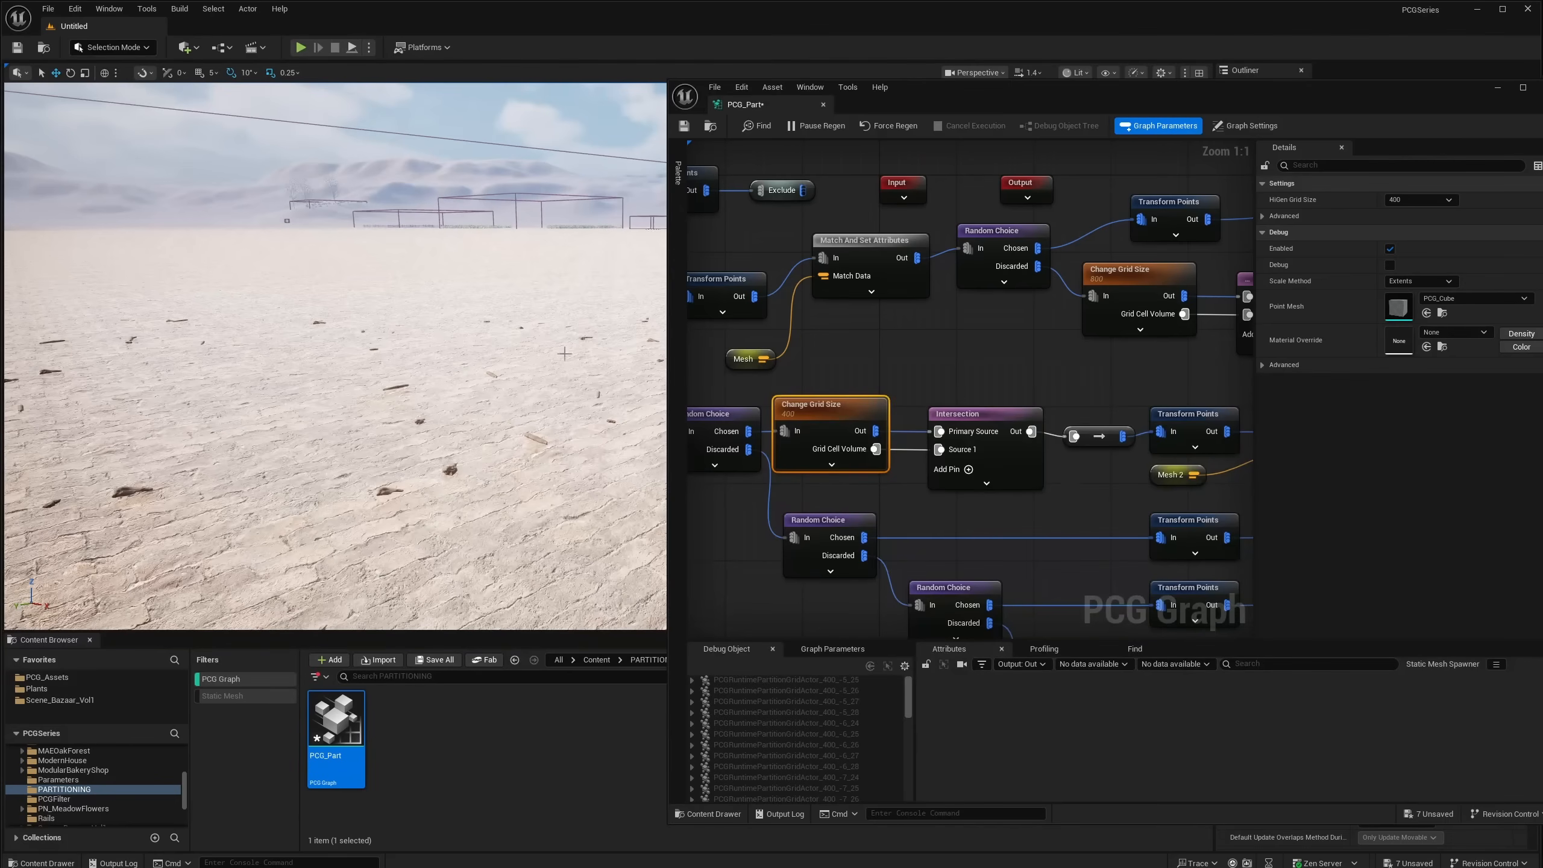
drag(828, 416, 851, 416)
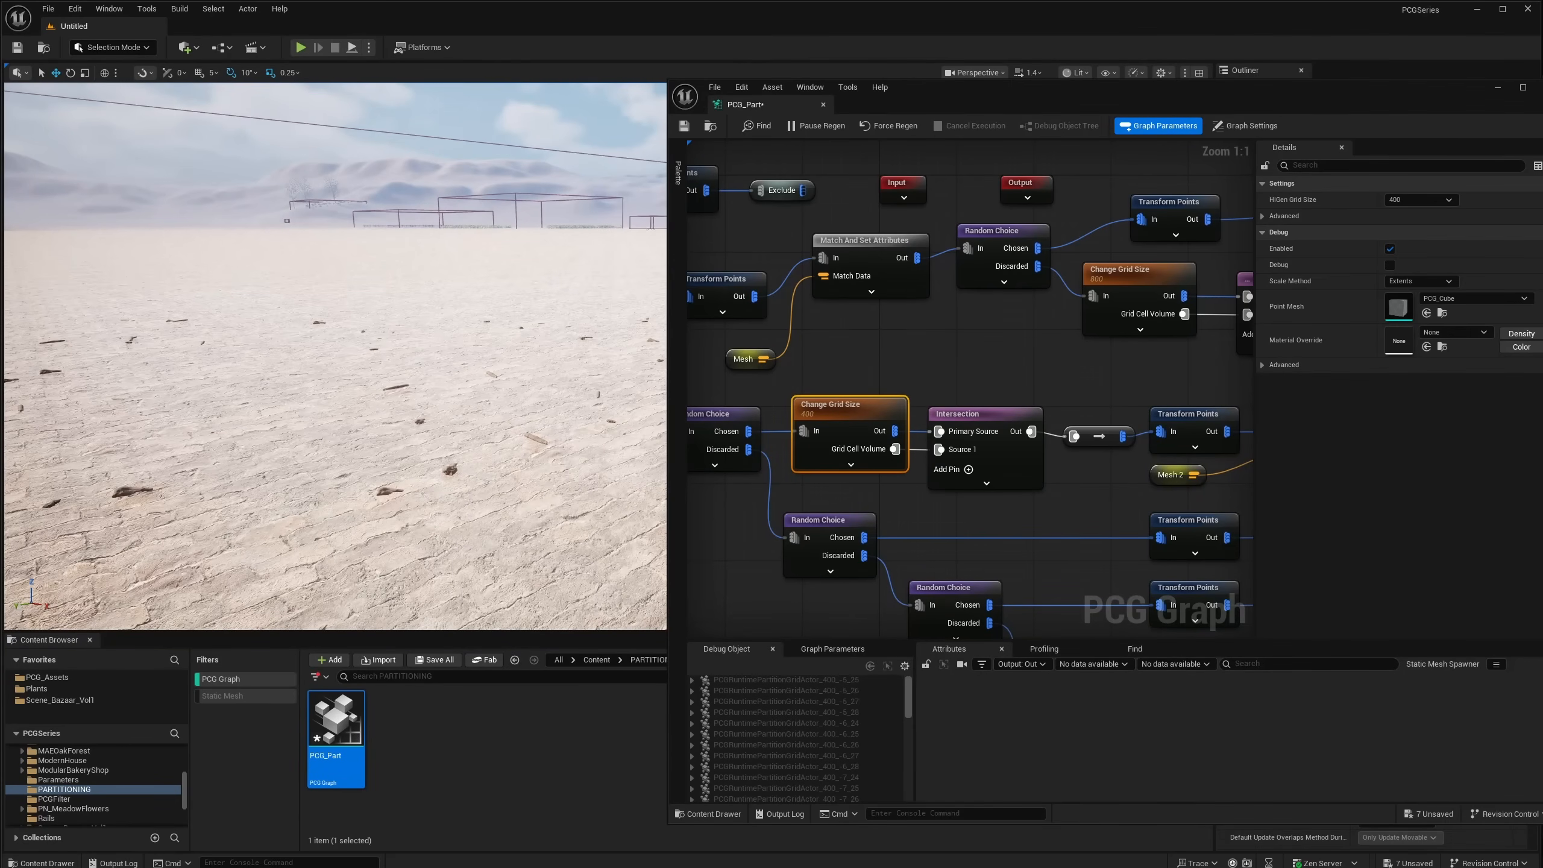
right_drag(812, 409, 894, 400)
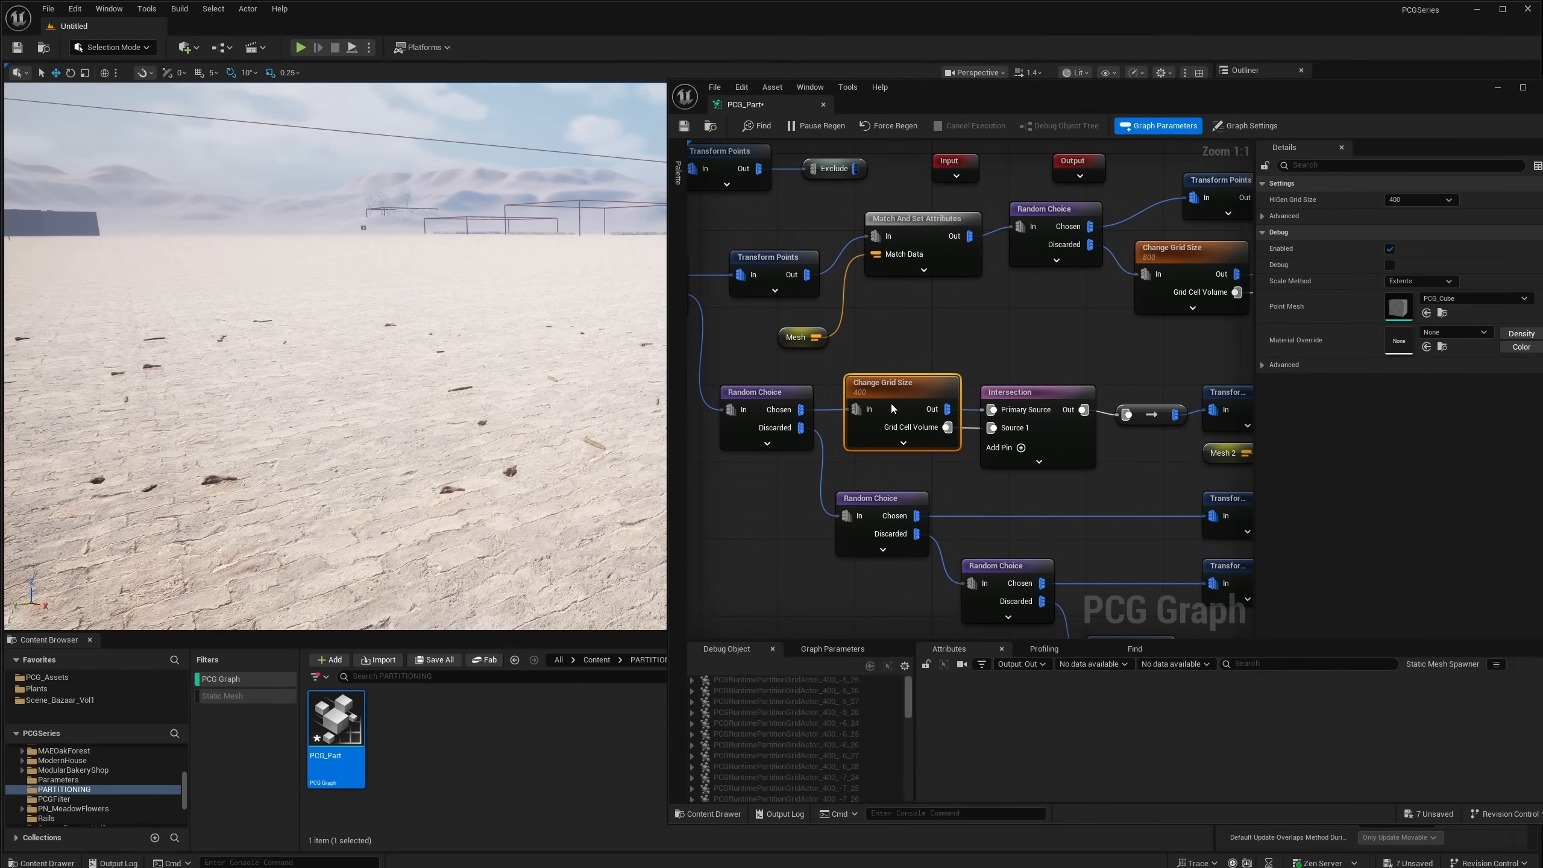
drag(893, 408, 882, 402)
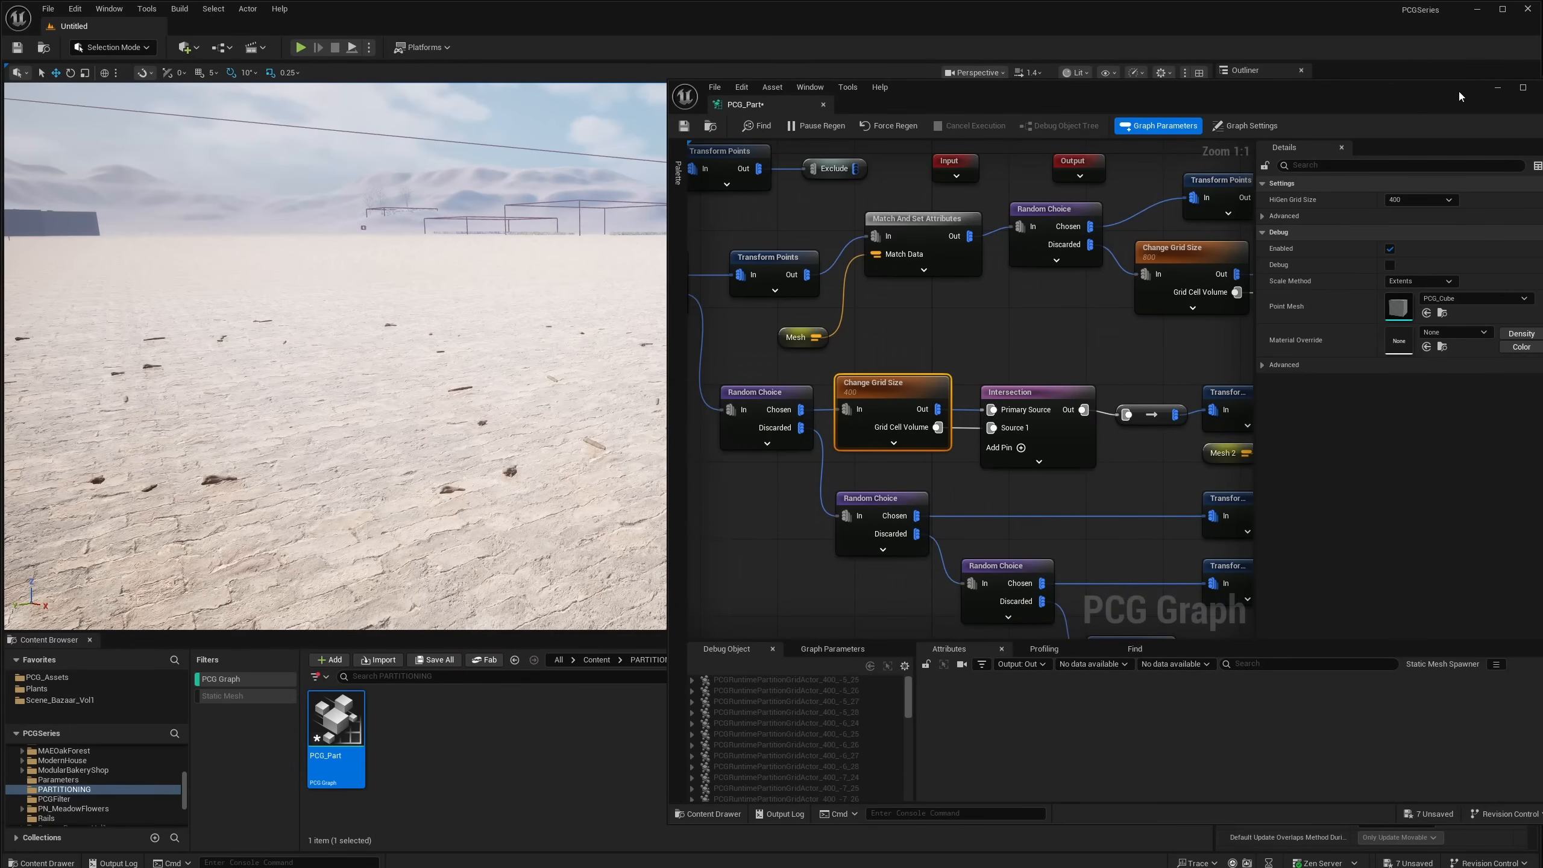
Step: Disable the Static Mesh Spawner after the Difference node and enable the one on the branch directly below
right_drag(1116, 509, 996, 424)
scroll(1000, 424, down, 2)
right_drag(1163, 404, 910, 382)
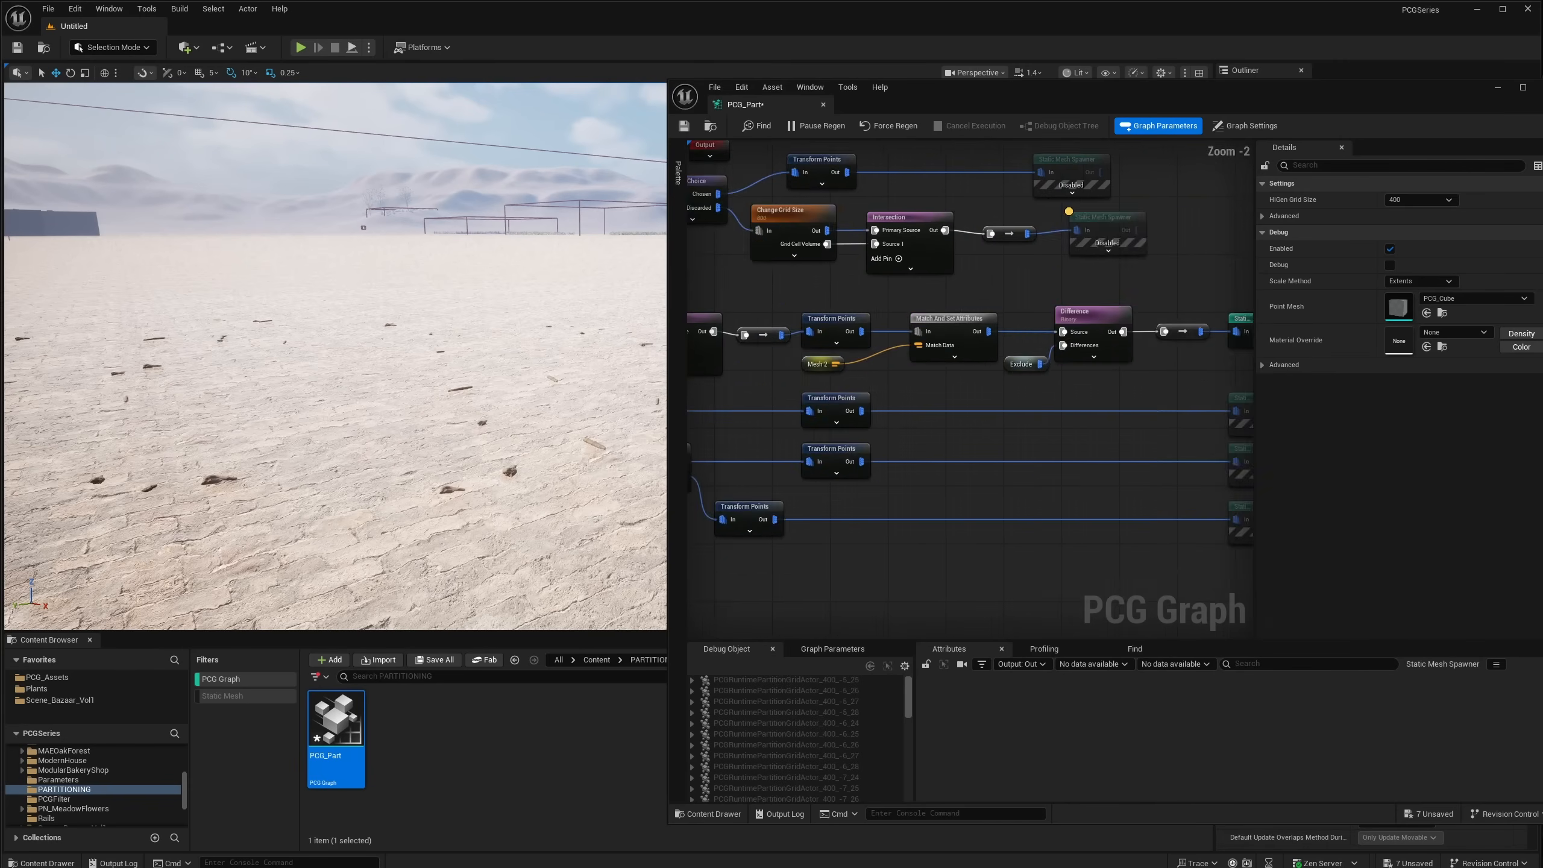
right_drag(1243, 297, 1061, 301)
click(1076, 325)
key(e)
click(1074, 404)
key(e)
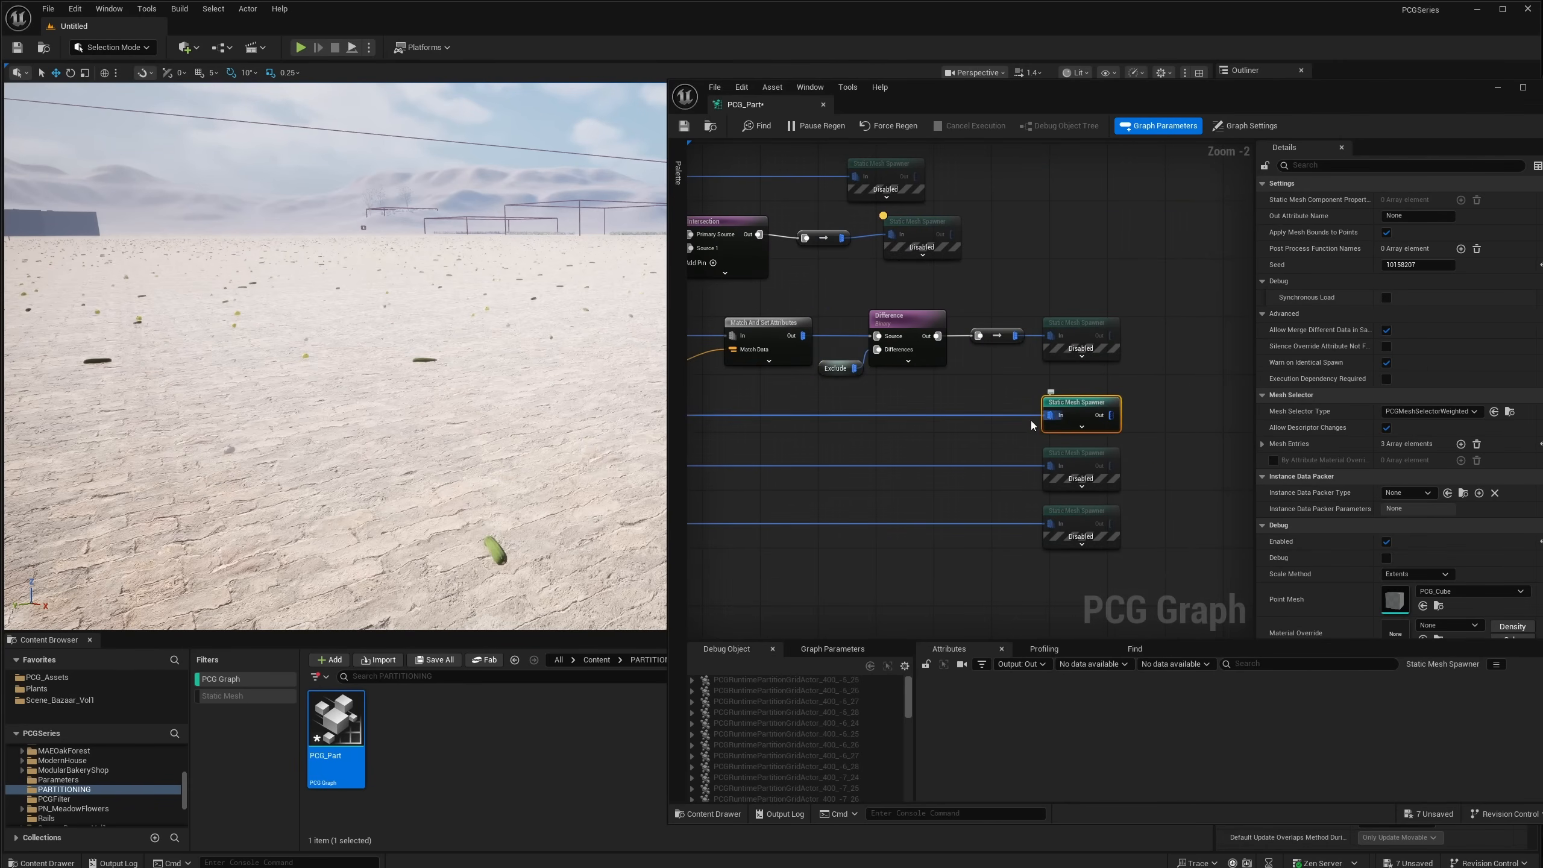
Step: Move the lower Random Choice and Transform Points nodes down, and shift two of the Transform Points next to their Static Mesh Spawners
right_drag(847, 434, 1124, 430)
right_drag(797, 439, 993, 442)
drag(772, 415, 1145, 551)
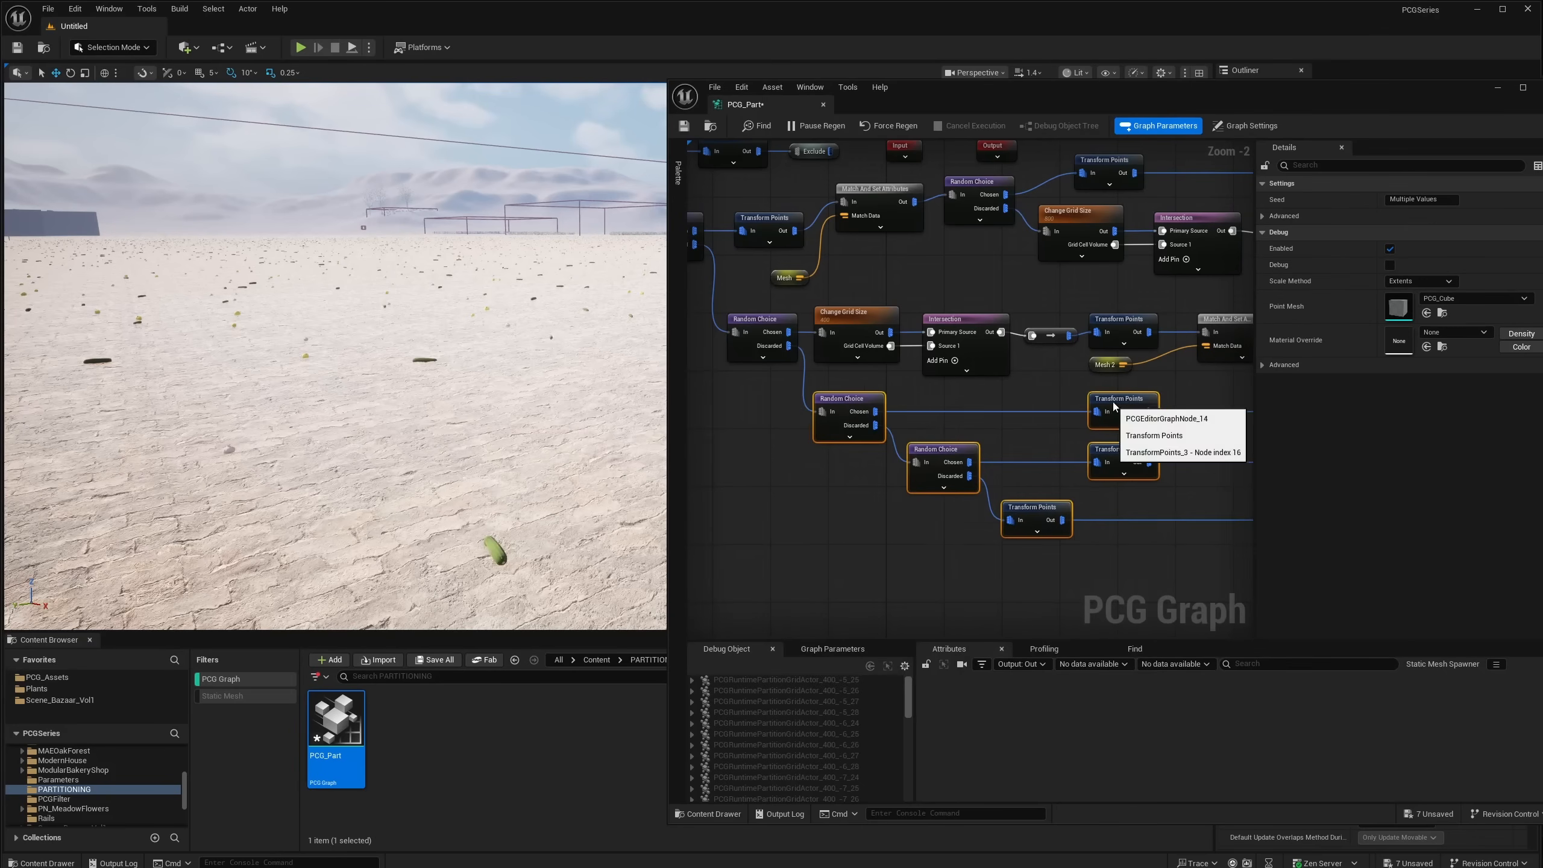
mouse_move(1113, 402)
mouse_down()
mouse_move(1041, 424)
mouse_move(1027, 452)
mouse_move(1082, 489)
mouse_up()
right_drag(1088, 478, 895, 480)
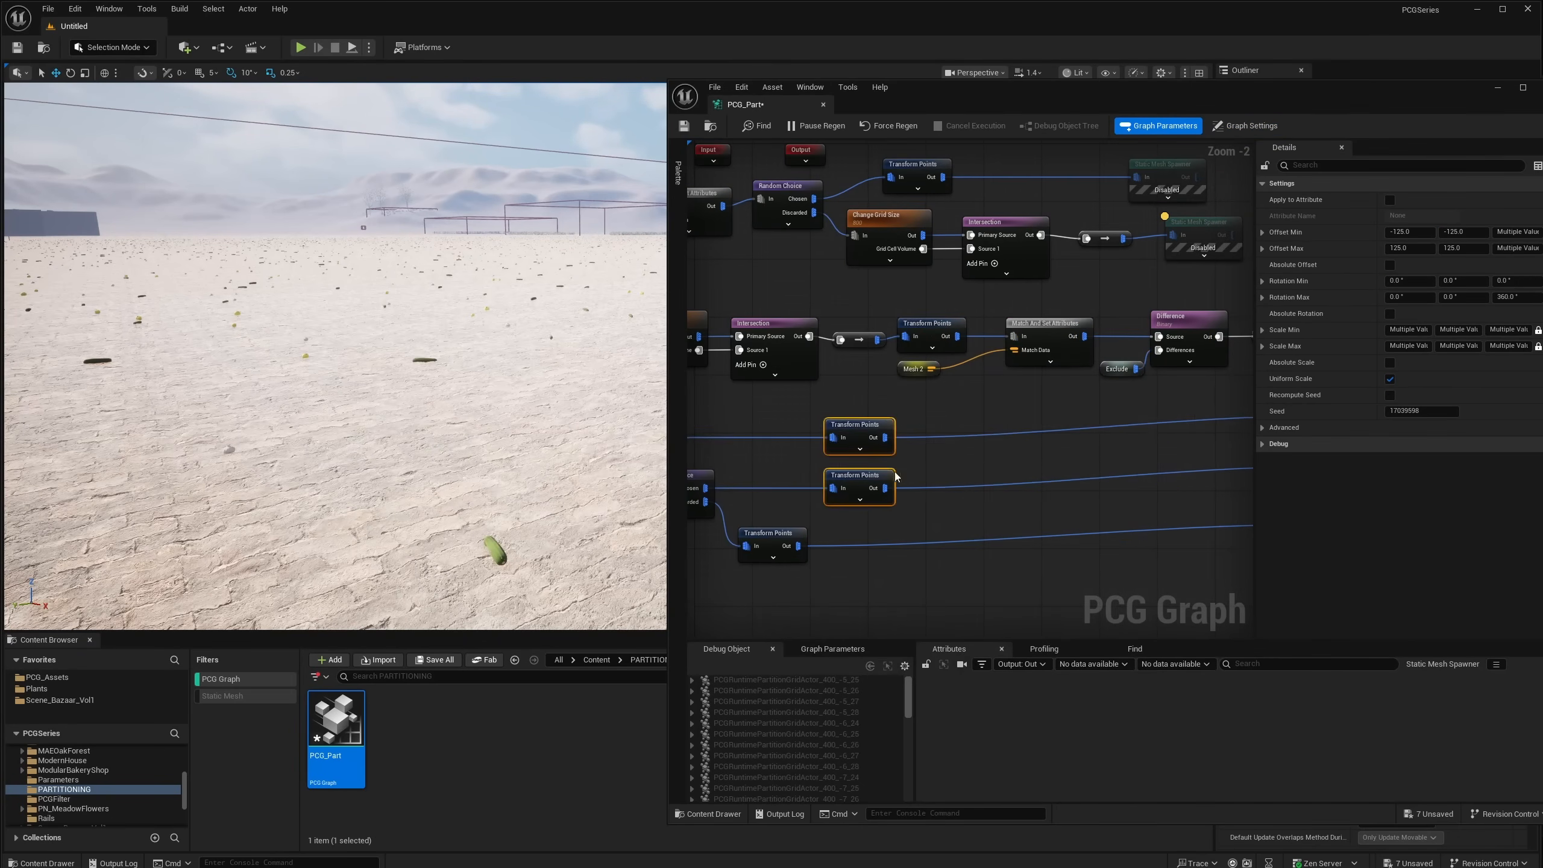
drag(875, 484, 1209, 466)
right_drag(794, 400, 978, 427)
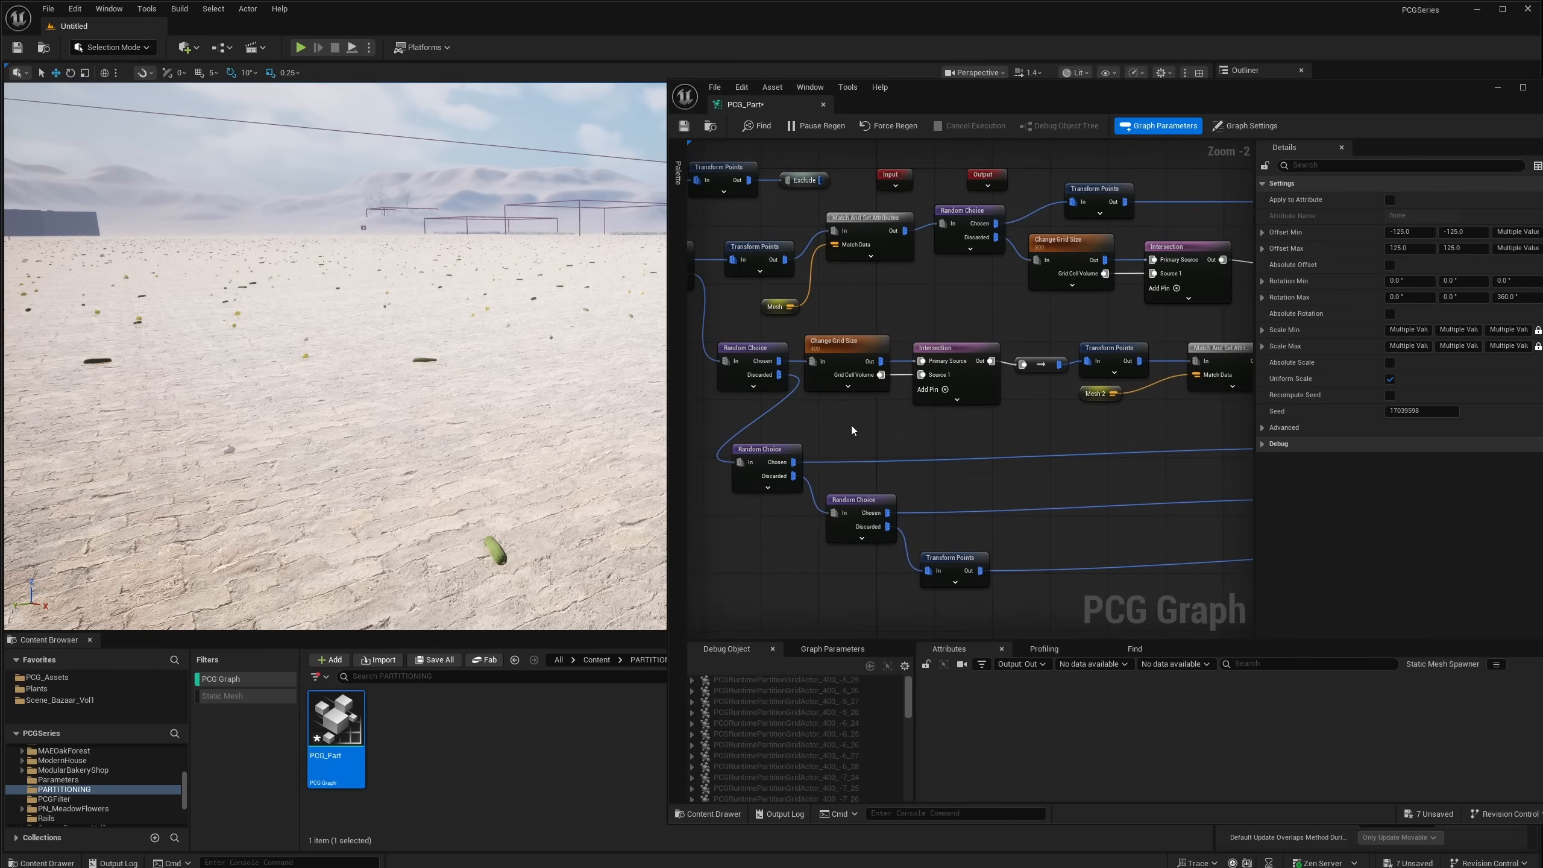
Step: Duplicate Change Grid Size and Intersection below the Mesh 2 branch, feed them from the second Random Choice's Chosen output, and set HiGen Grid Size to 800
drag(852, 425, 960, 377)
key(ctrl+d)
drag(955, 443, 912, 431)
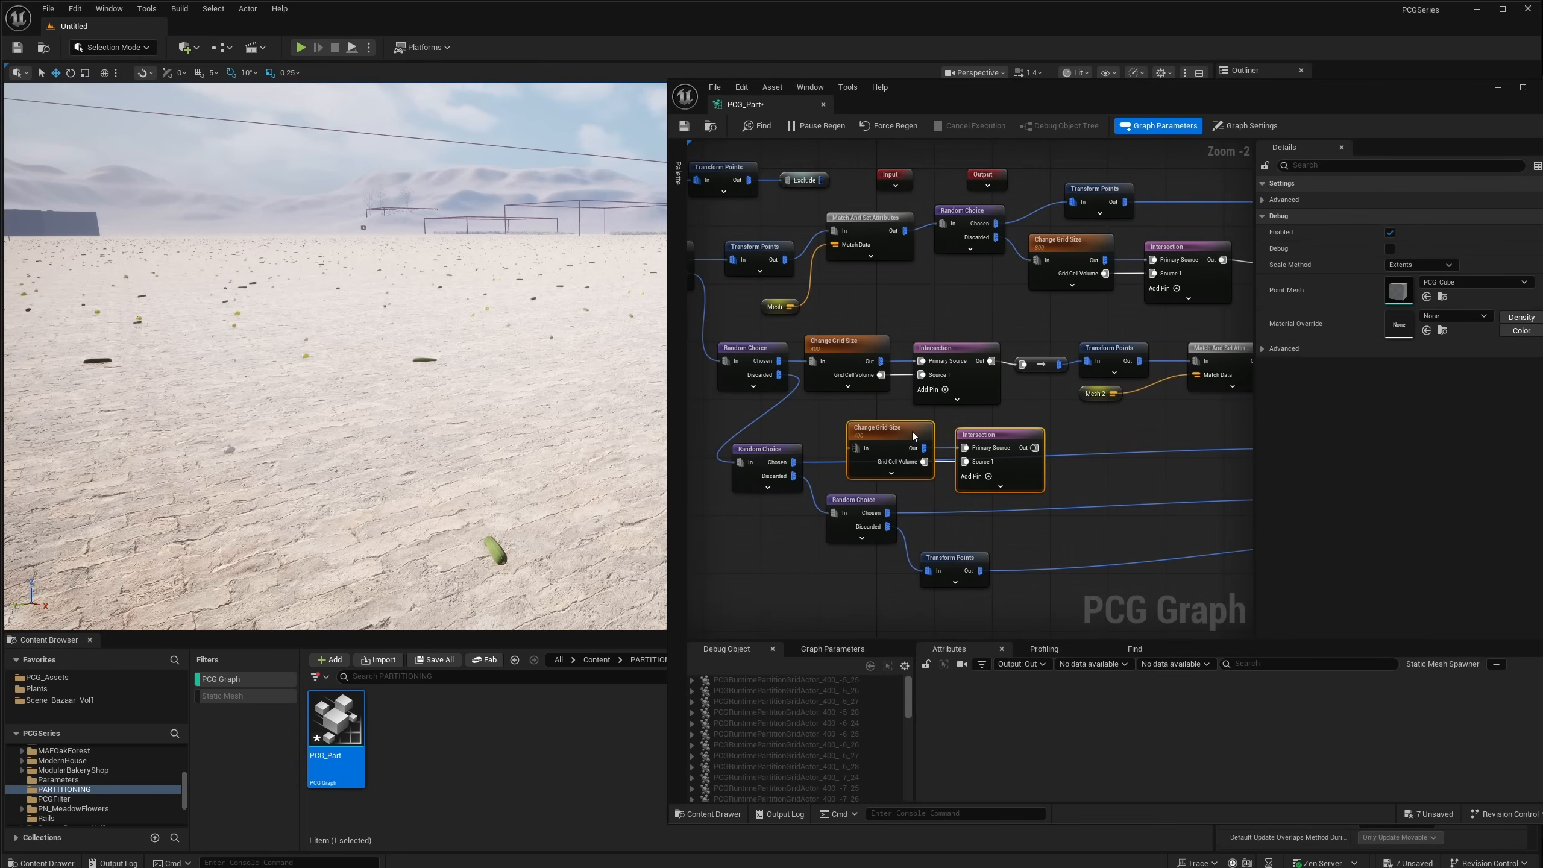
drag(794, 462, 854, 448)
click(874, 429)
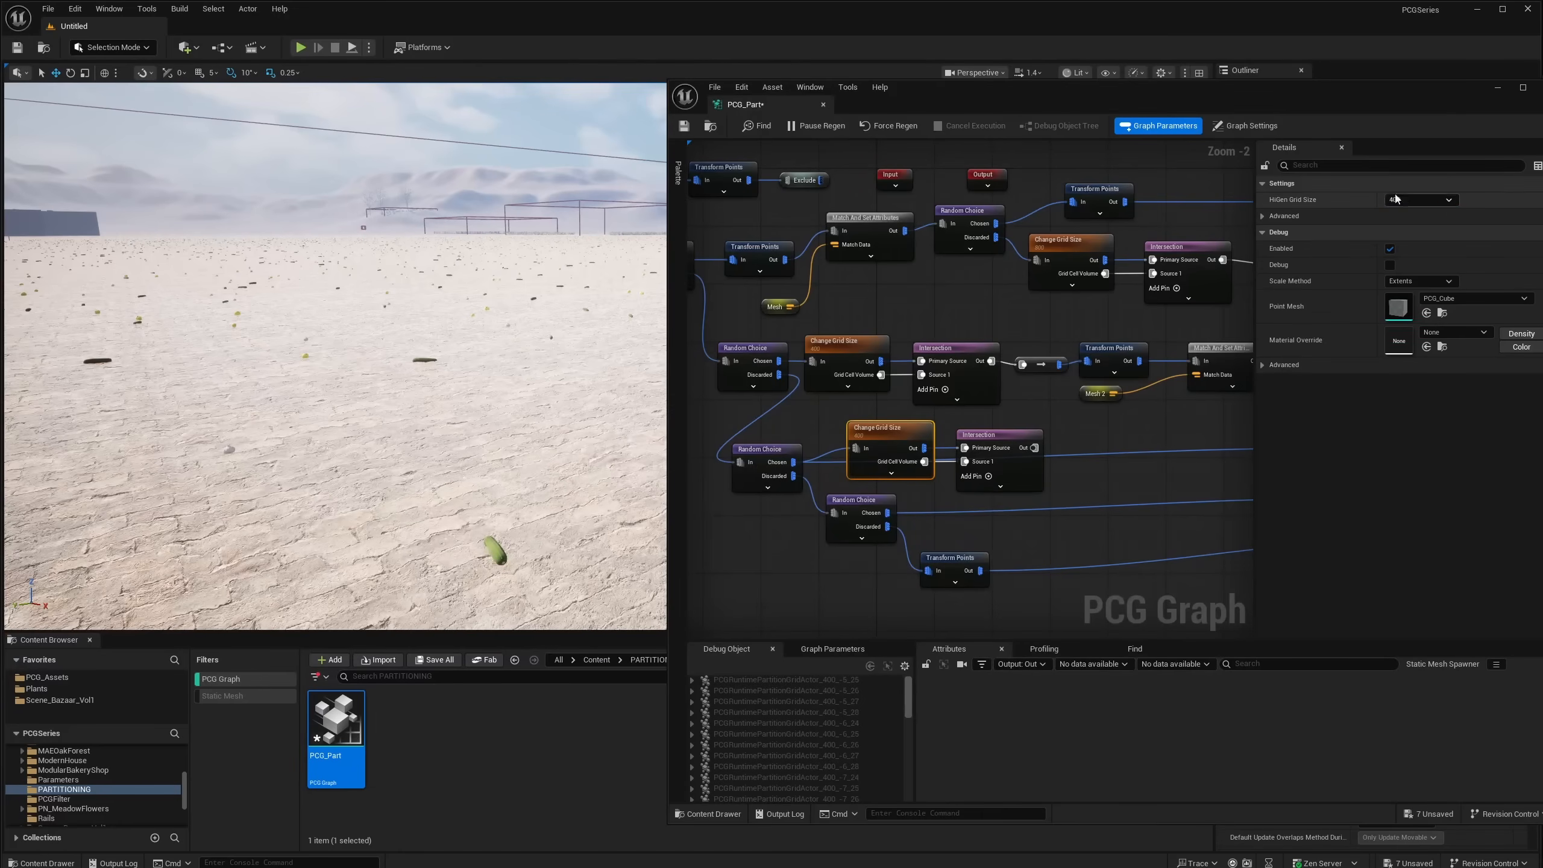
click(1396, 199)
click(1415, 234)
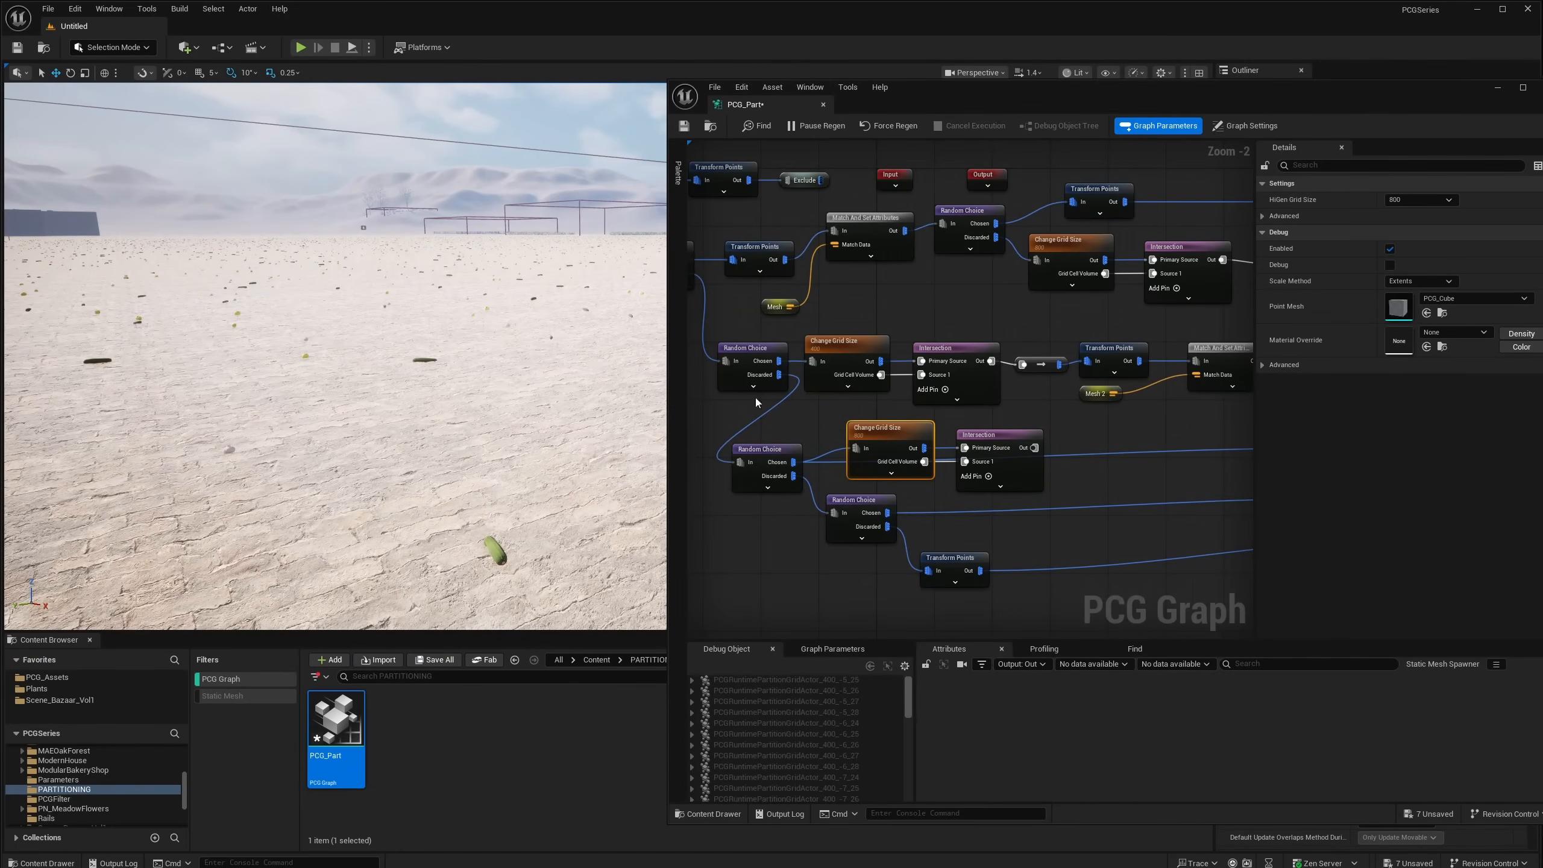
Step: Connect the duplicated Intersection's output to that branch's Transform Points and reposition the conversion node between them
right_drag(757, 403, 867, 410)
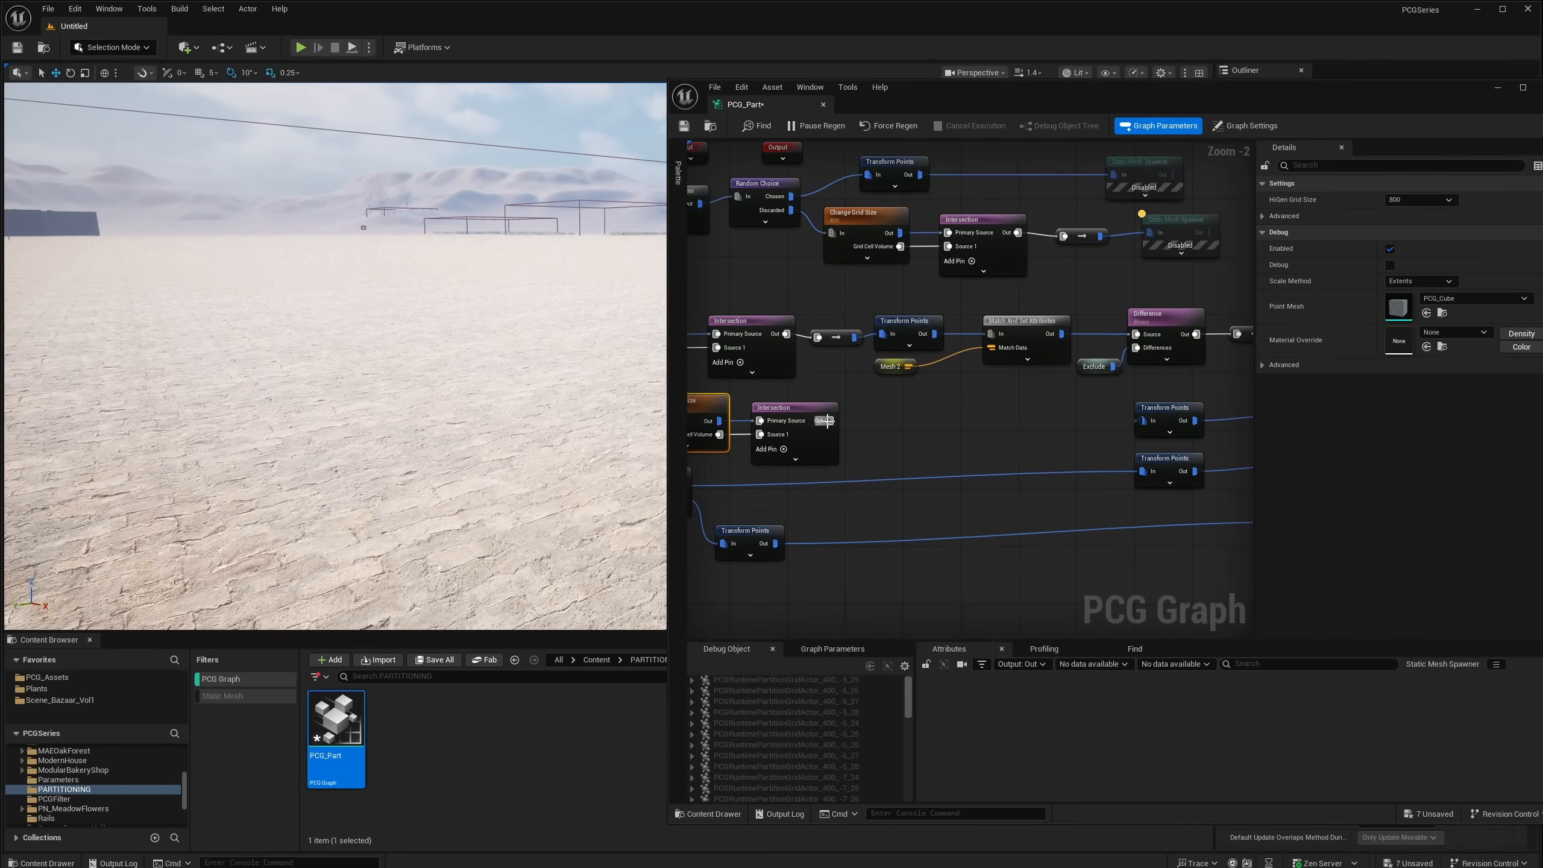
drag(829, 421, 1143, 421)
right_drag(846, 404, 918, 382)
drag(1146, 385, 1074, 398)
right_drag(1071, 430, 1123, 418)
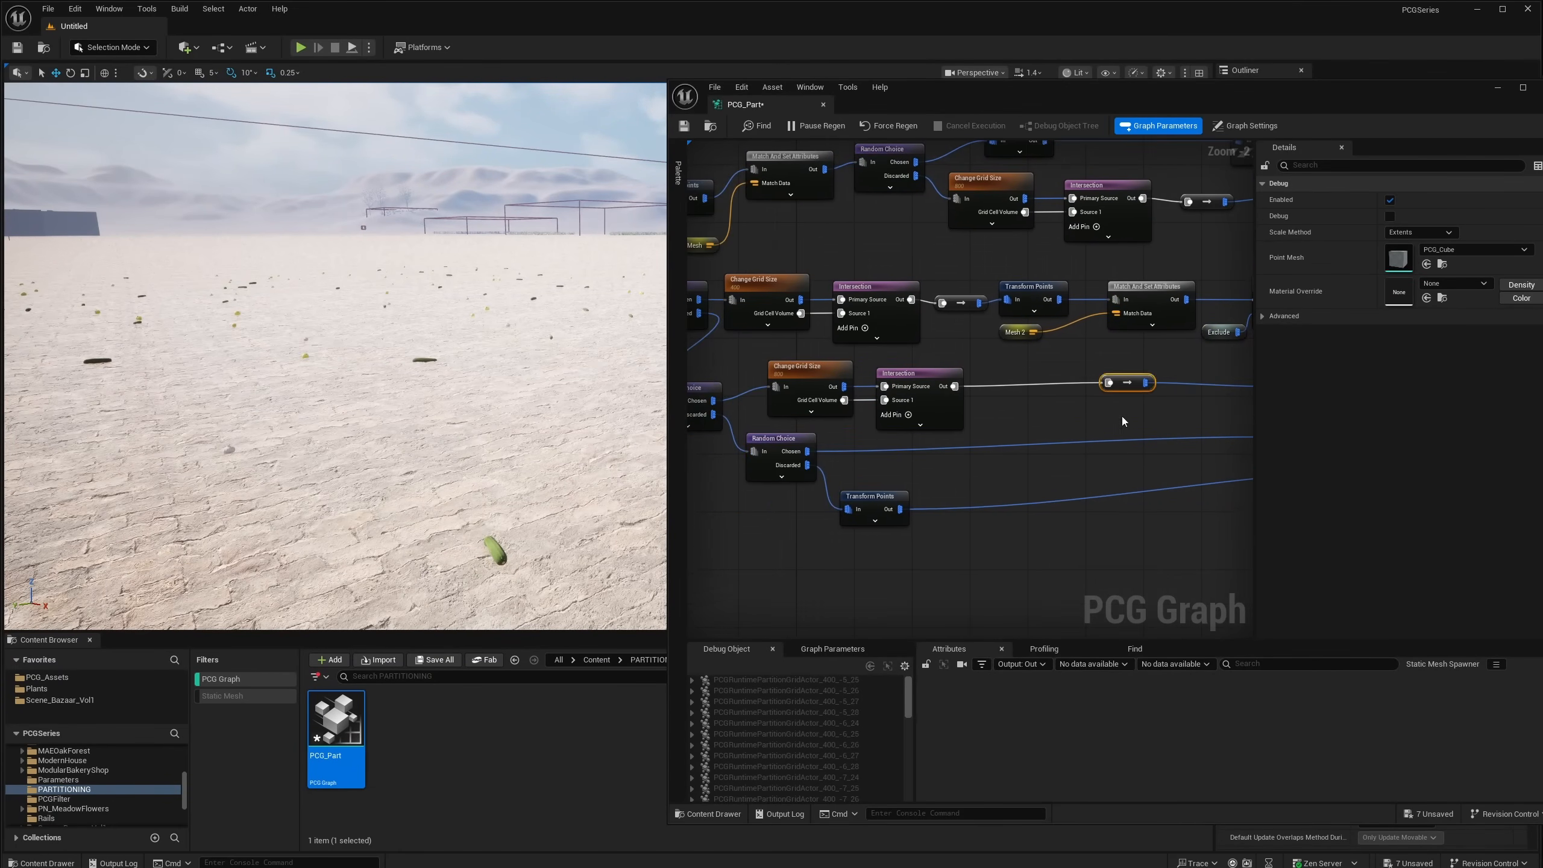
Step: Duplicate the Change Grid Size, Intersection and conversion chain and wire it between the third Random Choice's Chosen output and its Transform Points
key(ctrl+d)
drag(964, 435, 942, 443)
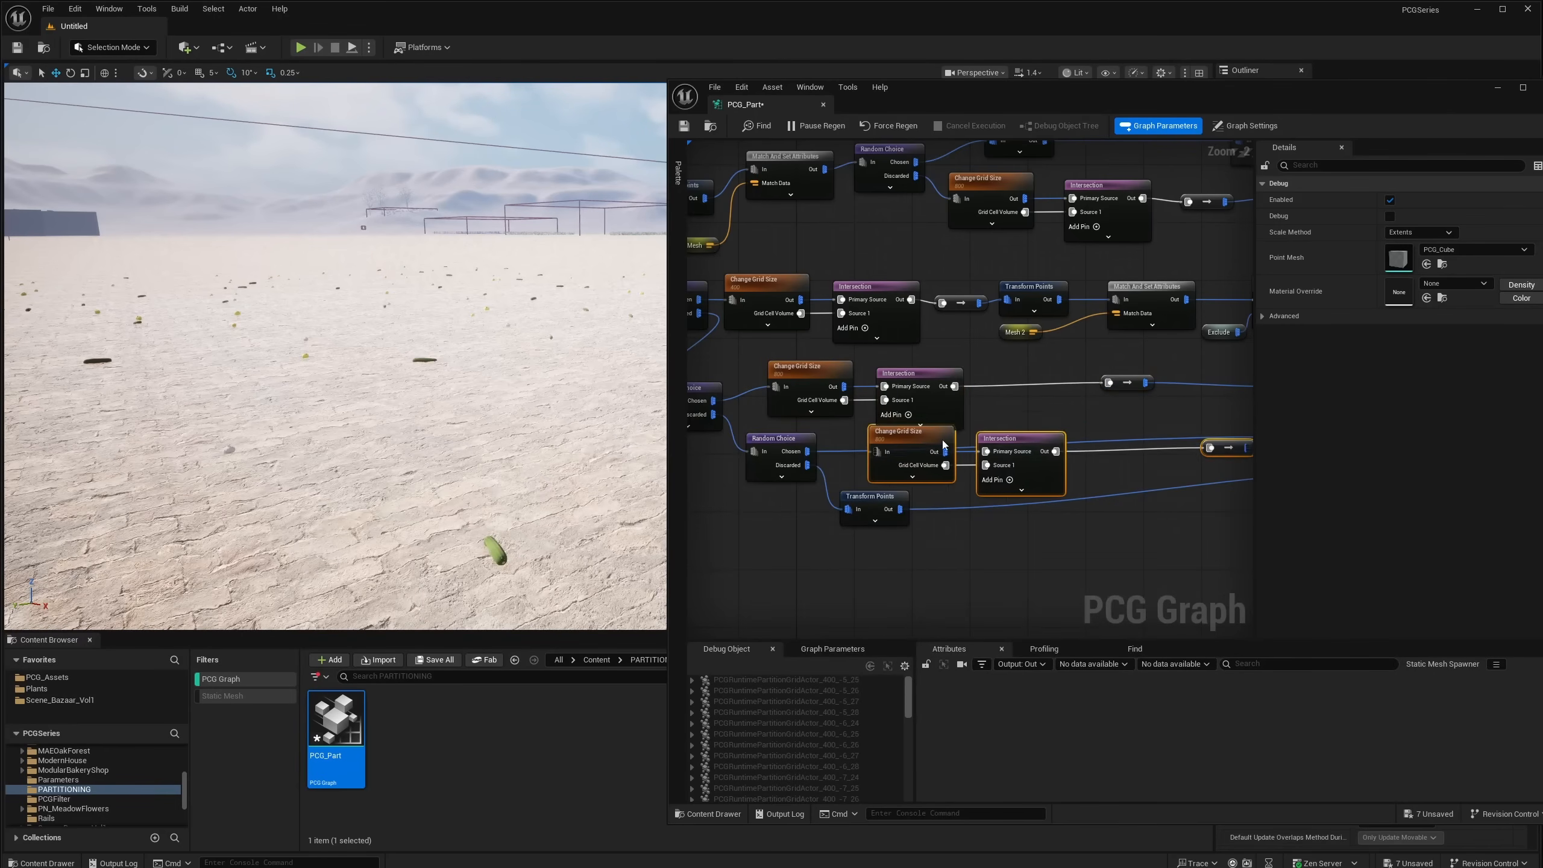
mouse_move(1145, 426)
right_down()
mouse_move(986, 422)
mouse_move(1126, 425)
right_up()
alt+click(789, 451)
drag(789, 451, 855, 451)
right_drag(1242, 436, 938, 428)
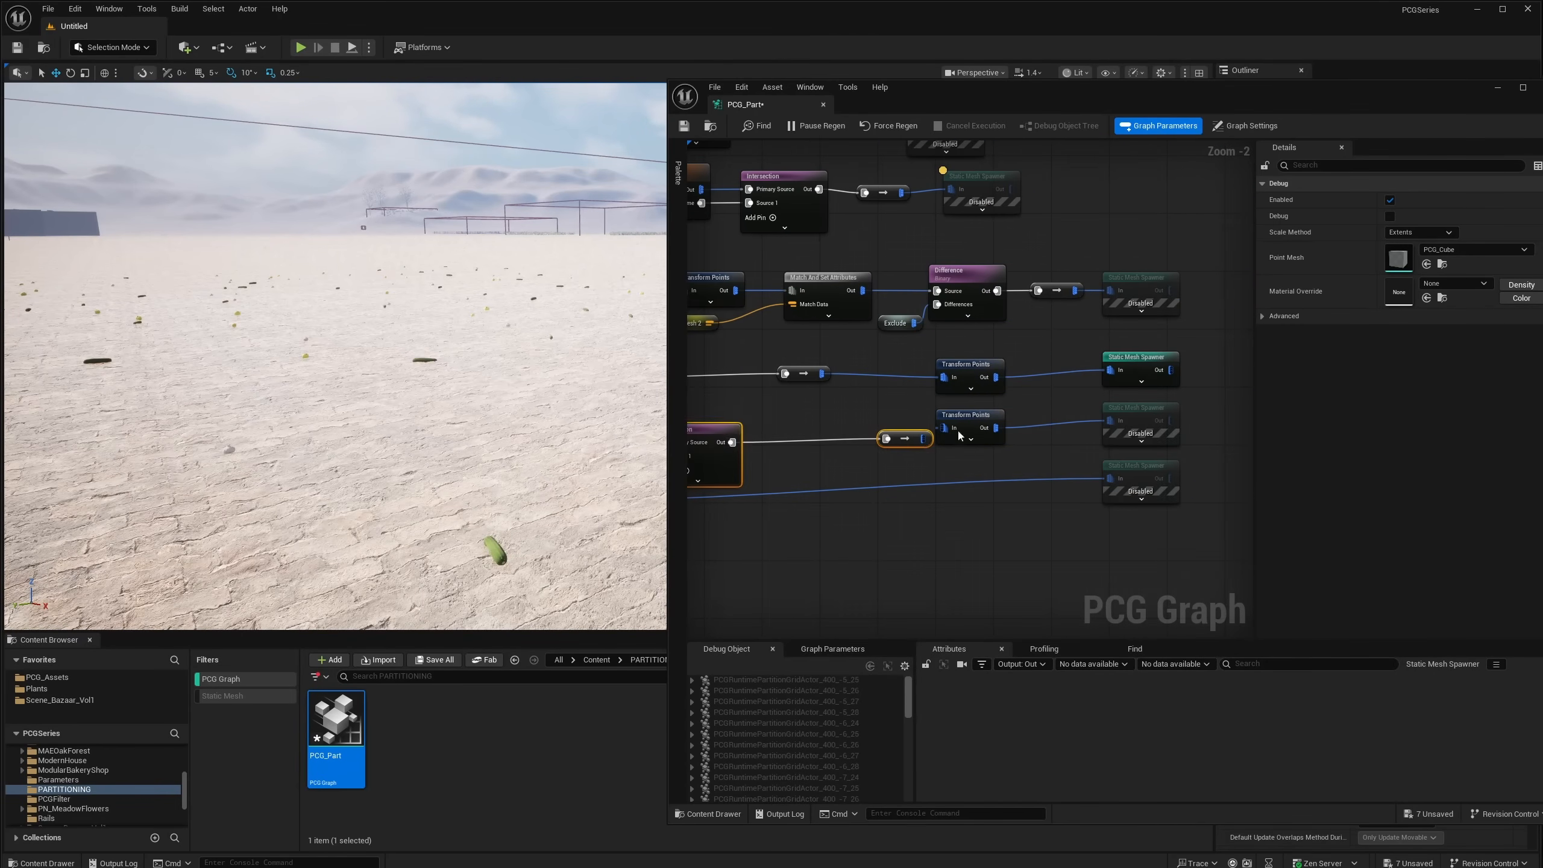
drag(927, 445, 861, 445)
Step: Disable the second Random Choice branch's Static Mesh Spawner, enable the third branch's spawner, and inspect its meshes on the ground
drag(1162, 372, 1157, 374)
key(e)
drag(1210, 404, 1144, 430)
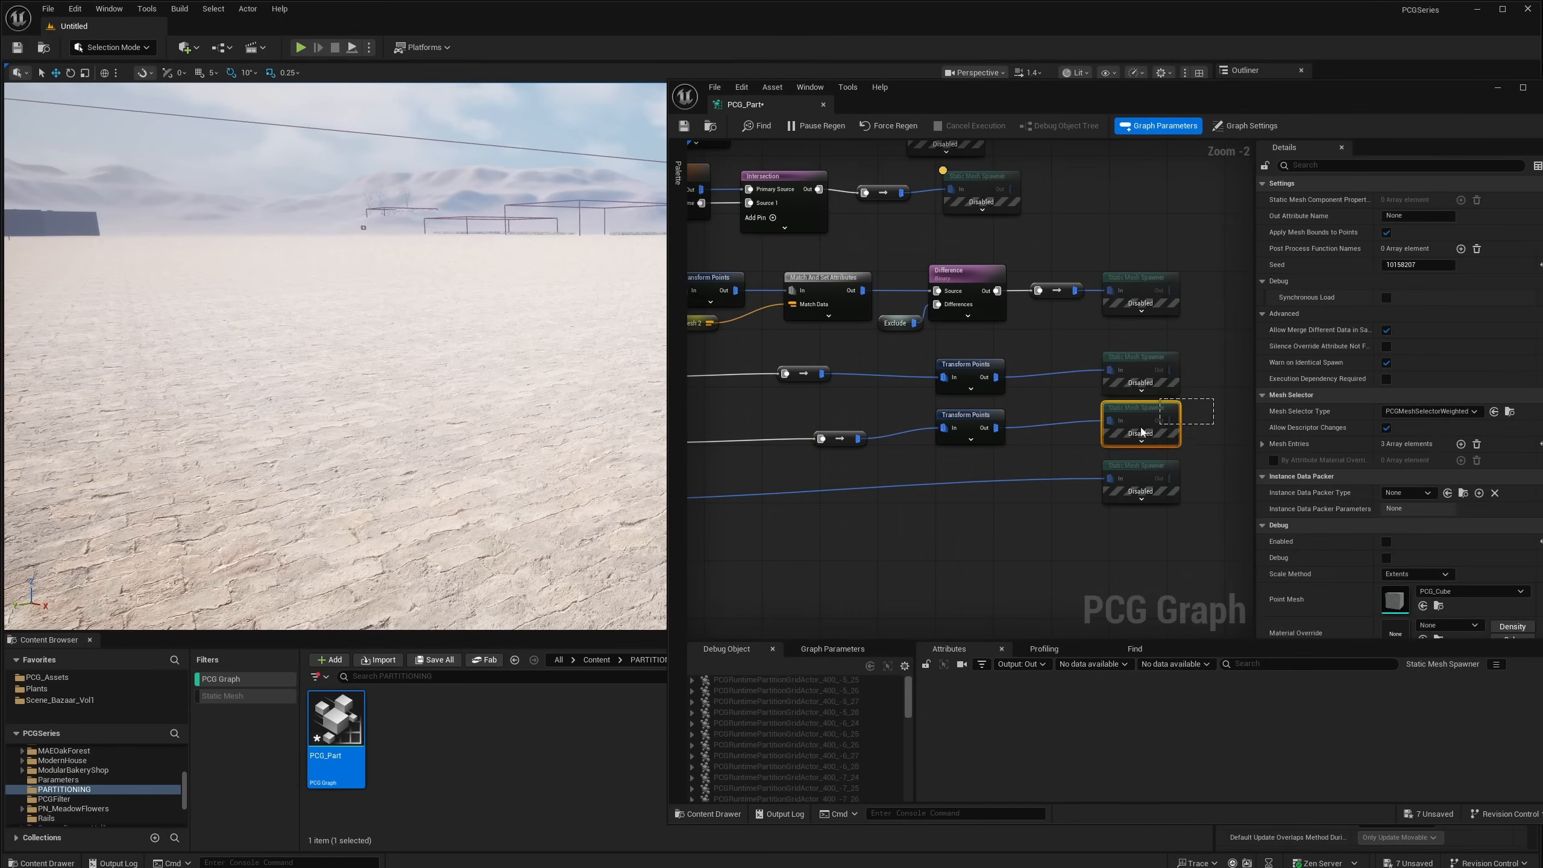
key(e)
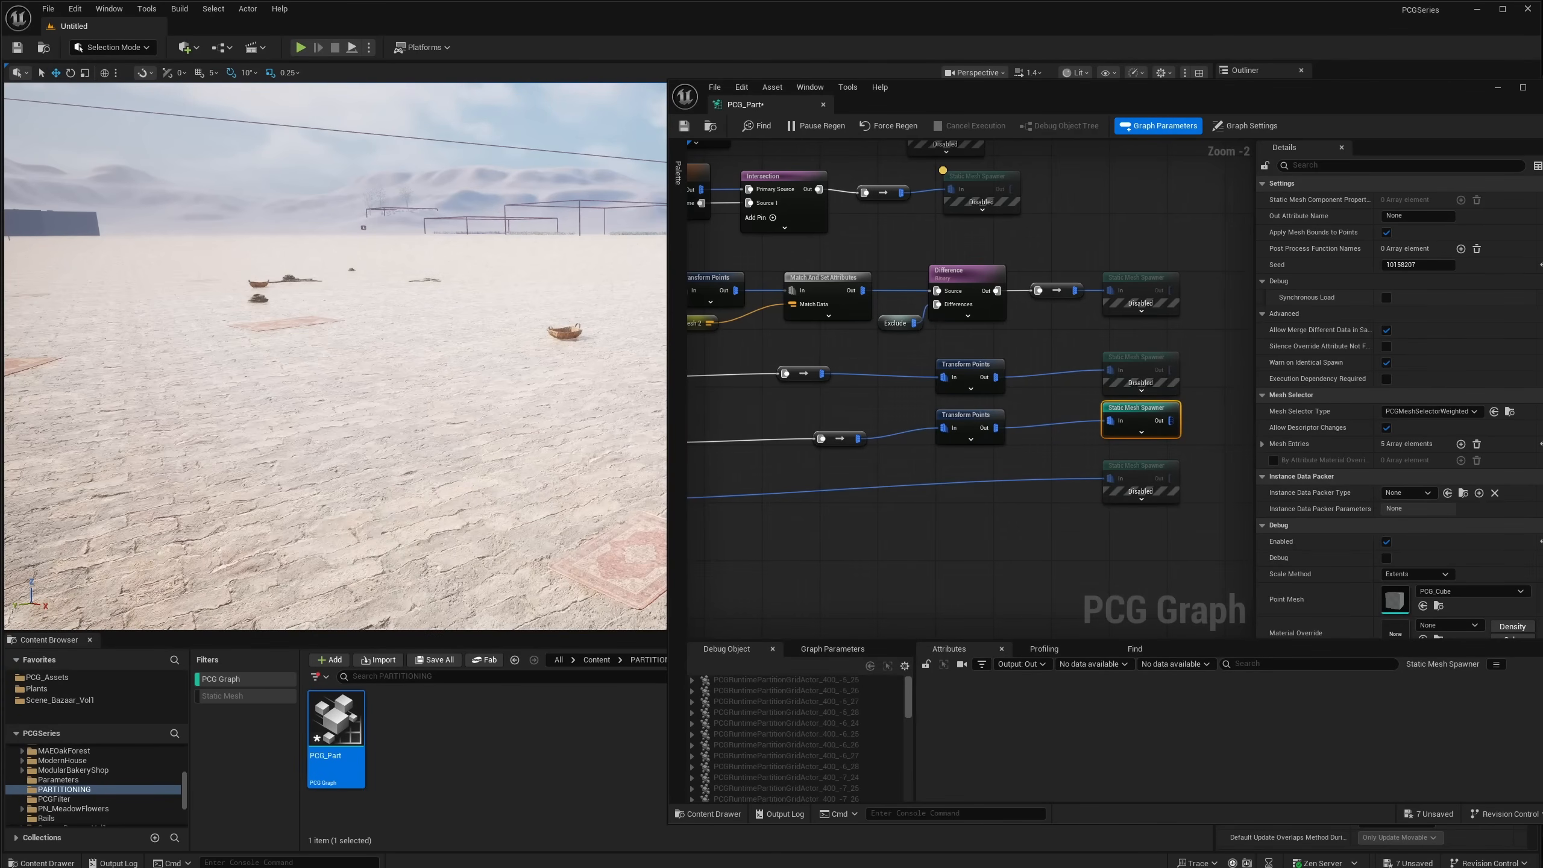
key(w)
right_drag(334, 356, 407, 376)
right_drag(1013, 444, 1233, 445)
right_drag(852, 461, 977, 466)
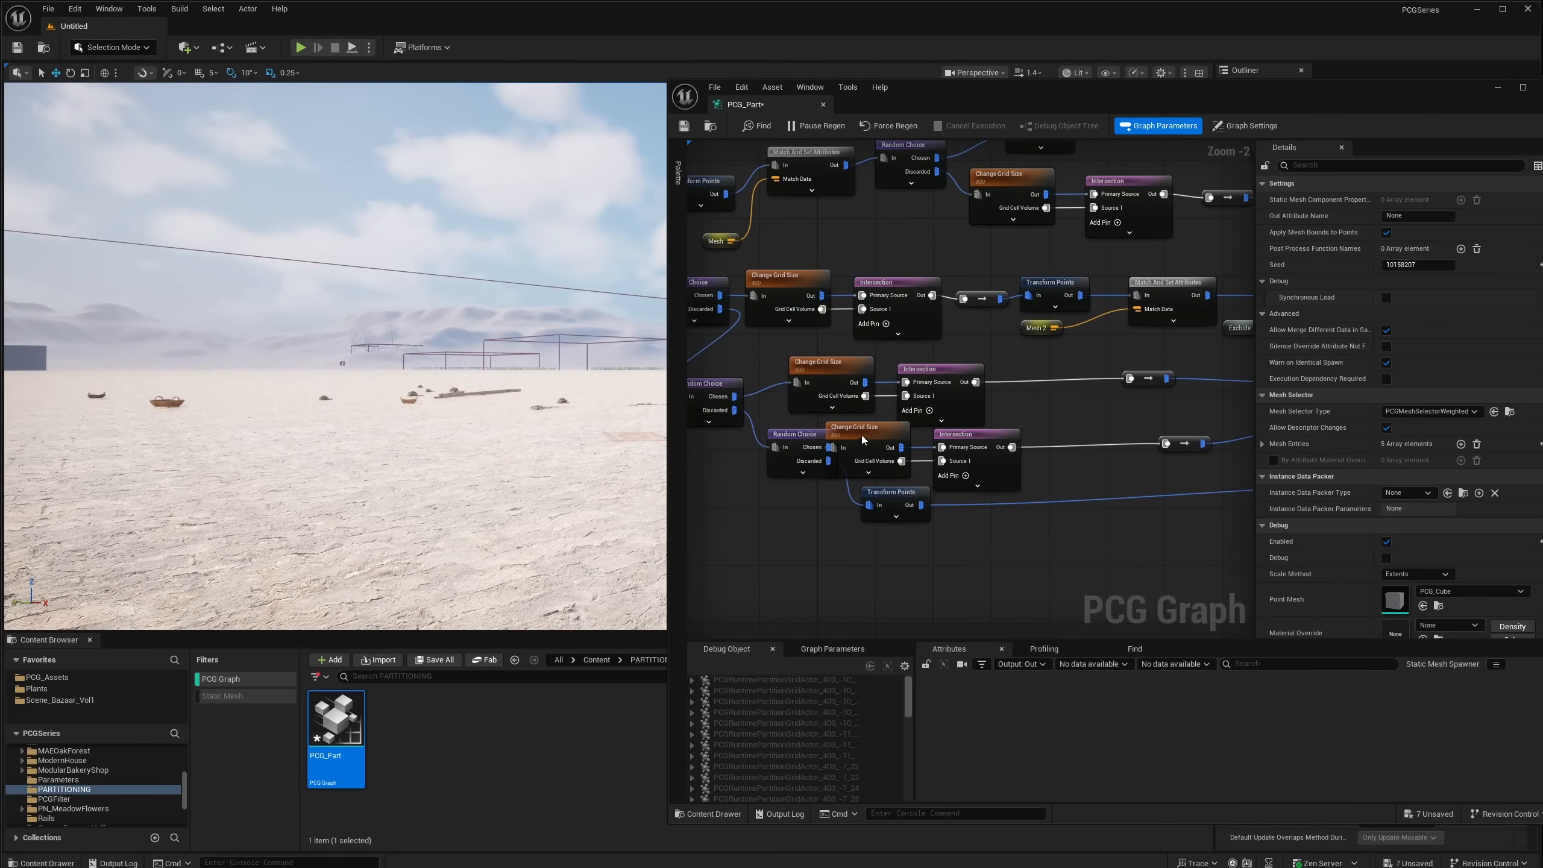
Step: Space out the third Random Choice branch's Change Grid Size and Intersection nodes and set its HiGen Grid Size to 3200
click(891, 436)
drag(981, 439, 1039, 439)
drag(885, 436, 892, 442)
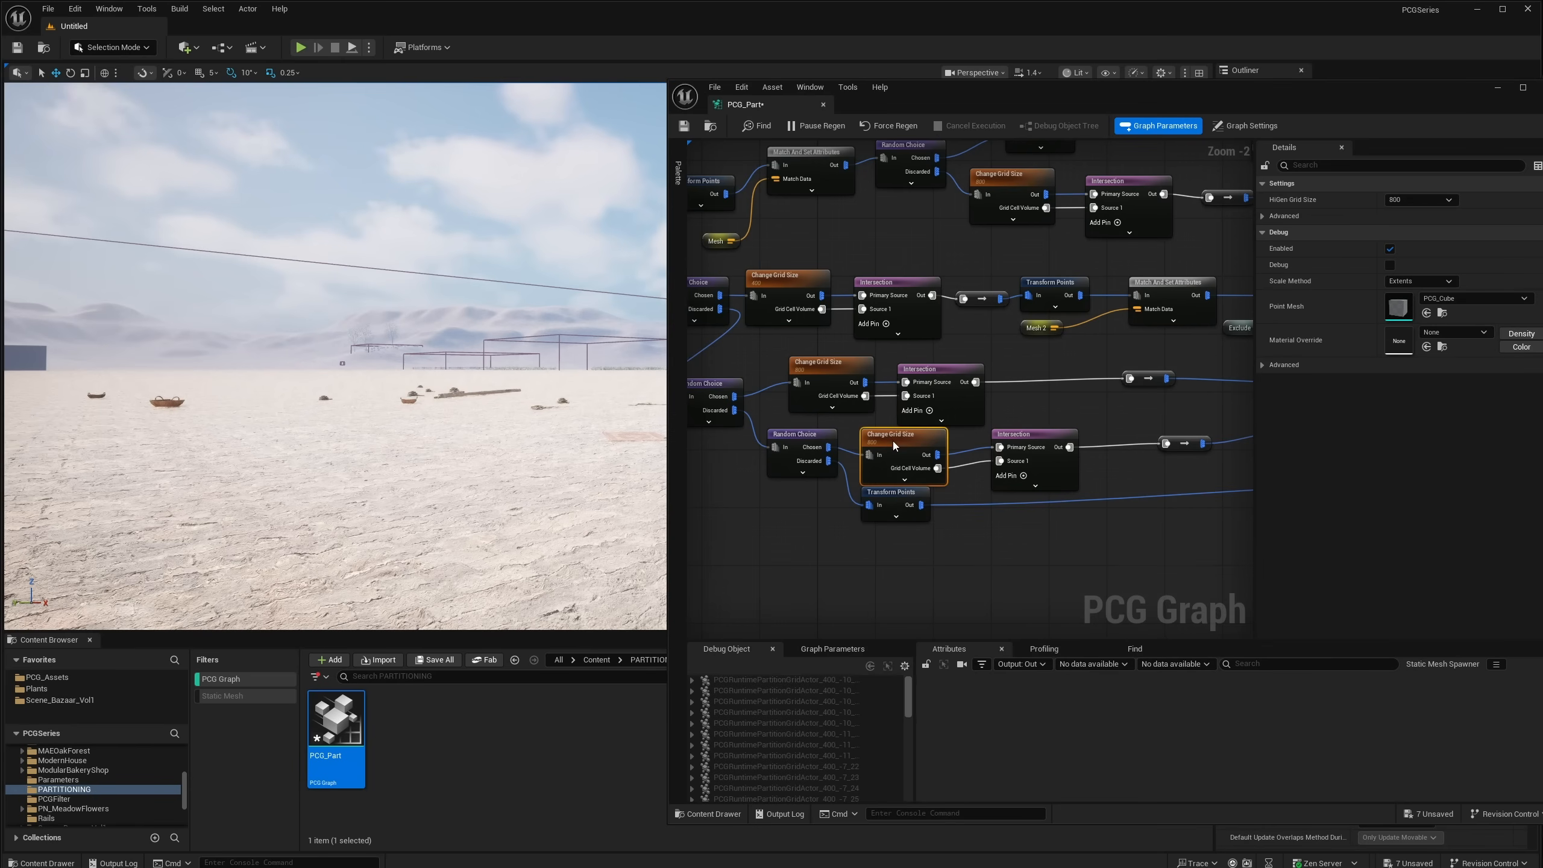
click(1430, 202)
click(1438, 202)
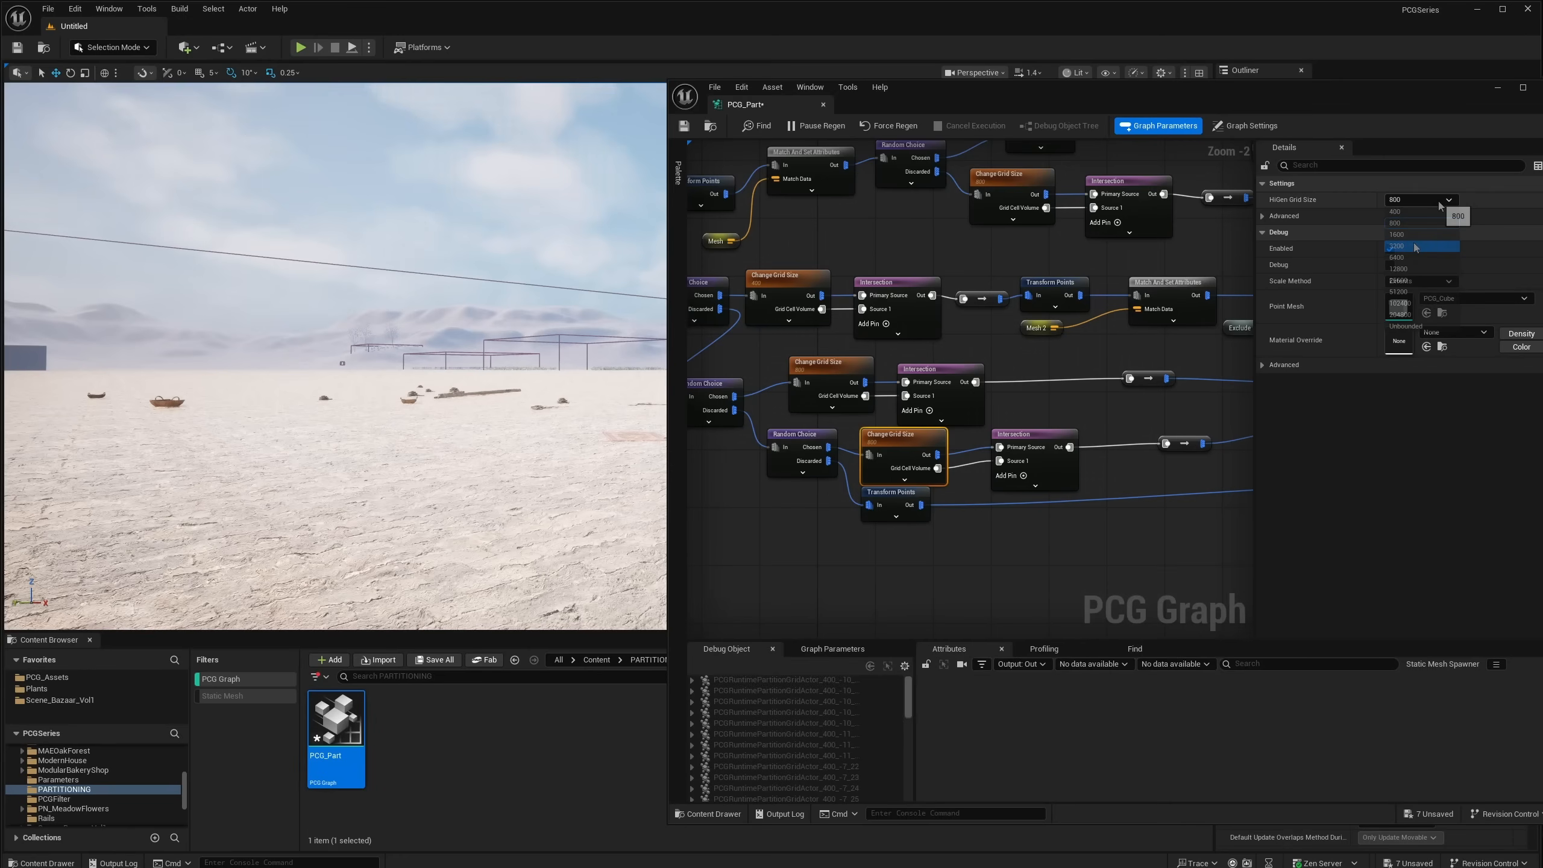
click(1435, 200)
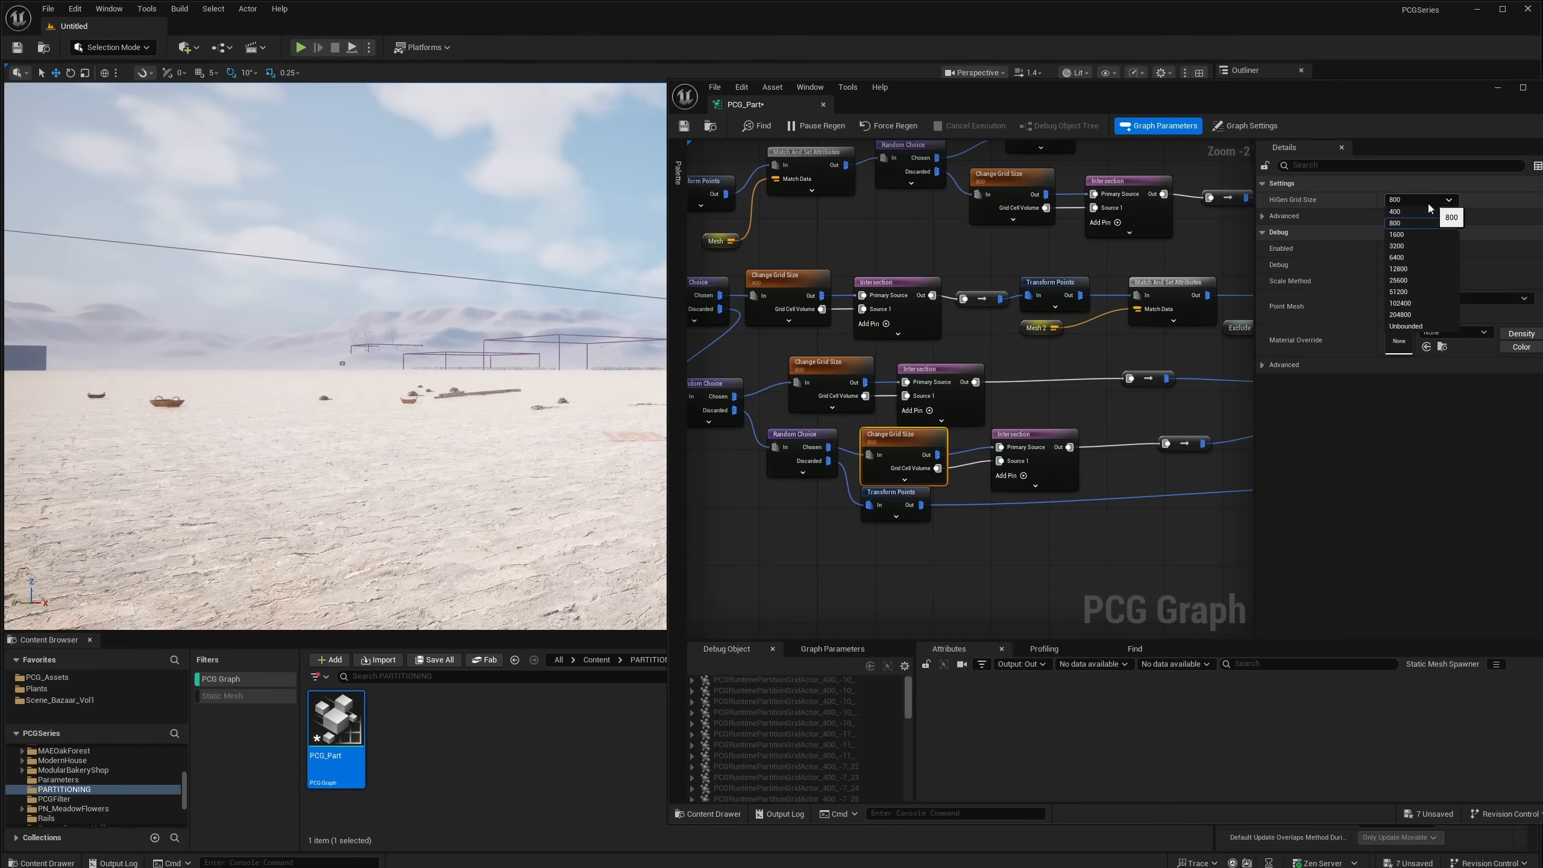
click(1408, 246)
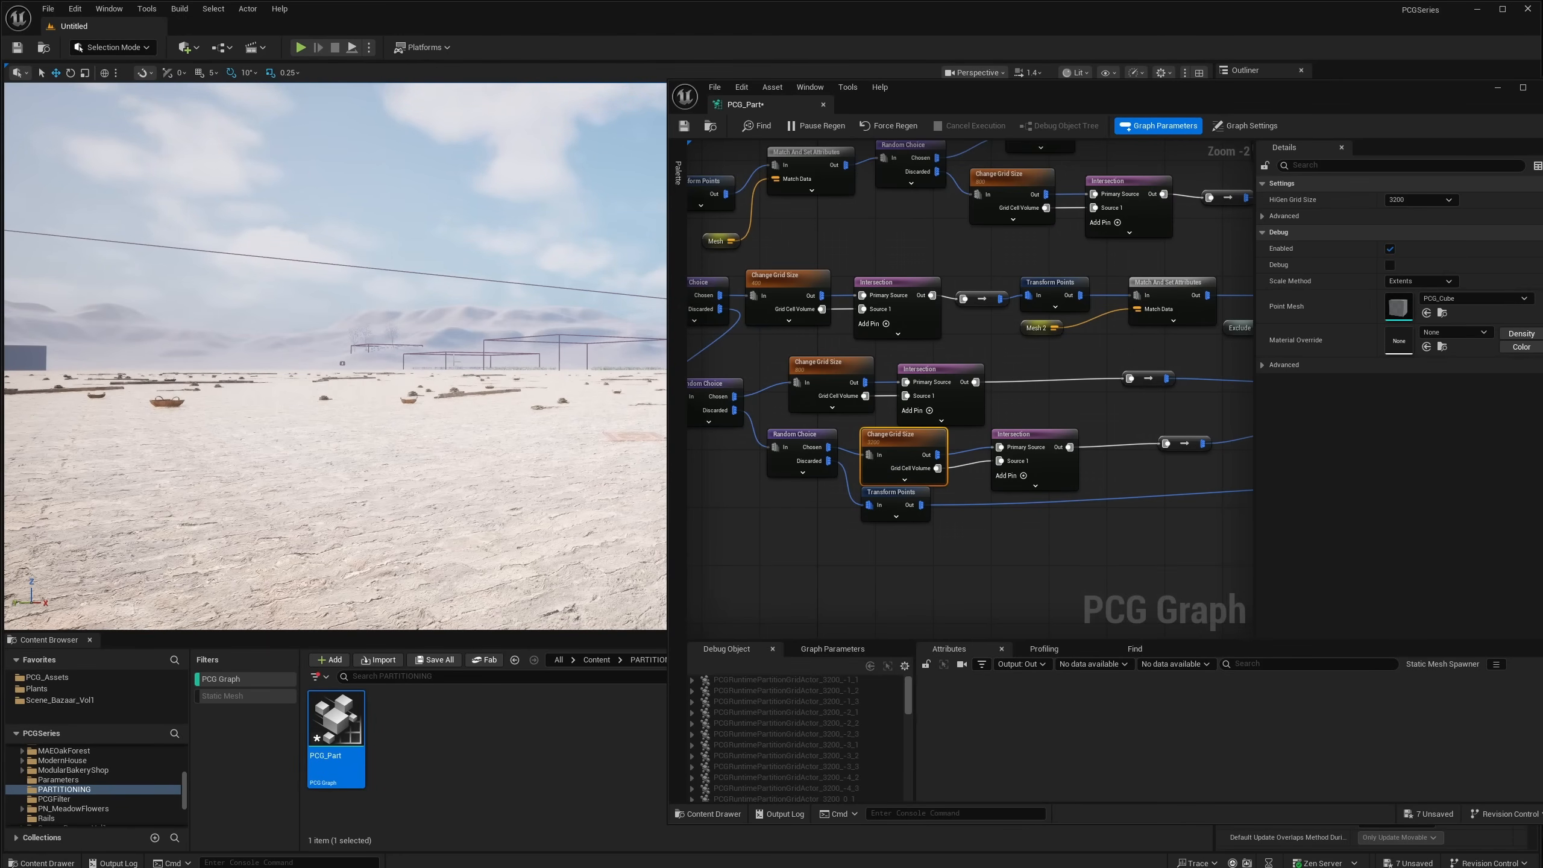
Step: Fly across the level to examine how far the meshes of the 3200 grid size branch generate
key(w)
mouse_move(334, 359)
right_down()
mouse_move(243, 359)
mouse_move(379, 351)
mouse_move(210, 356)
mouse_move(347, 355)
mouse_move(318, 355)
right_up()
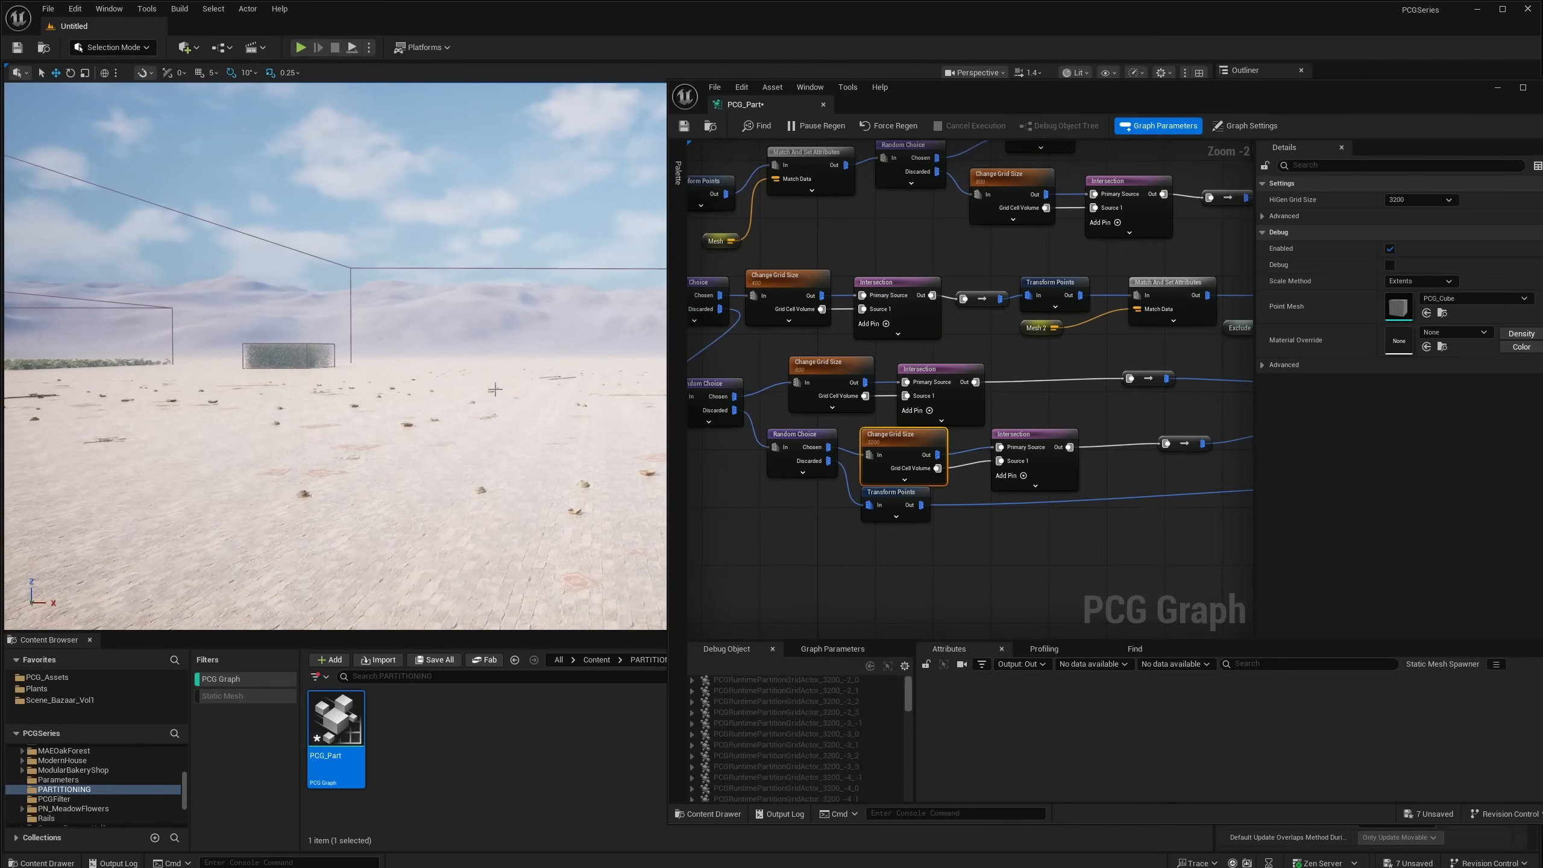
mouse_move(485, 378)
right_down()
mouse_move(638, 371)
mouse_move(450, 370)
mouse_move(477, 371)
mouse_move(474, 402)
mouse_move(480, 389)
right_up()
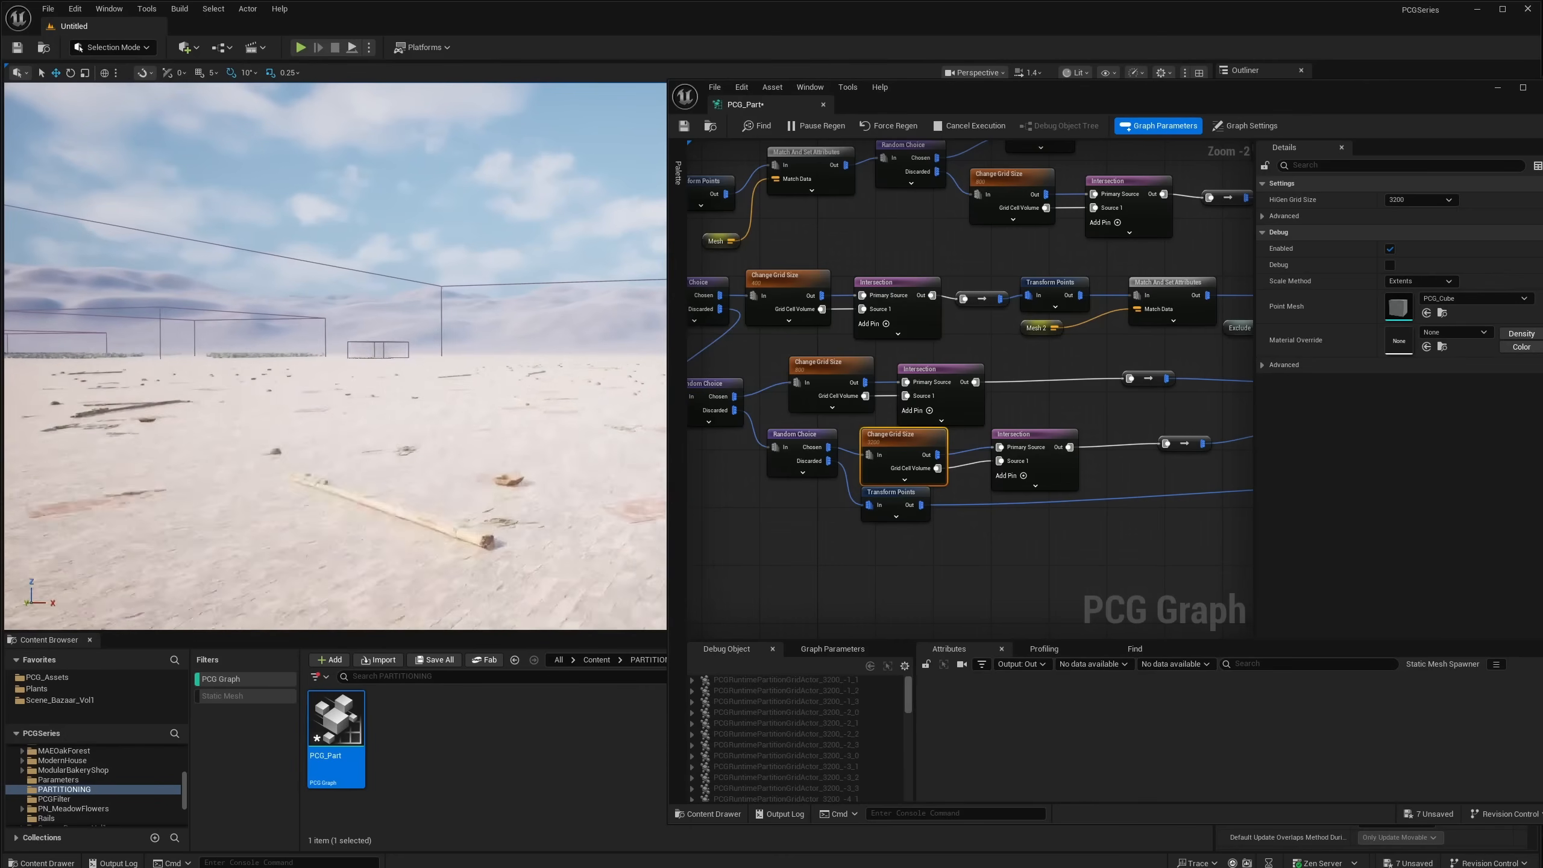
key(a)
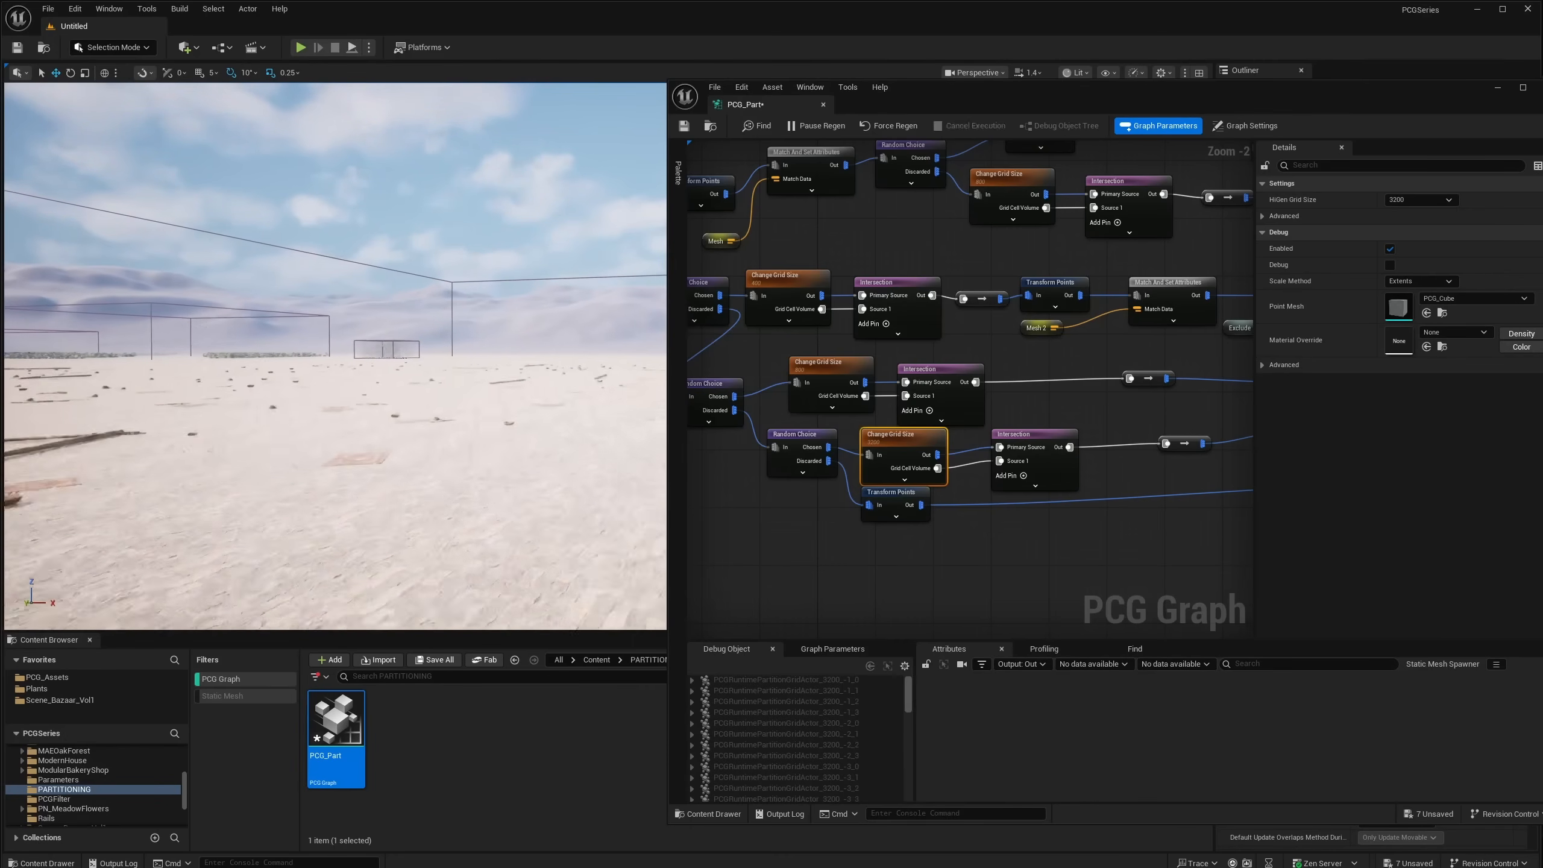
key(d)
key(a)
key(s)
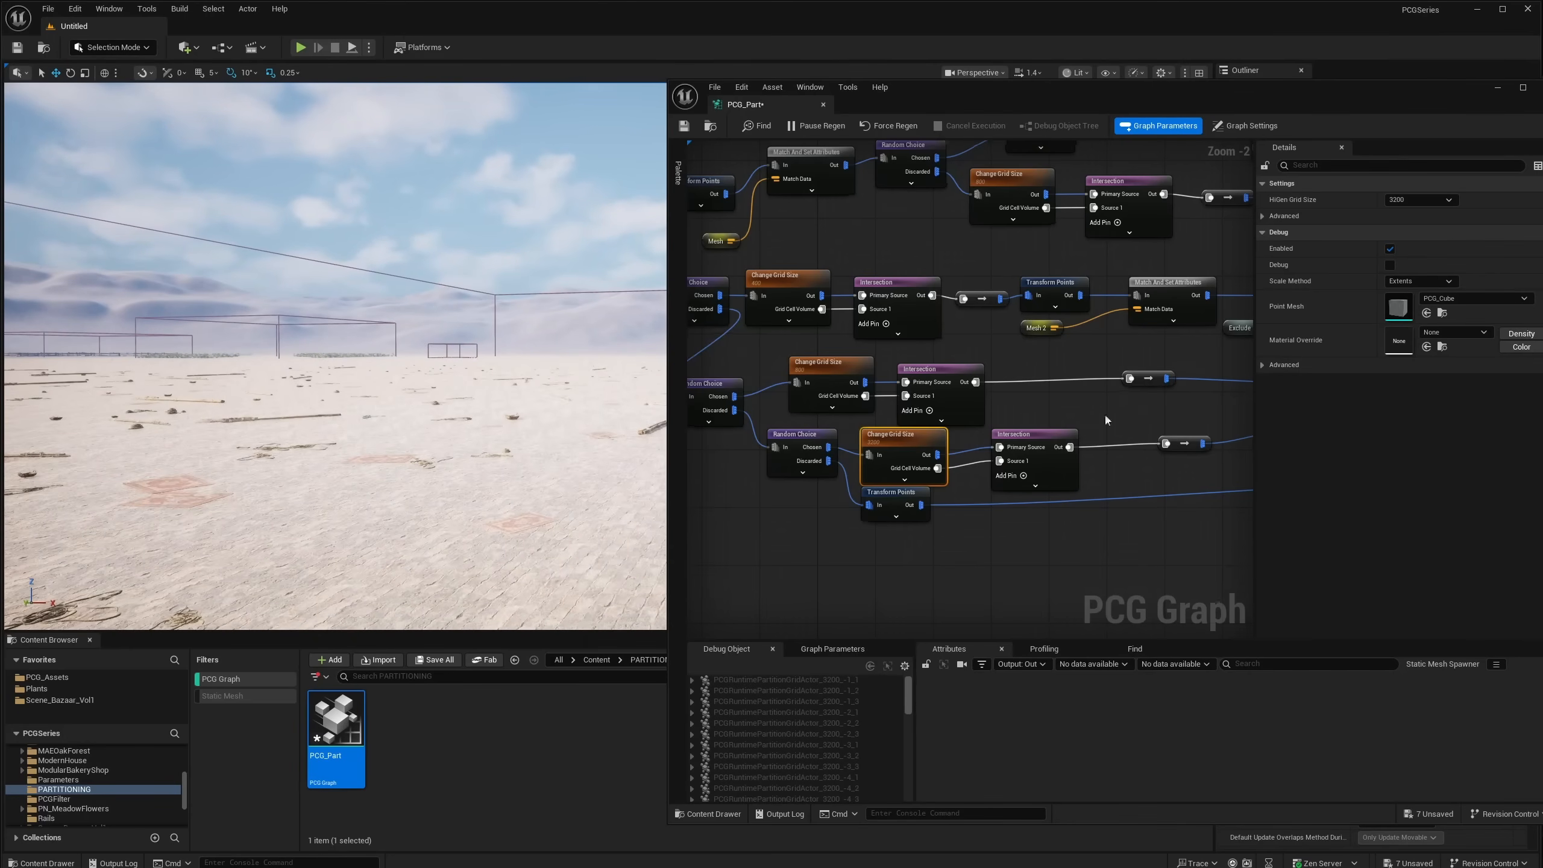
Step: Disable the Static Mesh Spawner of the 3200 grid size branch and enable the last spawner in the graph
right_drag(1105, 416, 776, 400)
right_drag(1235, 441, 1081, 454)
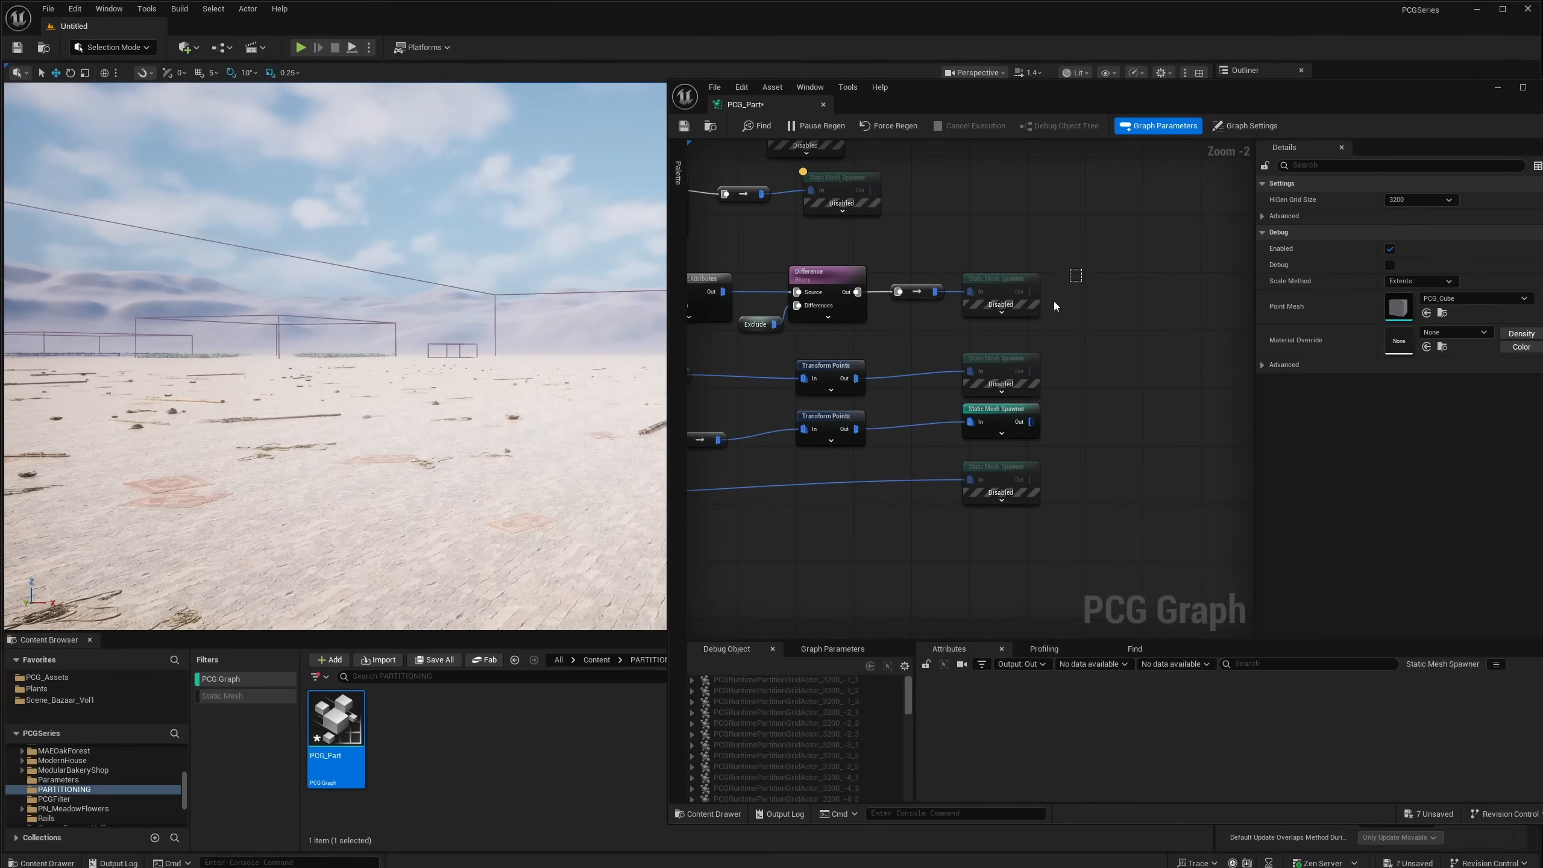
drag(1054, 301, 1004, 372)
drag(1064, 420, 996, 435)
key(e)
mouse_move(812, 455)
right_down()
mouse_move(875, 441)
mouse_move(917, 392)
mouse_move(879, 394)
mouse_move(1096, 429)
right_up()
click(1057, 419)
key(e)
Step: Reposition the last branch's Transform Points below the third Random Choice and inspect the branch's meshes on the ground
right_drag(783, 462, 984, 455)
drag(908, 428, 889, 439)
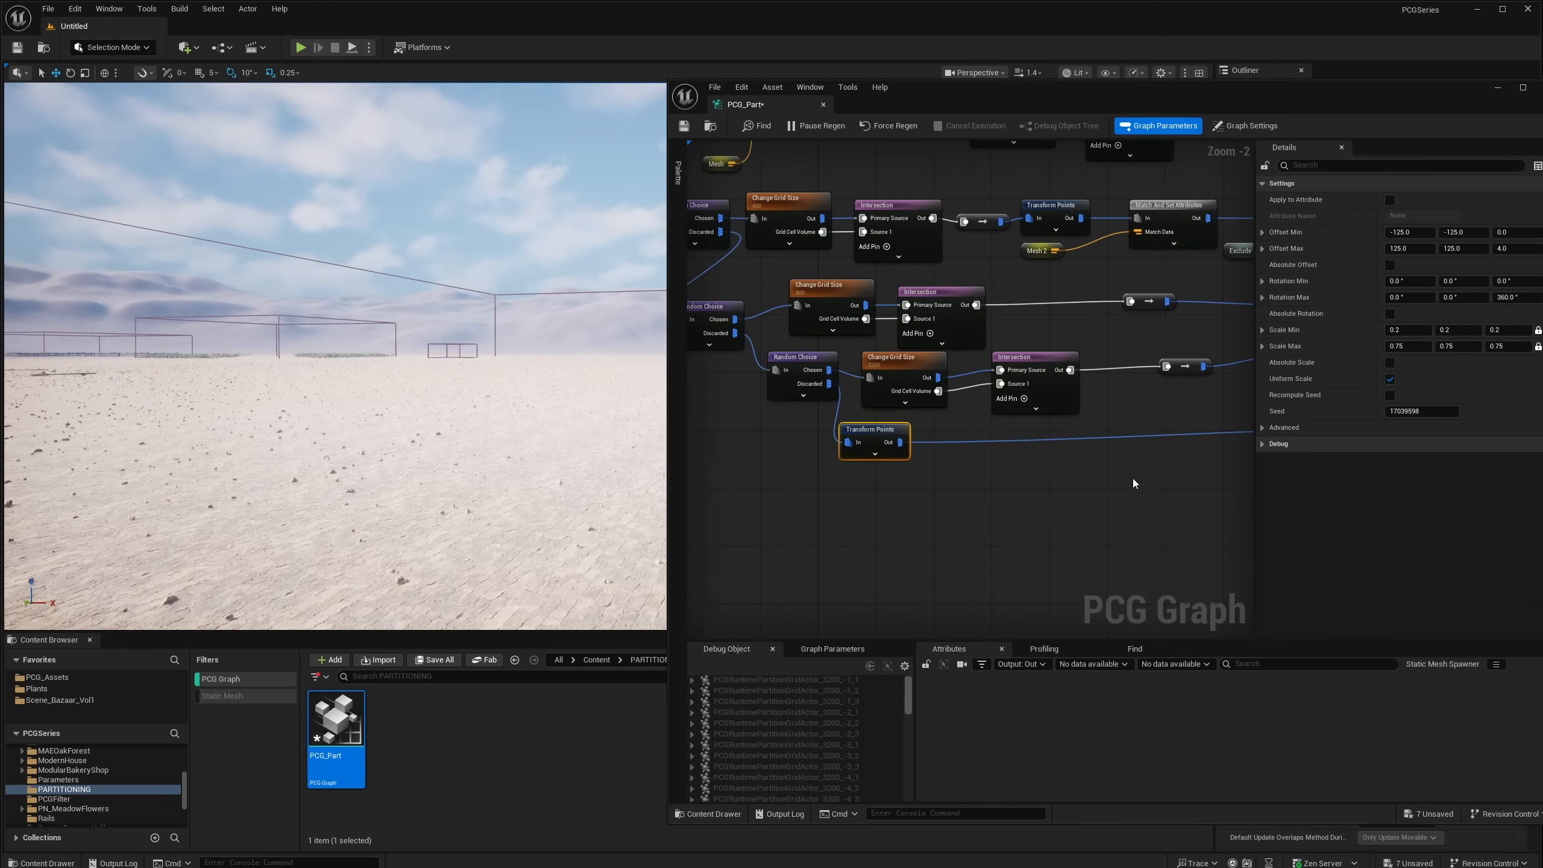
right_drag(1134, 481, 915, 454)
right_drag(462, 376, 385, 415)
key(w)
right_drag(876, 474, 1118, 521)
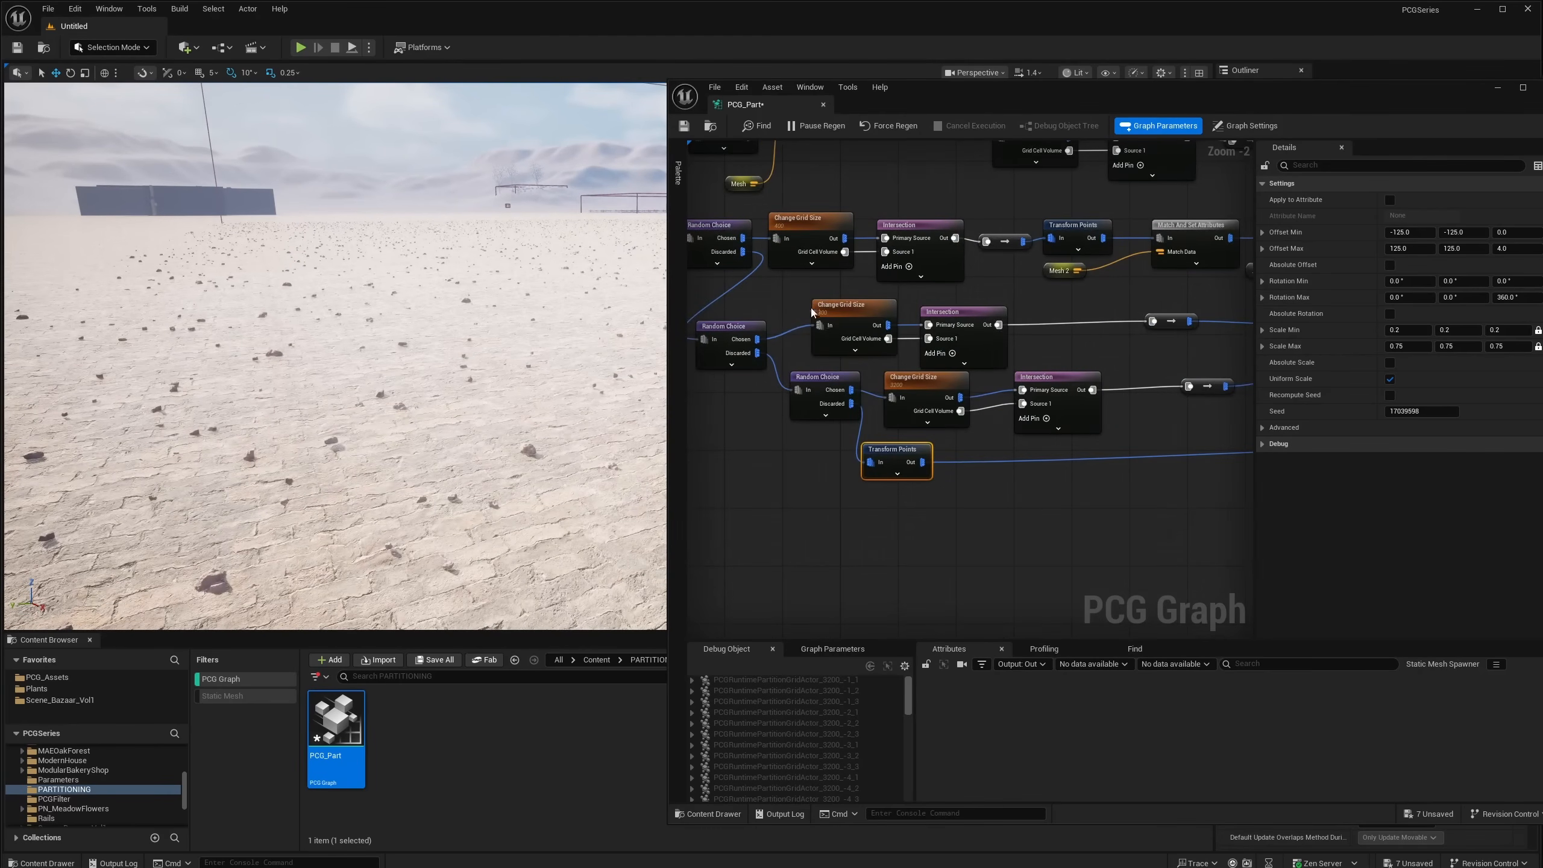
Step: Paste a copy of the Mesh 2 branch's Change Grid Size, Intersection and conversion nodes between the last Transform Points and its Static Mesh Spawner
right_drag(780, 291, 827, 317)
drag(897, 243, 1037, 275)
key(ctrl+c)
key(ctrl+v)
drag(990, 500, 1046, 486)
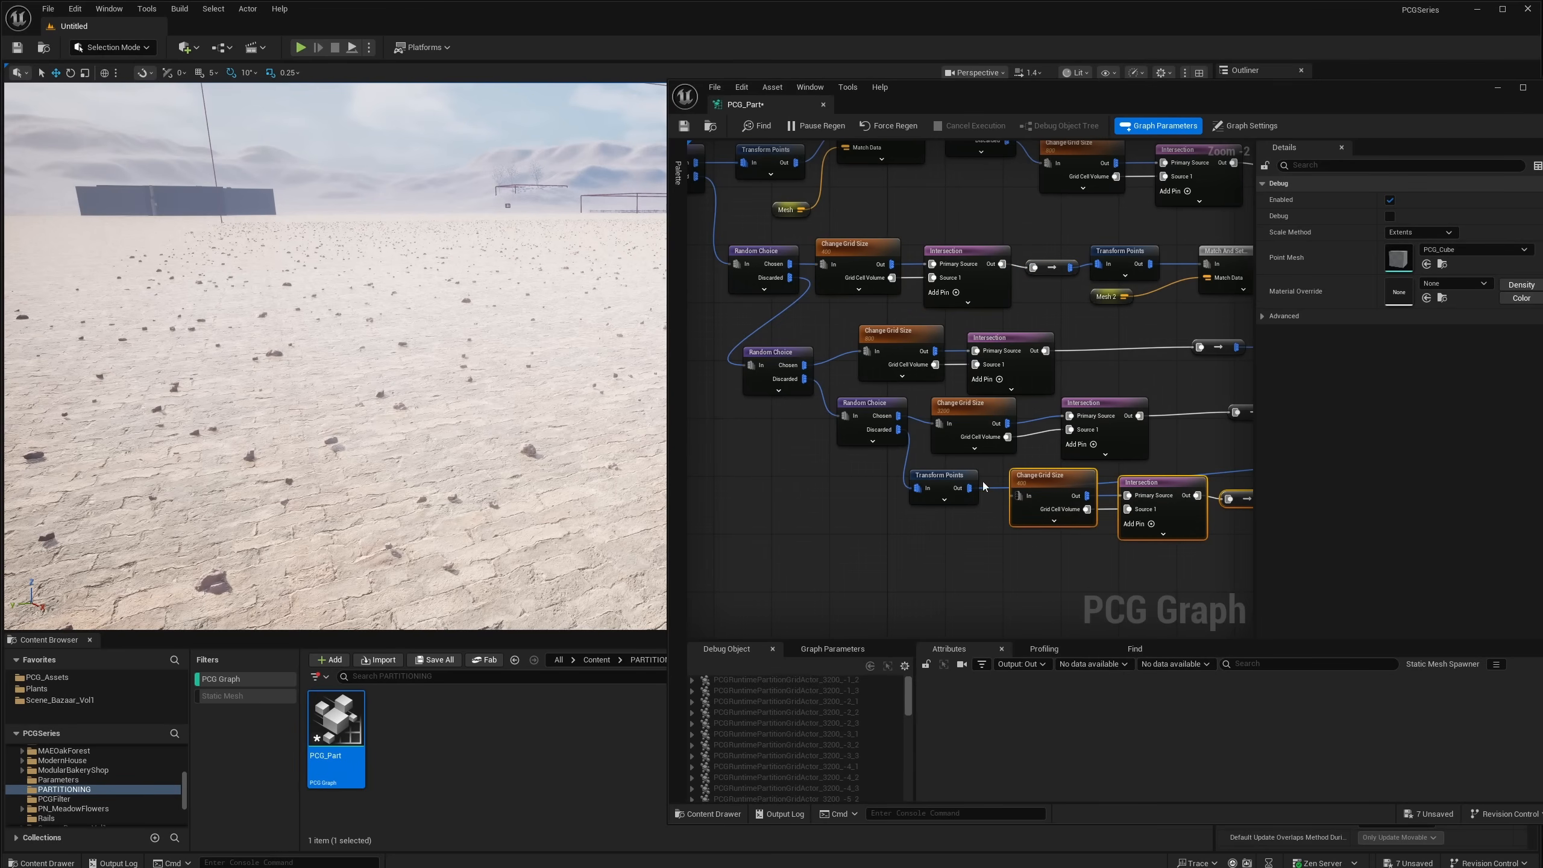
right_drag(1027, 500, 692, 502)
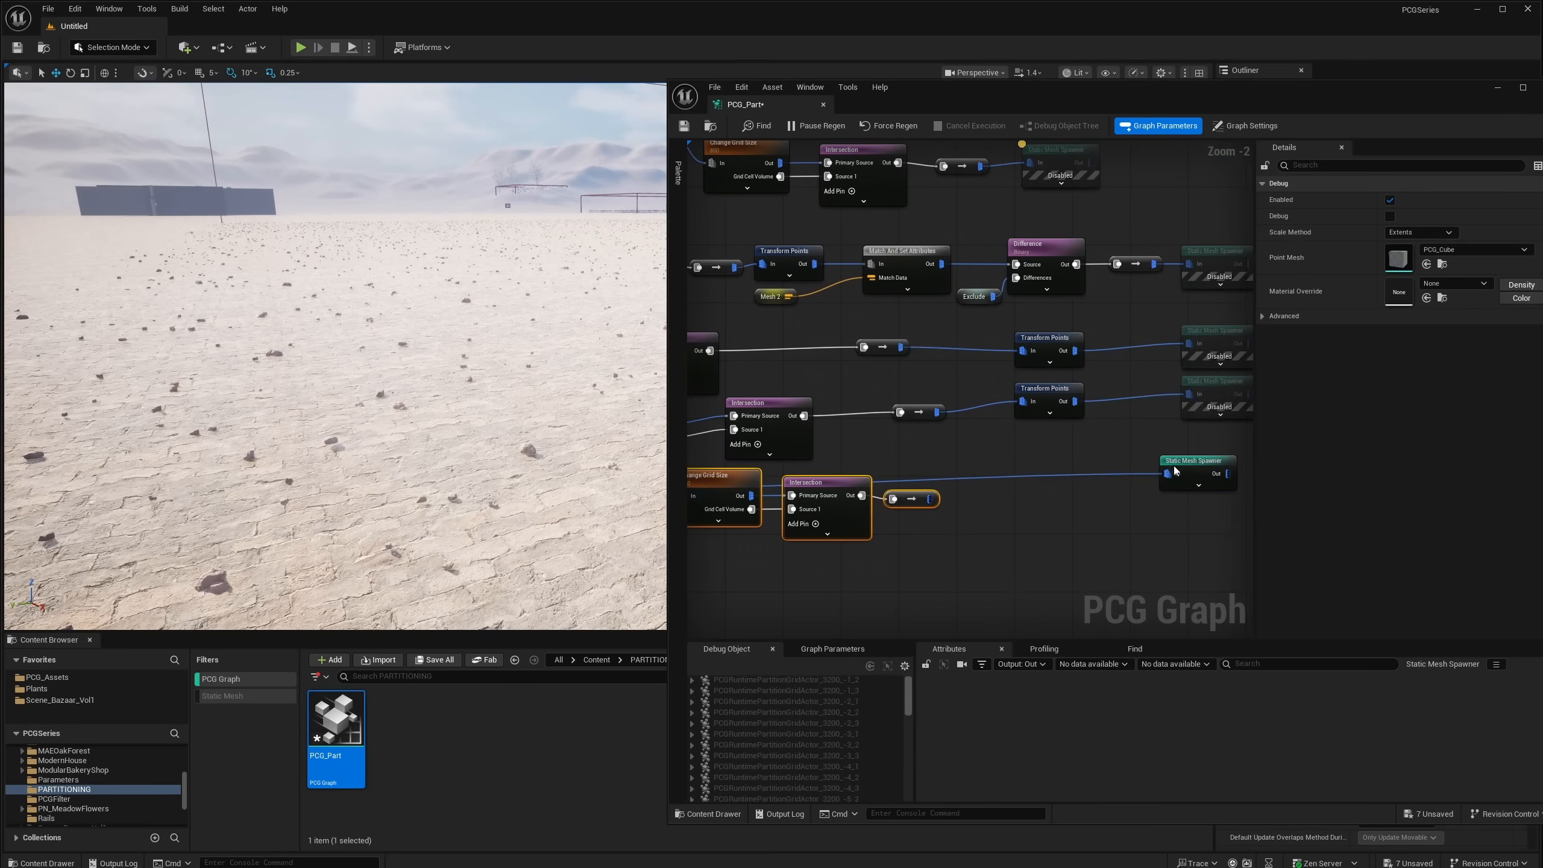
drag(1170, 479, 1173, 499)
Step: Enable all the disabled Static Mesh Spawners, including the two on the stone branches
right_drag(1191, 437, 1031, 464)
drag(1062, 463, 1086, 266)
key(e)
right_drag(1010, 214, 1088, 407)
drag(1045, 378, 974, 317)
key(e)
Step: Save all modified assets and minimize the PCG_Part graph editor to return to the level
right_drag(831, 230, 1106, 347)
click(714, 87)
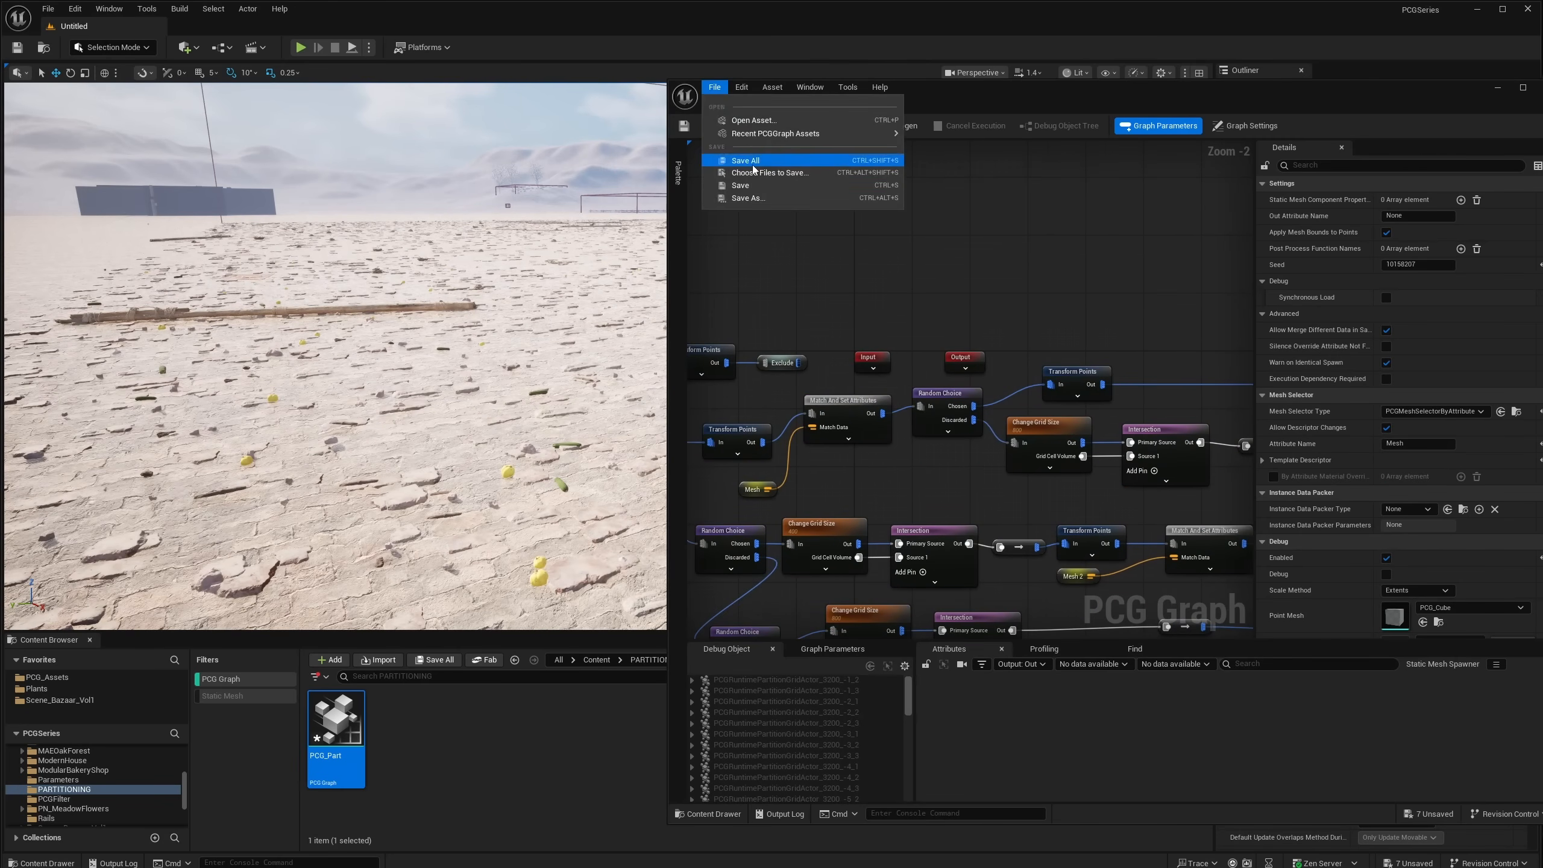
click(782, 155)
click(1421, 90)
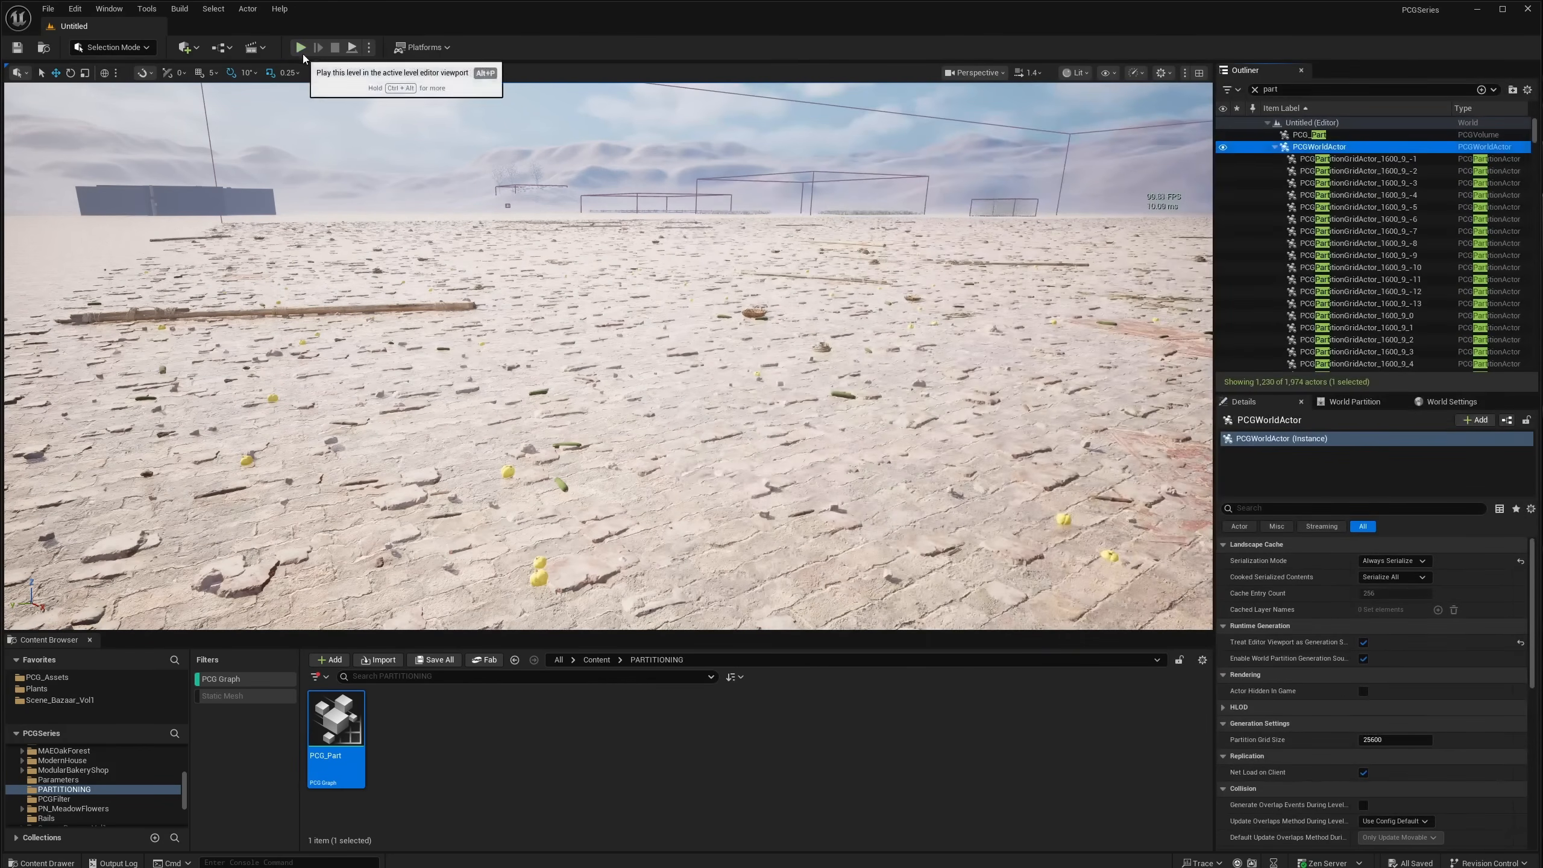
Step: Play the level and run the character across the ground to inspect the runtime-generated stones and debris, ending the play session when done
click(301, 48)
click(765, 224)
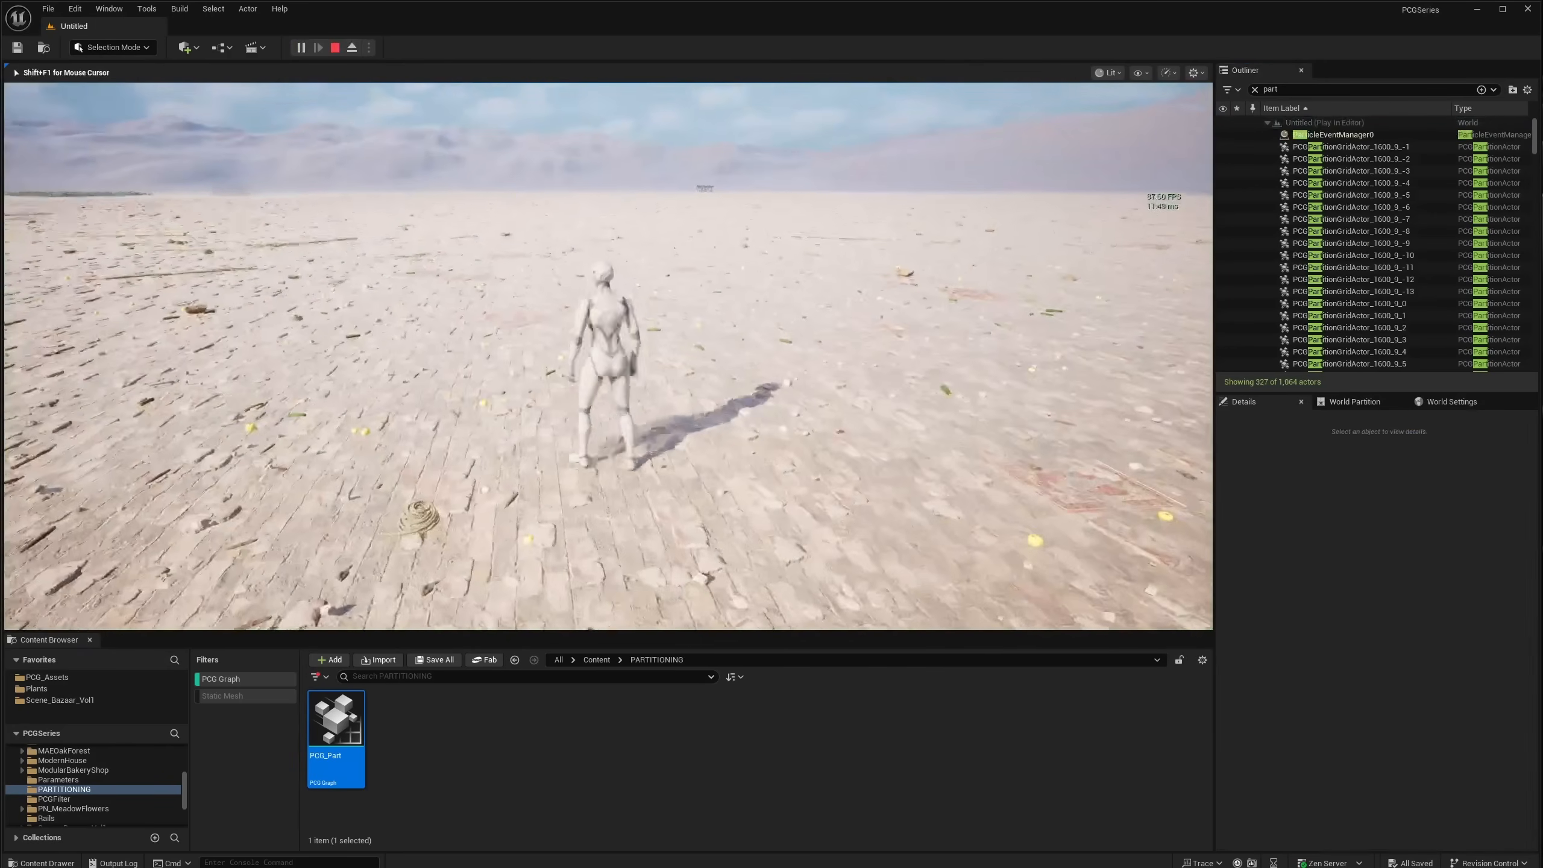
key(w)
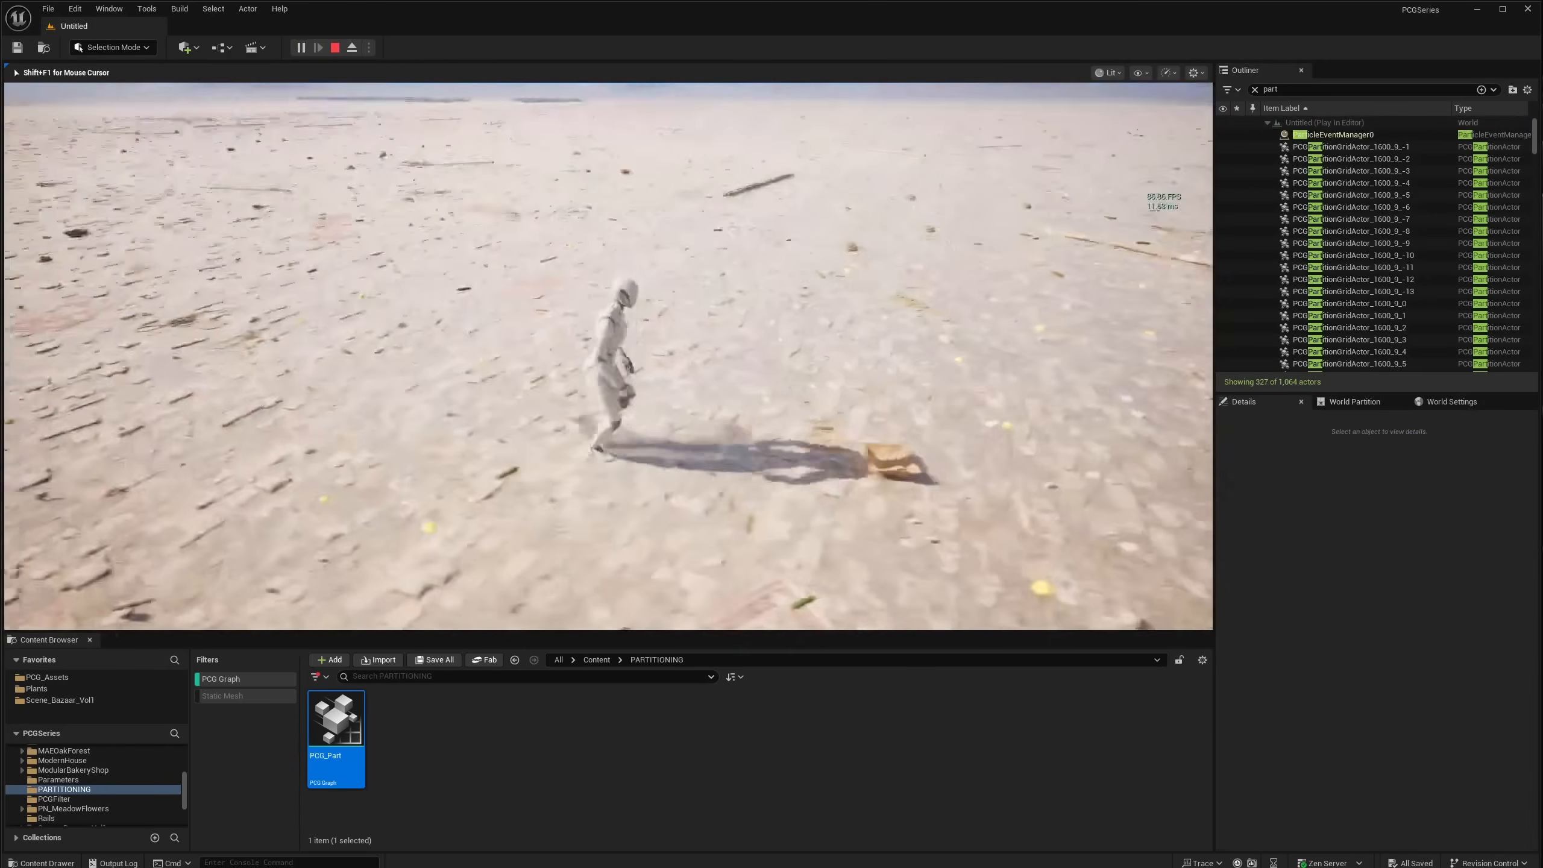
key(w)
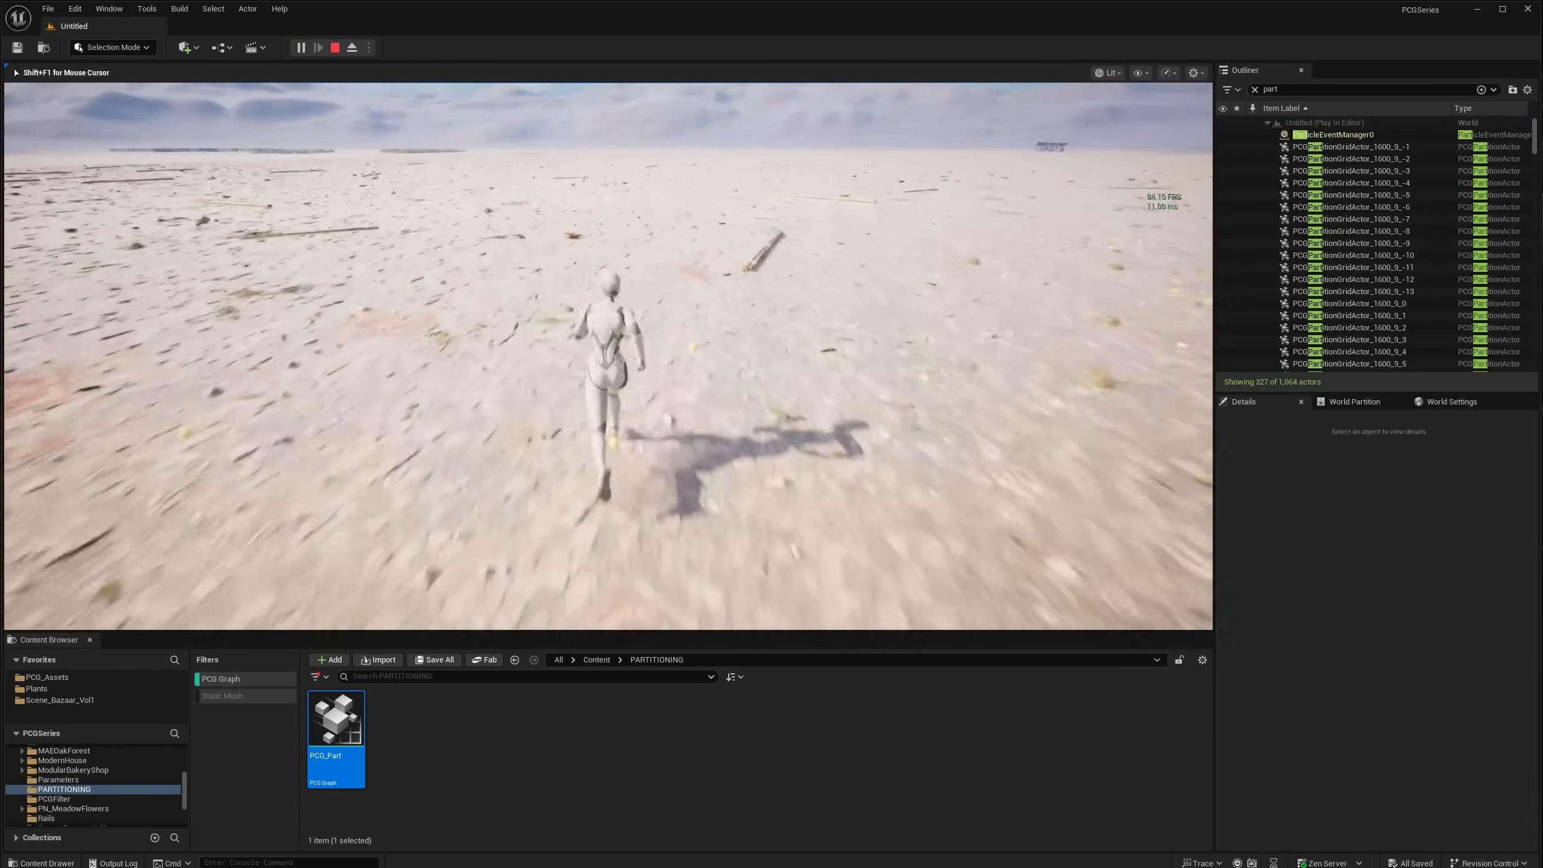
key(w)
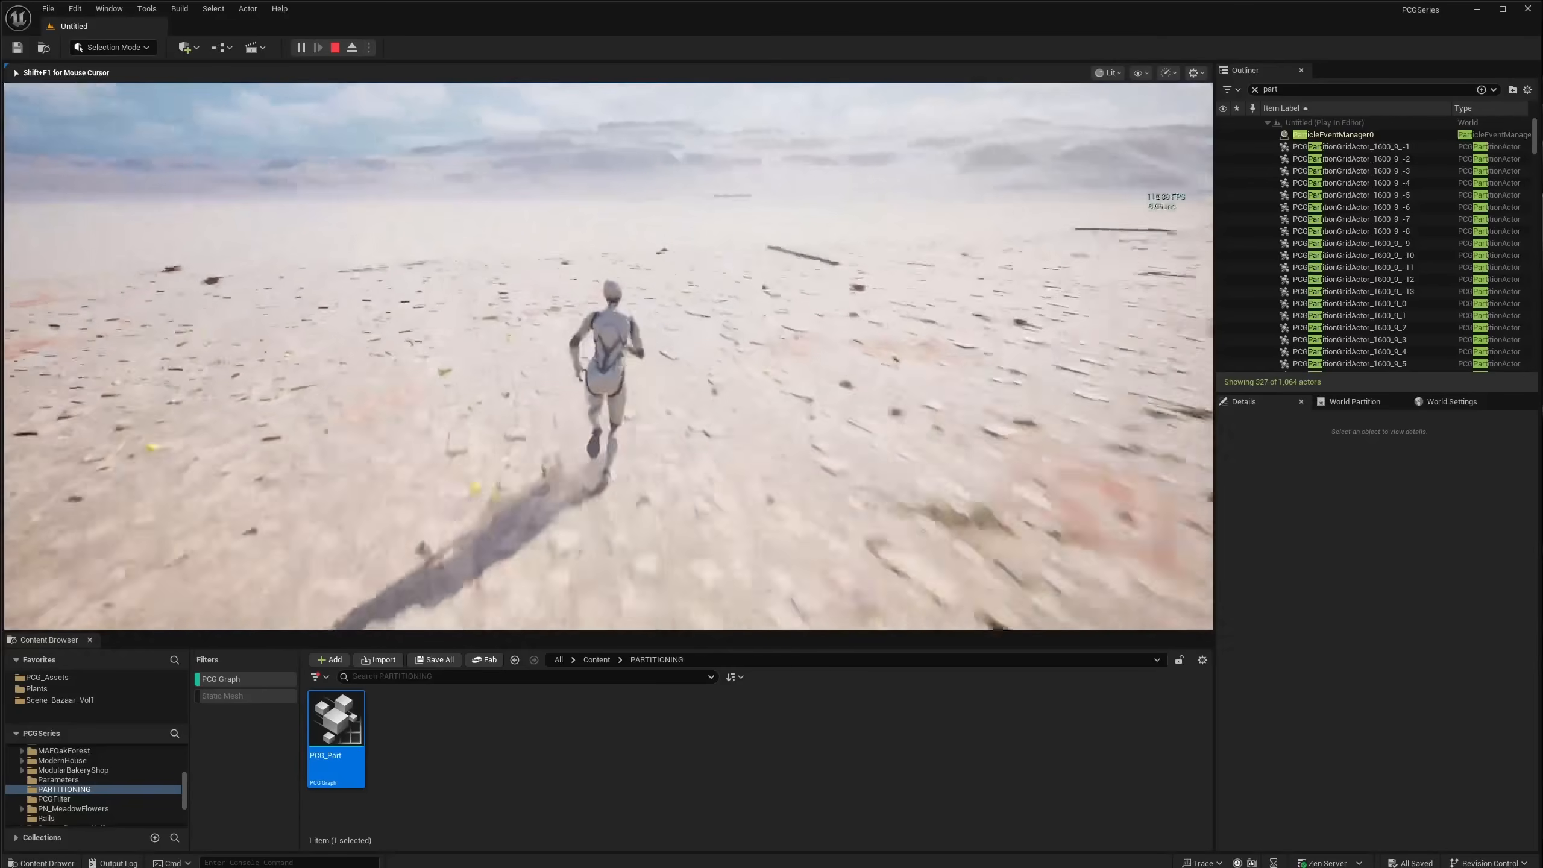
key(w)
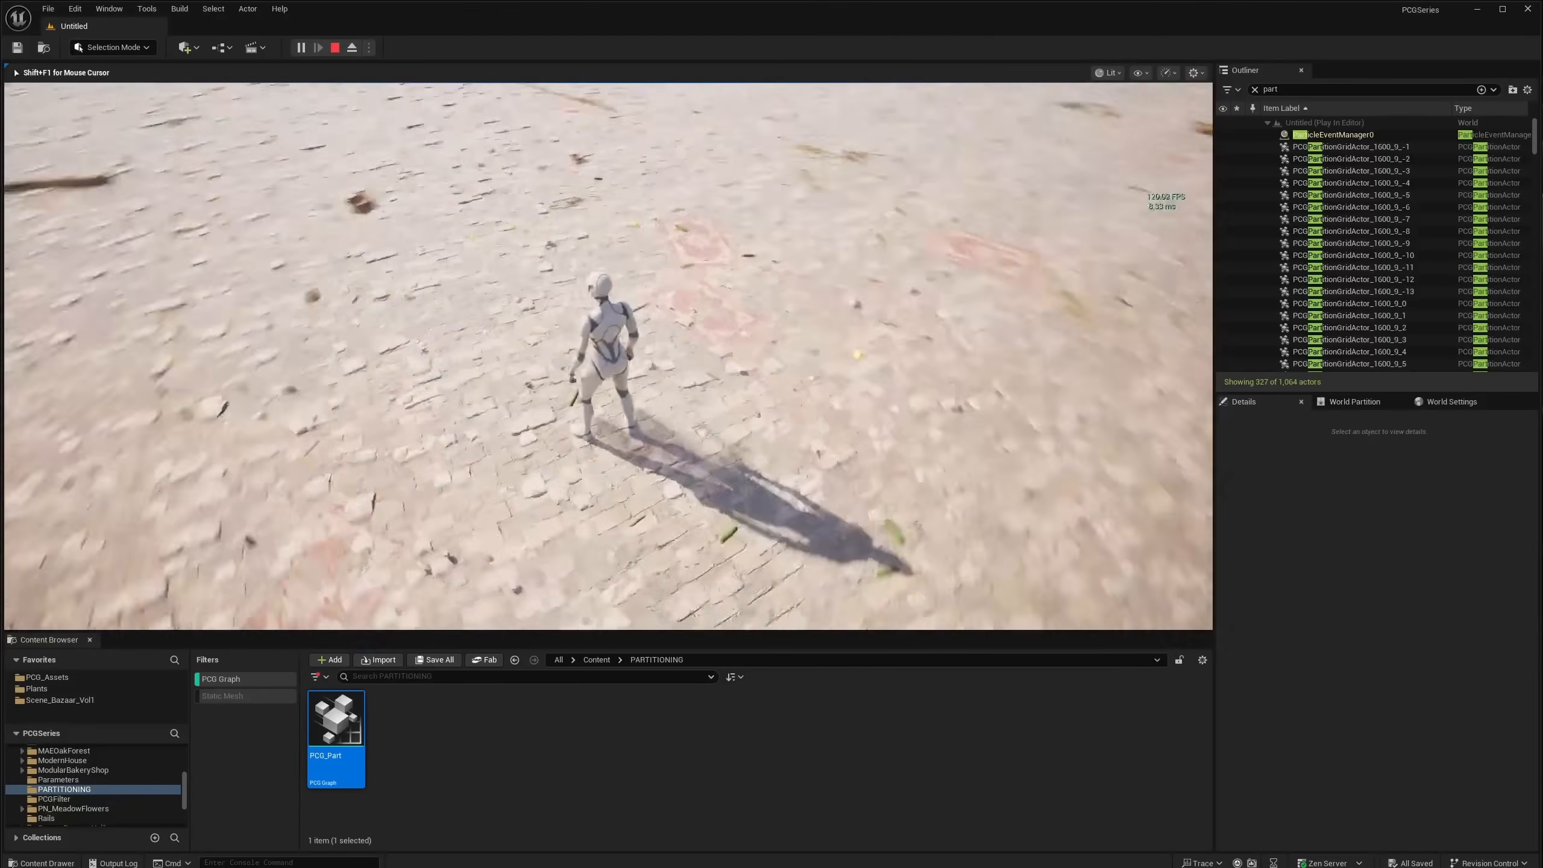
key(w)
key(w)
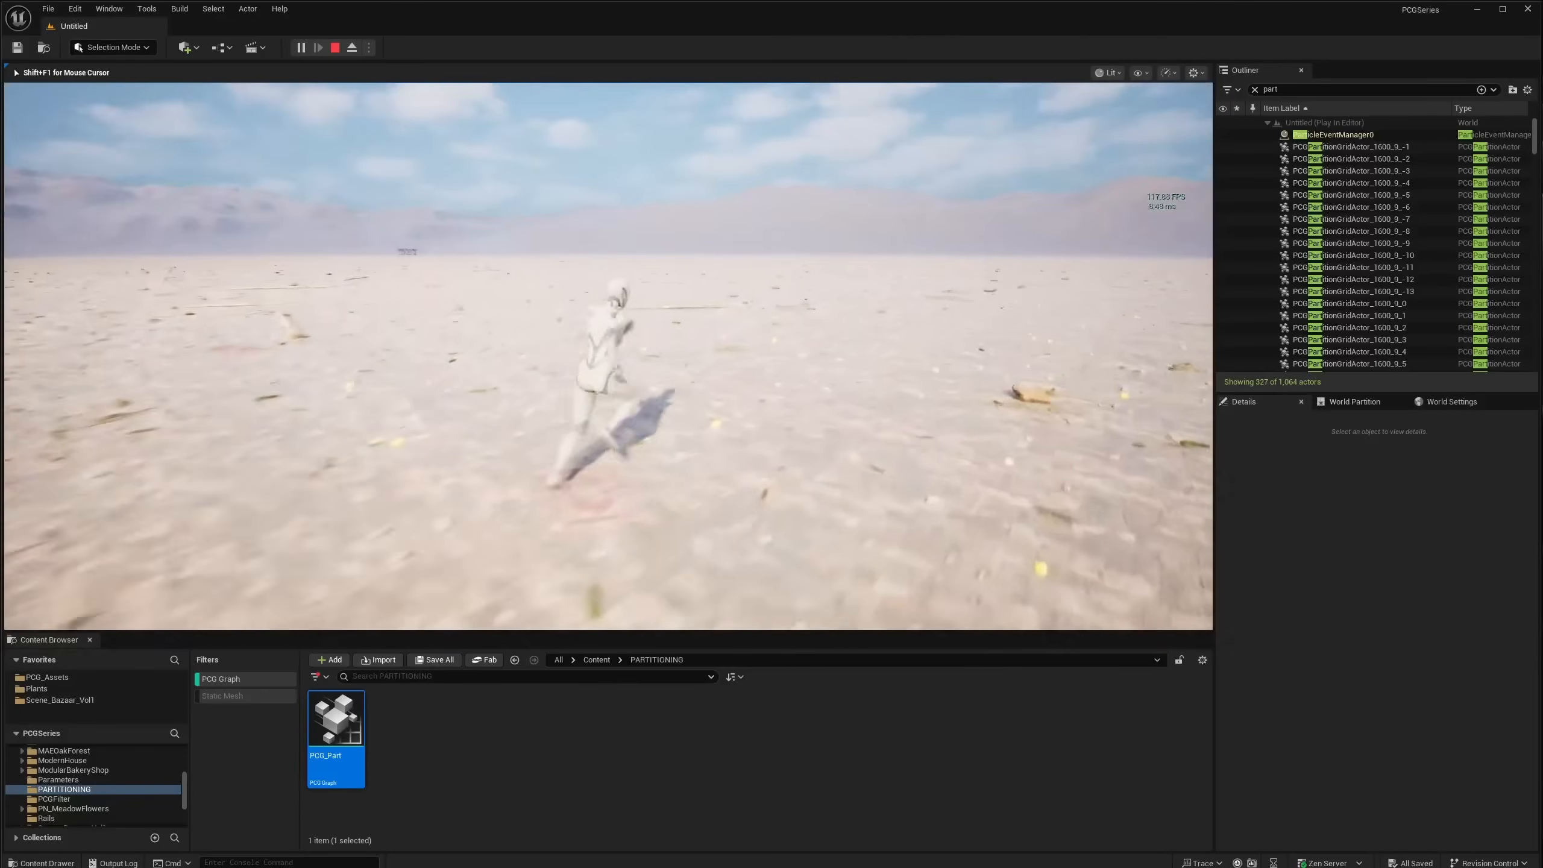
key(d)
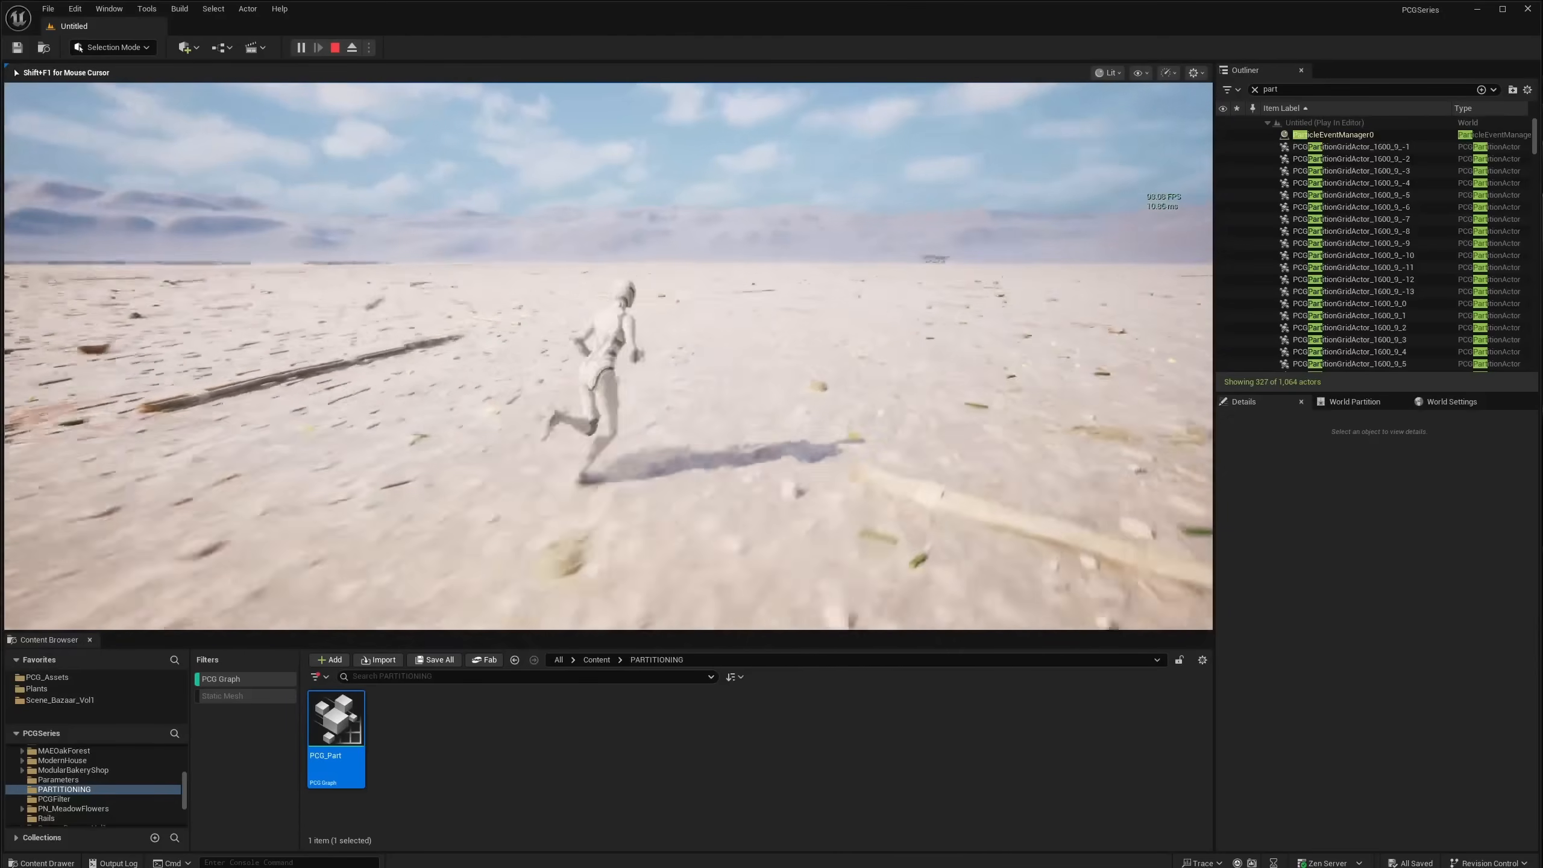
key(w)
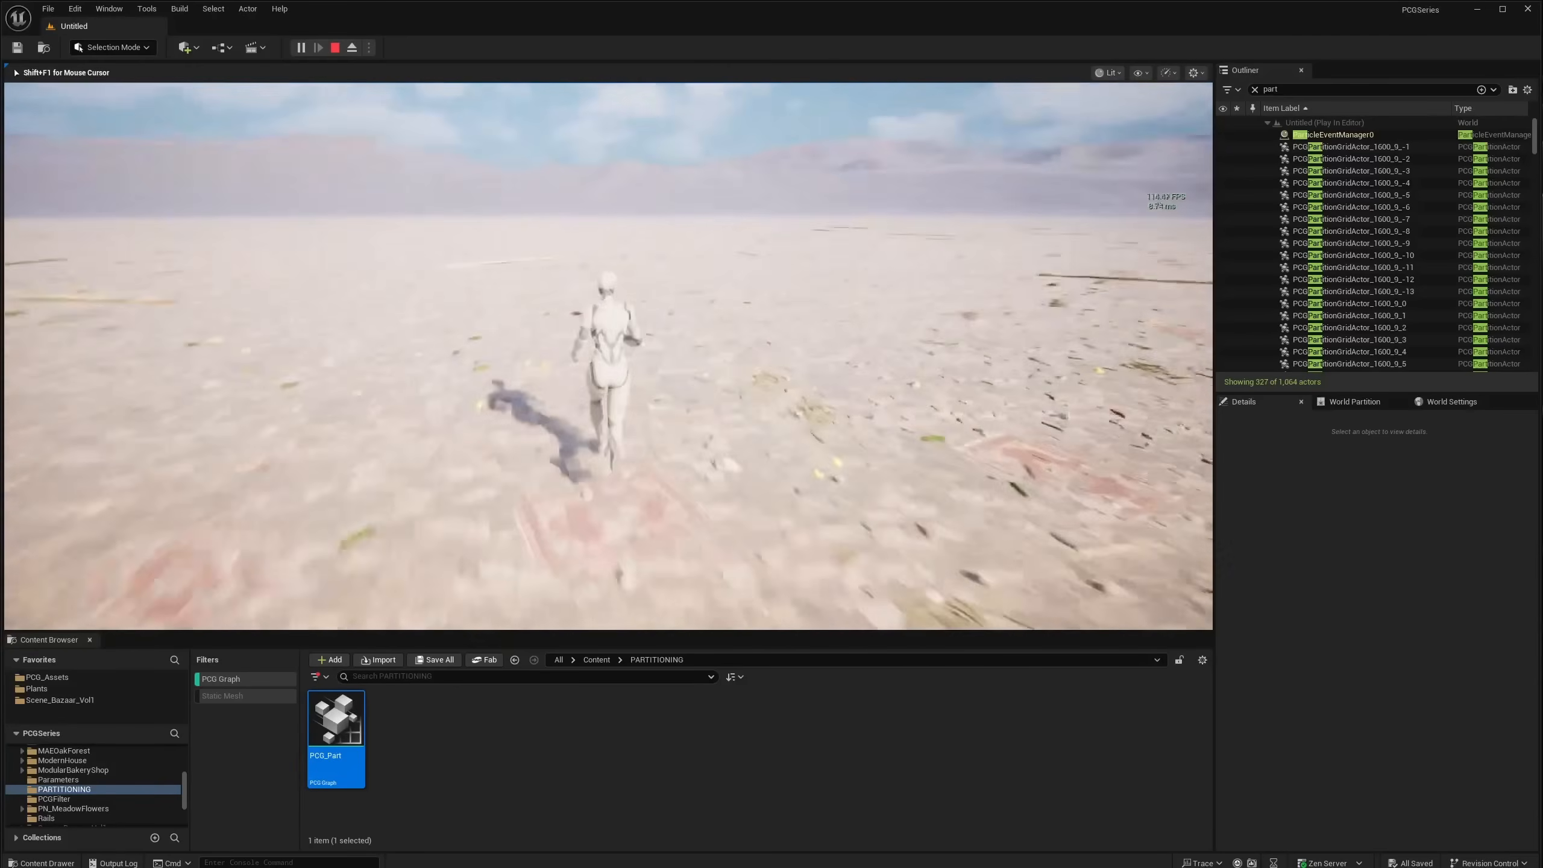
key(w)
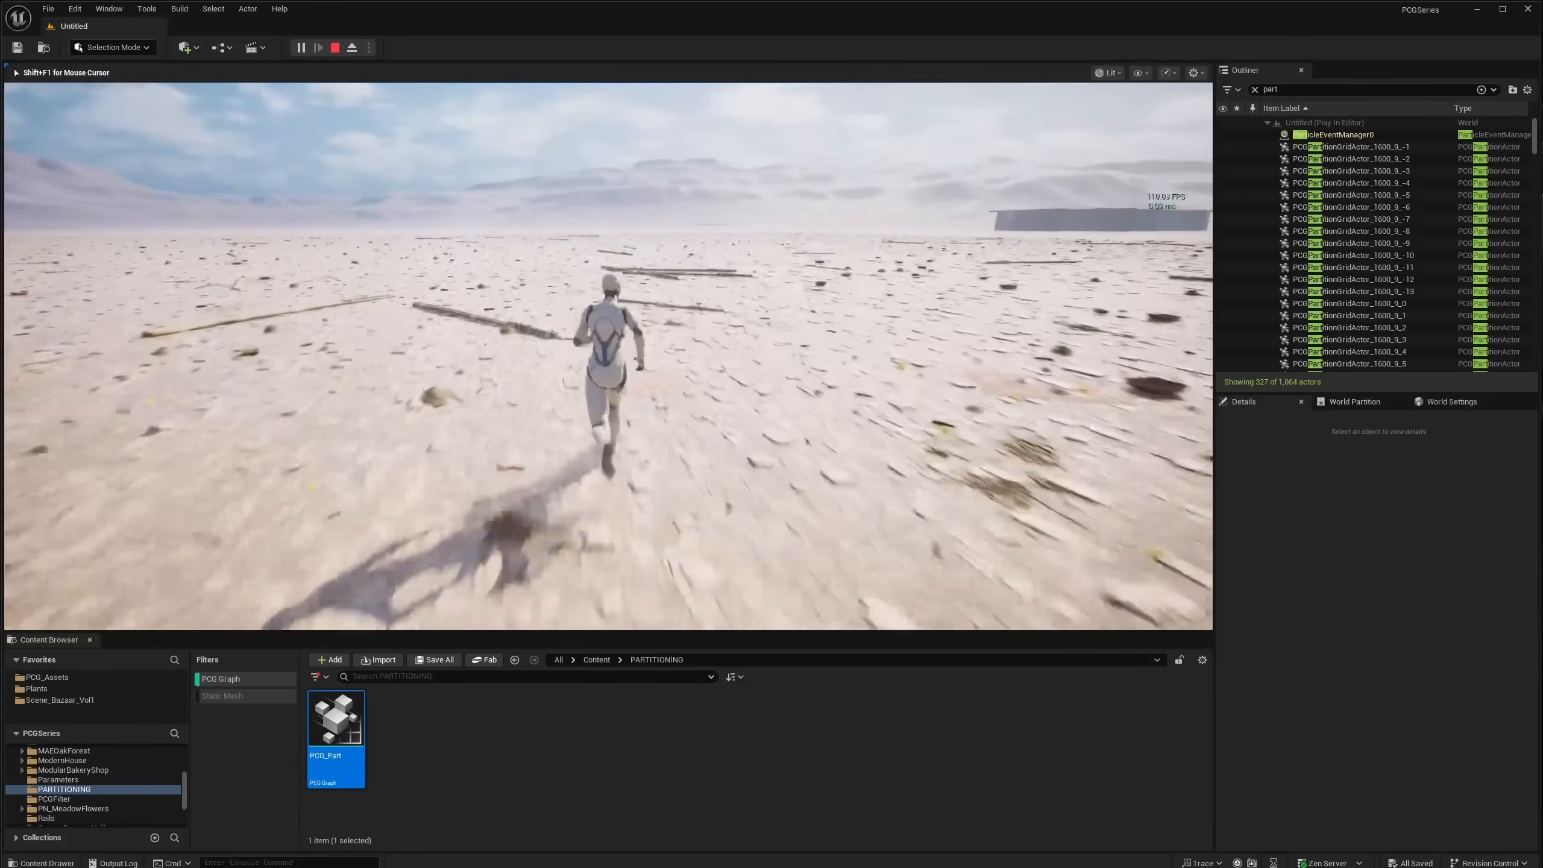
key(w)
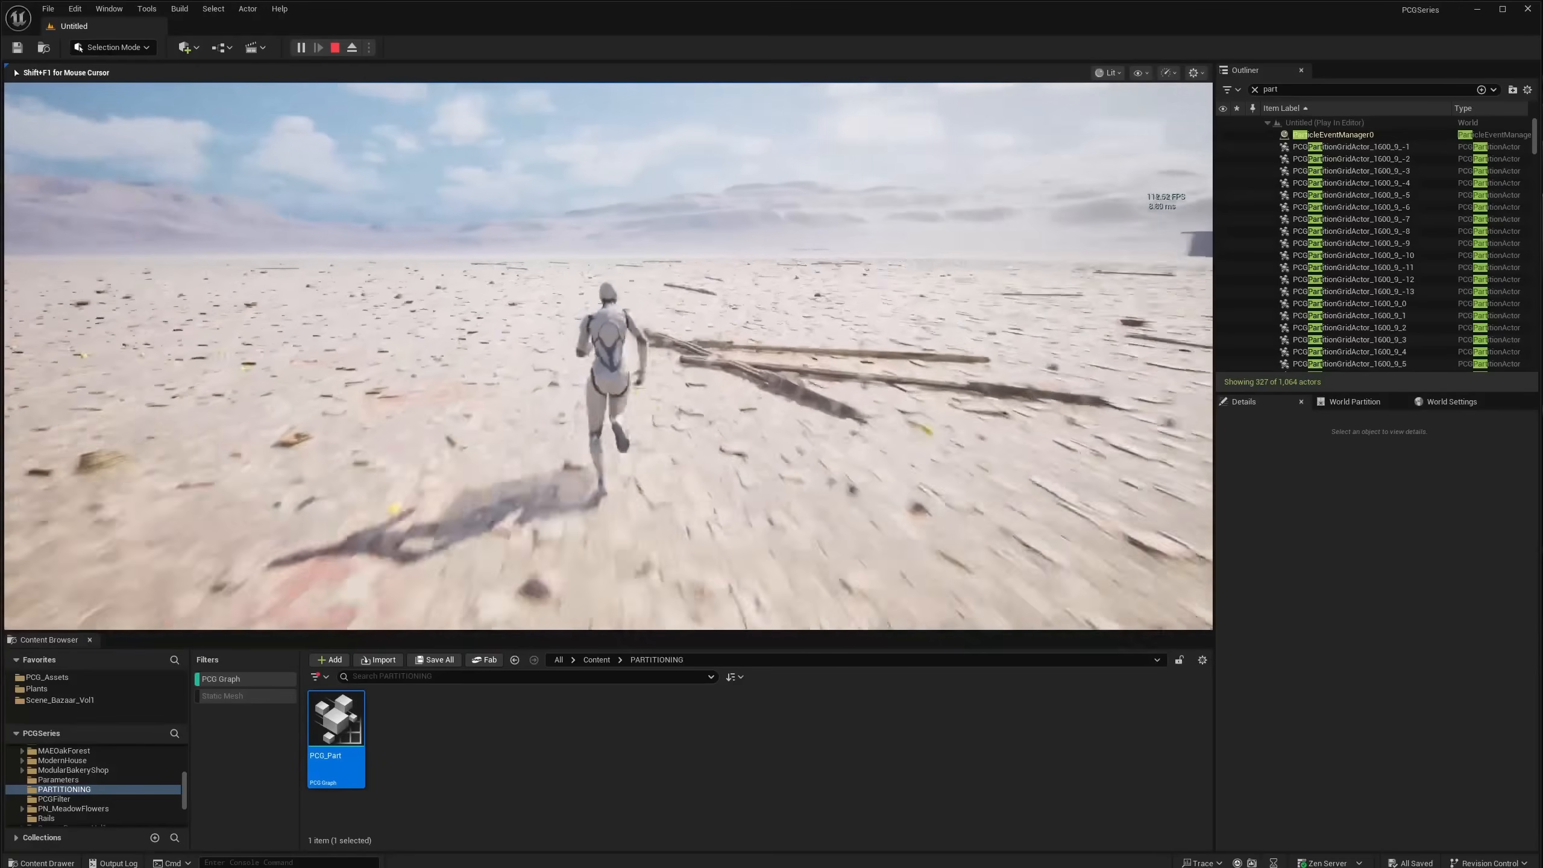
key(w)
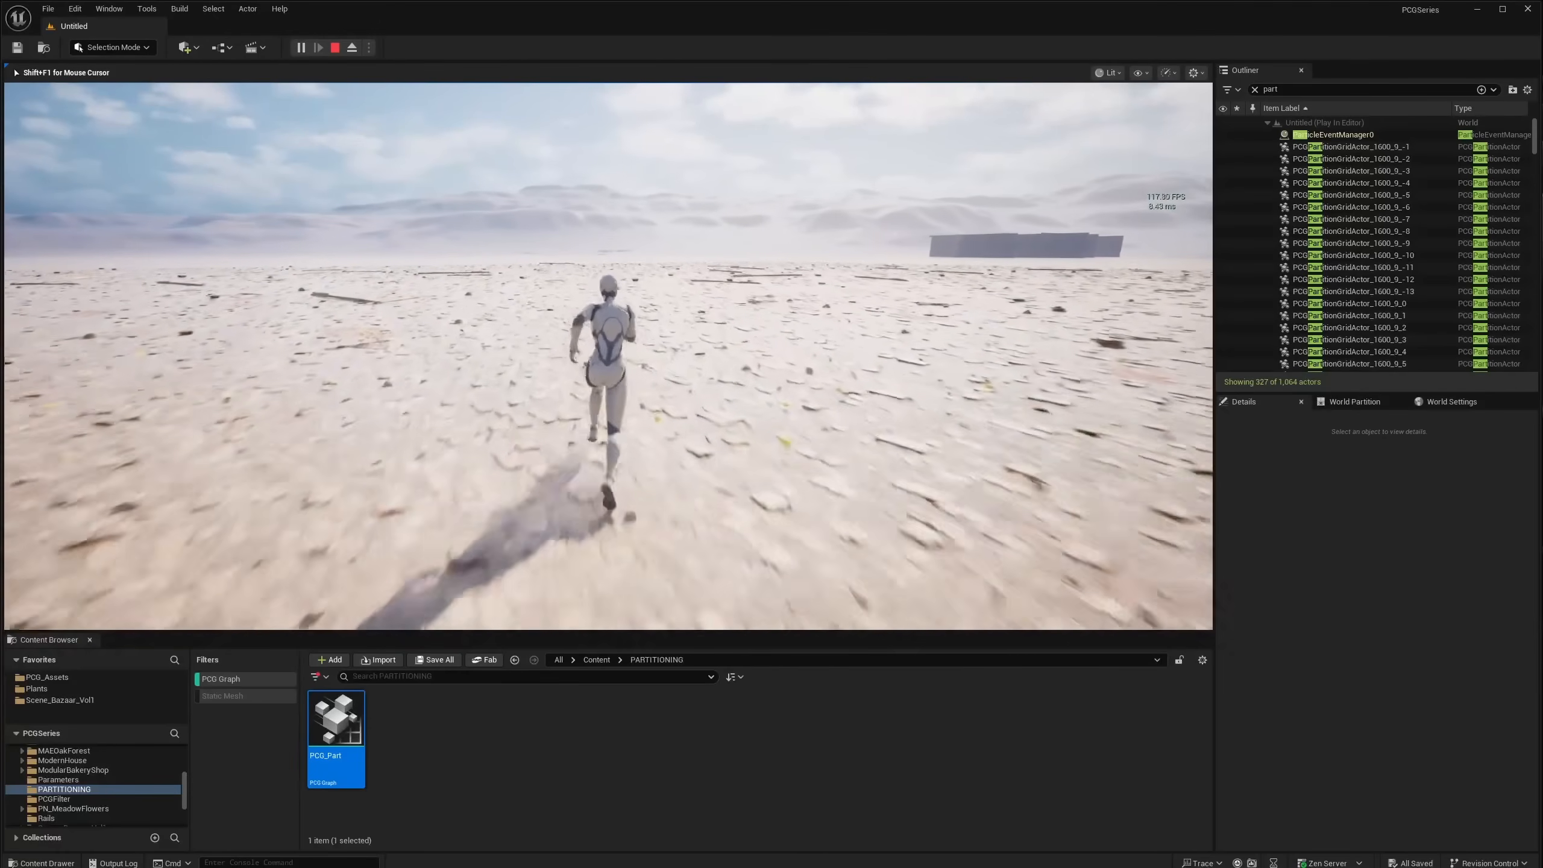
key(w)
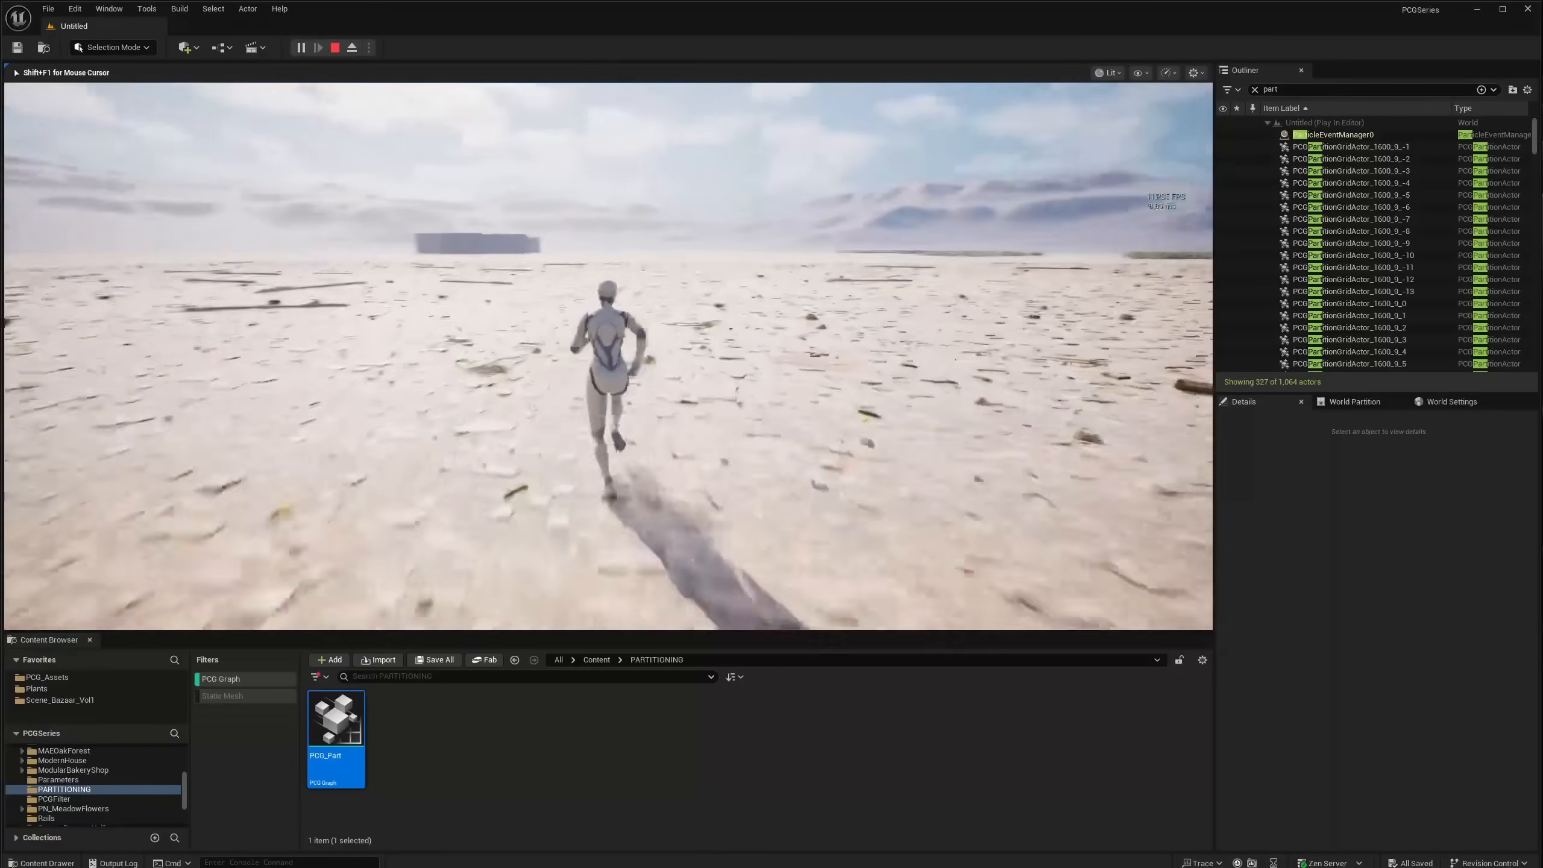
key(w)
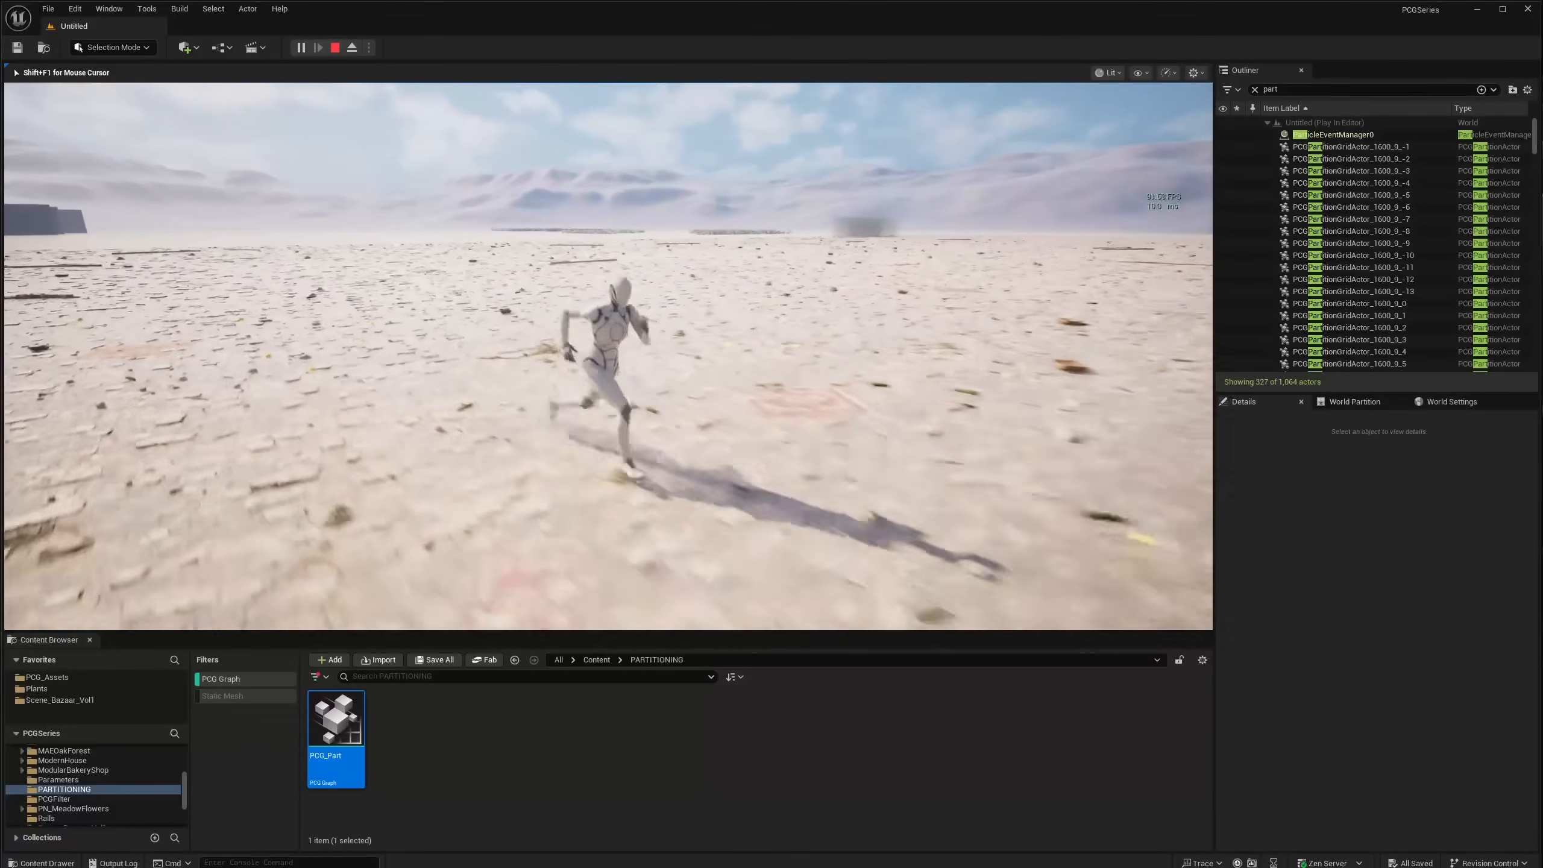
key(s)
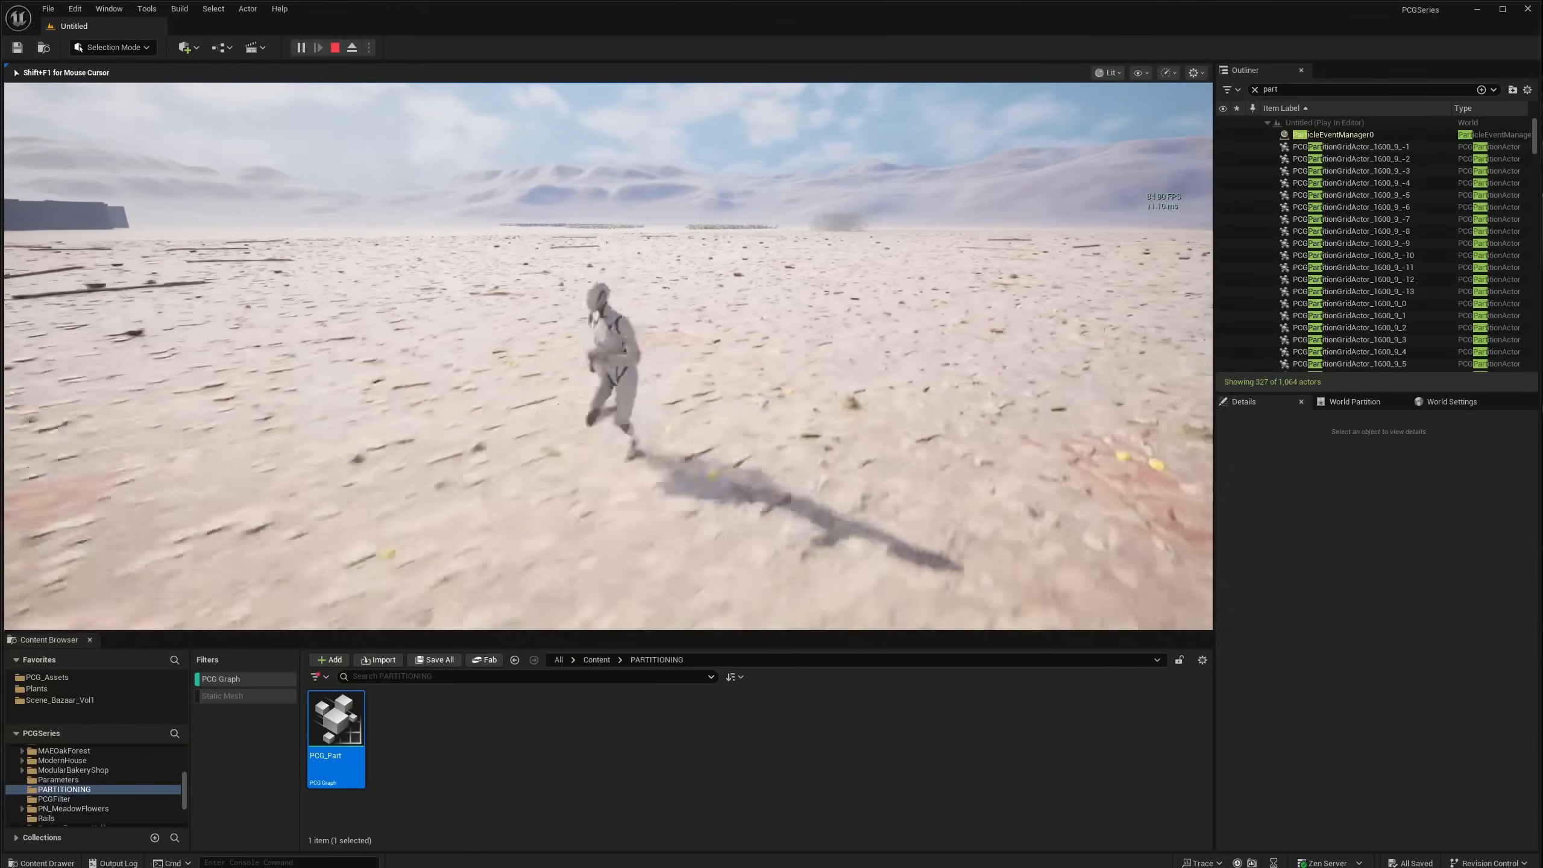
key(s)
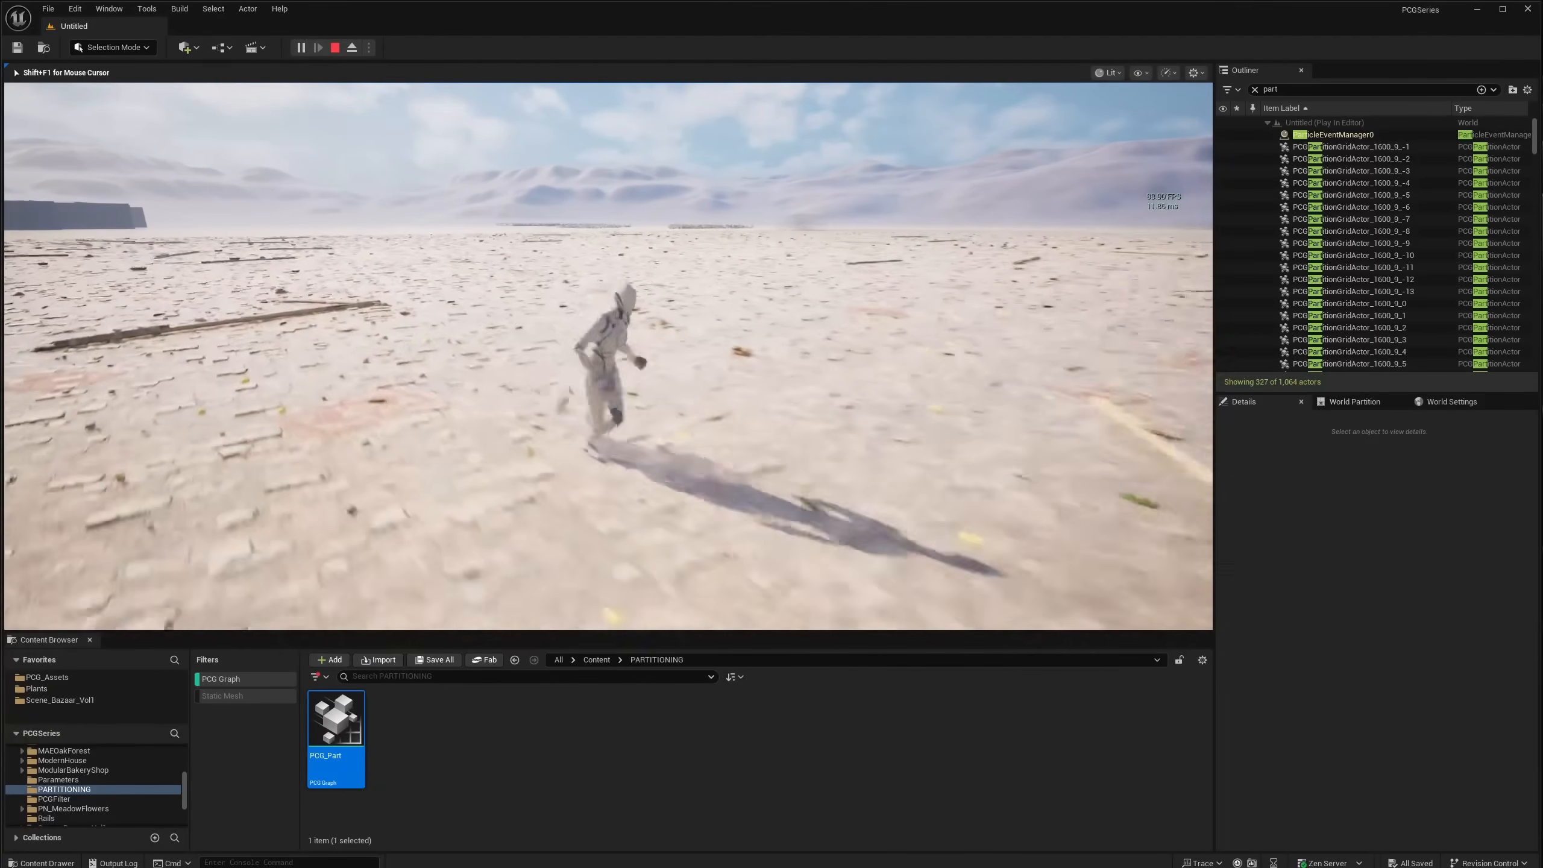
key(d)
key(w)
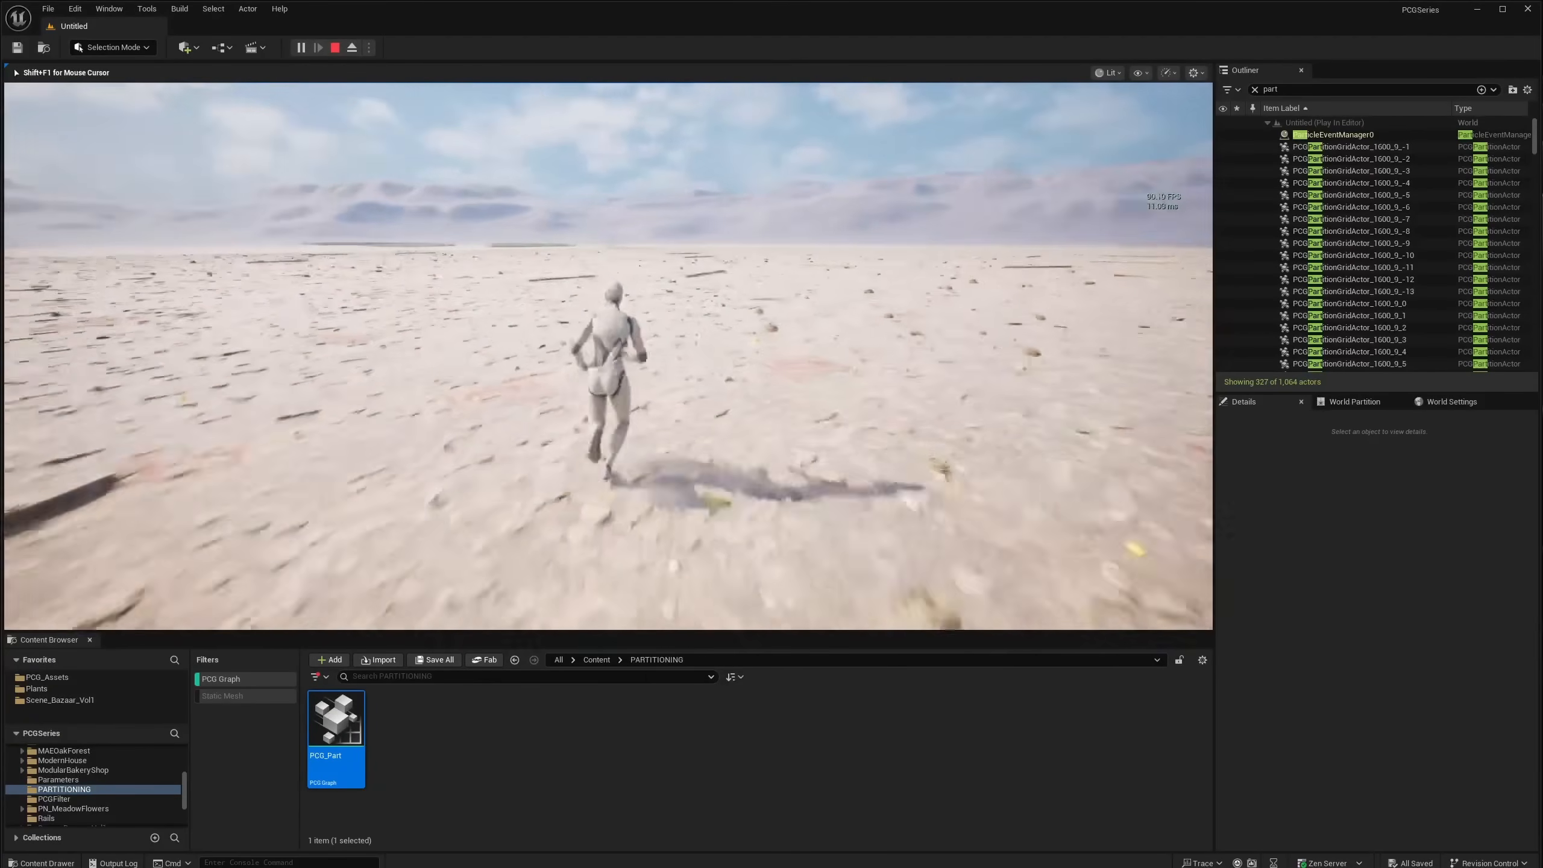
key(w)
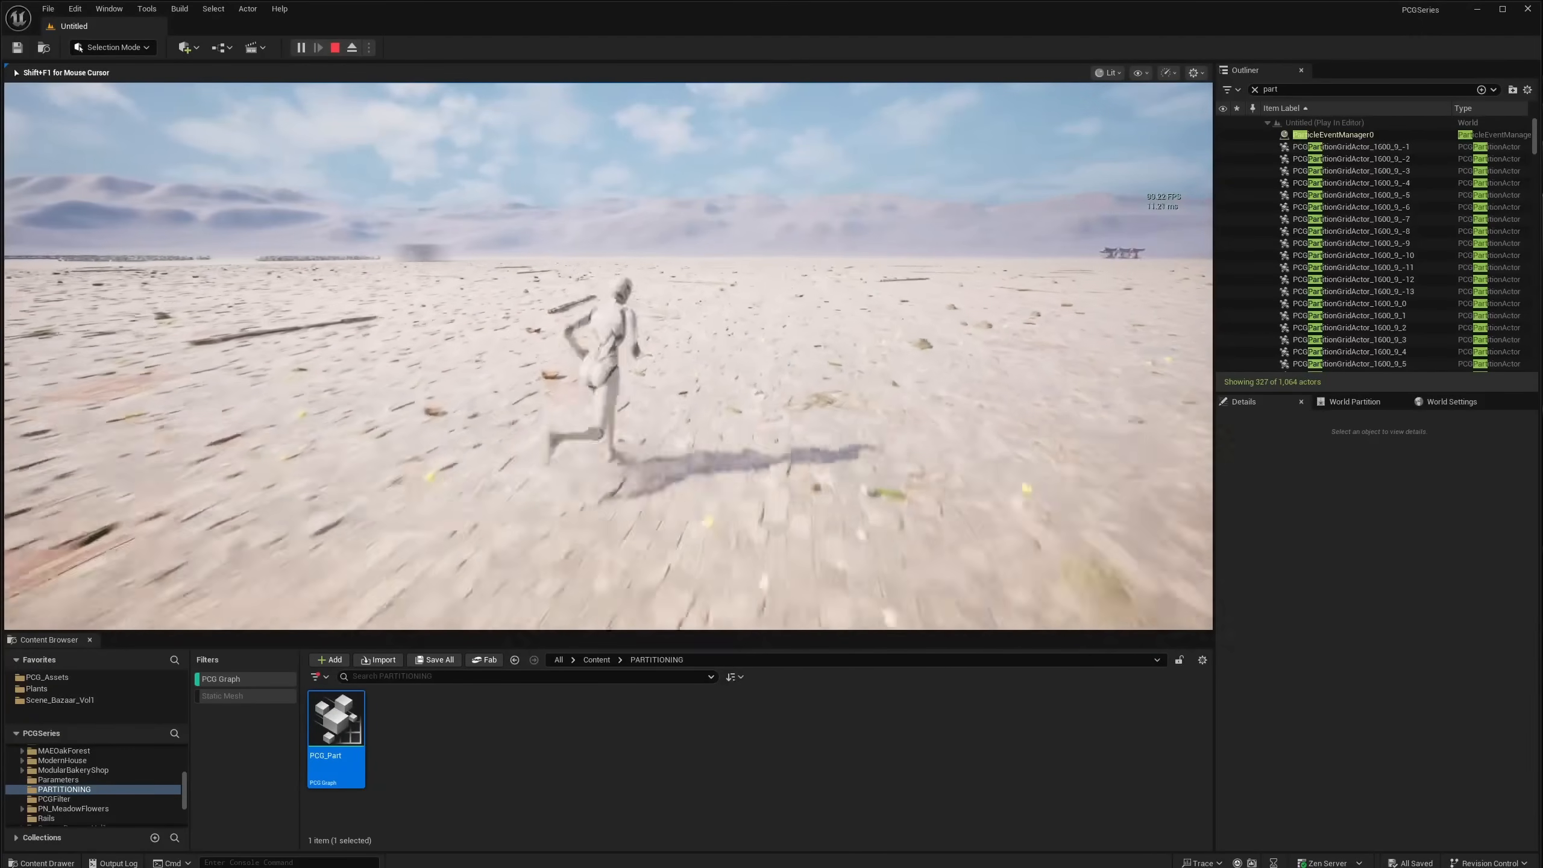
key(d)
key(w)
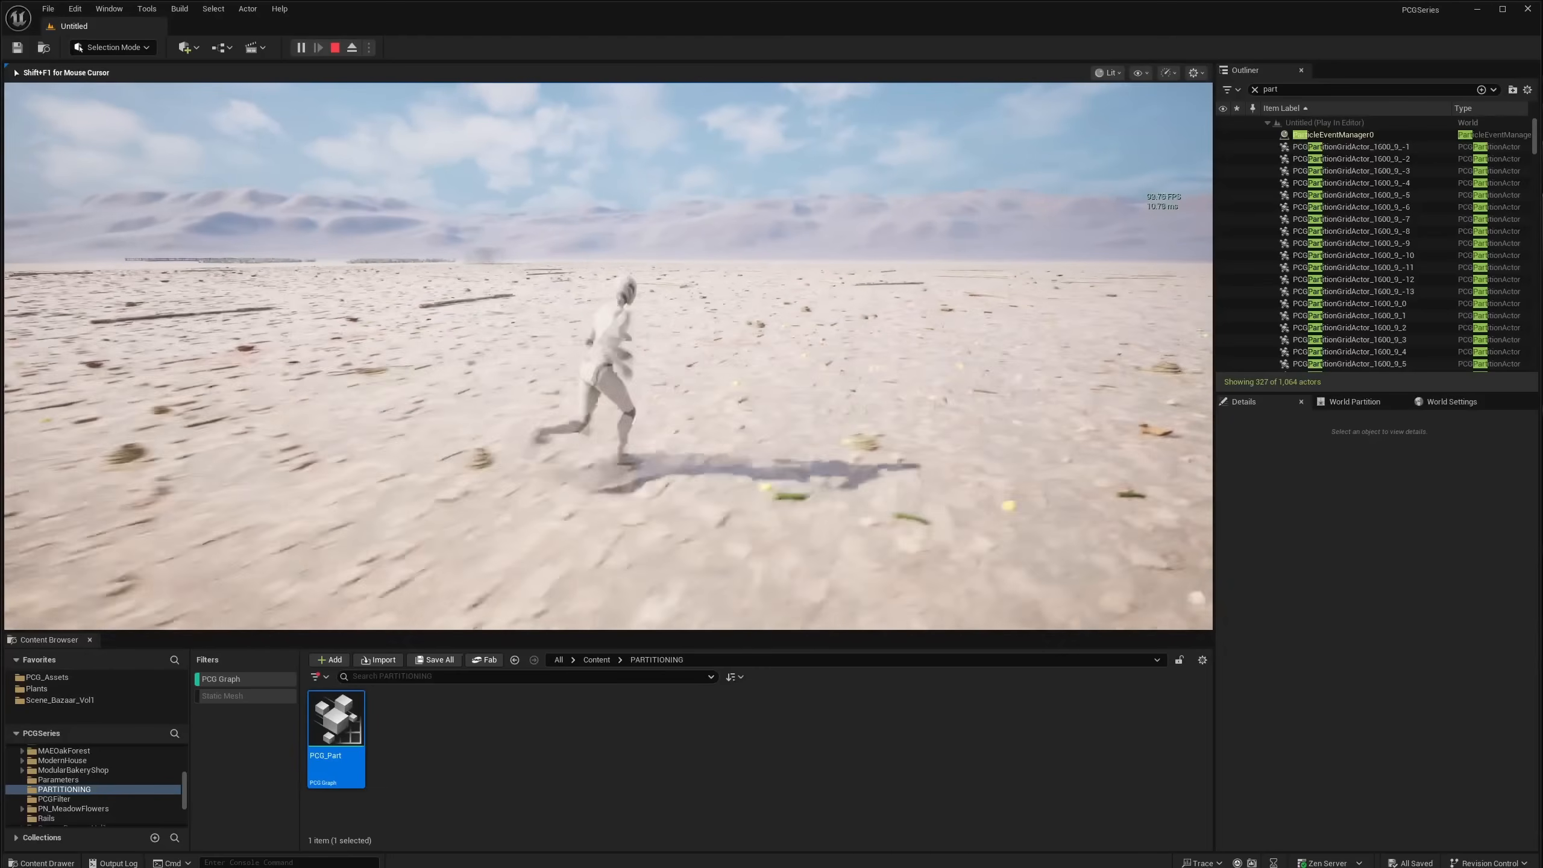
key(w)
key(d)
key(s)
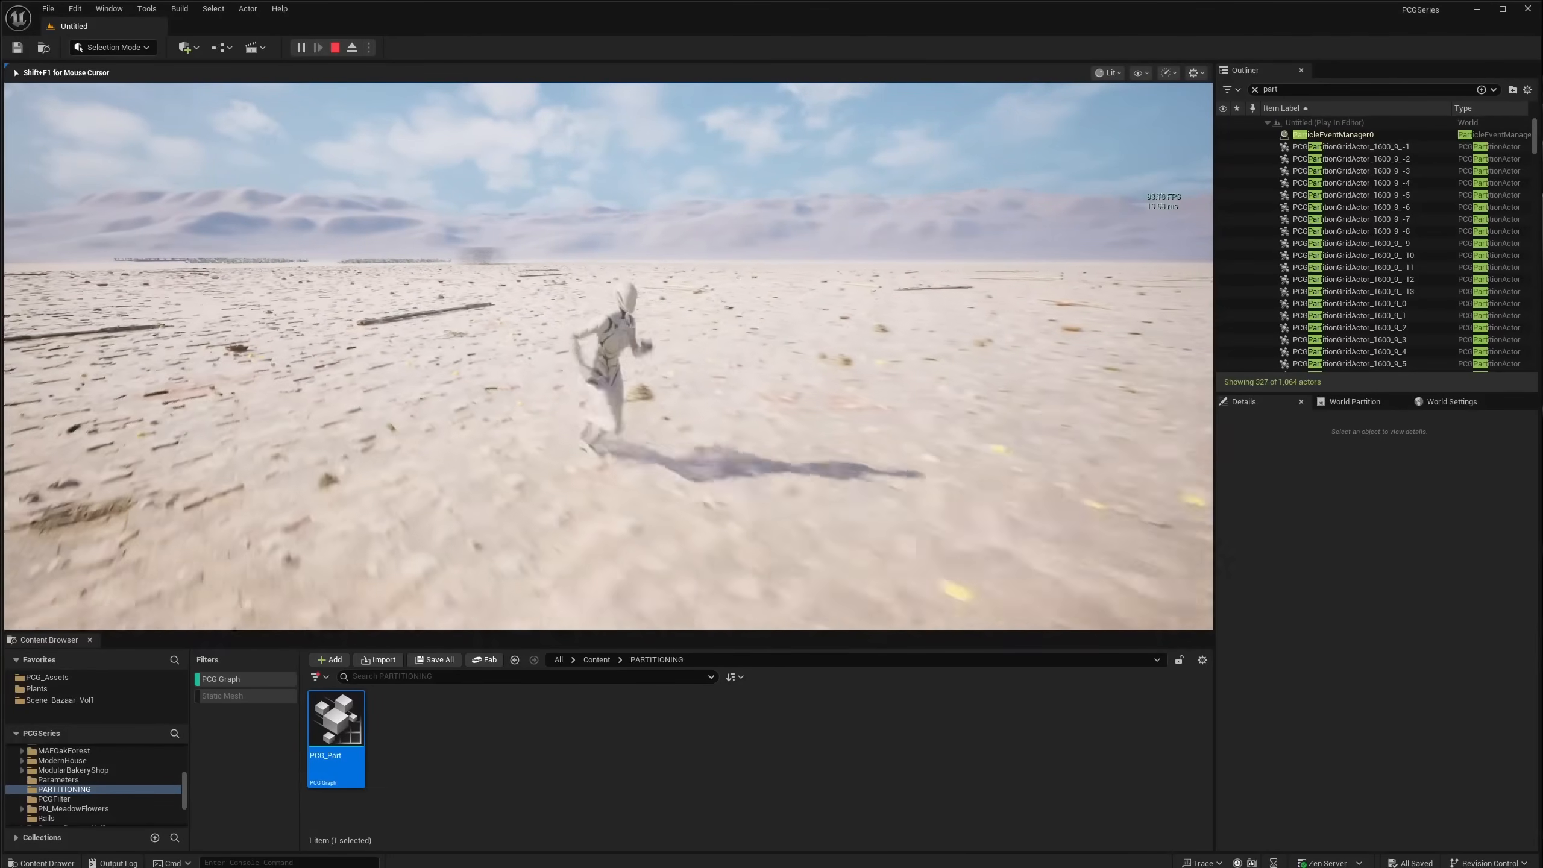
key(a)
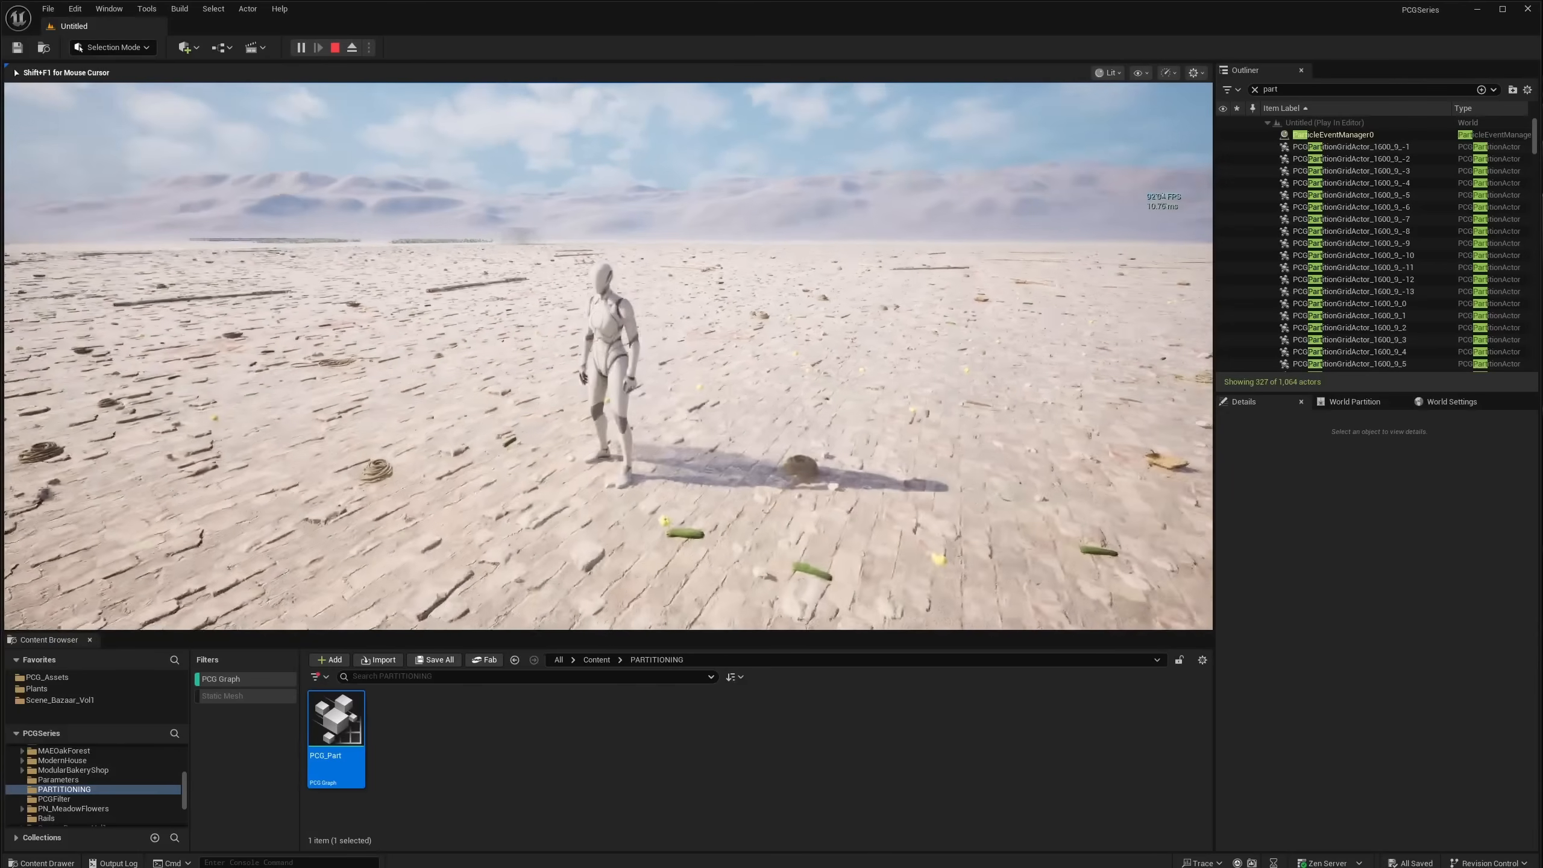
key(w)
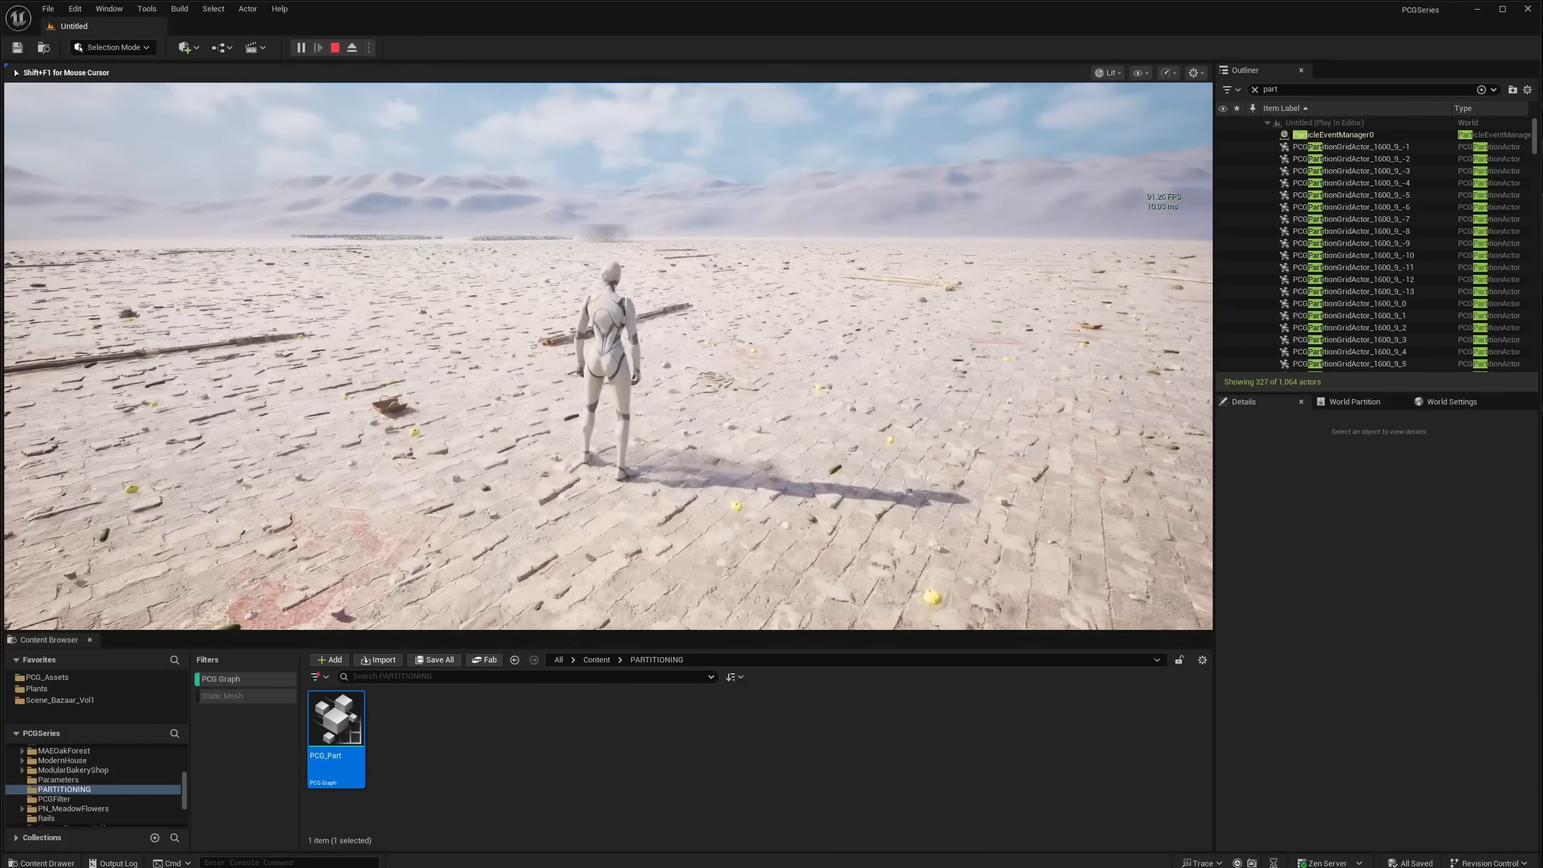
key(Escape)
Step: Open the PCG_Part graph and switch the lower Static Mesh Spawners off and back on to check which meshes each one spawns
double_click(356, 721)
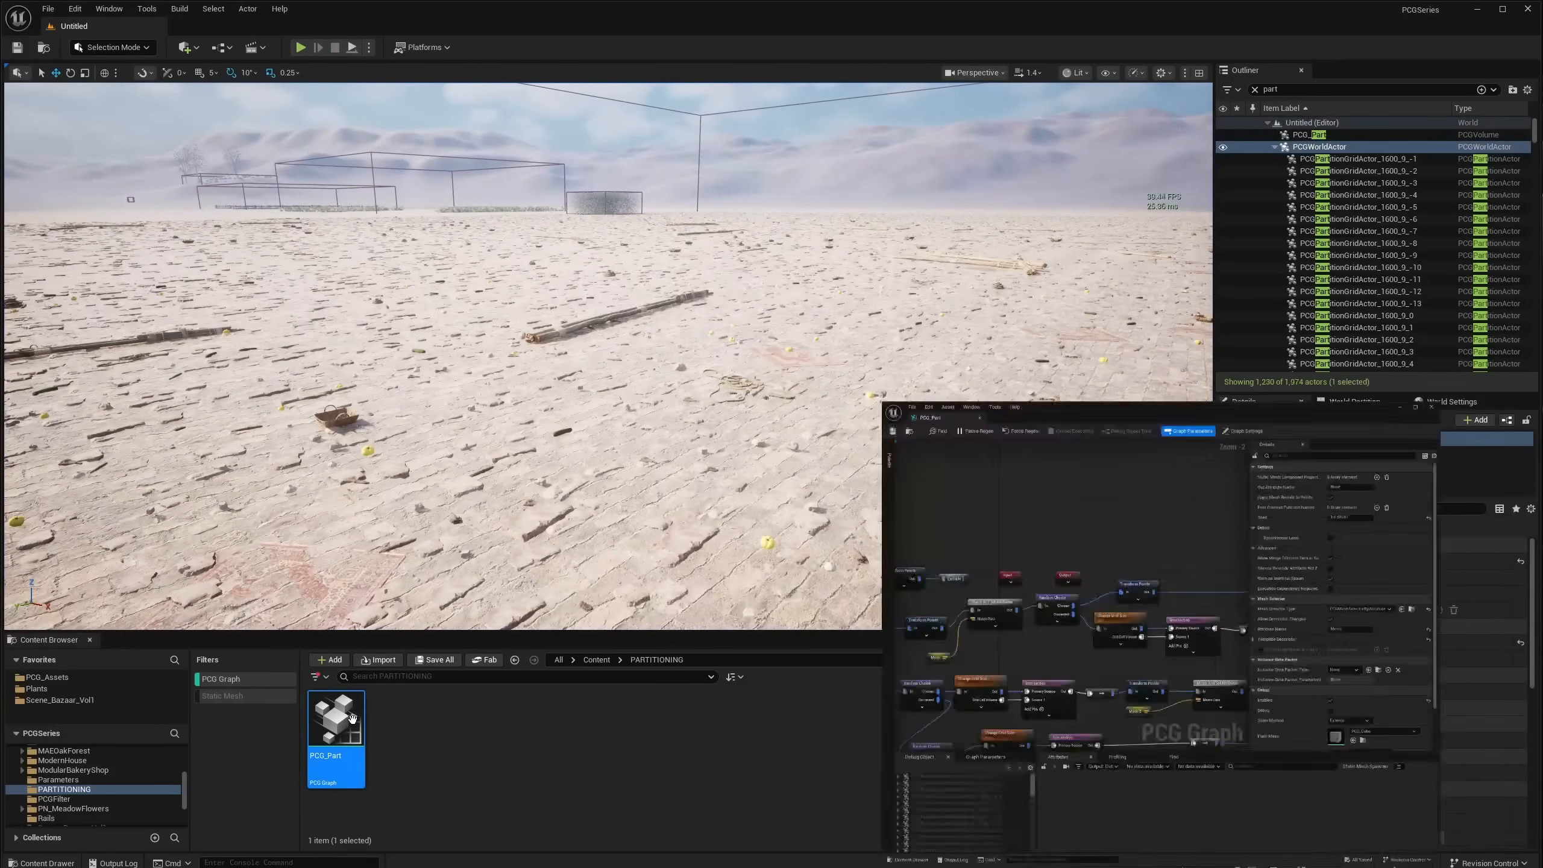
right_drag(1061, 314, 715, 242)
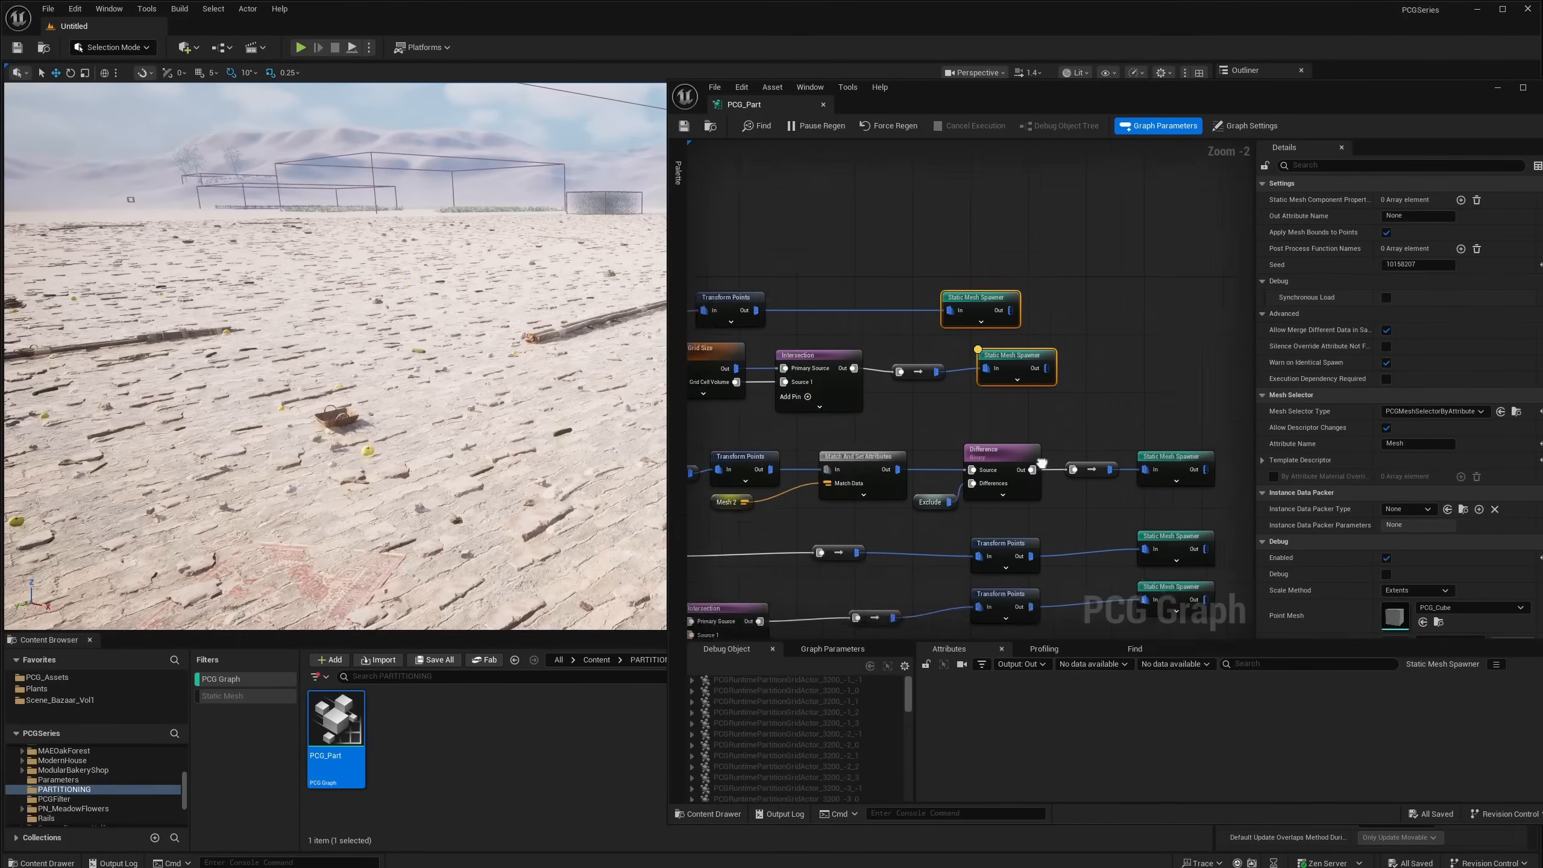
right_drag(1216, 526, 1022, 468)
click(983, 494)
key(e)
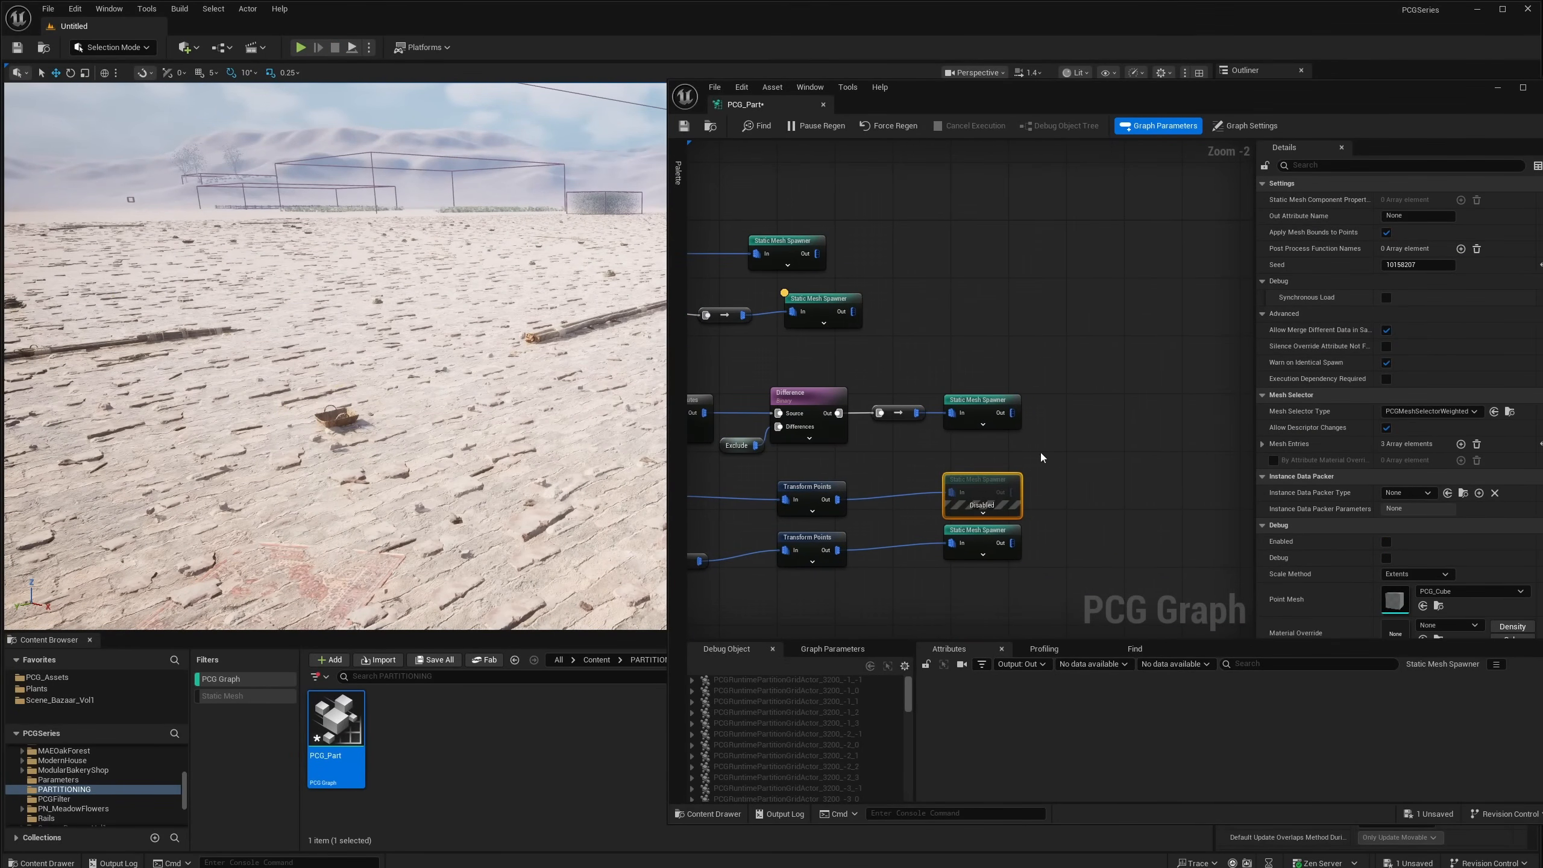
key(e)
drag(1051, 373, 1014, 412)
key(e)
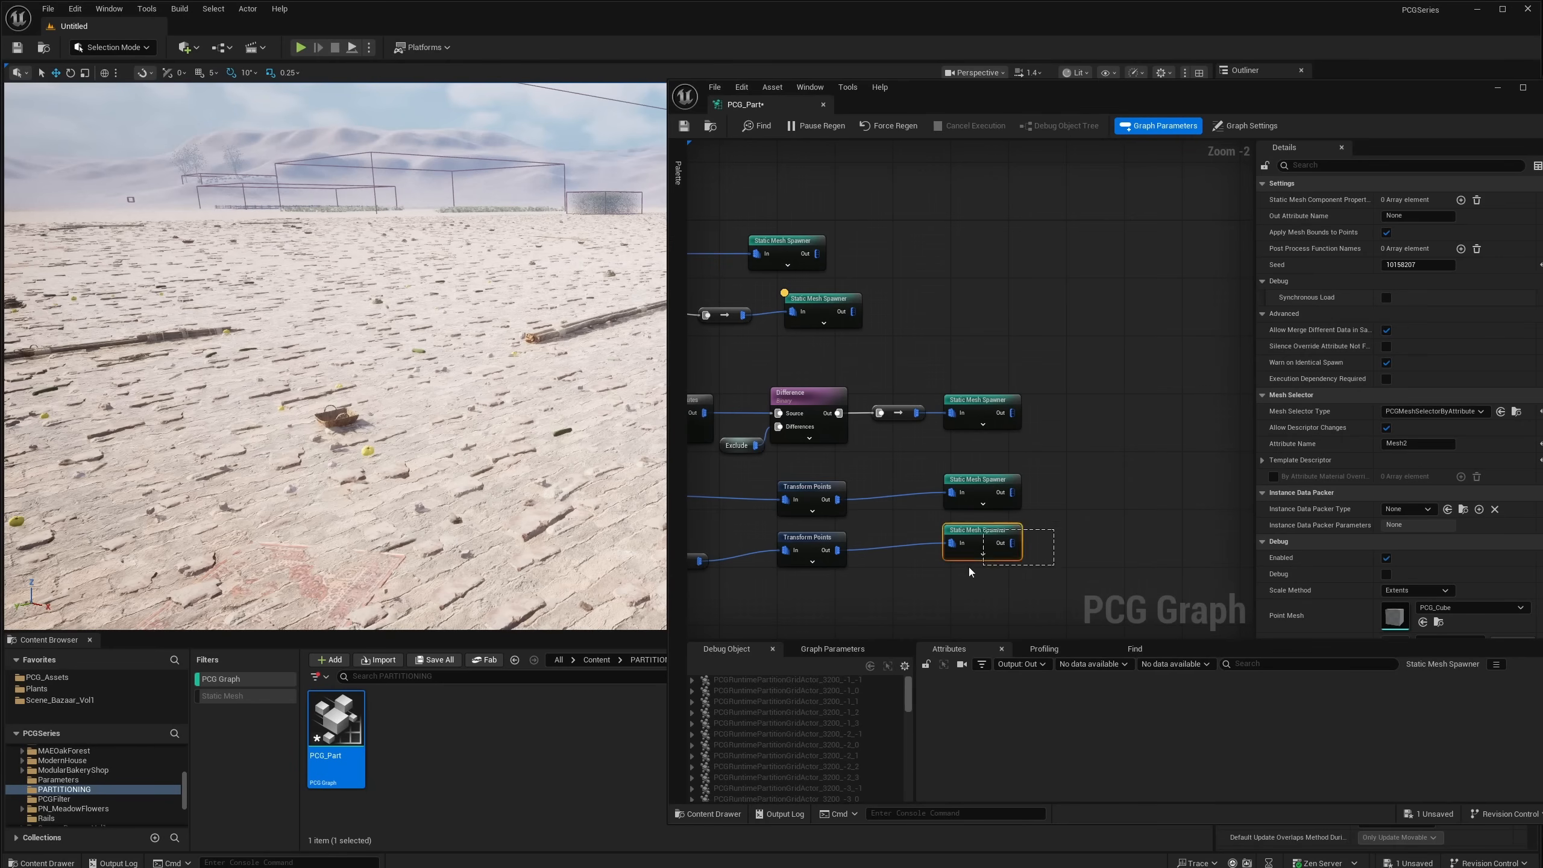
drag(970, 571, 968, 574)
key(e)
mouse_move(1085, 517)
mouse_down()
mouse_move(997, 569)
mouse_move(1048, 534)
mouse_move(1091, 542)
mouse_up()
key(e)
Step: Move the debris branch's Static Mesh Spawner farther from its Transform Points and set that node's Scale Min to 1 and Scale Max to 2
right_drag(1120, 491, 1061, 450)
scroll(981, 570, up, 2)
drag(1049, 488, 1068, 468)
right_drag(749, 460, 959, 475)
click(899, 493)
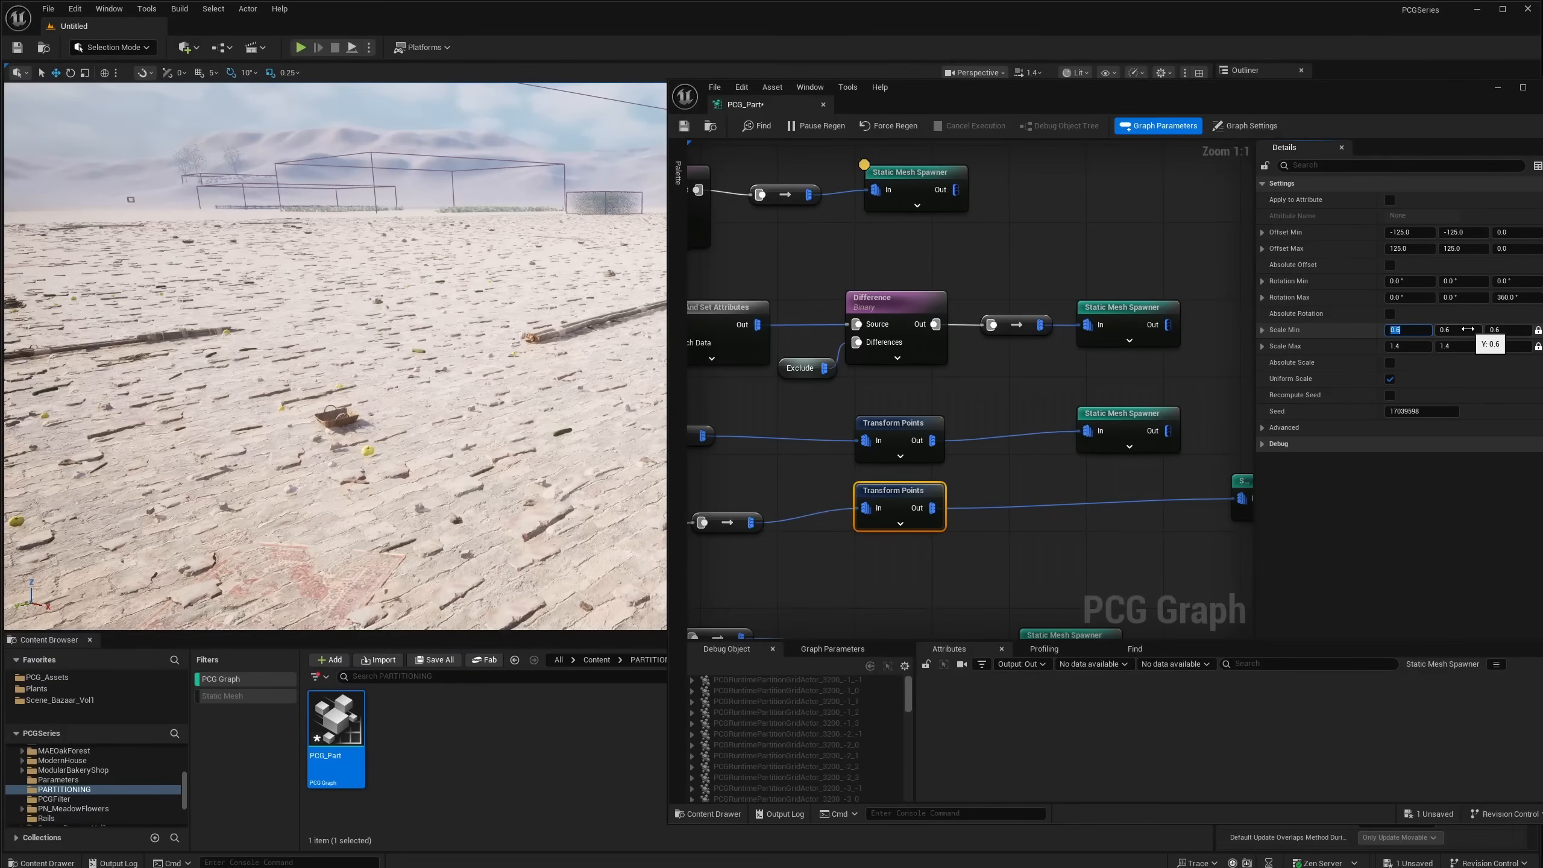
text(1)
key(Return)
text(2)
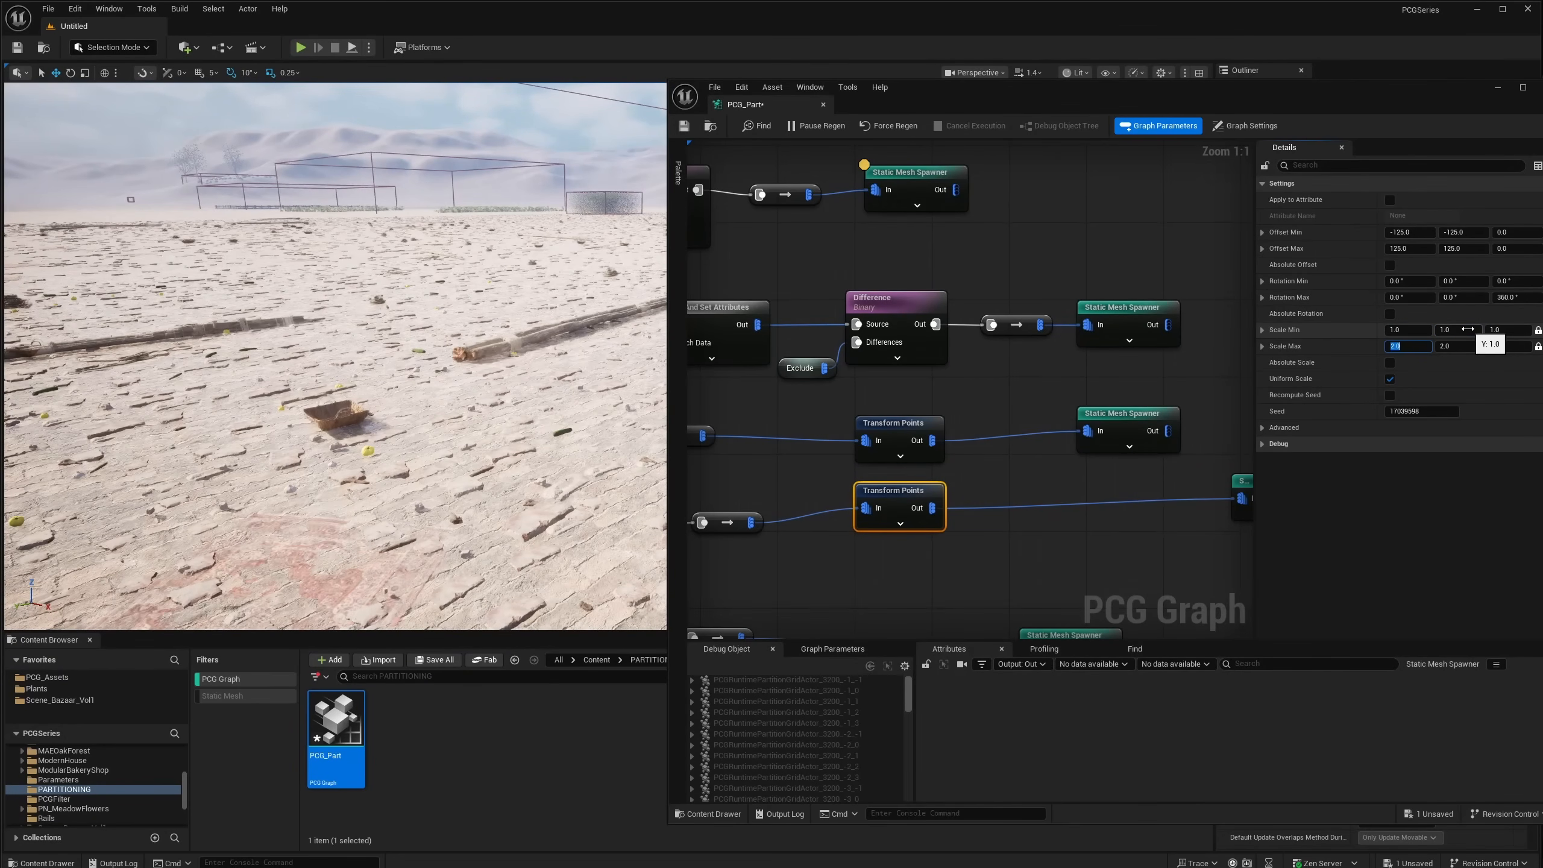
key(Return)
Step: Align the debris Static Mesh Spawner with its input and set the wooden pole bundle entry's collision preset to BlockAll, reviewing the other entries' presets
right_drag(1131, 436, 896, 404)
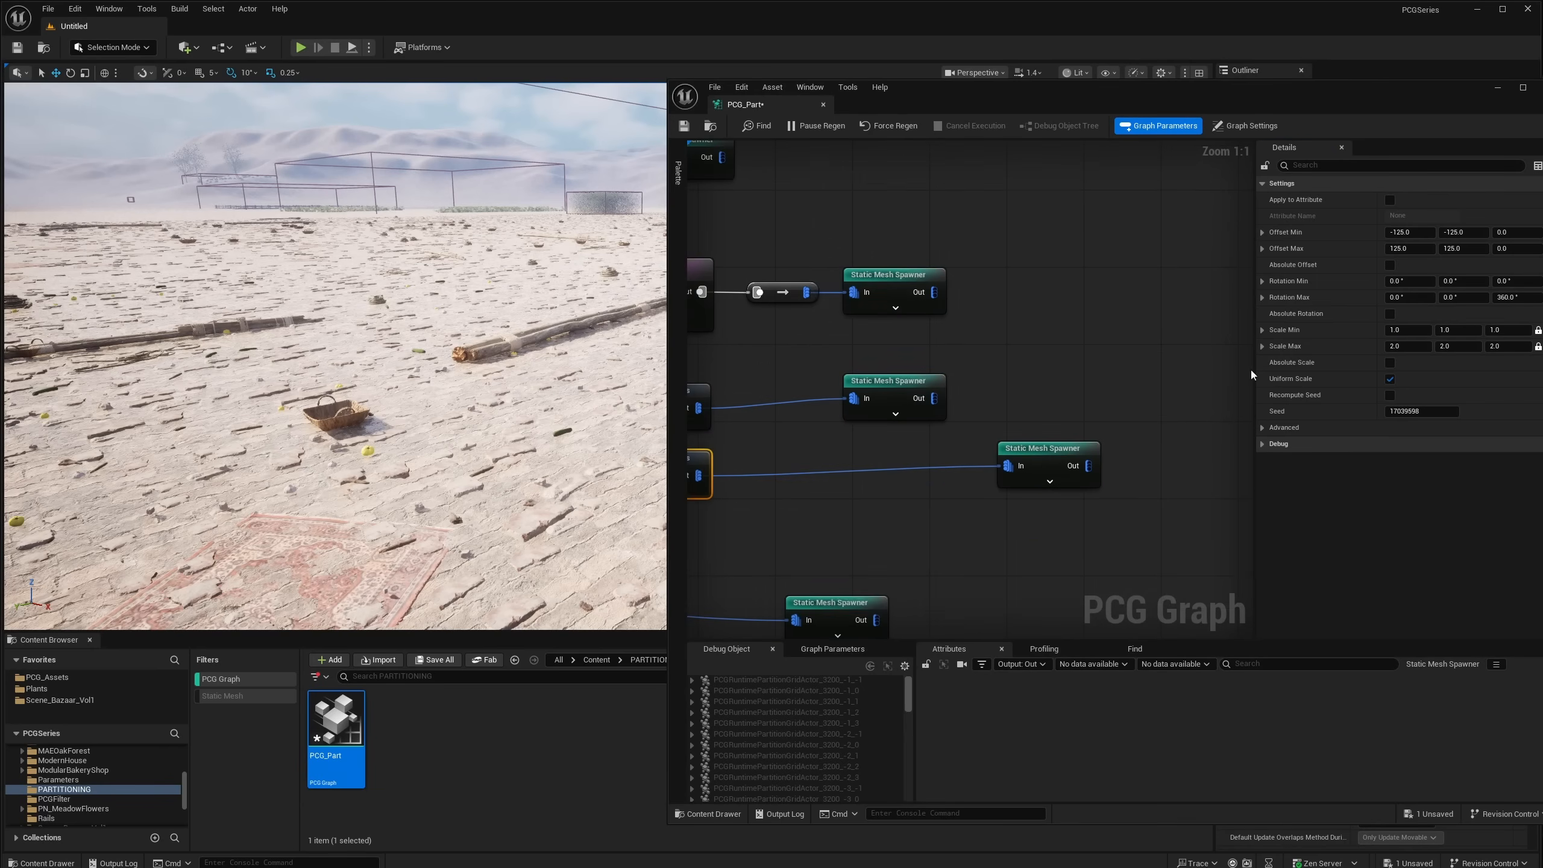
drag(1044, 442, 1031, 457)
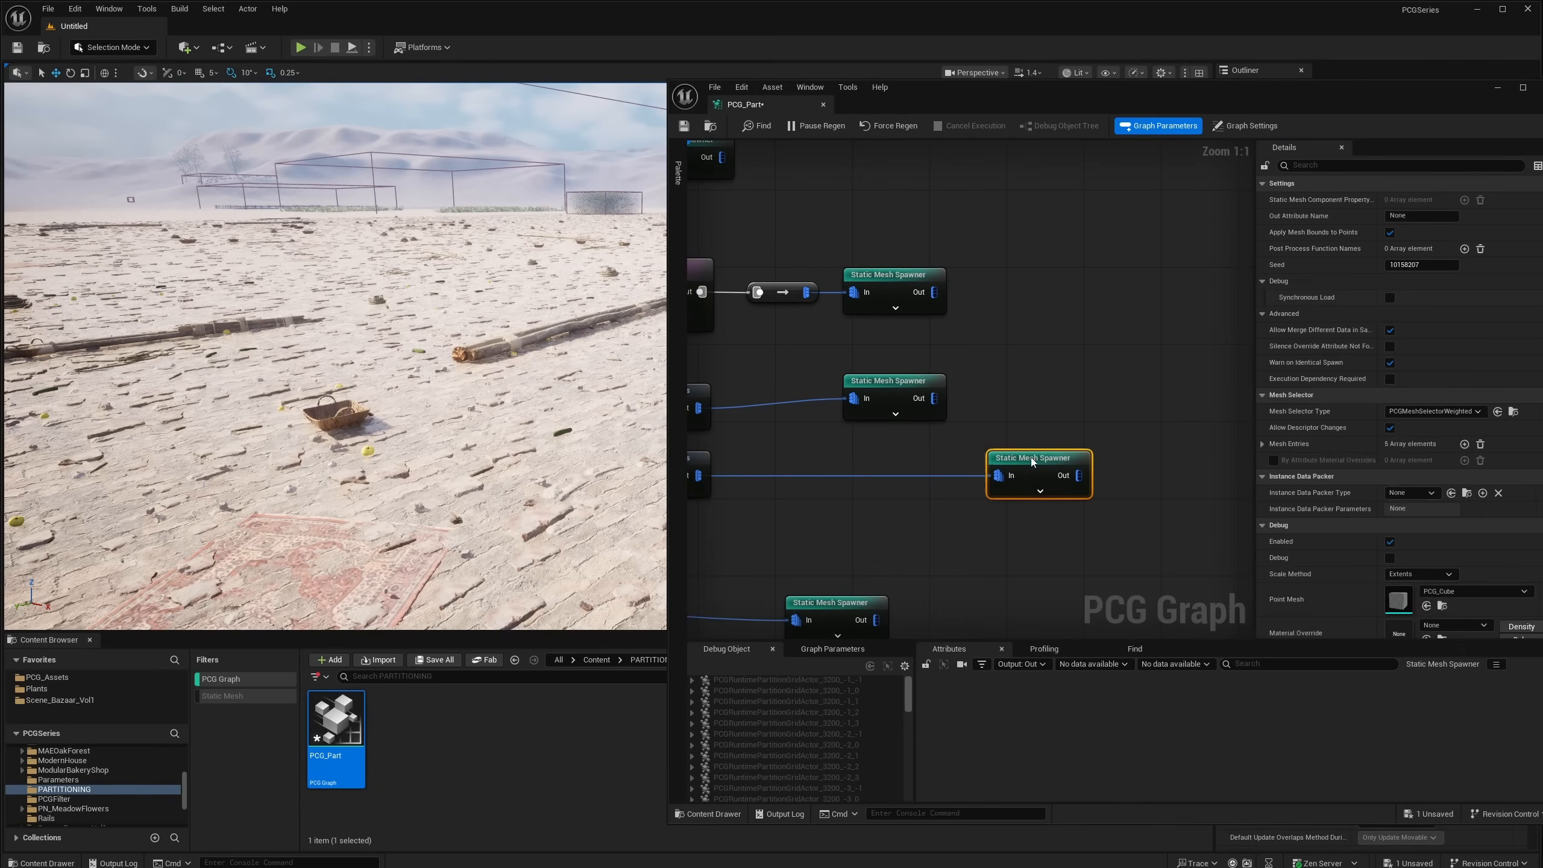
click(1328, 163)
text(colli)
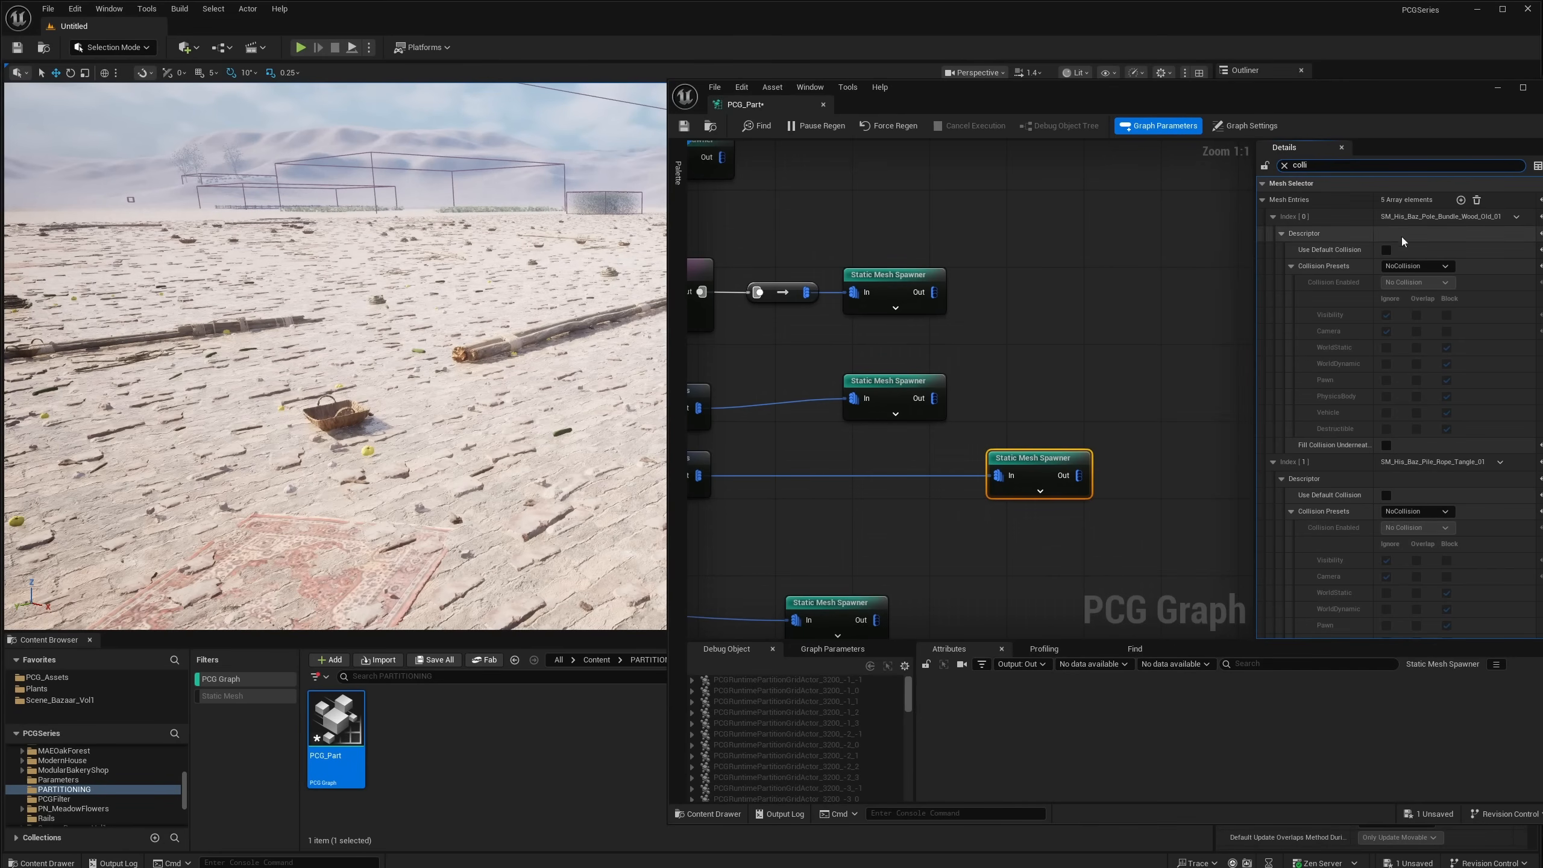
click(1415, 266)
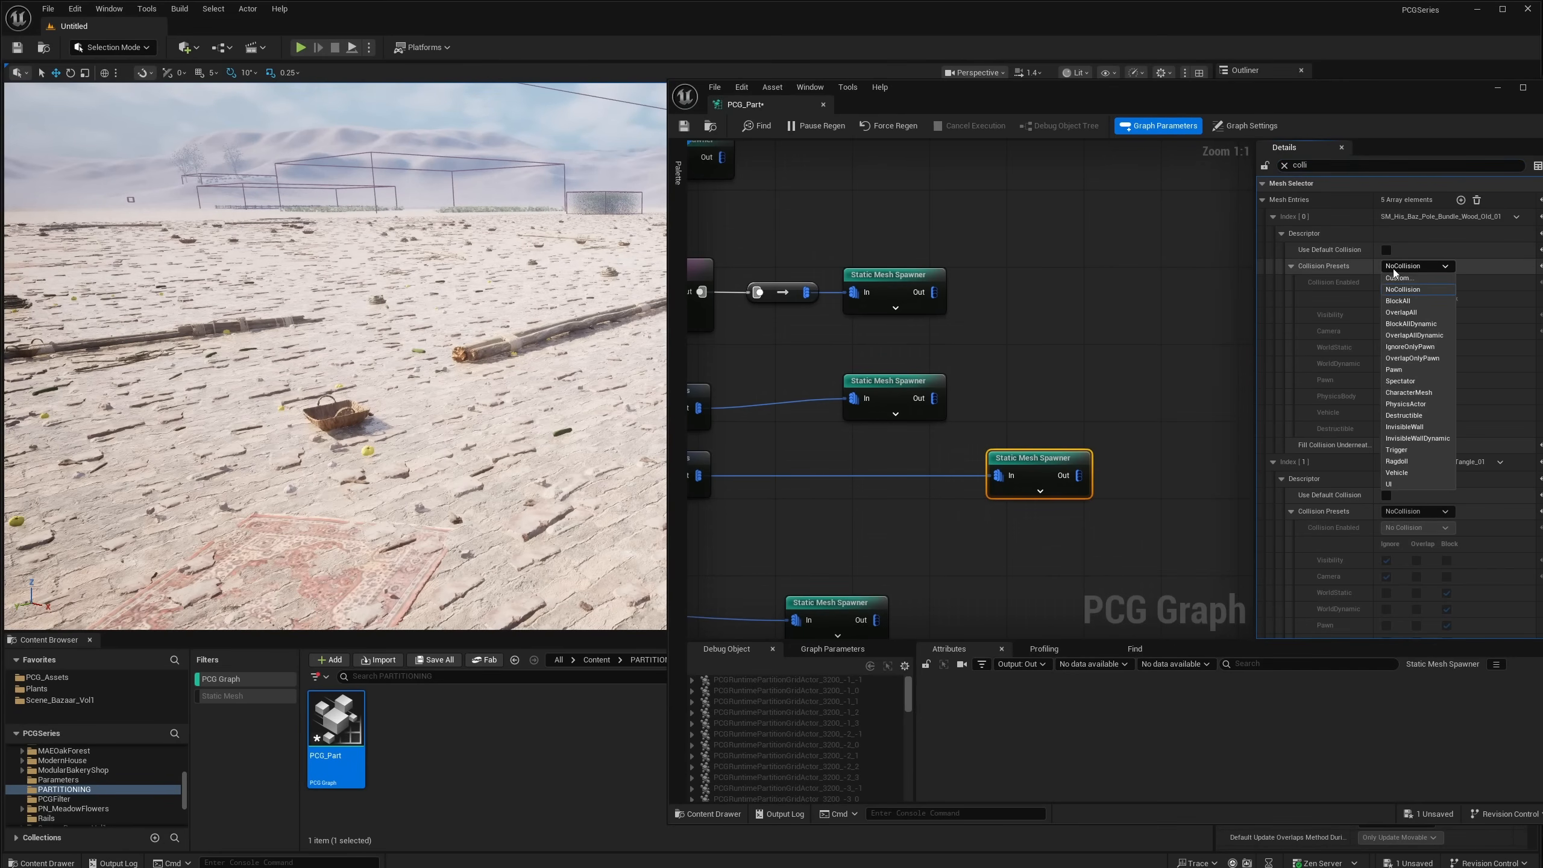
click(1424, 299)
scroll(1392, 471, down, 4)
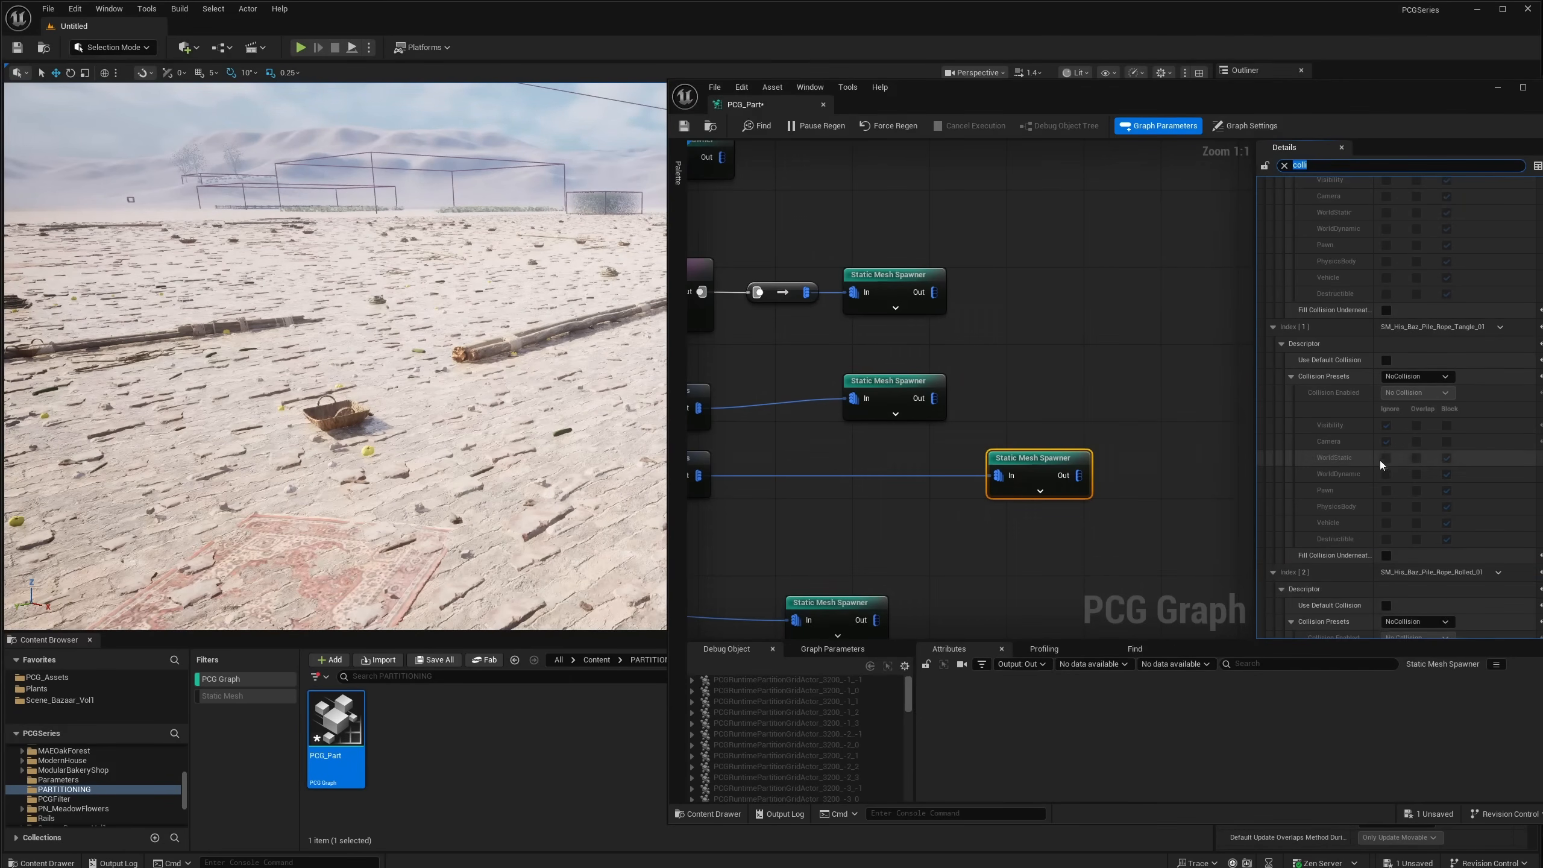
scroll(1423, 446, down, 2)
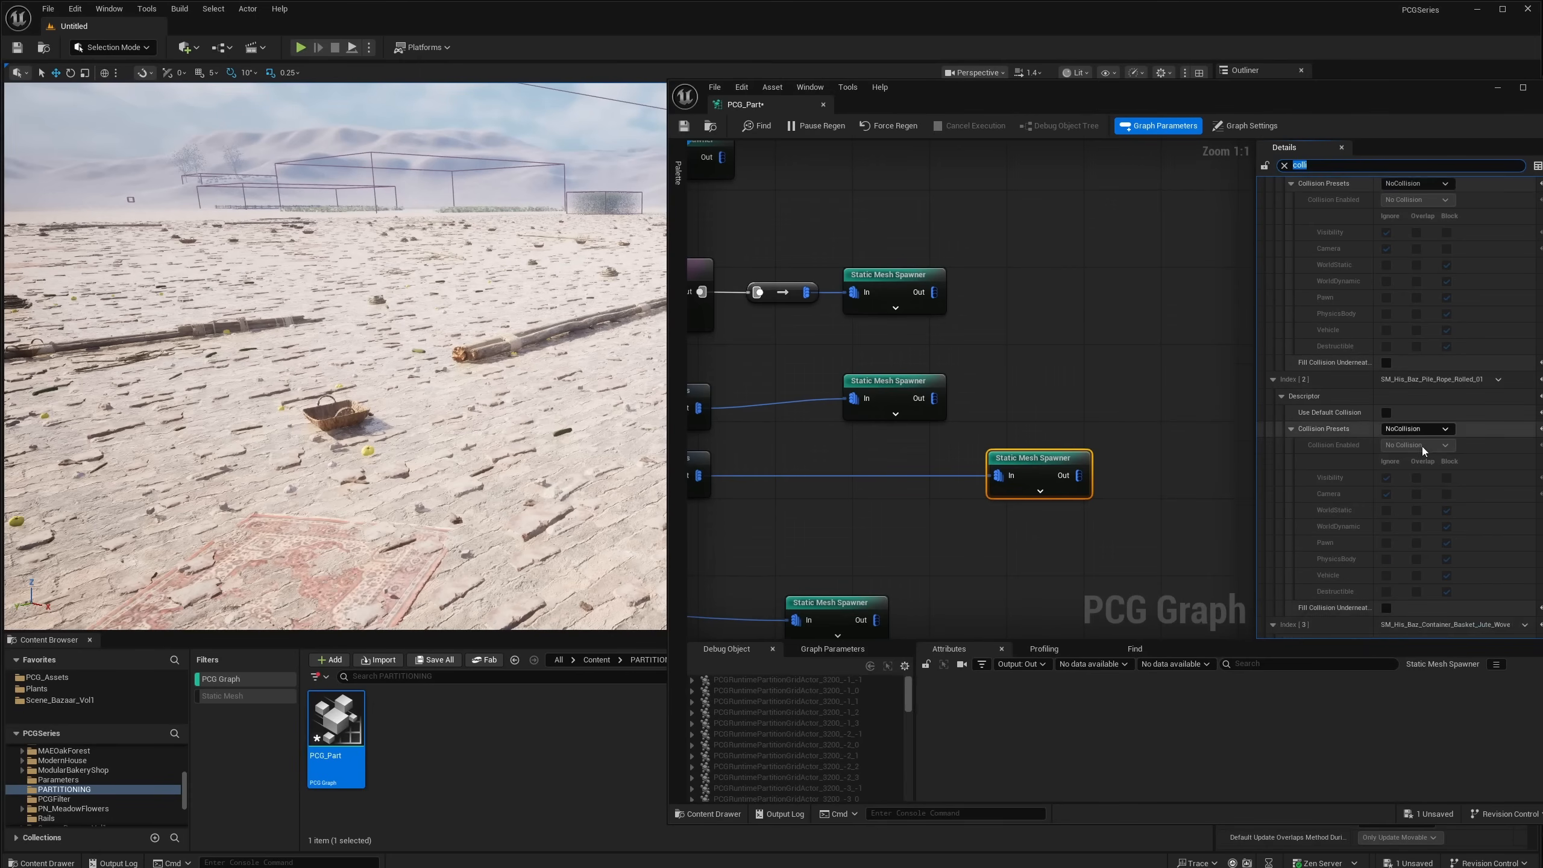
scroll(1368, 515, down, 3)
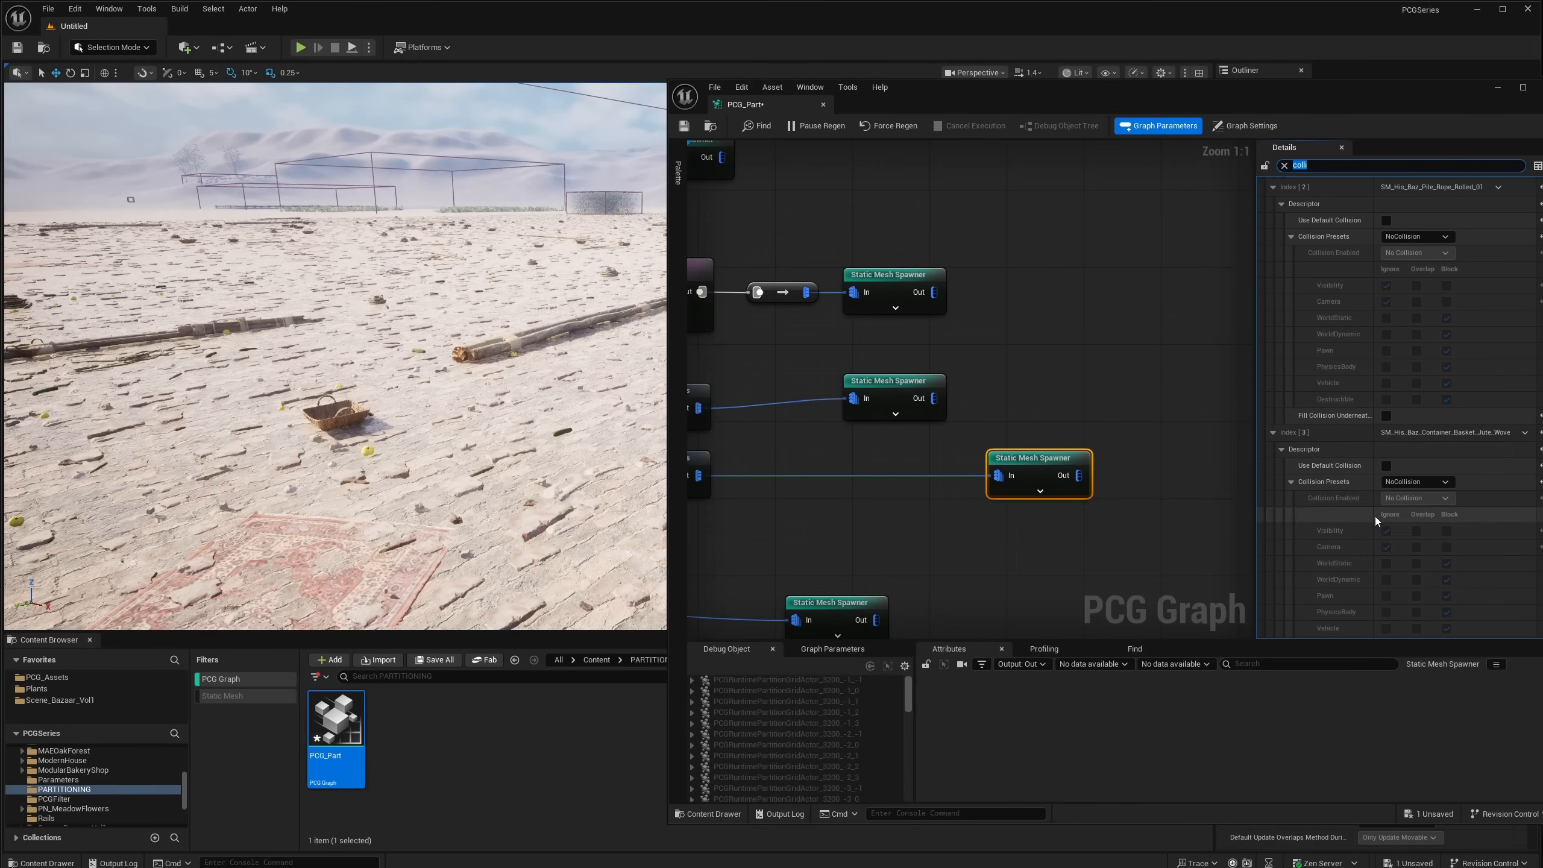
scroll(1394, 507, down, 1)
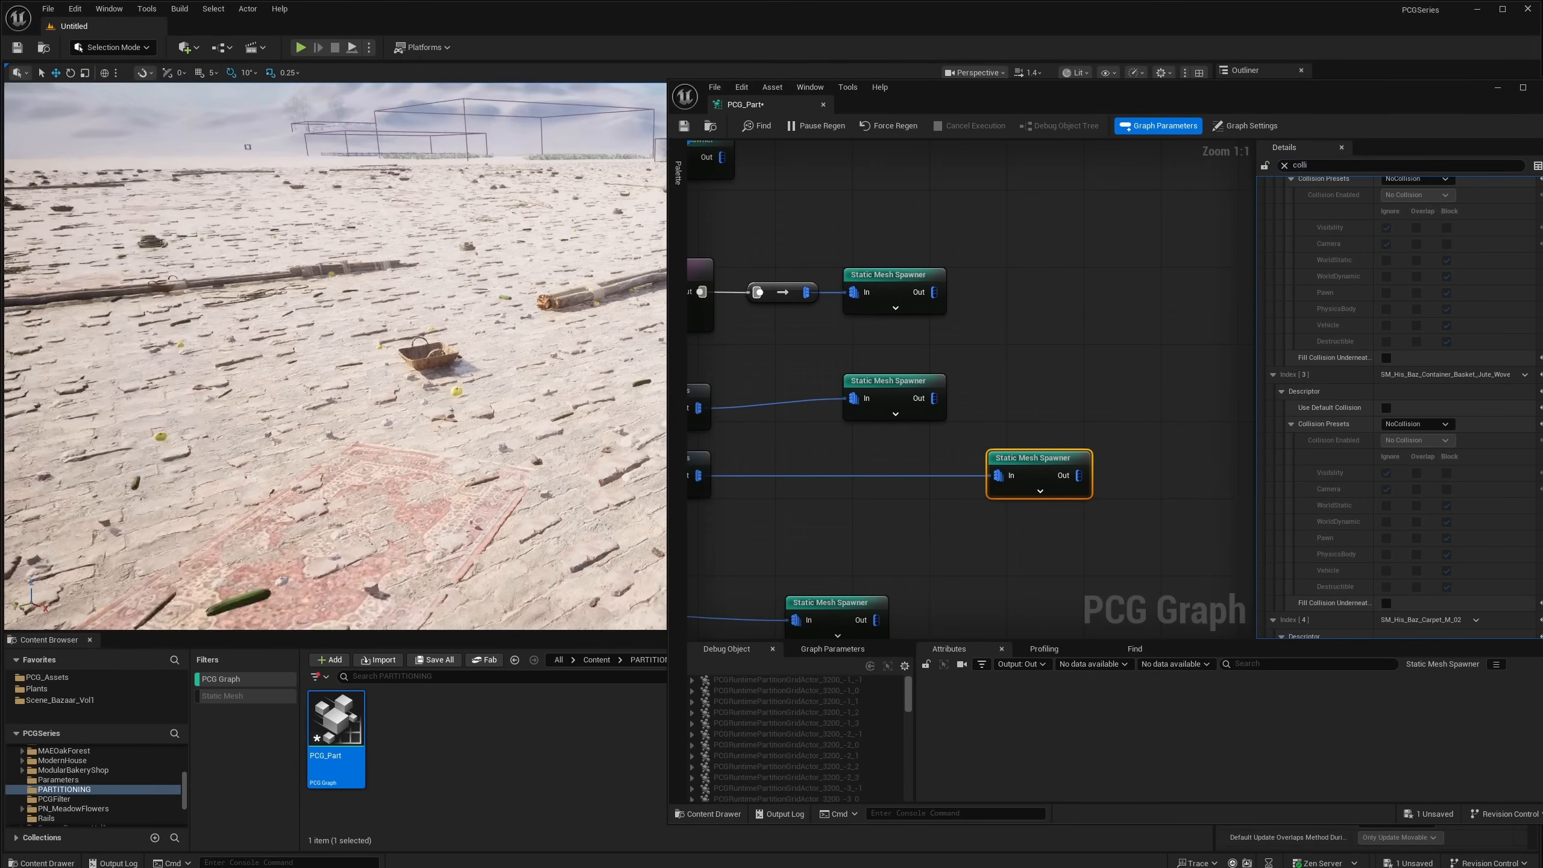
Step: Set the jute basket mesh entry's collision preset to BlockAll, save the PCG_Part graph, and return to the level
click(1416, 424)
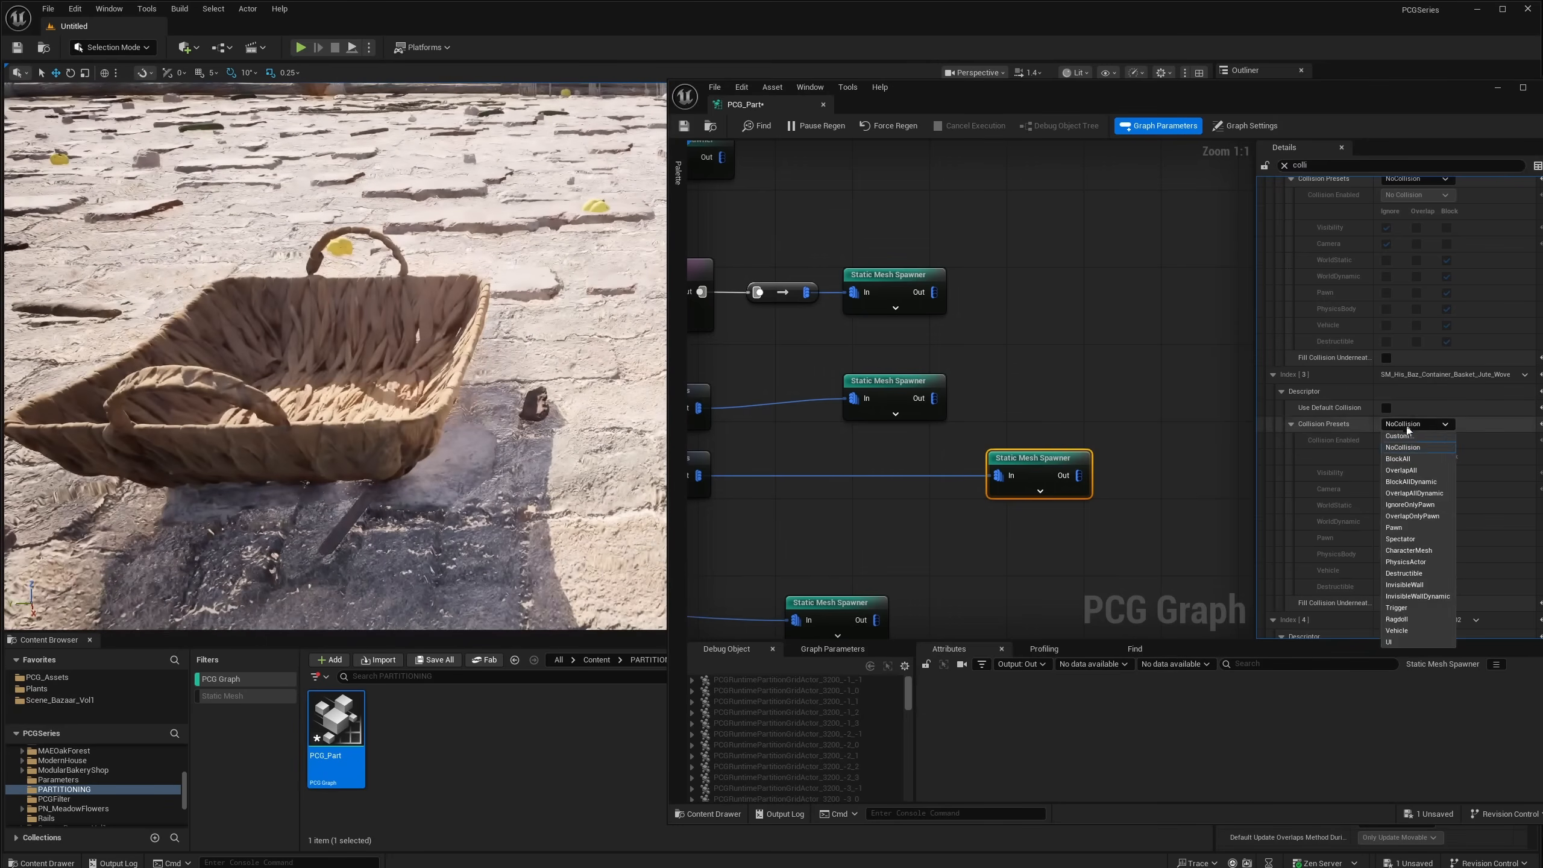
click(1410, 461)
click(683, 125)
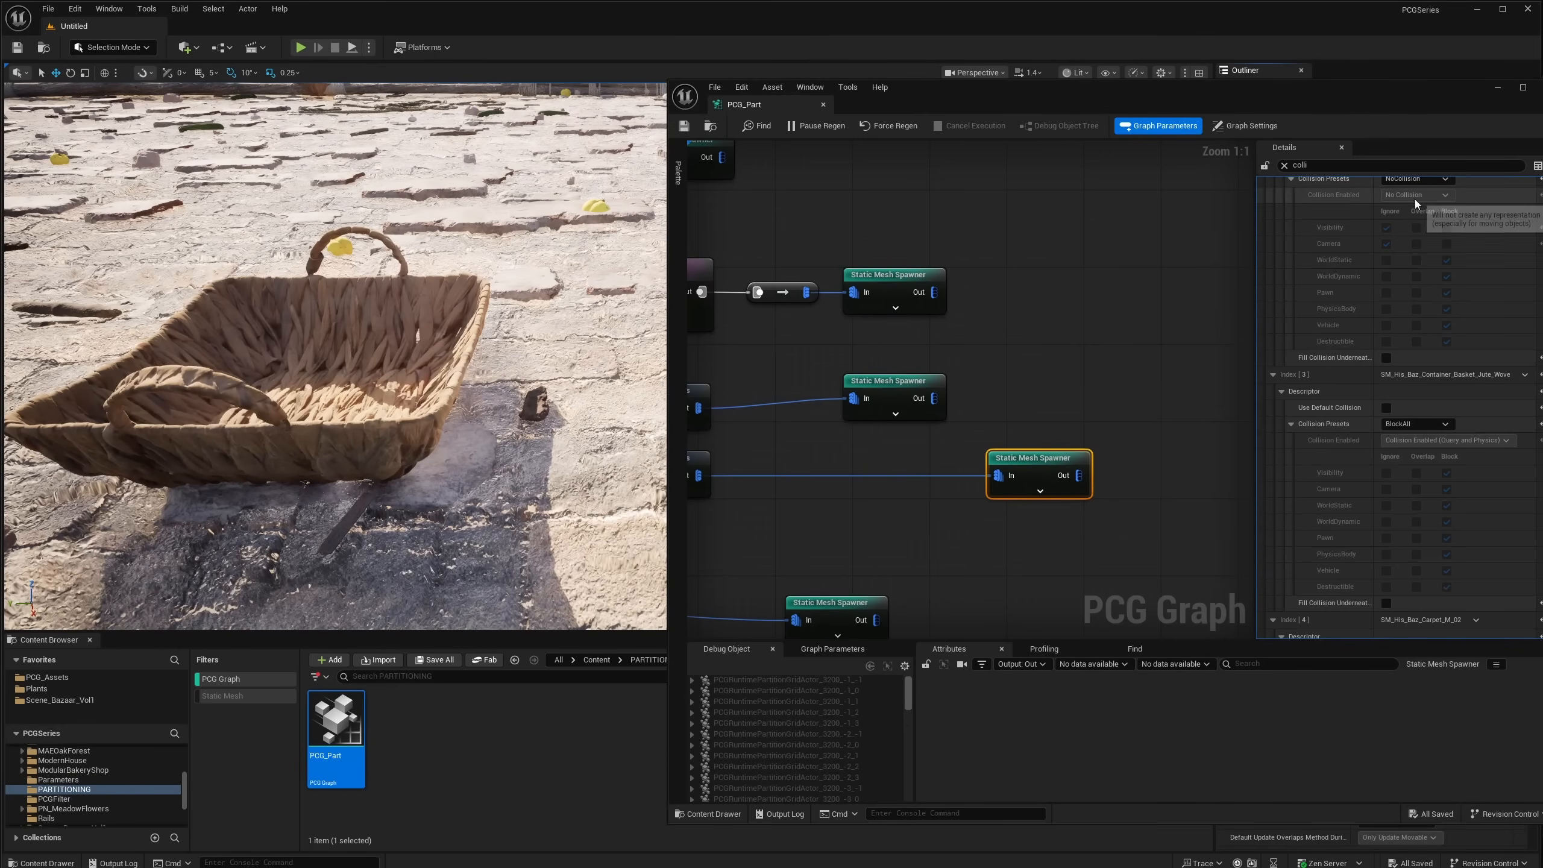
scroll(1405, 200, up, 3)
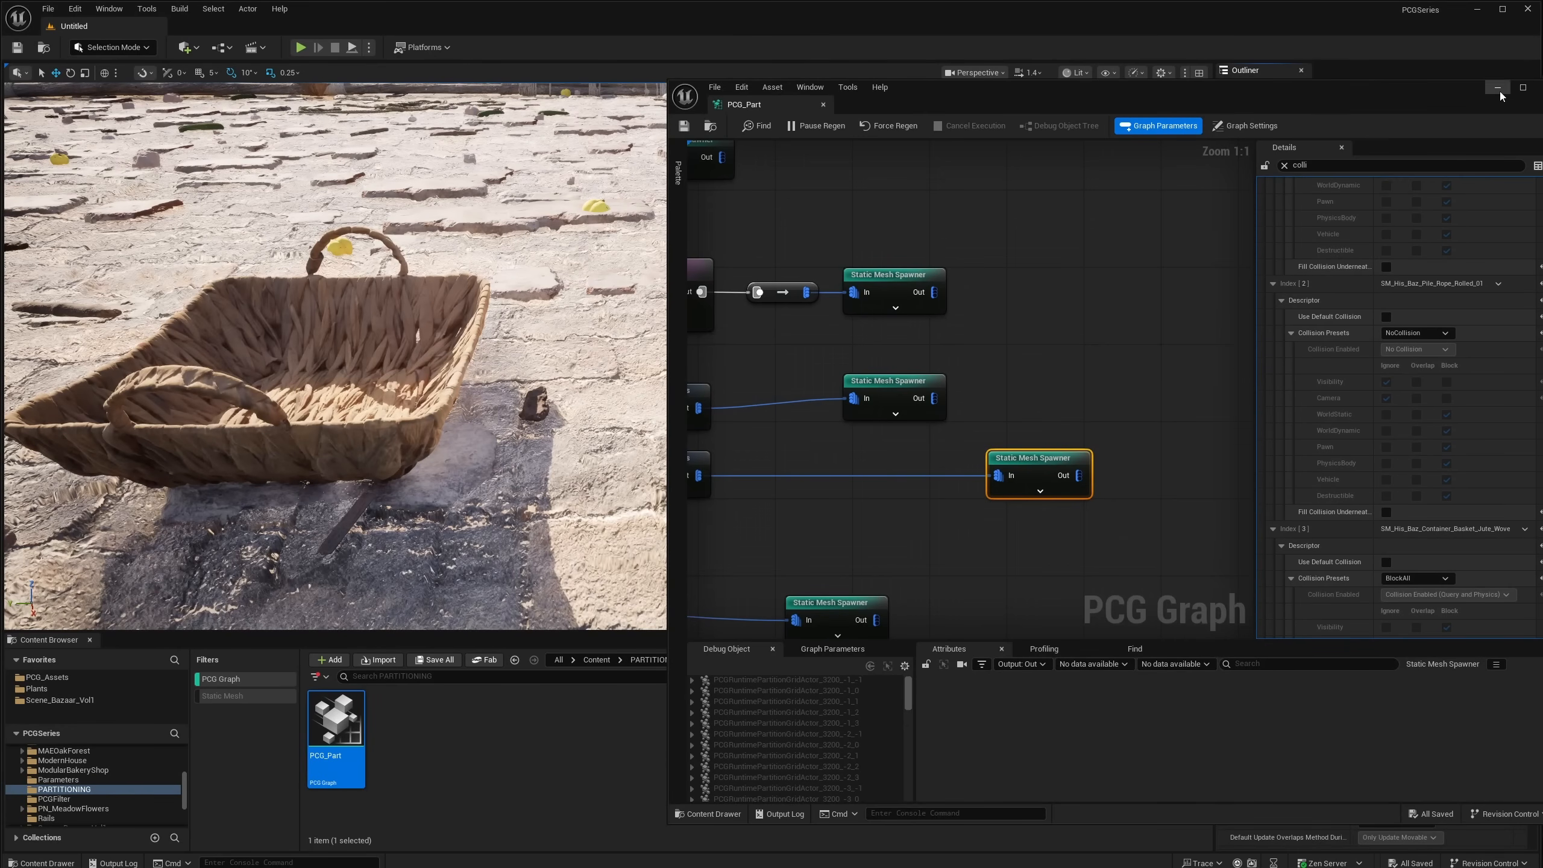
click(1498, 88)
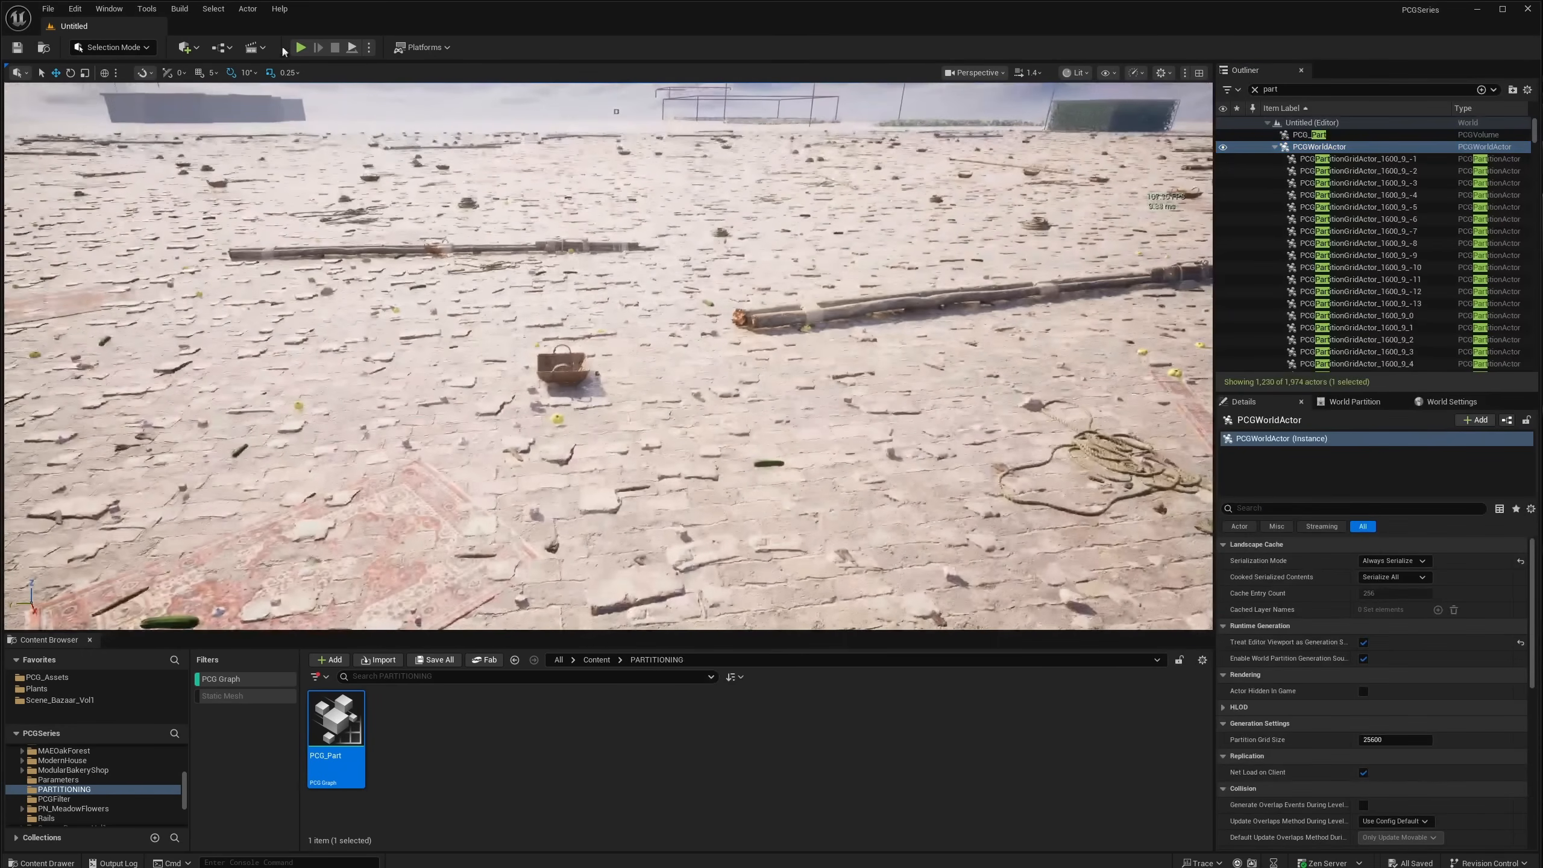
Step: Play the level and walk the character onto the wooden poles and basket to test their collision, ending the play session when done
key(alt+p)
key(w)
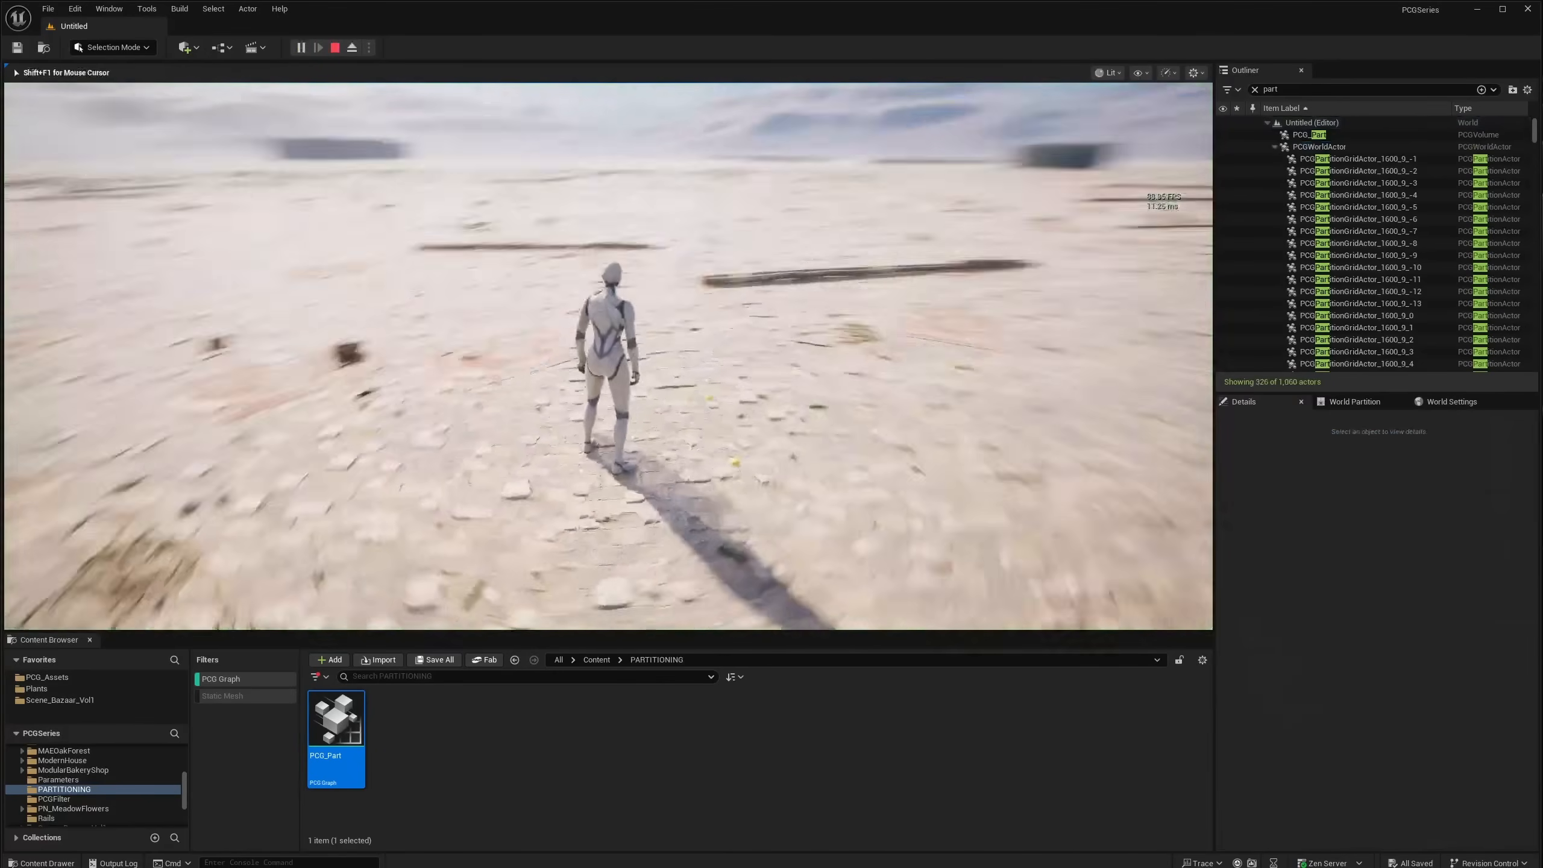
key(w)
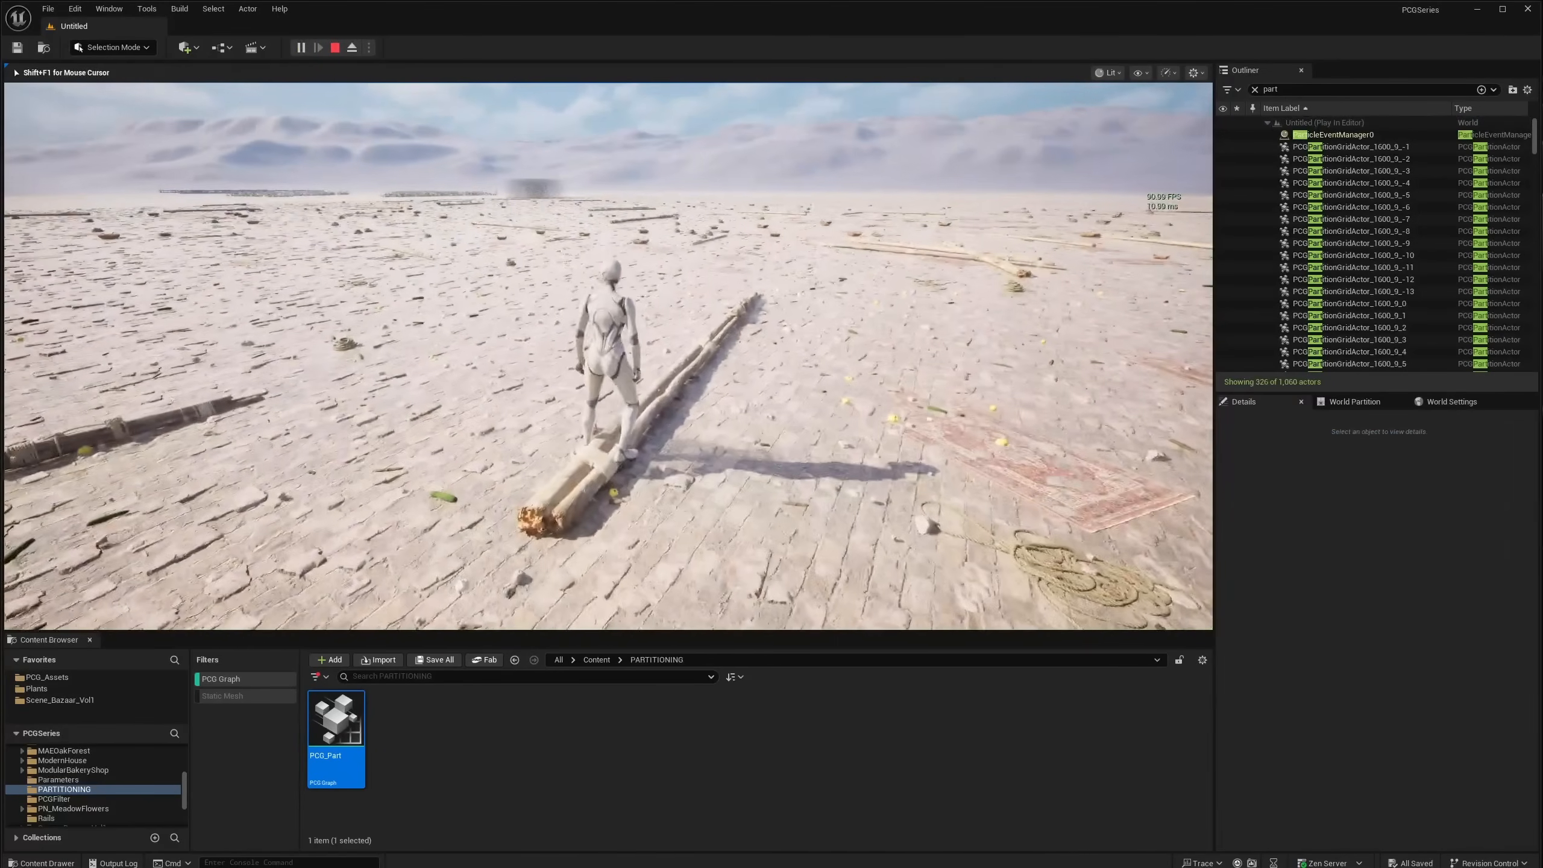
key(w)
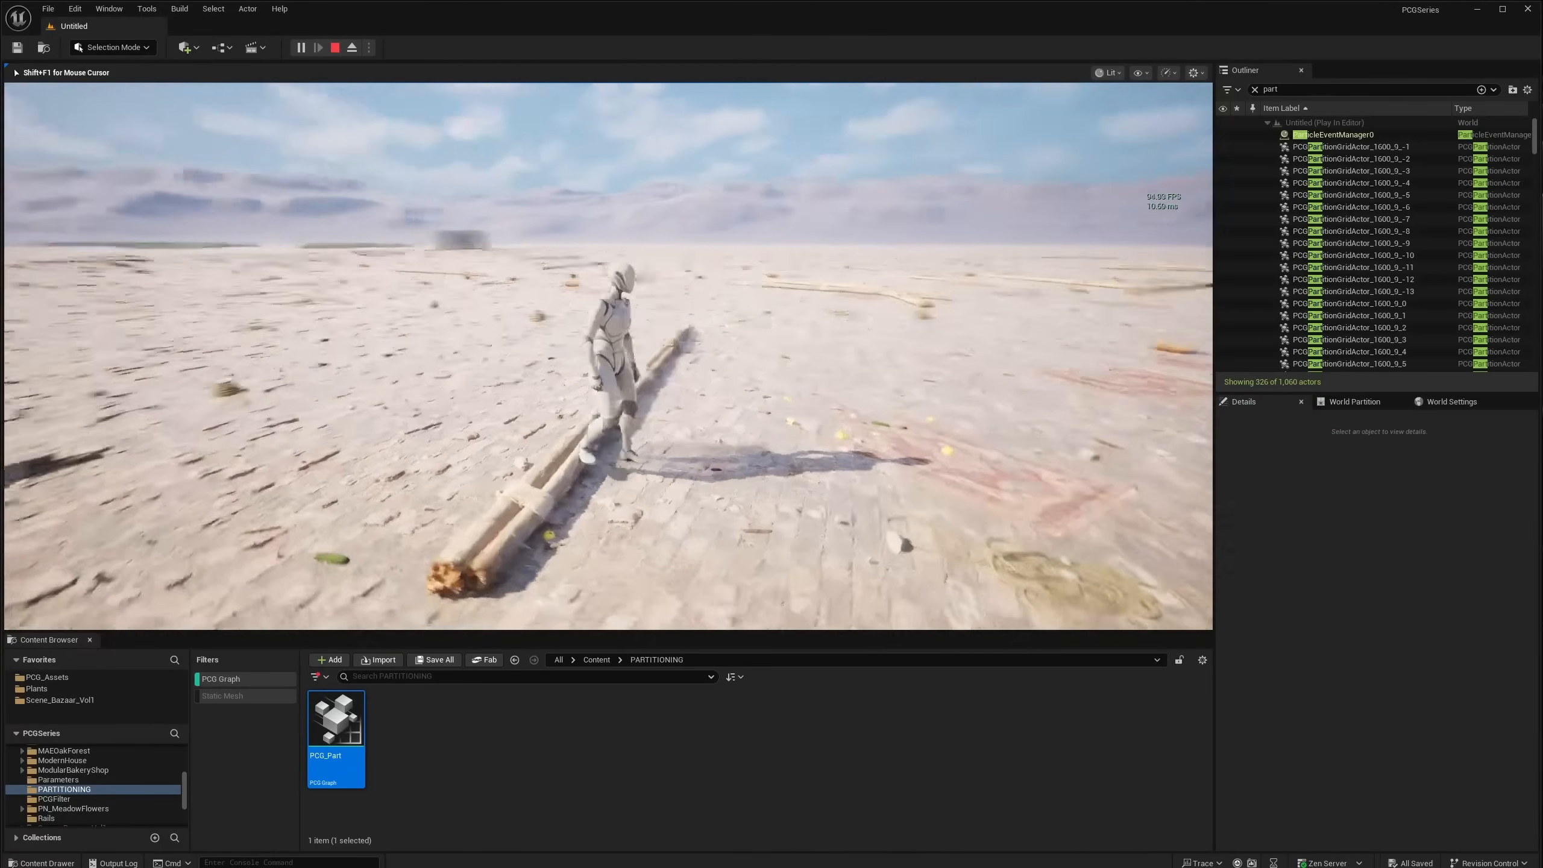
key(a)
key(w)
key(s)
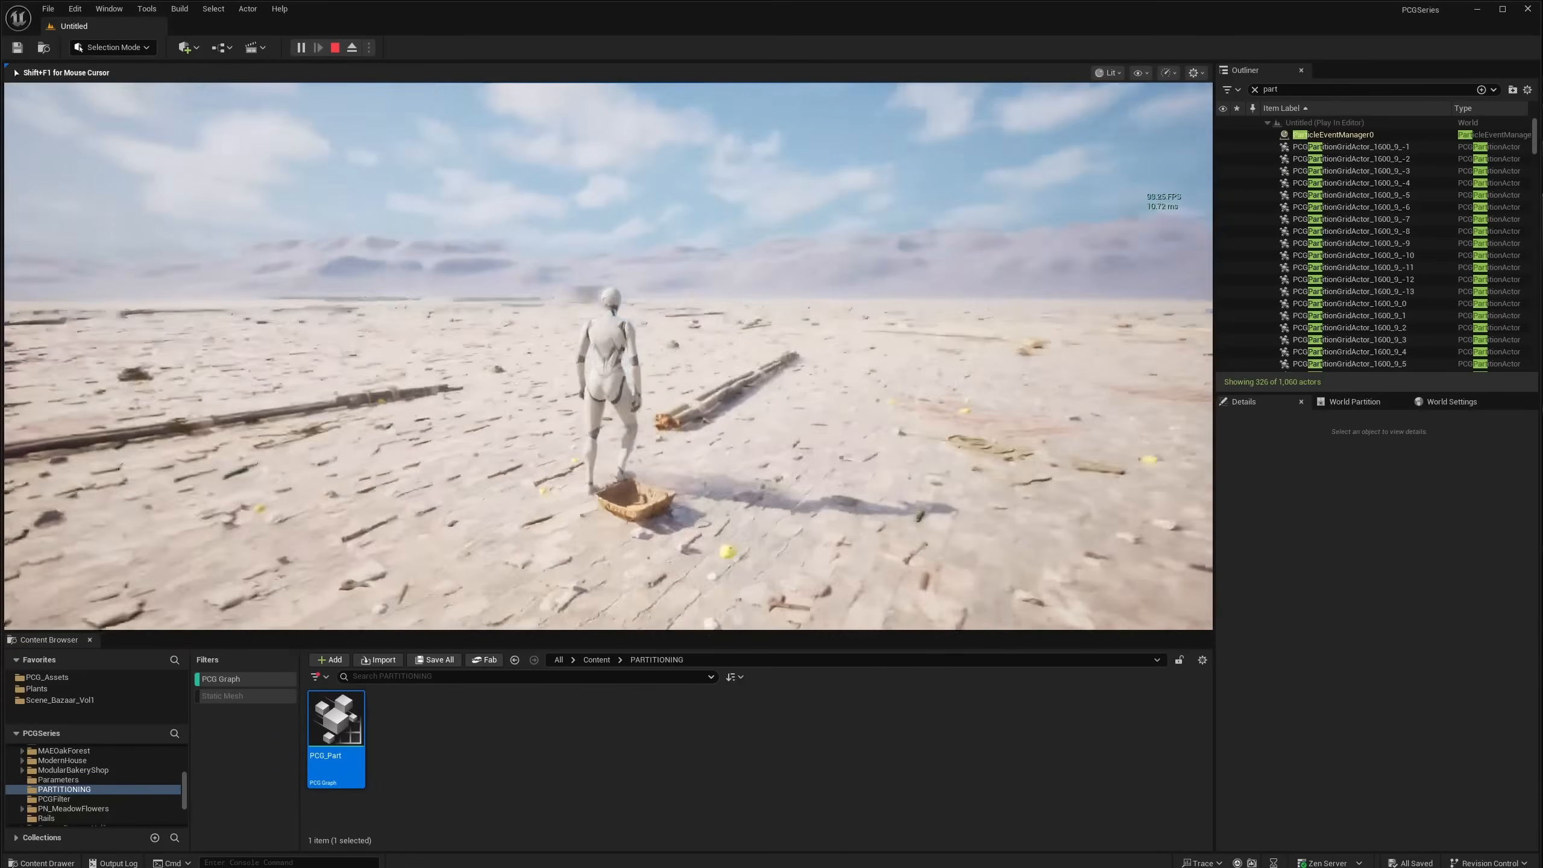
key(w)
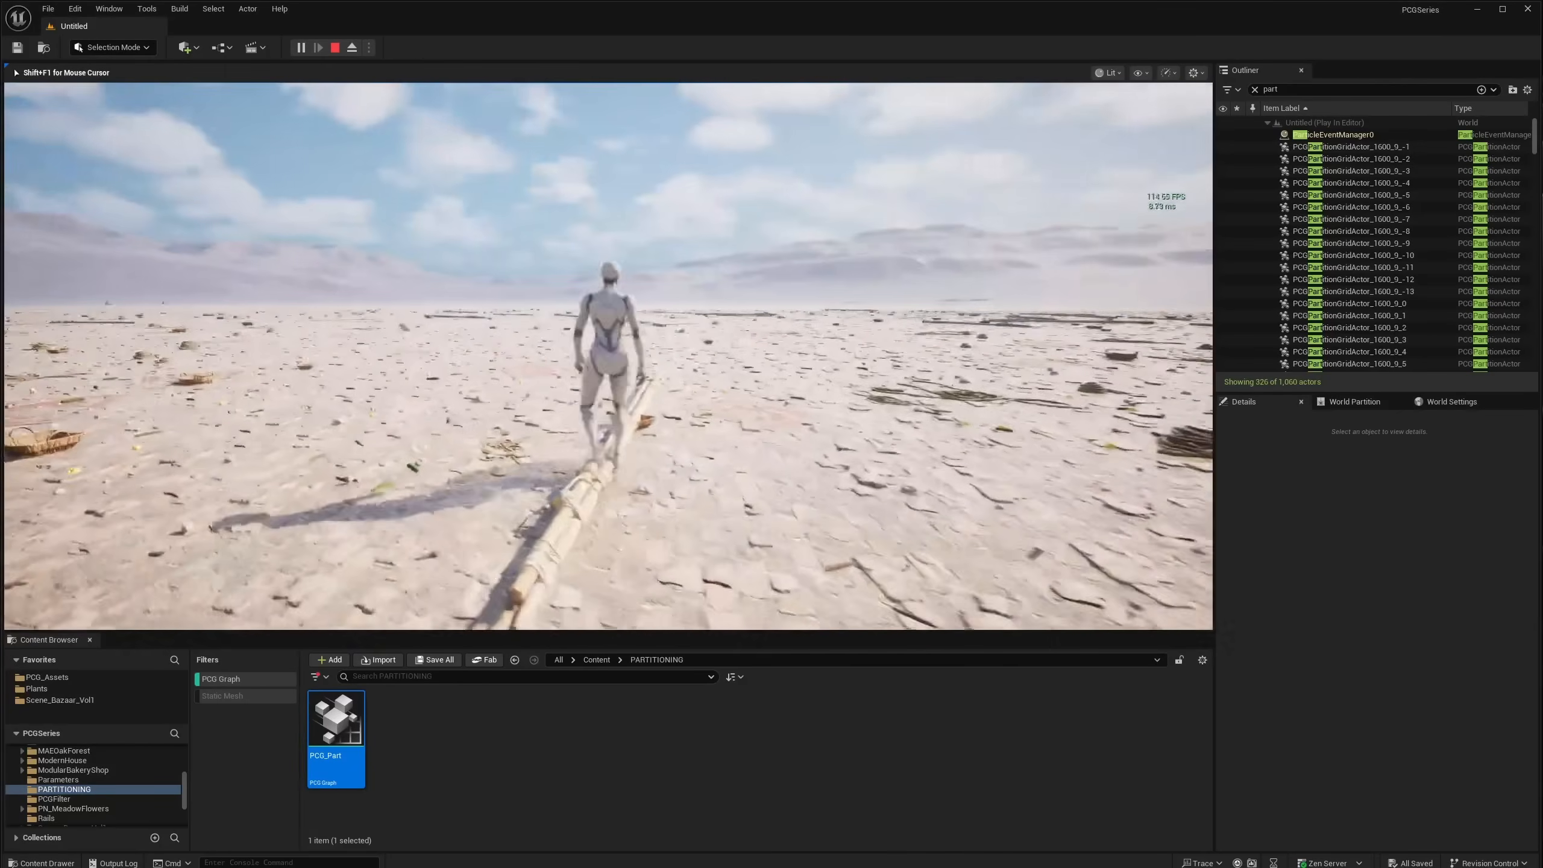
key(w)
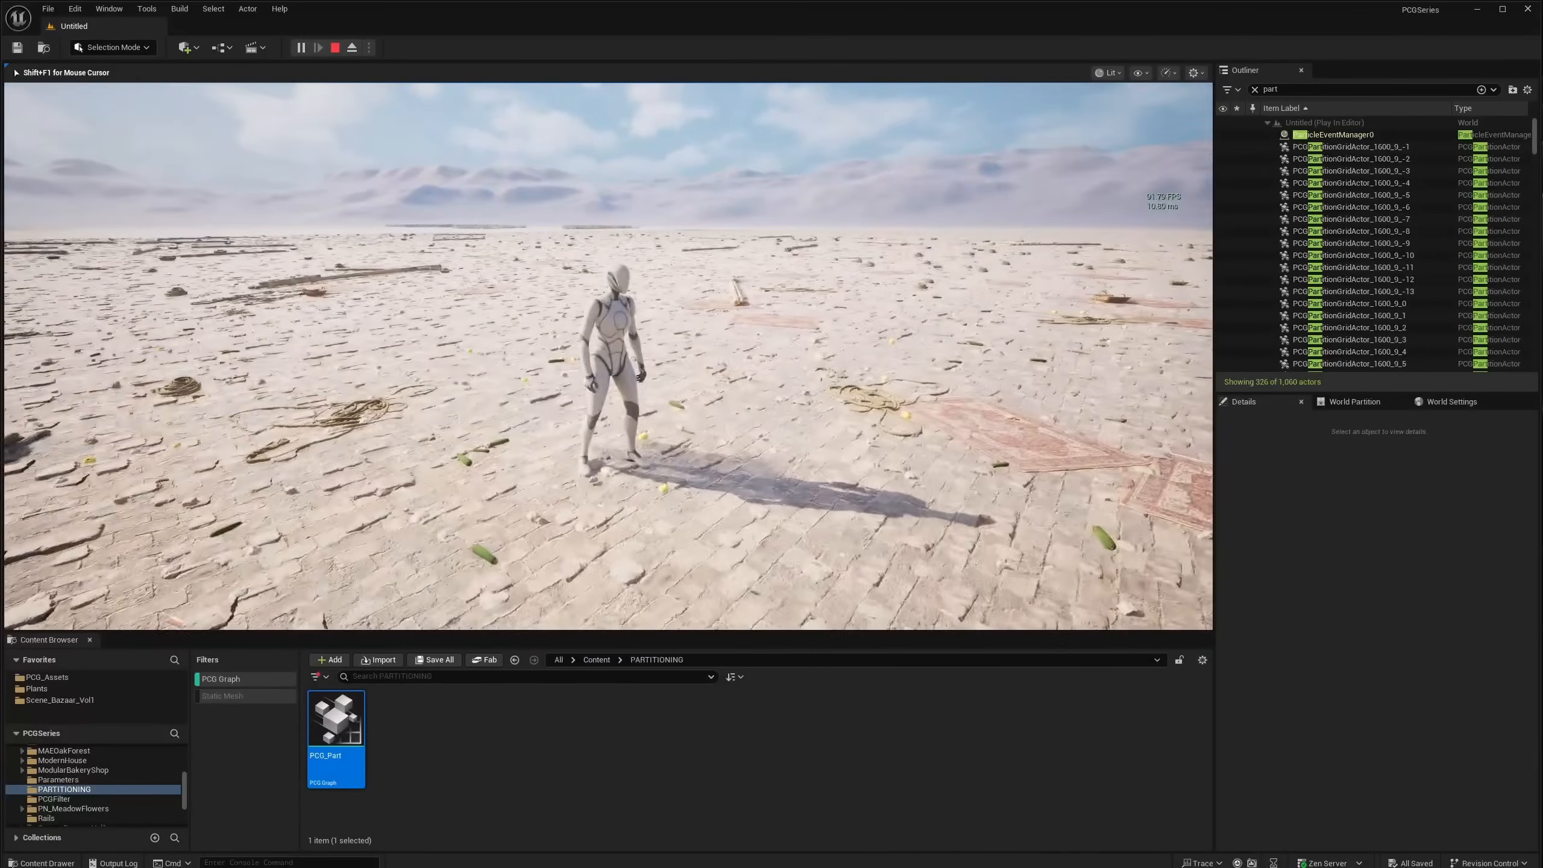
key(Escape)
Step: Select the PCG_Part volume in the level and set its X and Y scale to 500
right_drag(608, 357, 680, 274)
right_drag(739, 417, 735, 390)
click(781, 406)
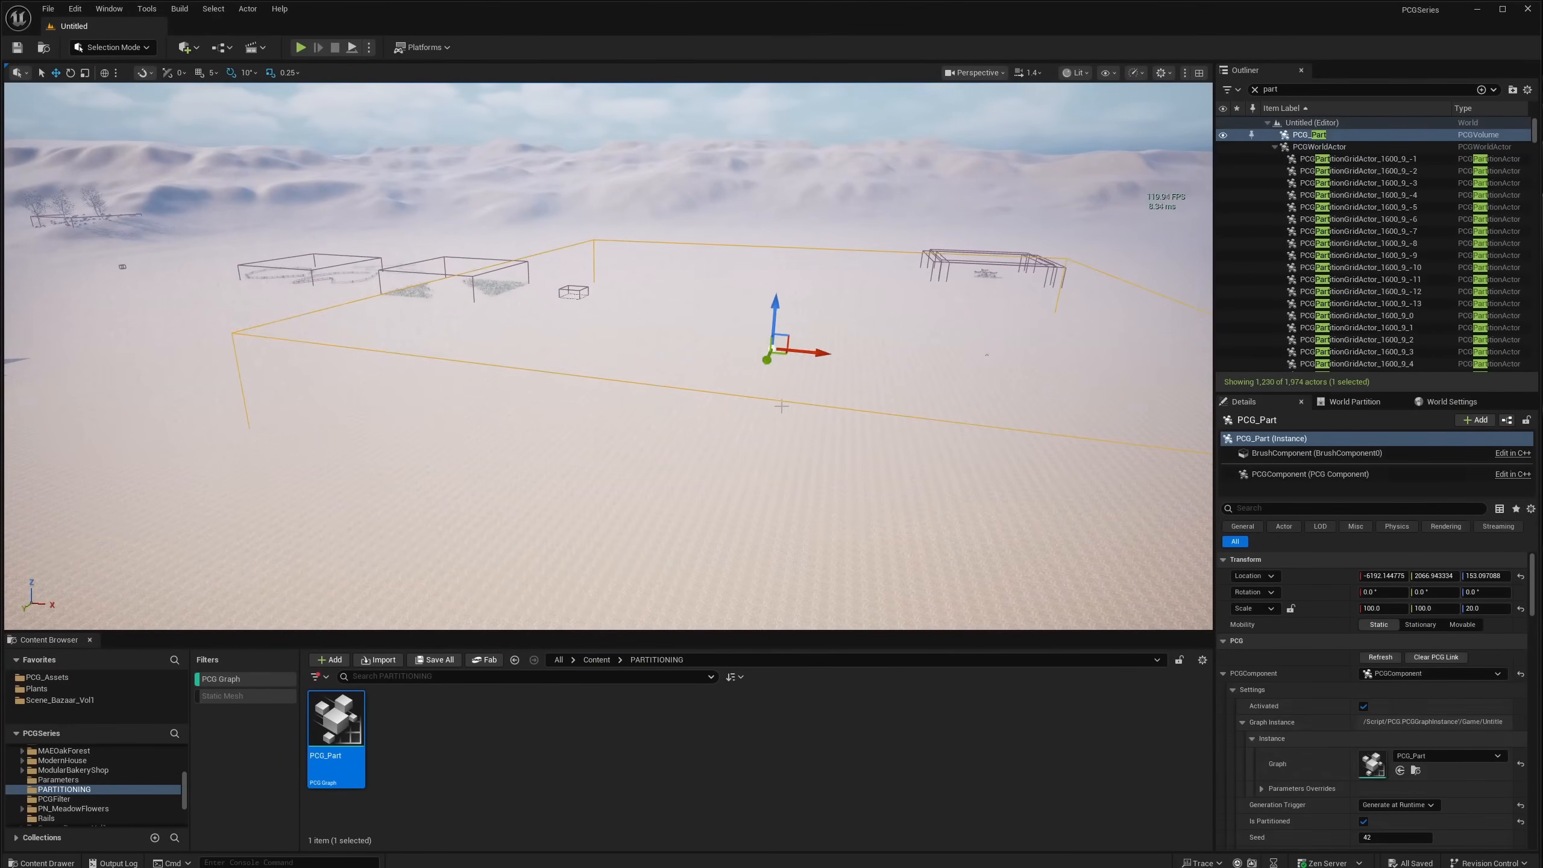
right_drag(790, 442, 748, 414)
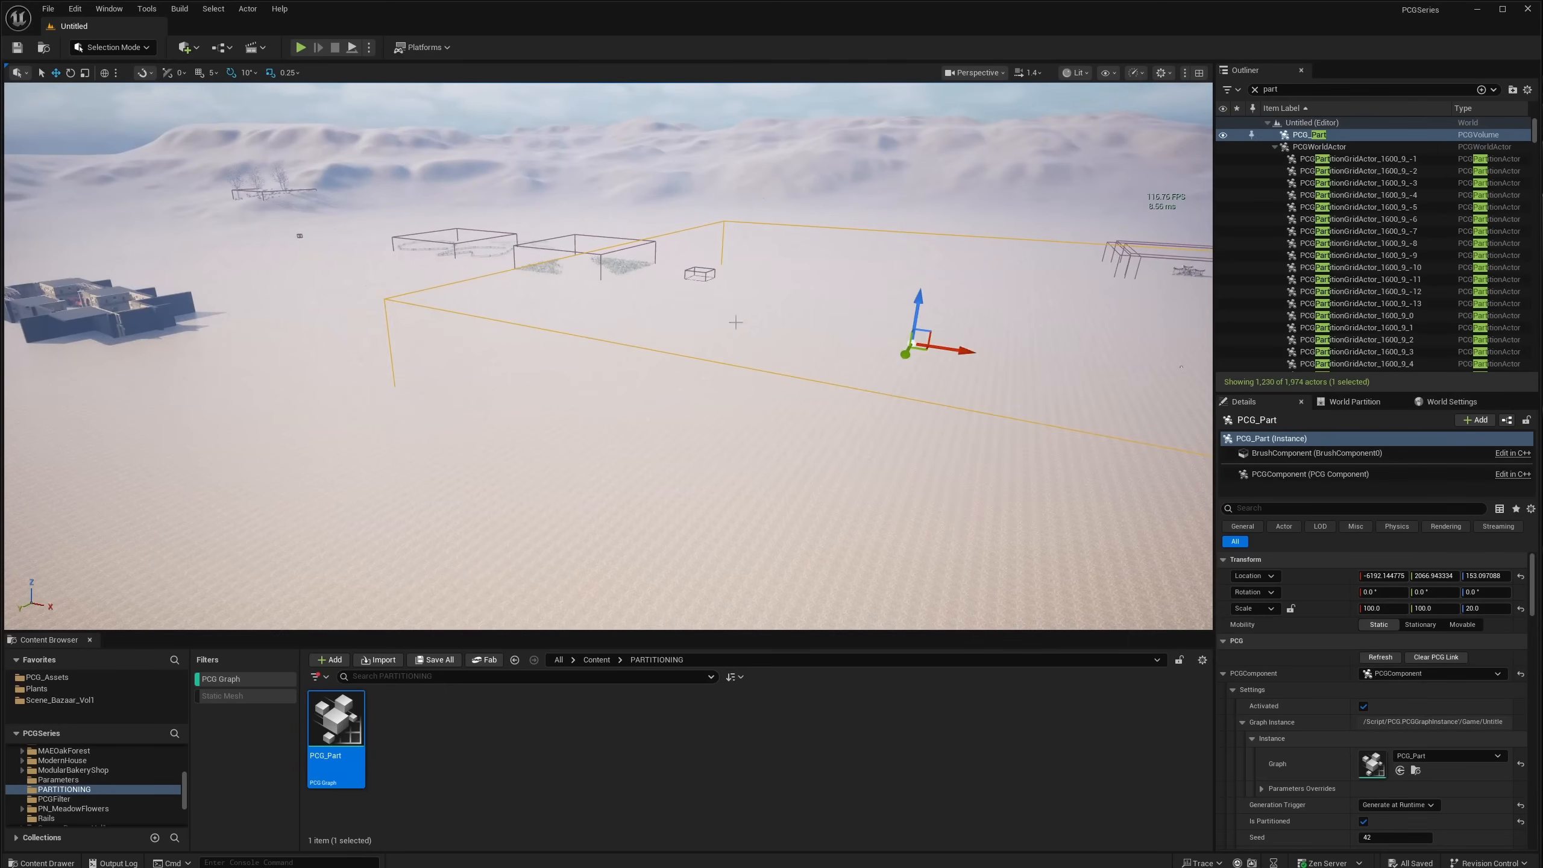
click(1378, 607)
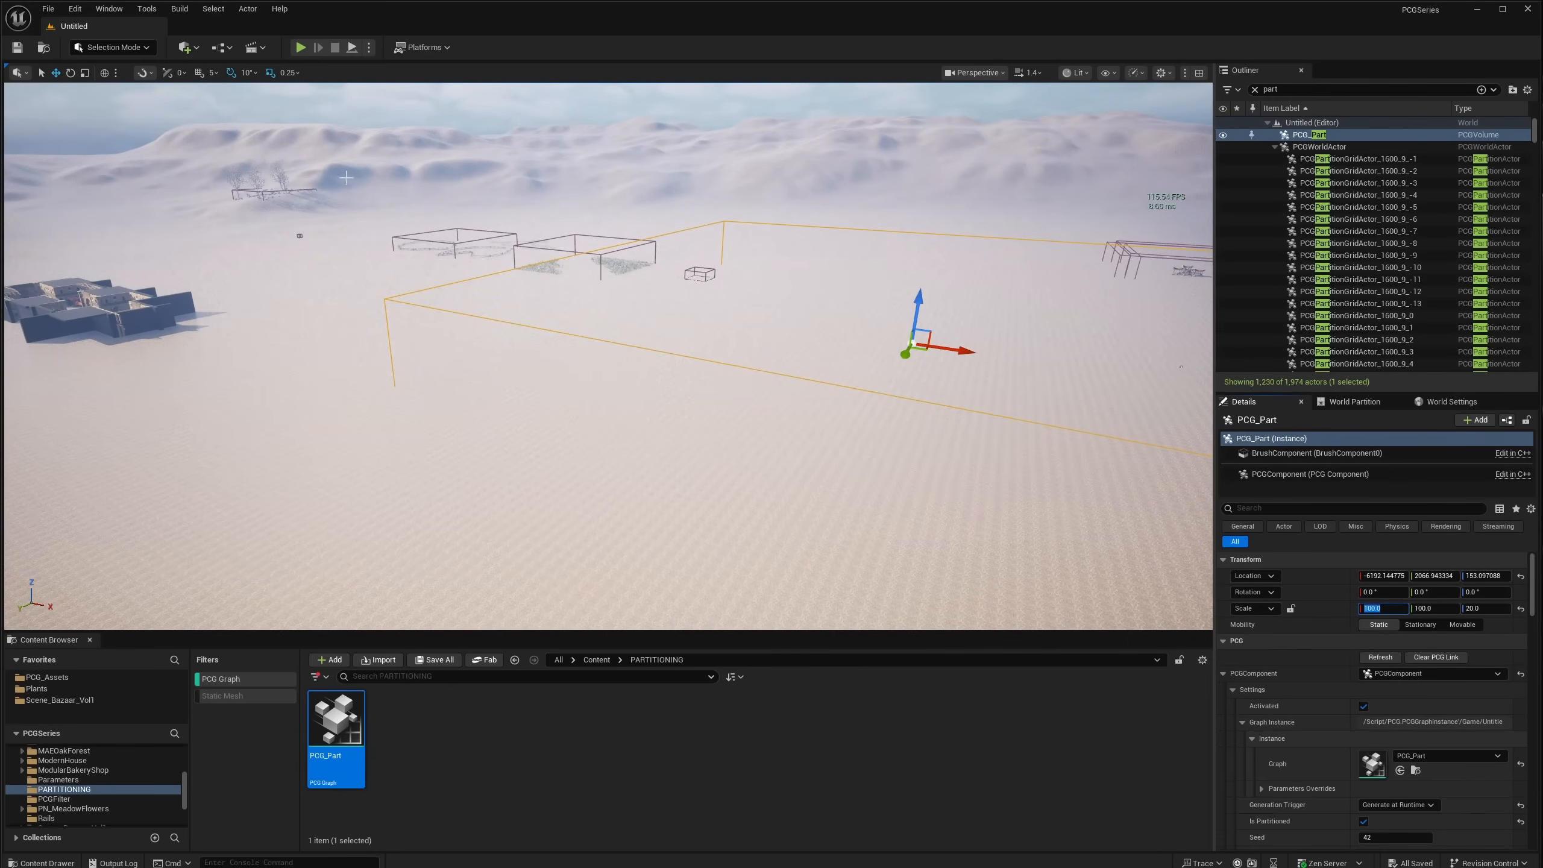
right_drag(346, 177, 304, 179)
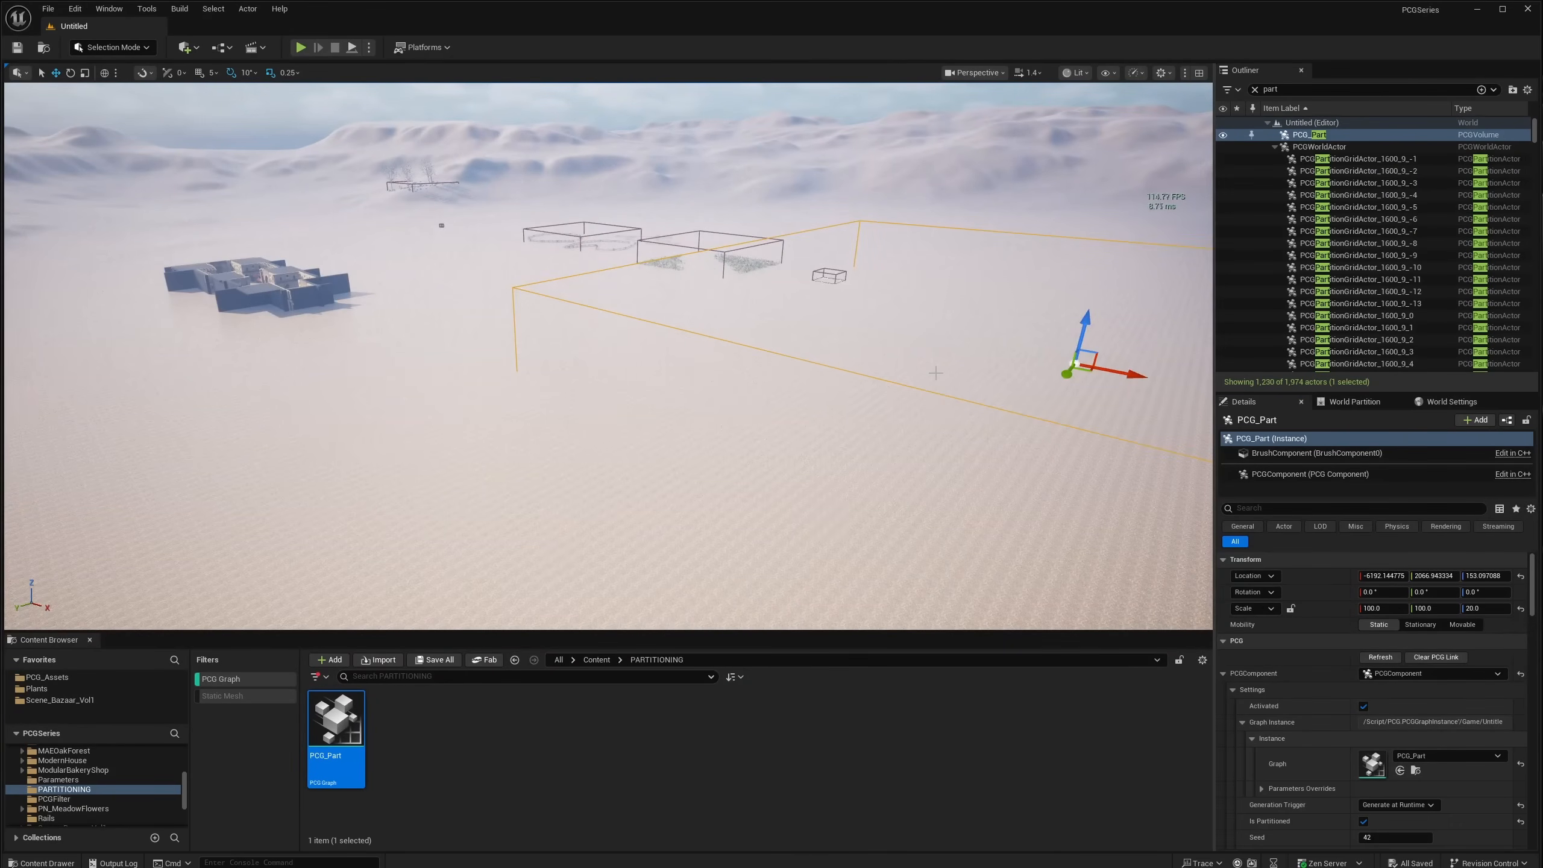
click(1378, 608)
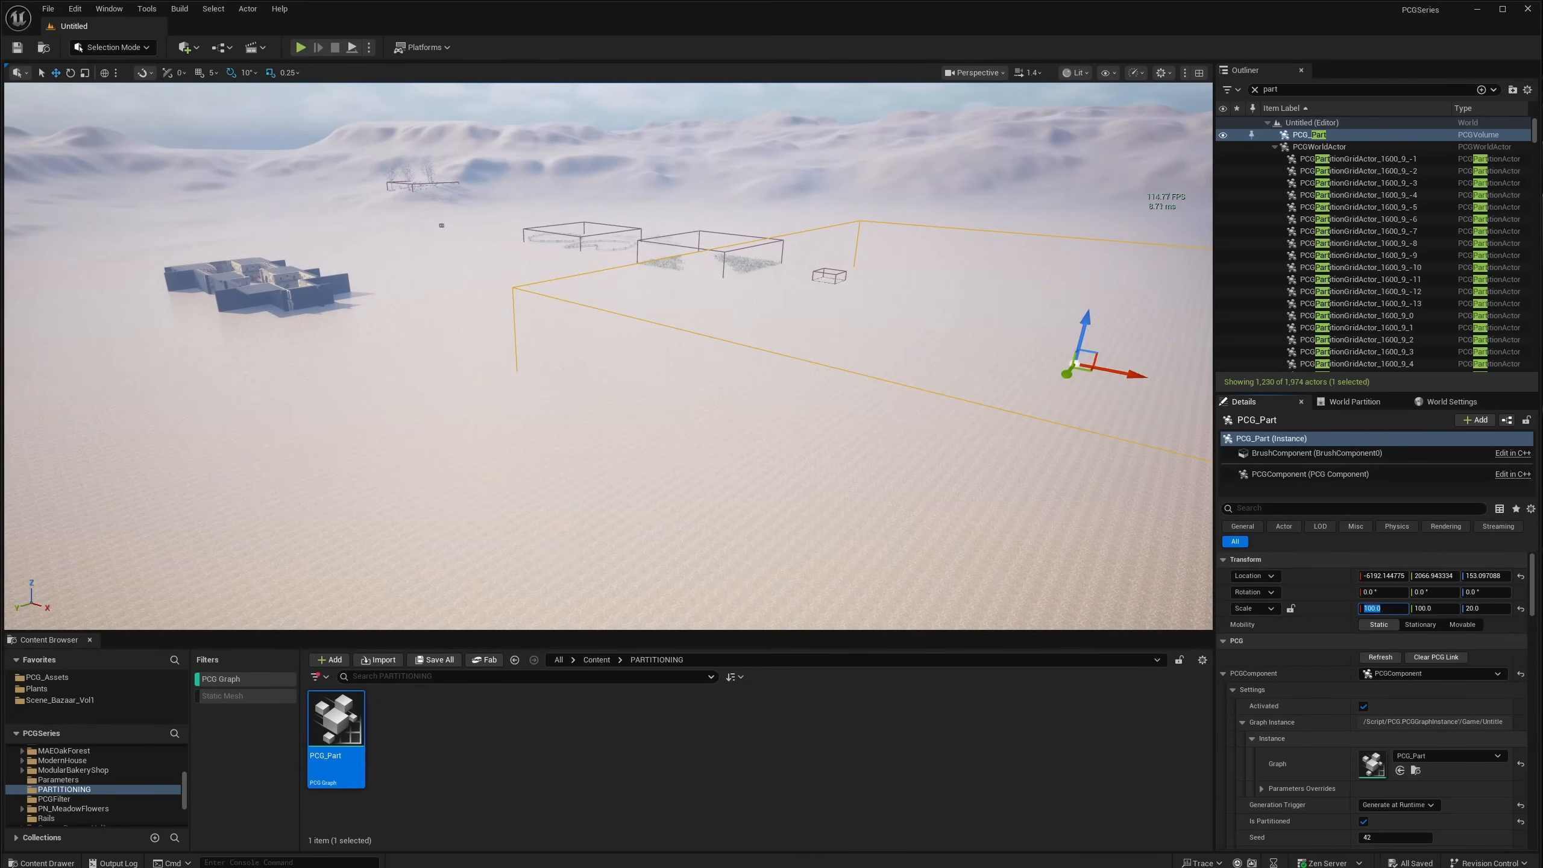
key(Tab)
text(500)
key(Return)
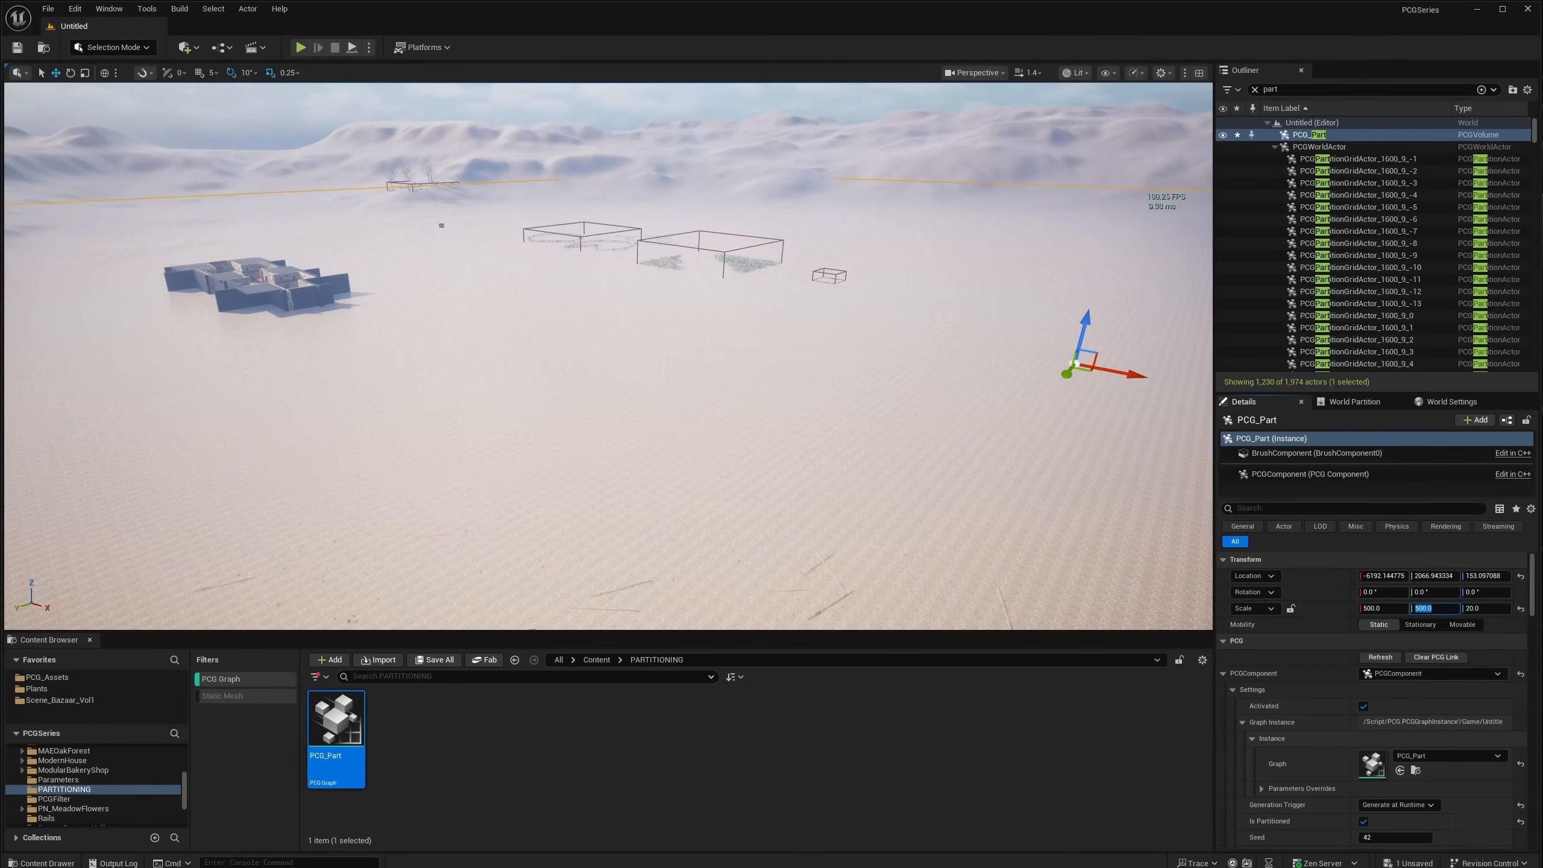
Step: Play the level inside the enlarged volume, run the character forward briefly, and end the play session
right_drag(892, 335, 802, 359)
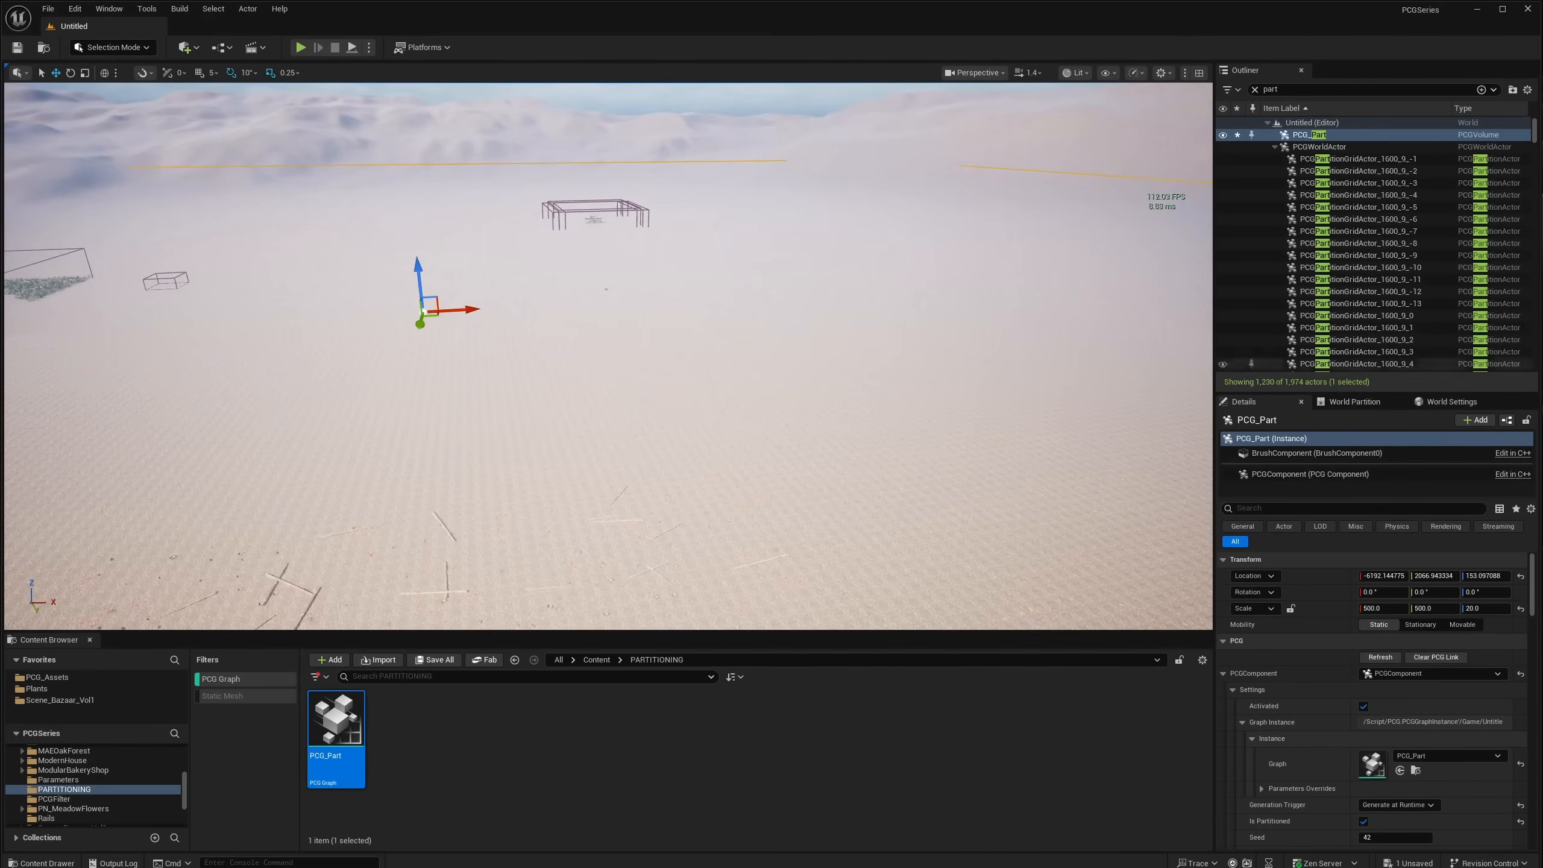
click(301, 48)
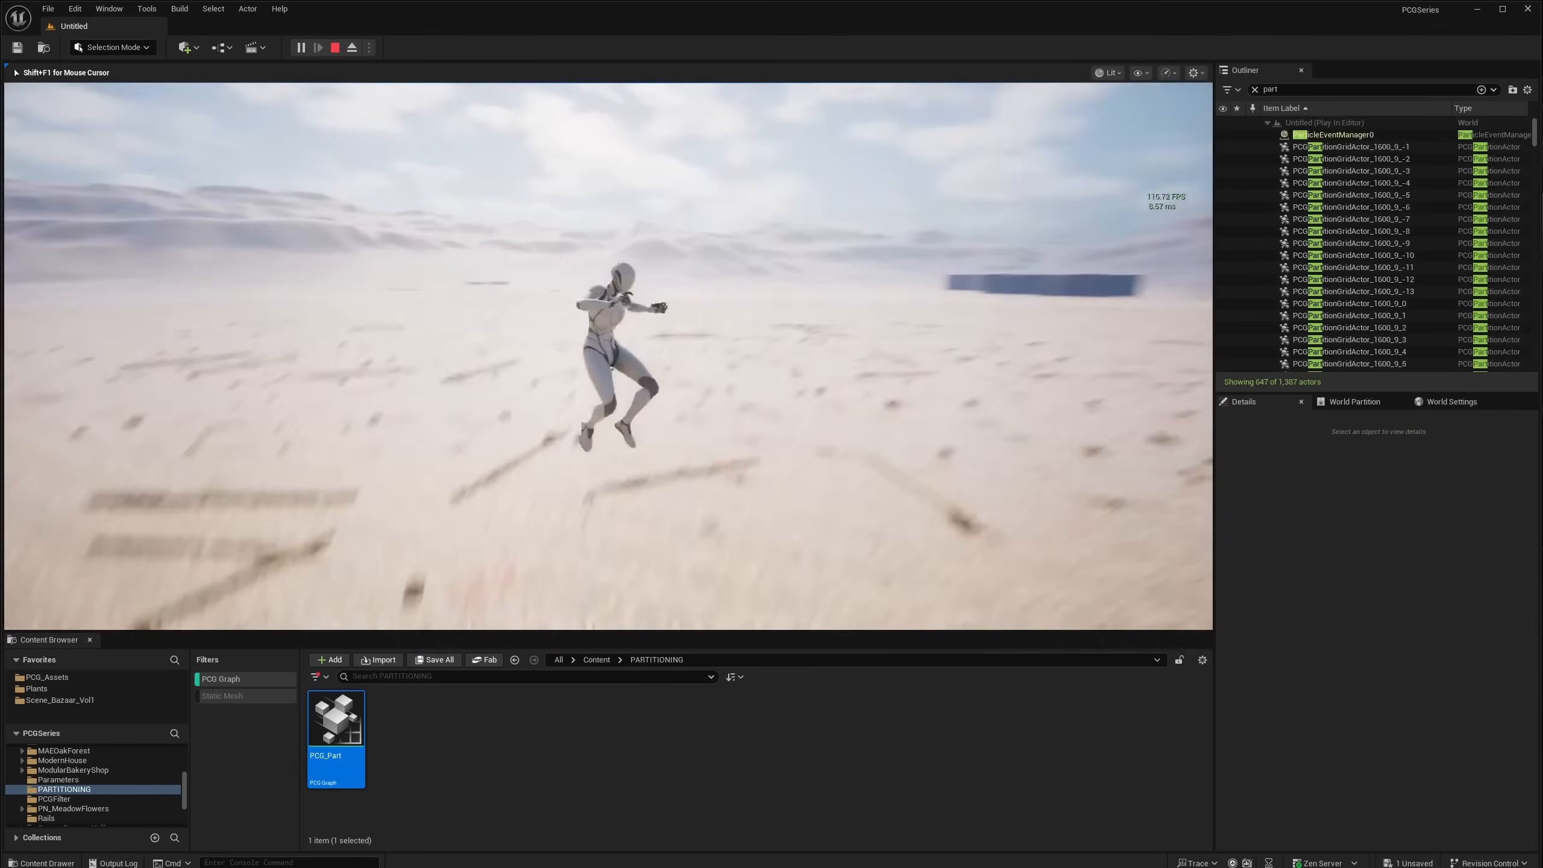
key(w)
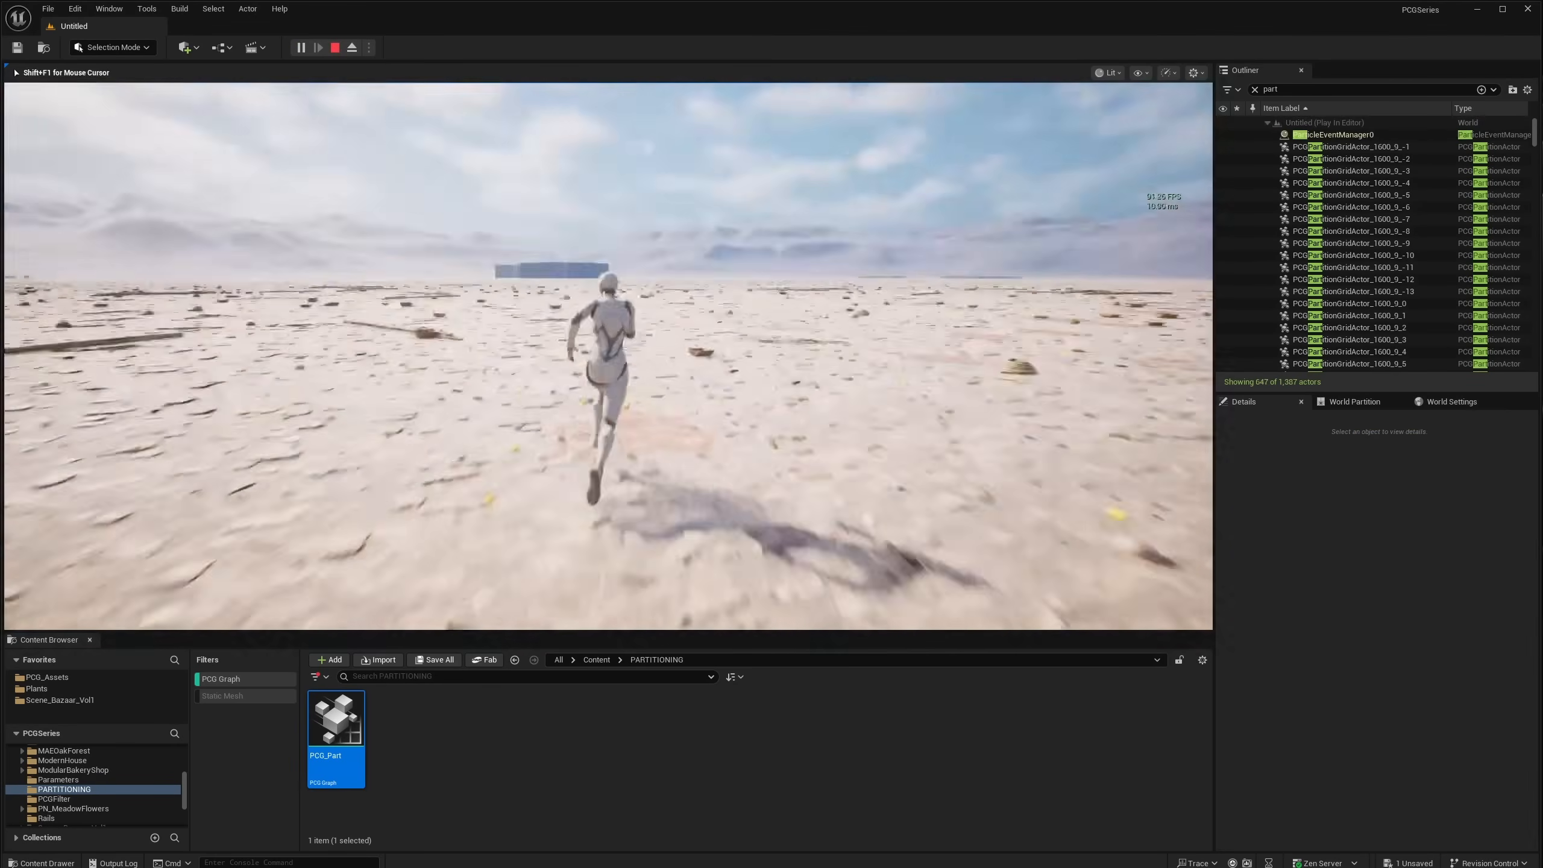
key(Escape)
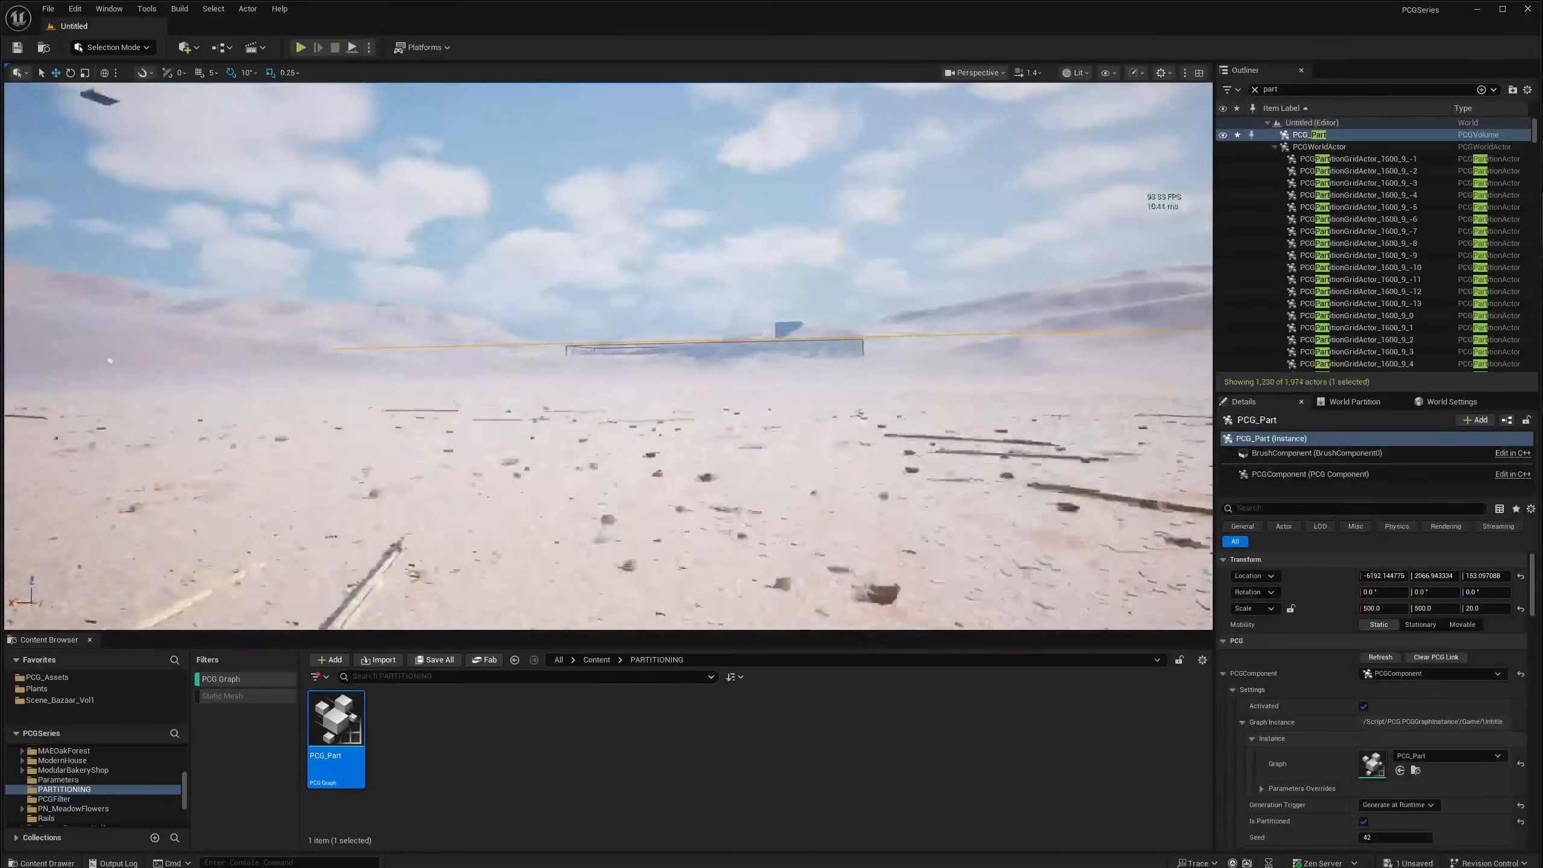
Step: Start another play session from a different spot in the volume and run the character in several directions to inspect the runtime-generated debris
scroll(608, 357, up, 3)
right_drag(608, 356, 642, 330)
right_drag(350, 116, 339, 101)
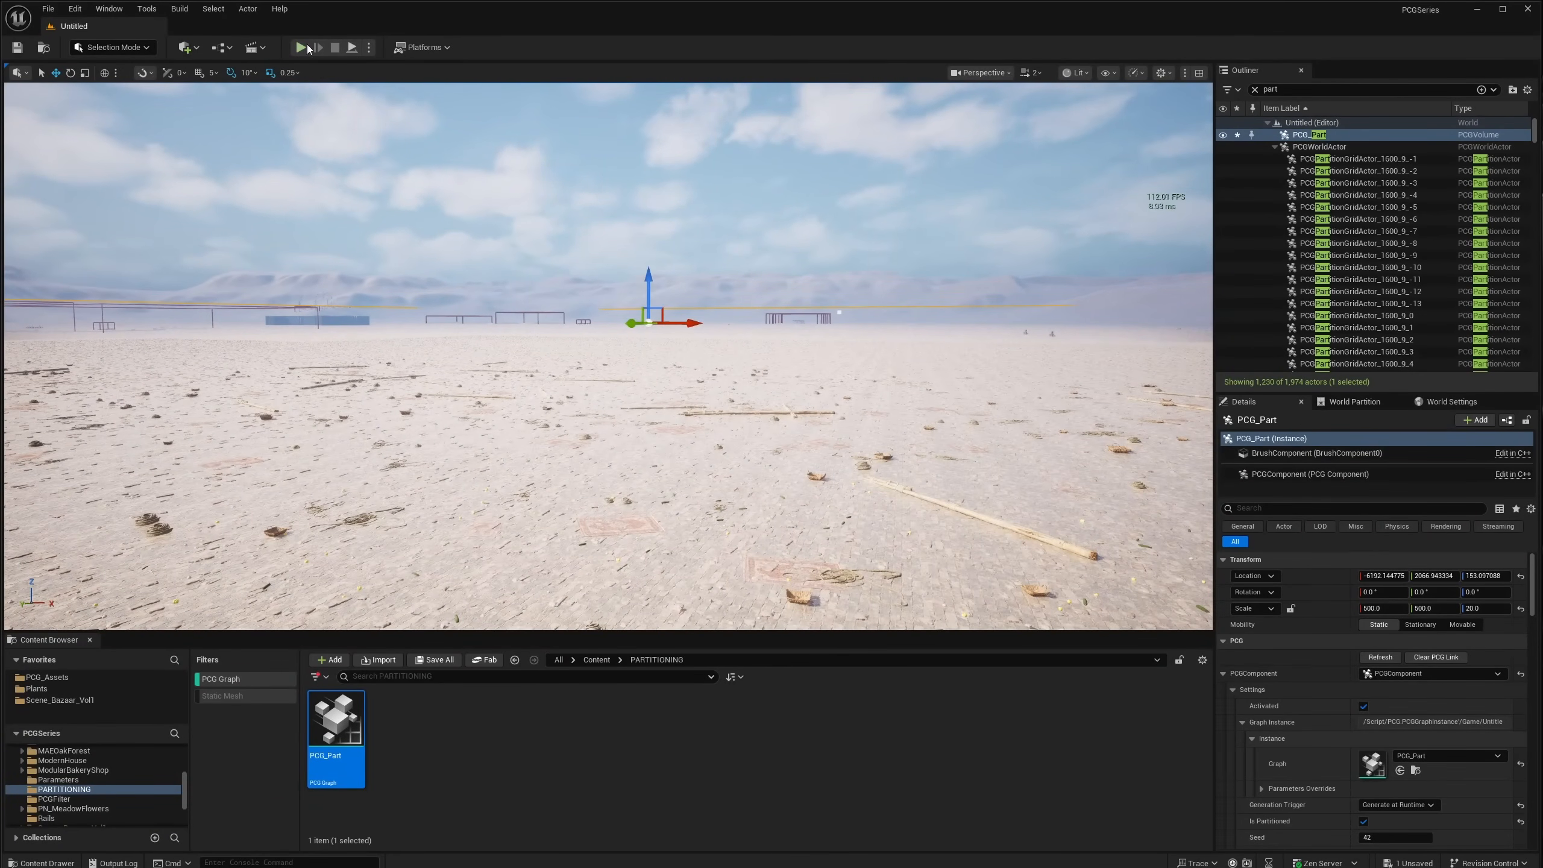
key(alt+p)
key(w)
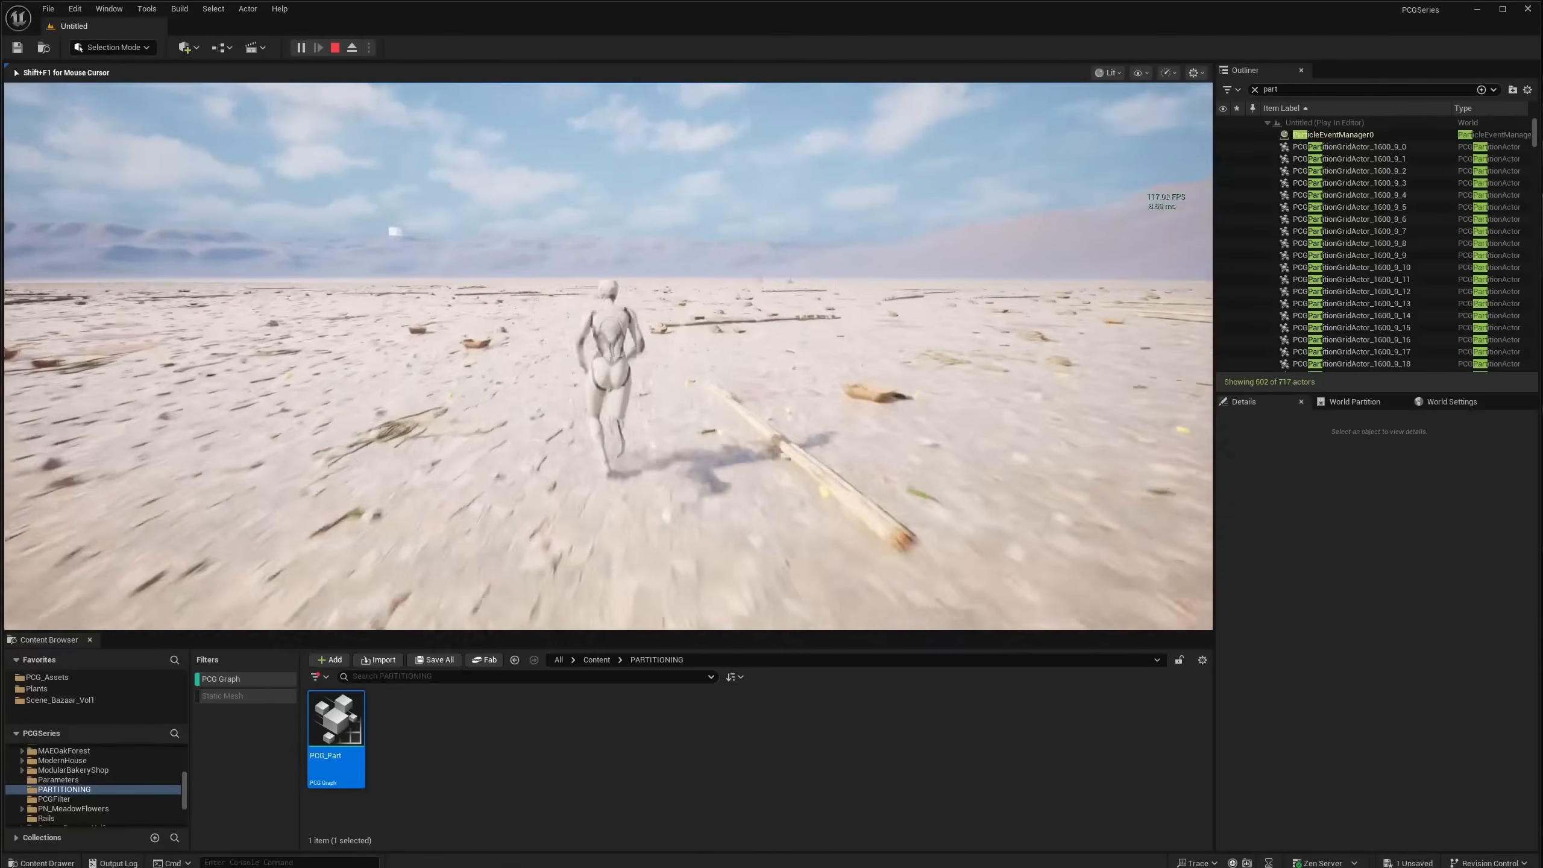
key(w)
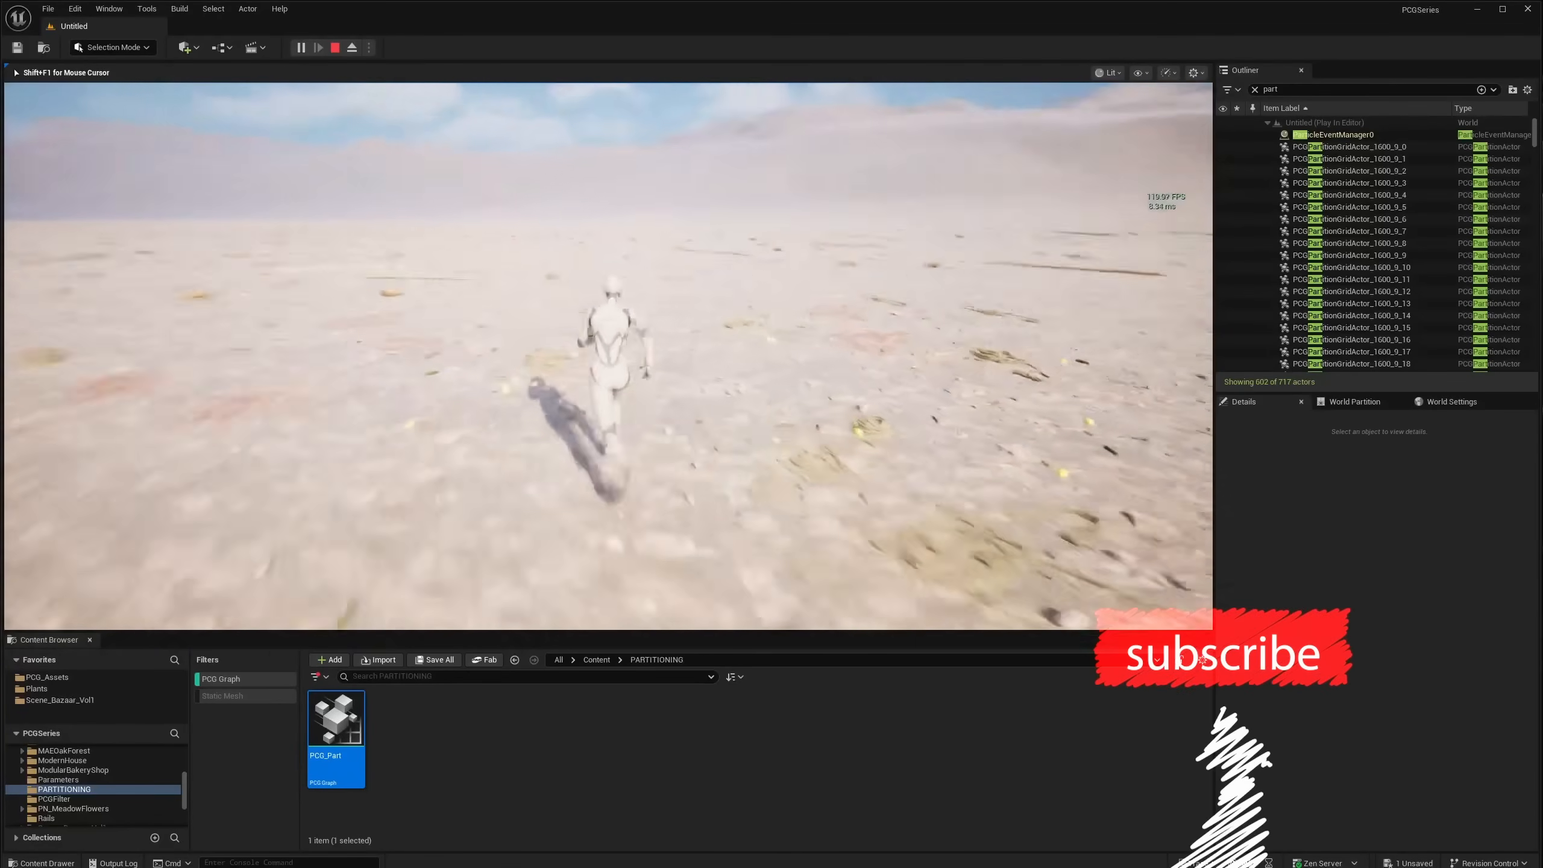
key(s)
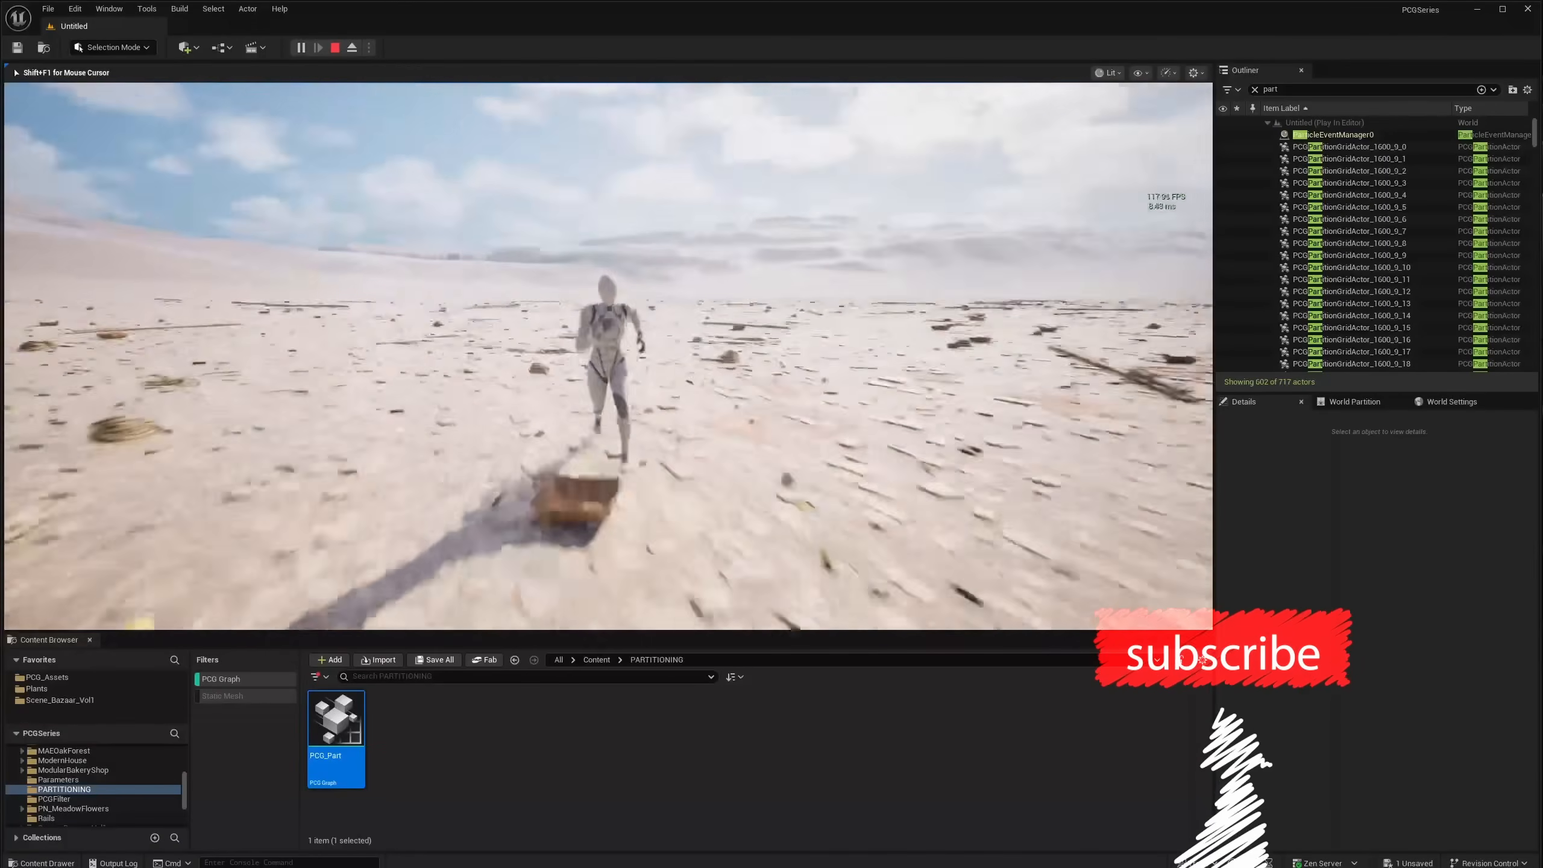
key(d)
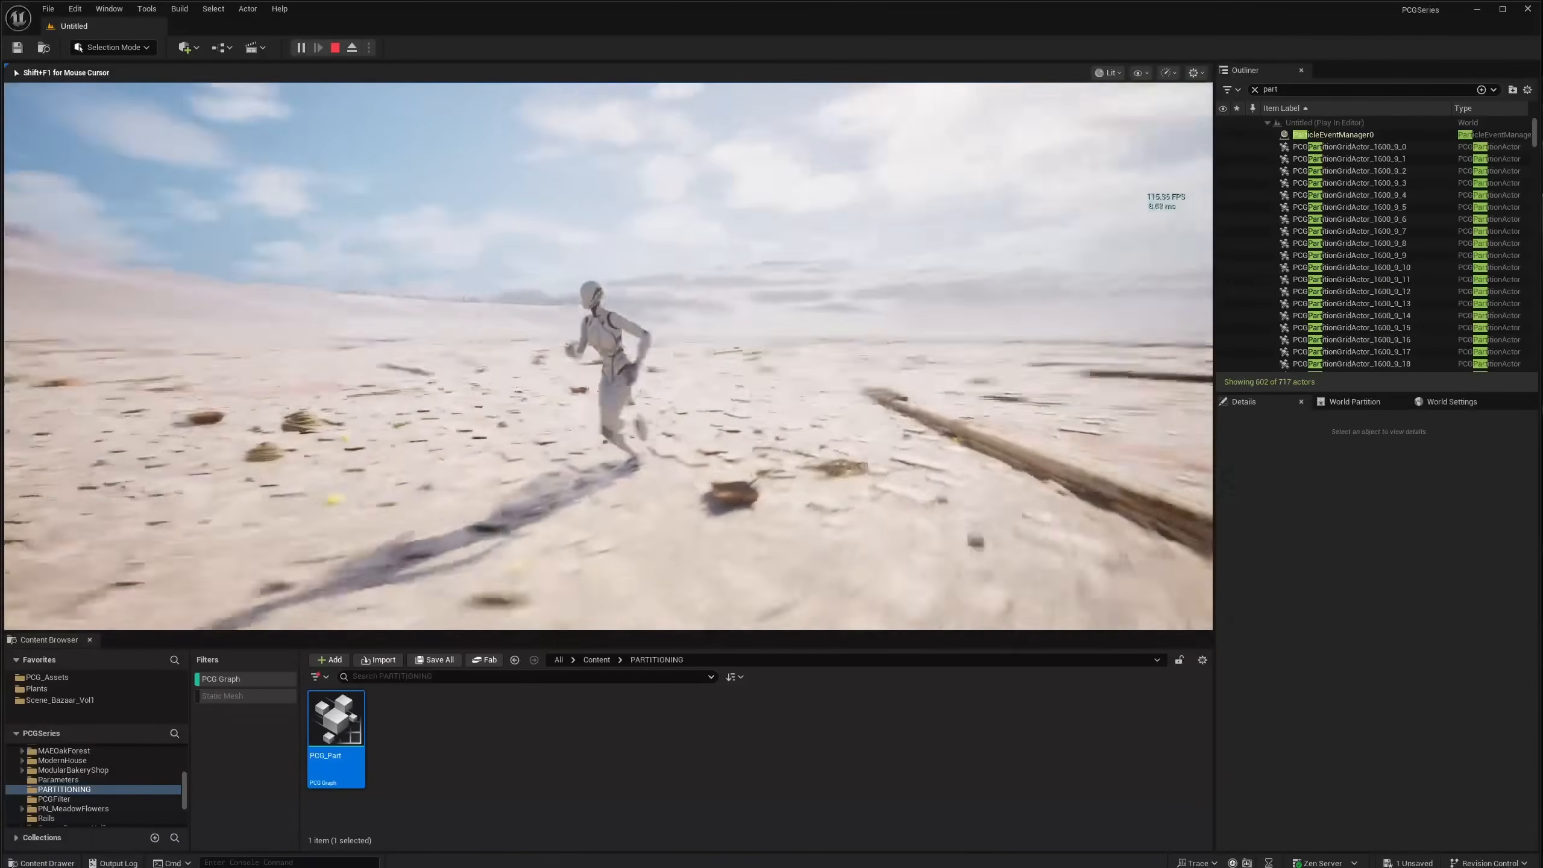
key(d)
key(w)
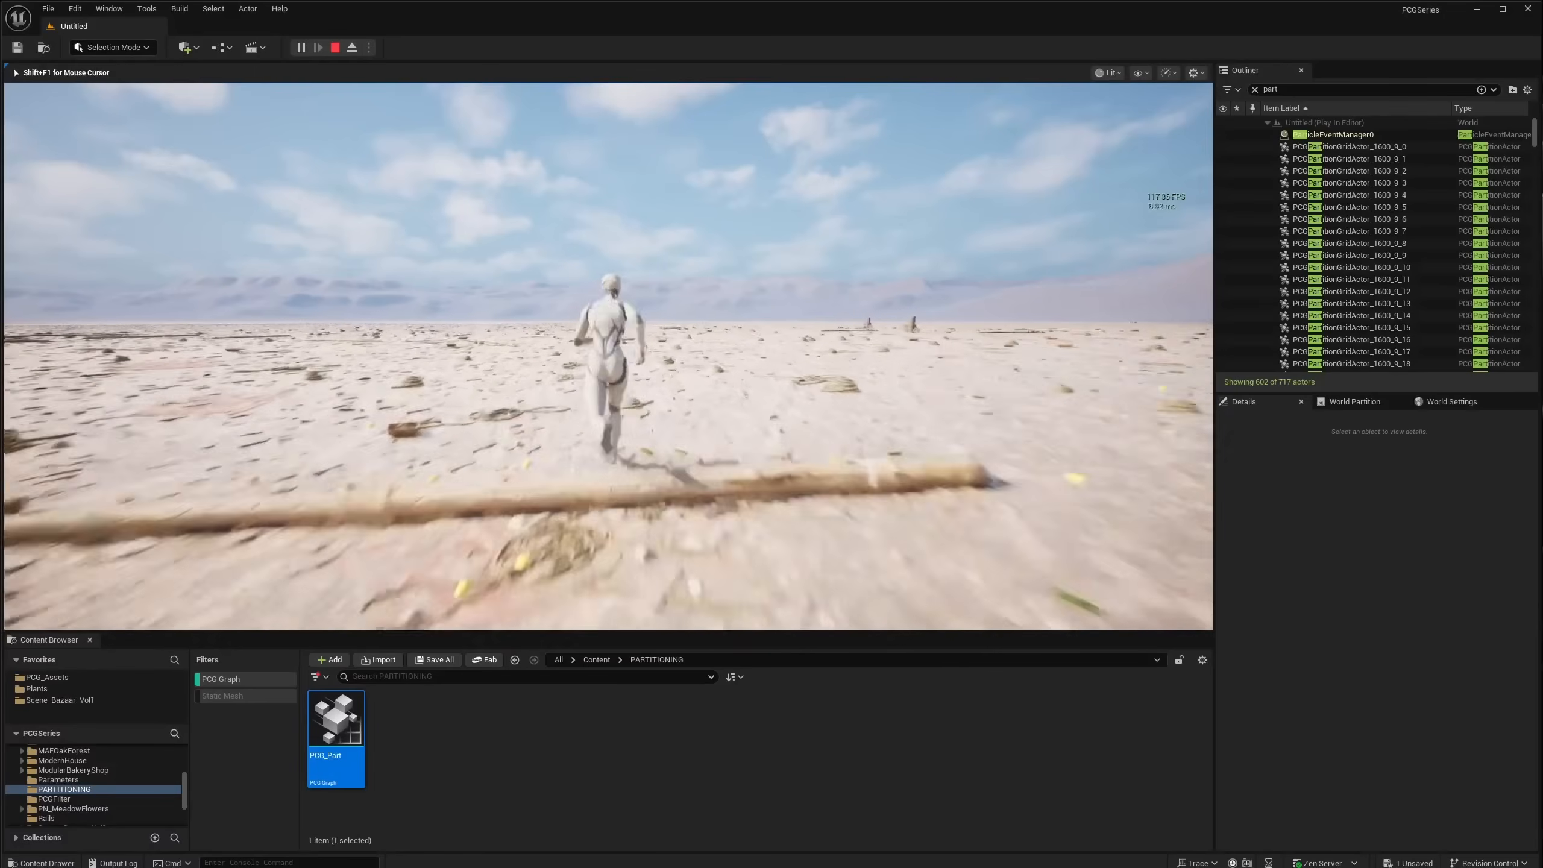
key(d)
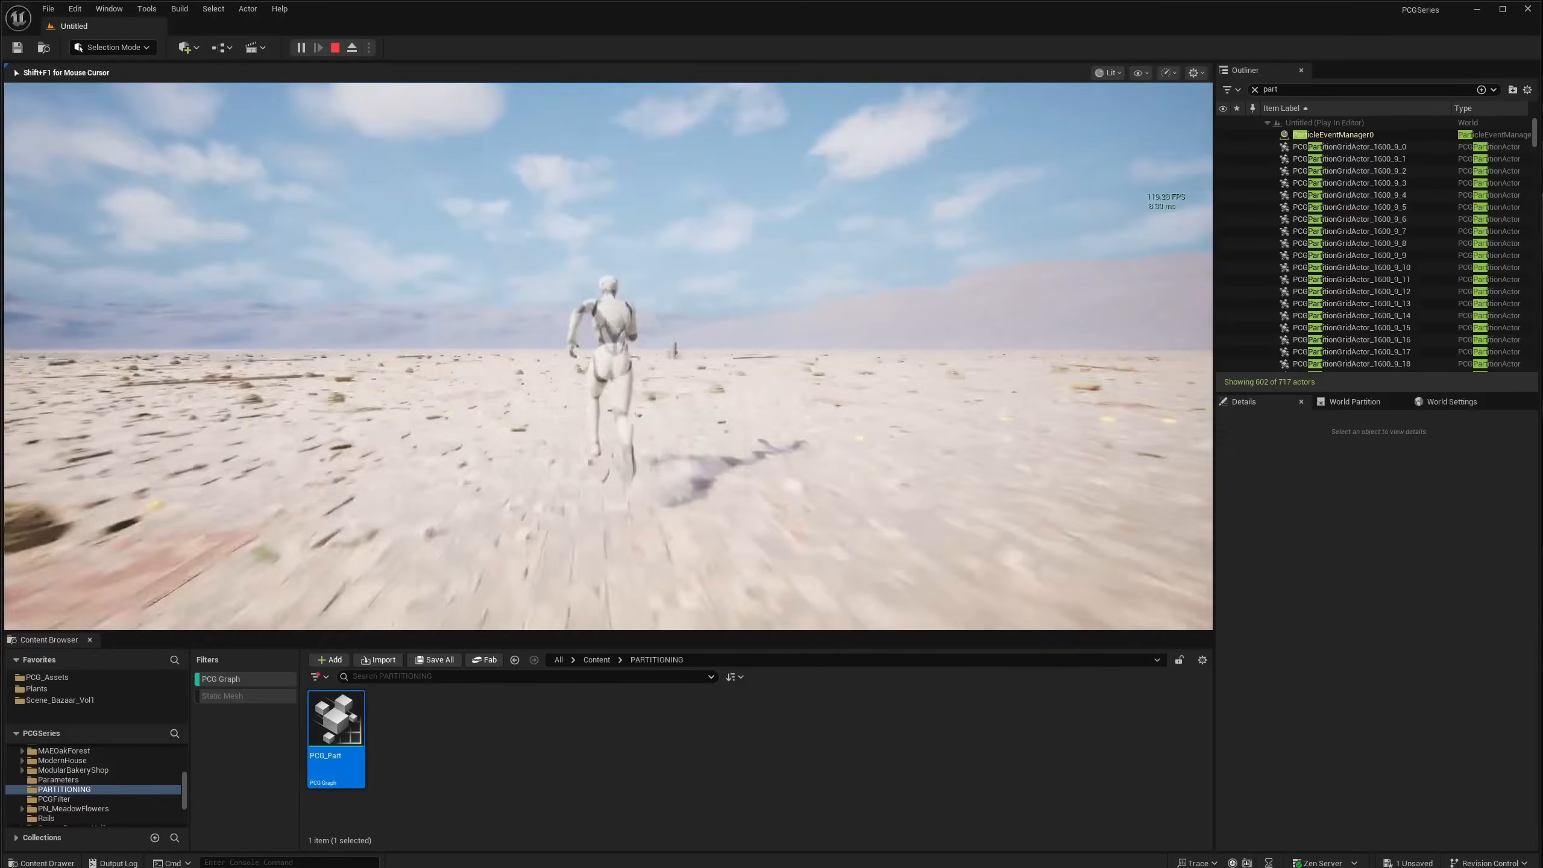
key(d)
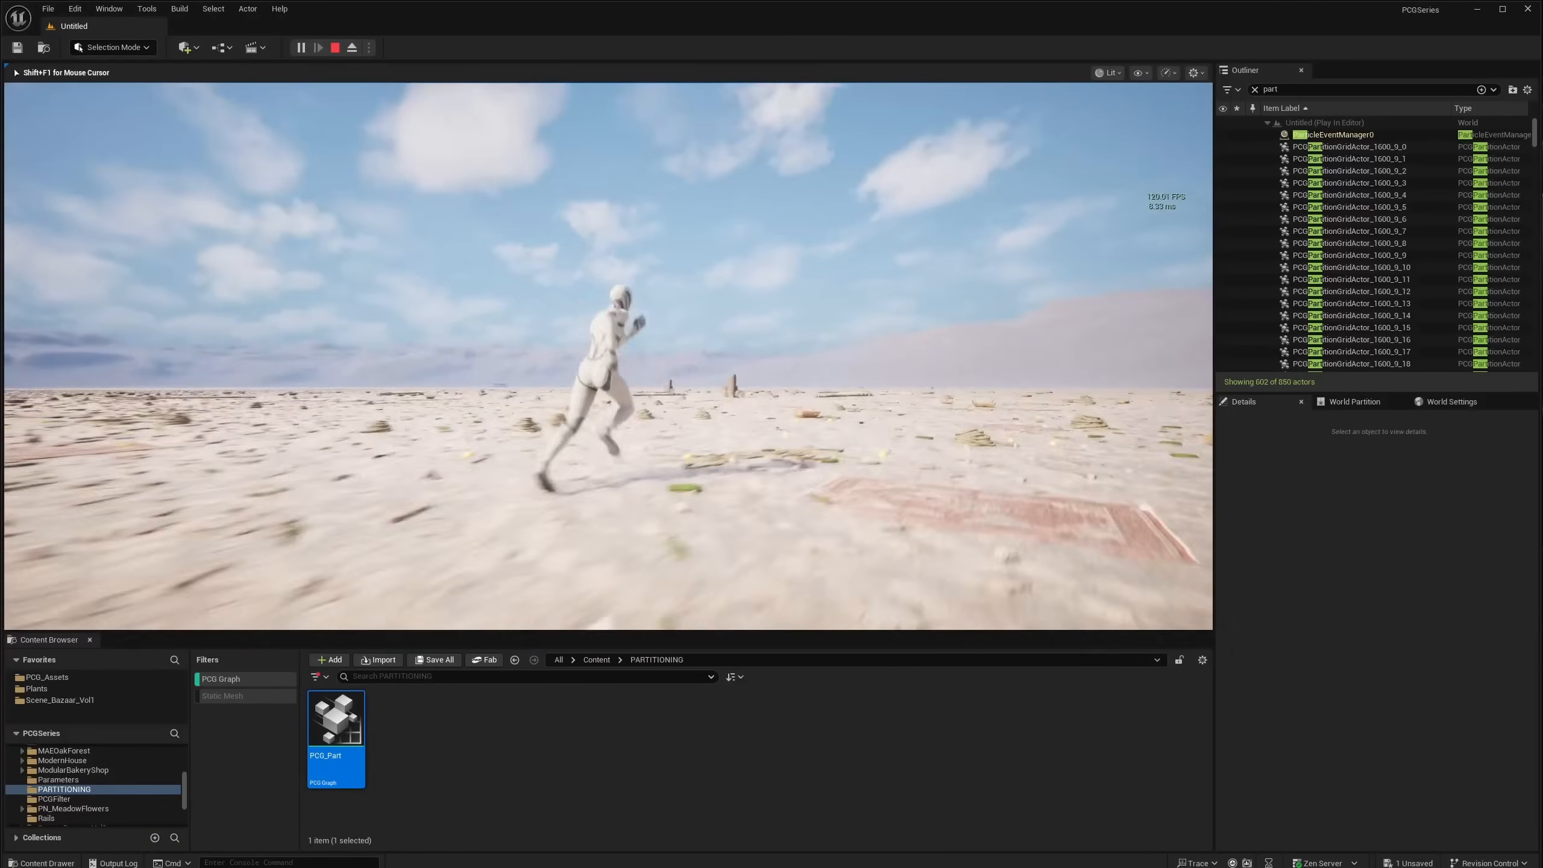